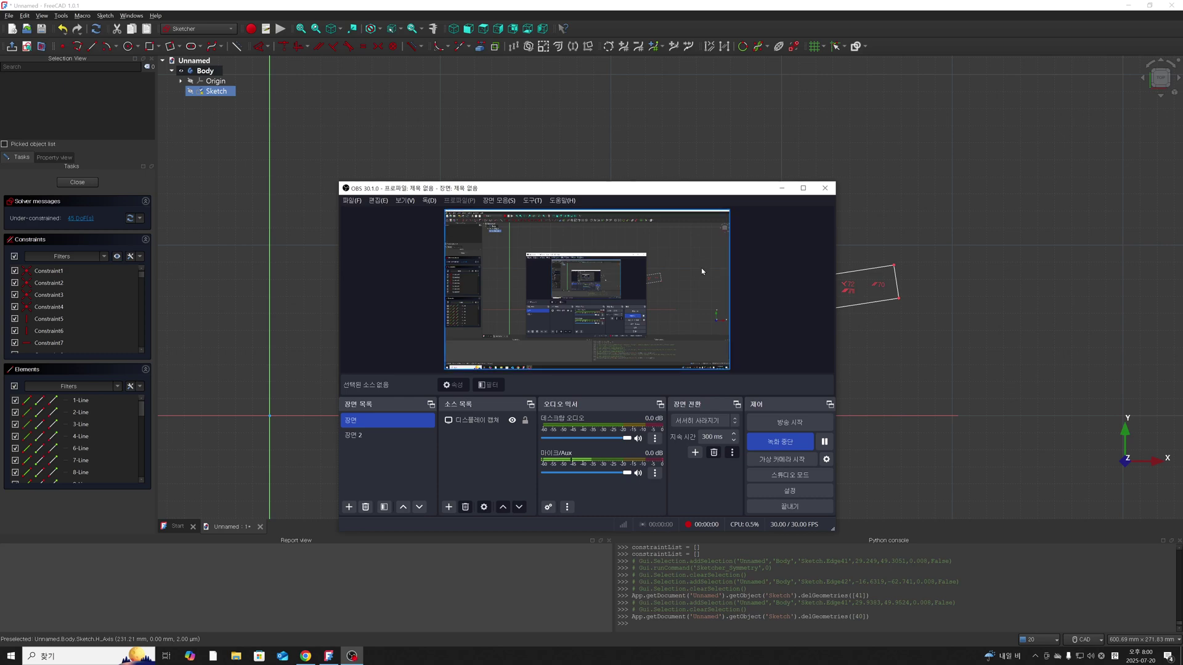
Drag an edge of the right-hand tilted rectangle to rotate it steeper, then recentre the view.
{"action": "left_click", "coordinate": [781, 188]}
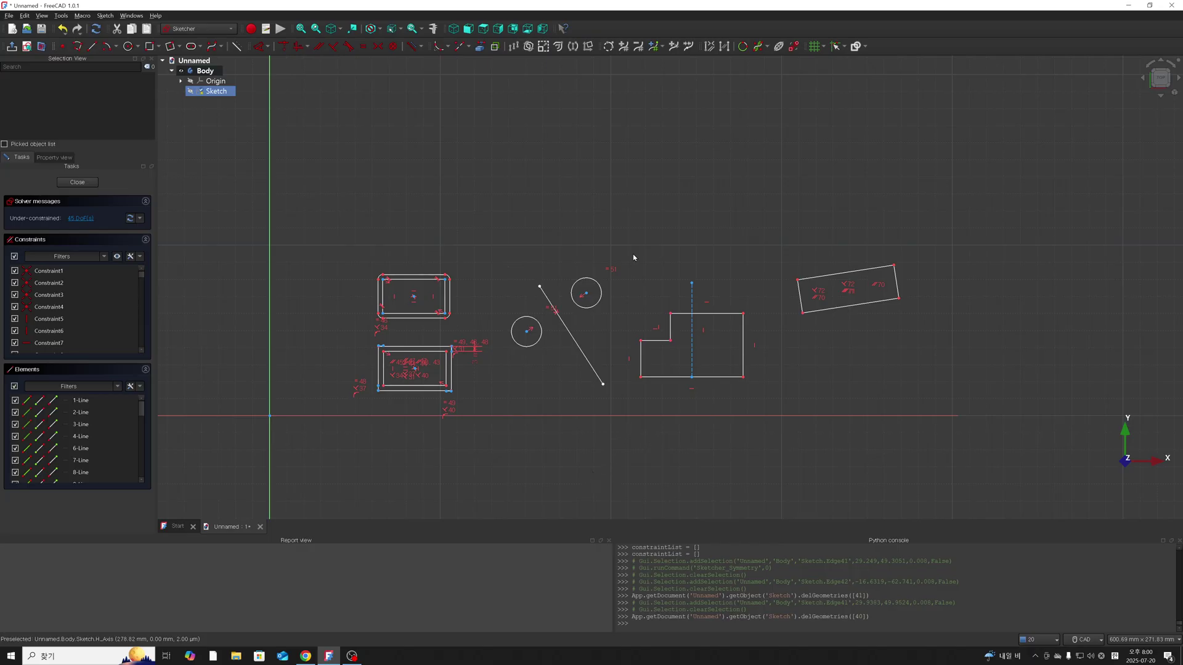
{"action": "scroll", "coordinate": [670, 183], "scroll_direction": "up", "scroll_amount": 1}
{"action": "scroll", "coordinate": [670, 183], "scroll_direction": "up", "scroll_amount": 4}
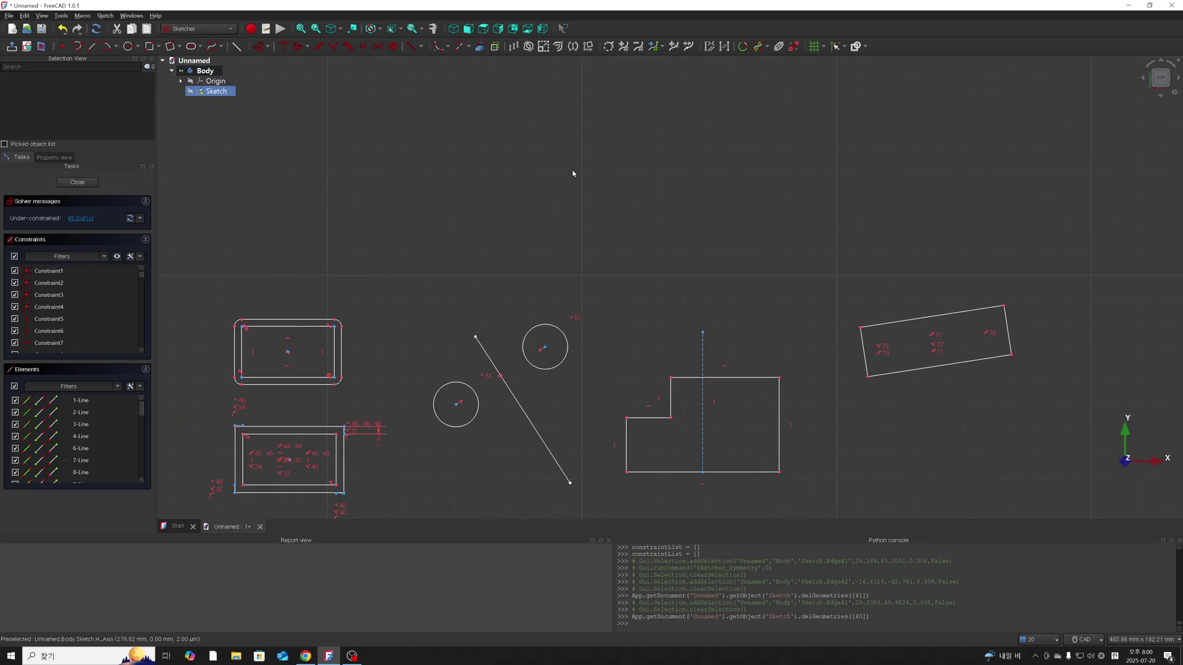
{"action": "scroll", "coordinate": [576, 174], "scroll_direction": "down", "scroll_amount": 2}
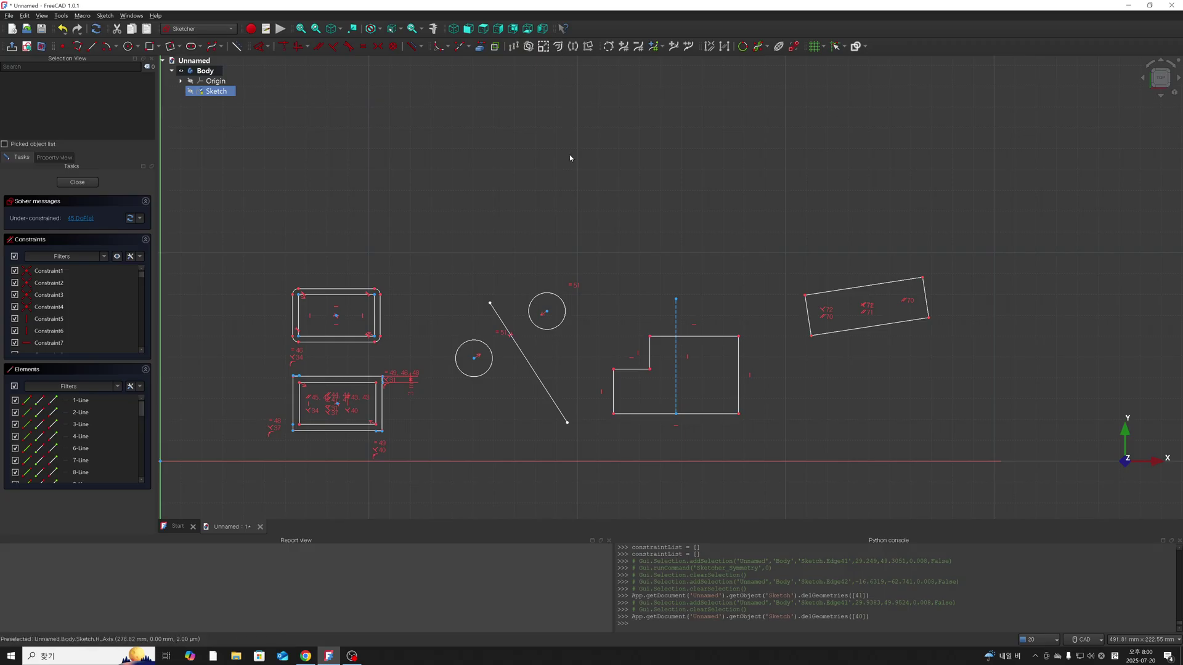
{"action": "scroll", "coordinate": [570, 158], "scroll_direction": "down", "scroll_amount": 1}
{"action": "scroll", "coordinate": [533, 263], "scroll_direction": "up", "scroll_amount": 2}
{"action": "scroll", "coordinate": [508, 293], "scroll_direction": "down", "scroll_amount": 1}
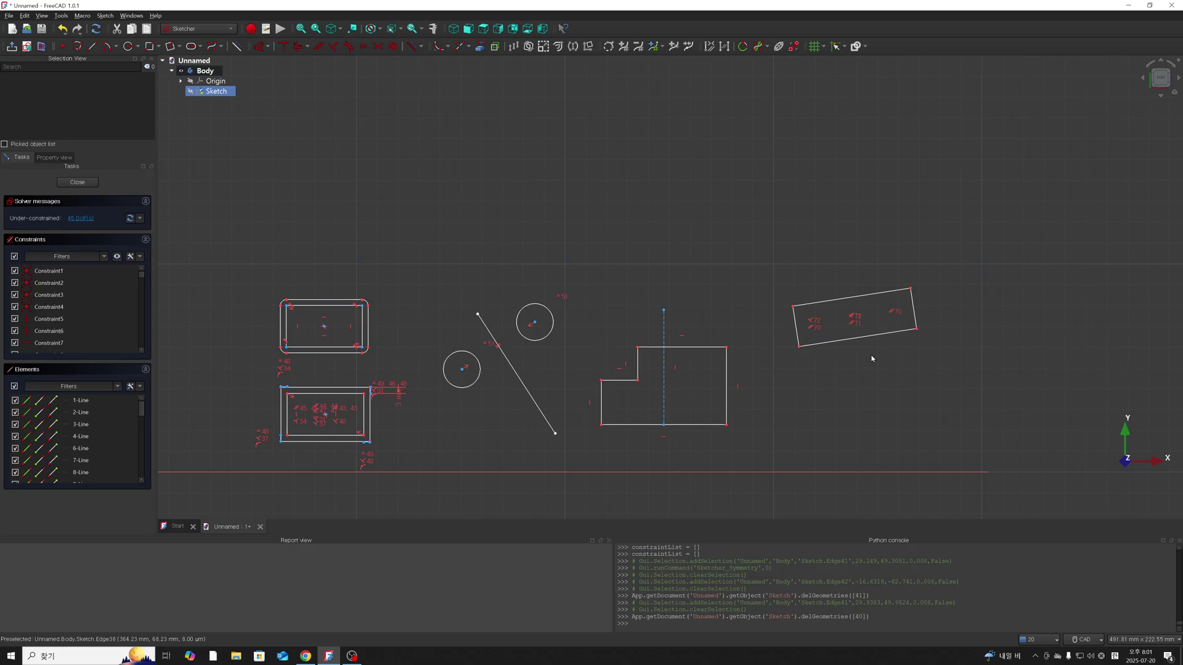
{"action": "left_click_drag", "start_coordinate": [796, 347], "coordinate": [822, 393]}
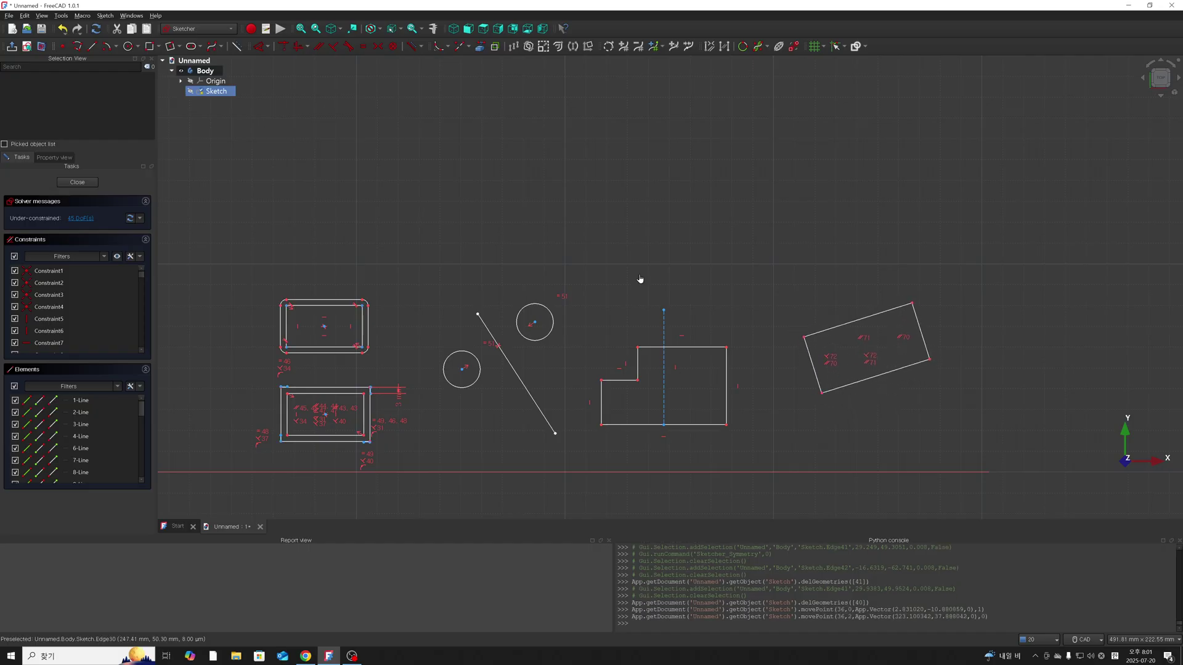
{"action": "scroll", "coordinate": [635, 271], "scroll_direction": "down", "scroll_amount": 2}
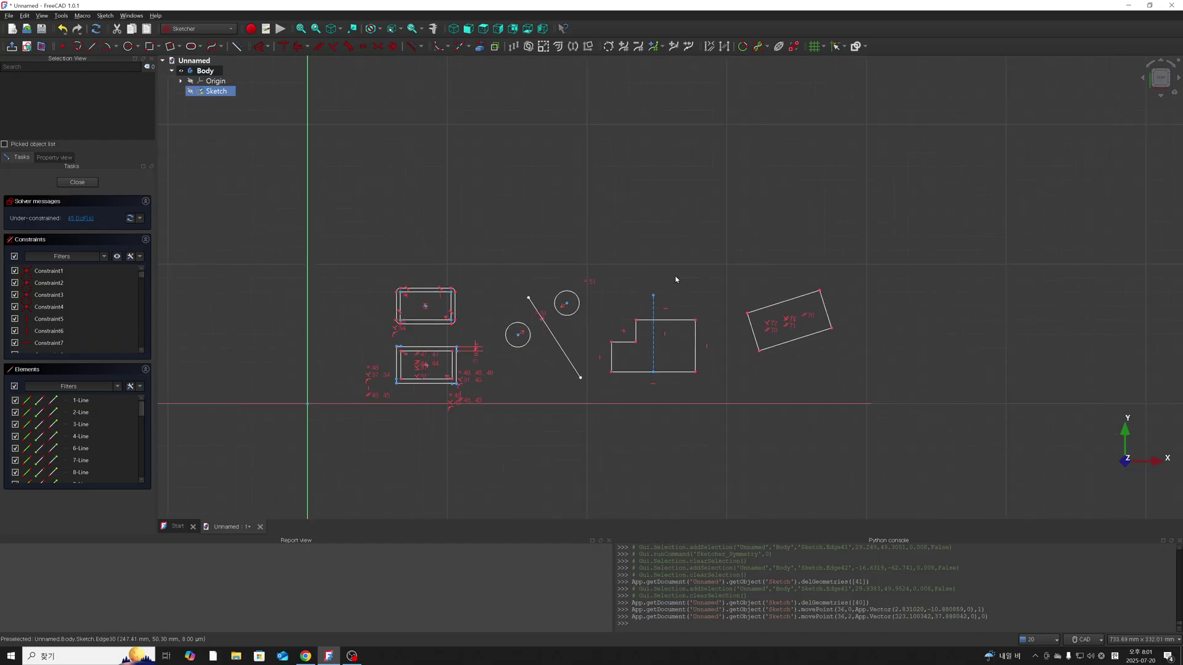
{"action": "middle_click_drag", "start_coordinate": [456, 228], "coordinate": [419, 151]}
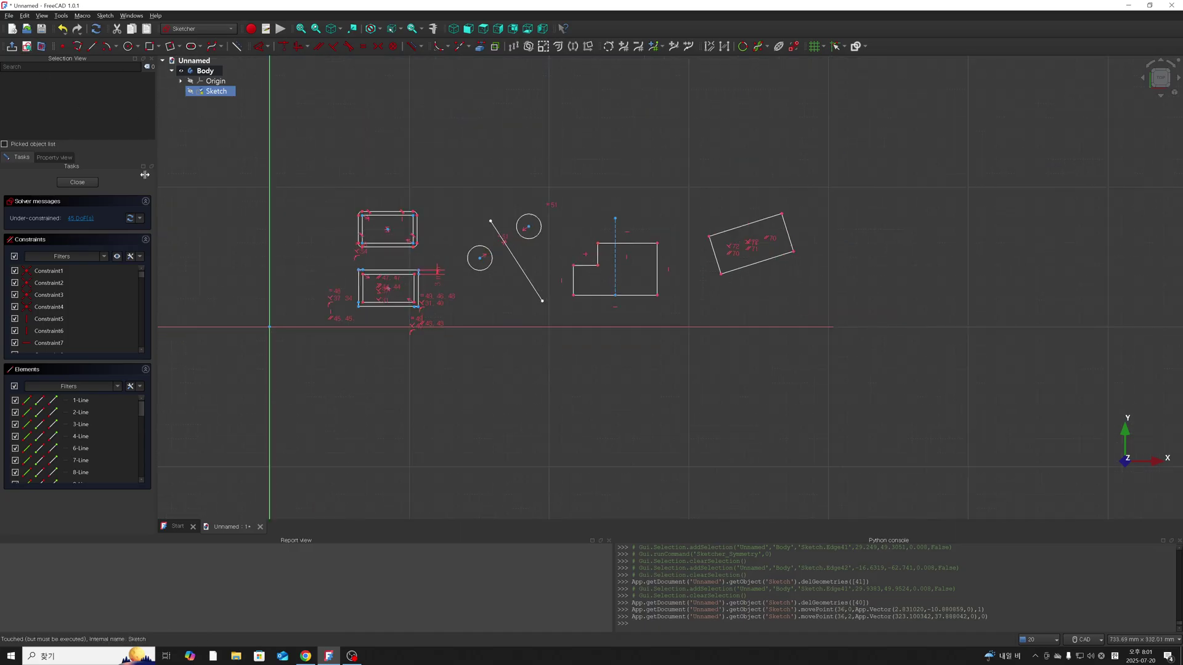
Leave the current sketch and create a new empty document, Unnamed1.
{"action": "left_click", "coordinate": [77, 182]}
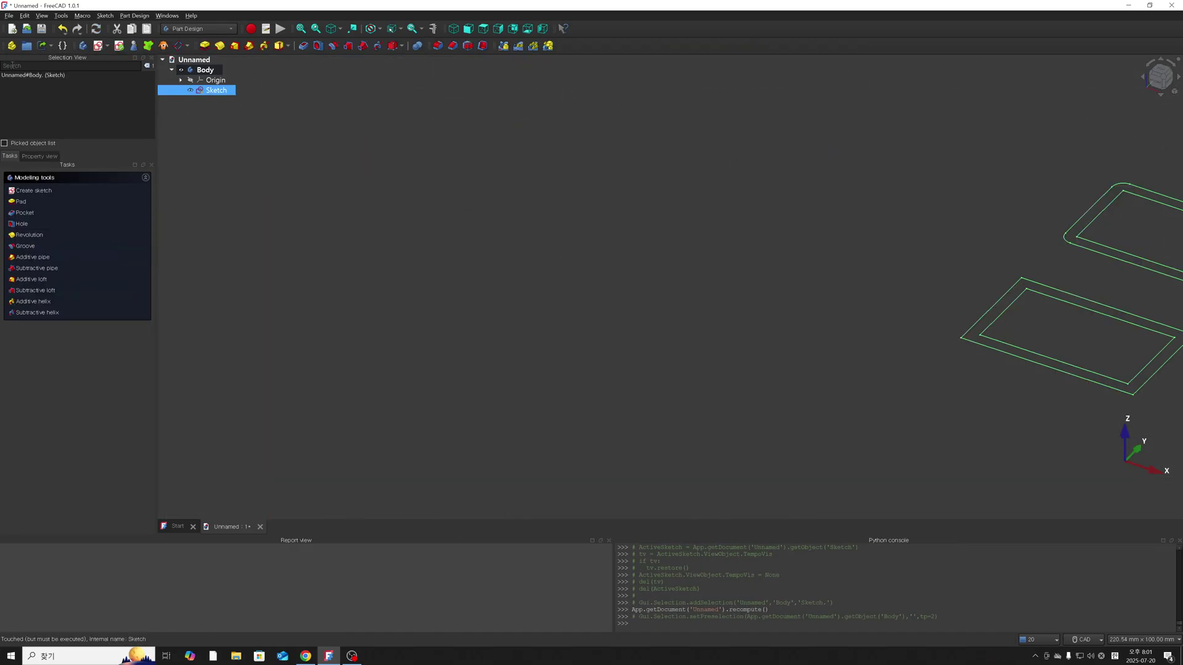
{"action": "left_click", "coordinate": [13, 30]}
{"action": "left_click", "coordinate": [220, 101]}
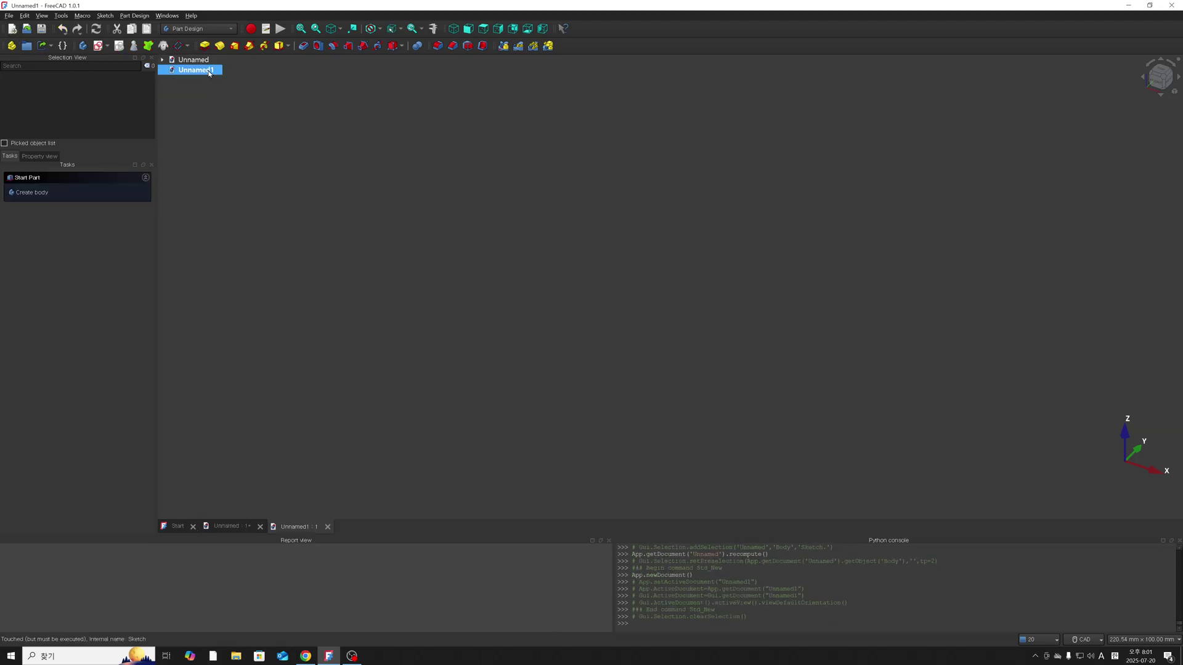
{"action": "left_click", "coordinate": [101, 47]}
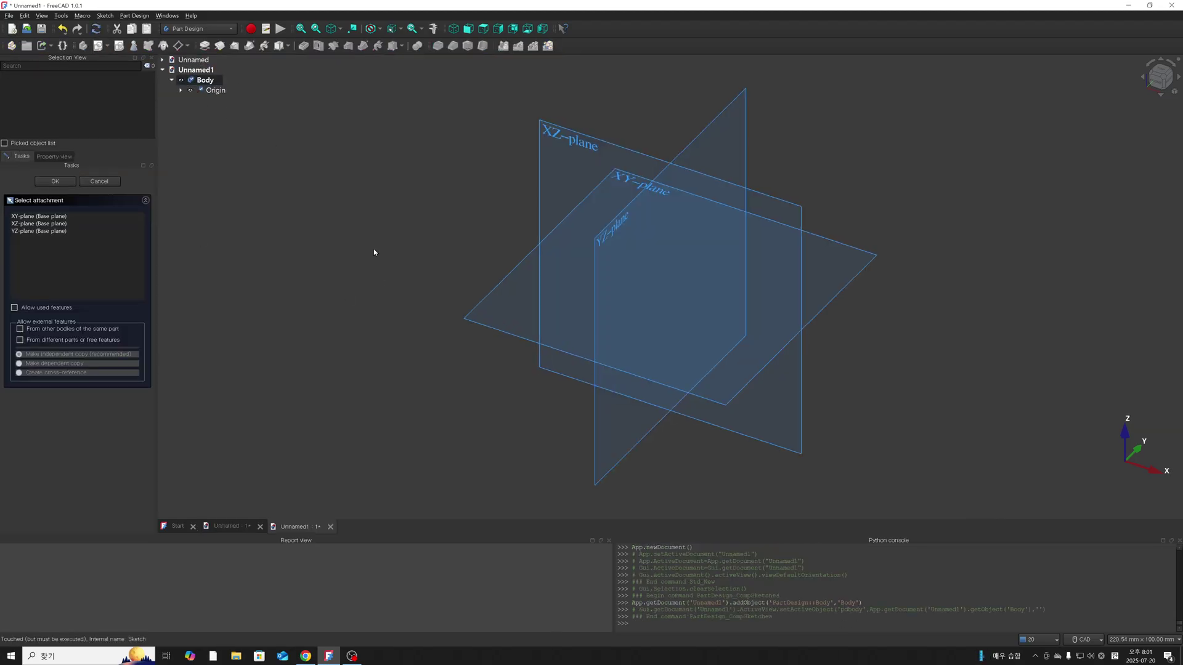
{"action": "left_click", "coordinate": [98, 181]}
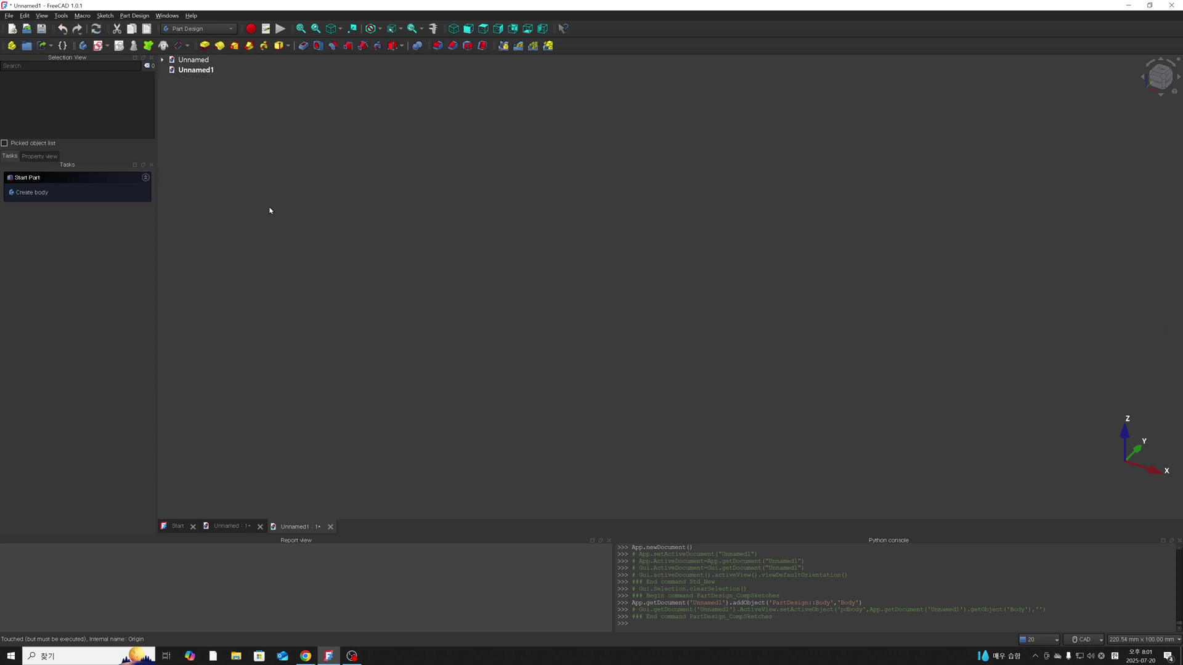
Switch to the Sketcher workbench and create a new sketch on the XY-Plane.
{"action": "left_click", "coordinate": [215, 29]}
{"action": "left_click", "coordinate": [181, 20]}
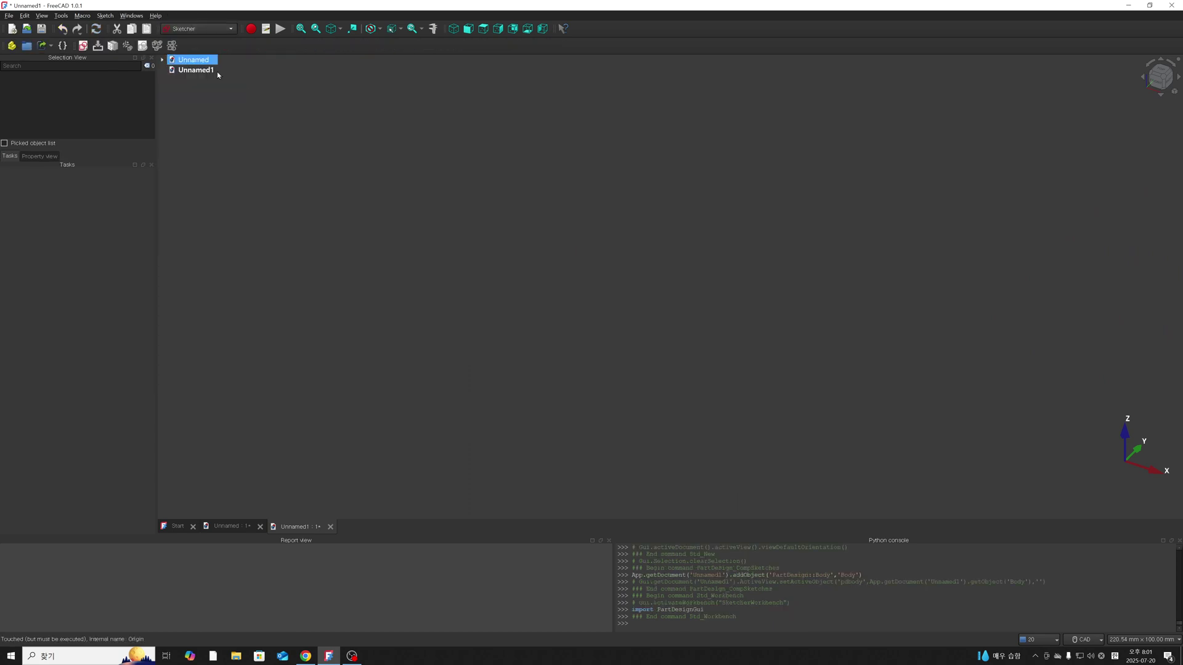
{"action": "left_click", "coordinate": [83, 45]}
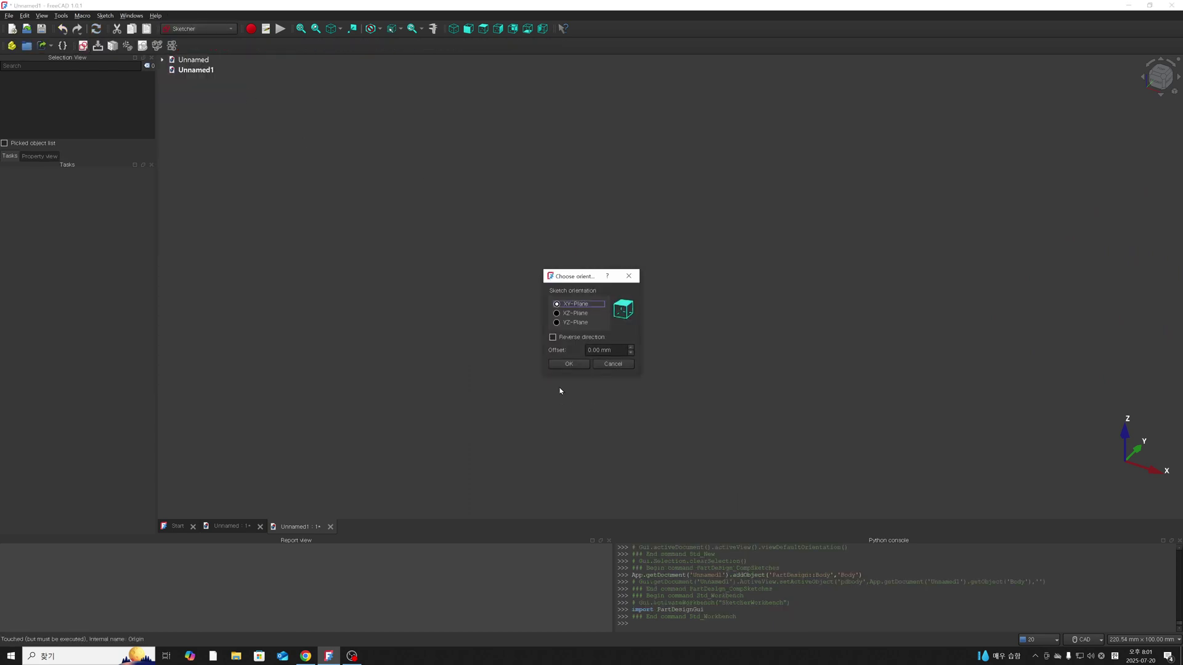
{"action": "left_click", "coordinate": [569, 363]}
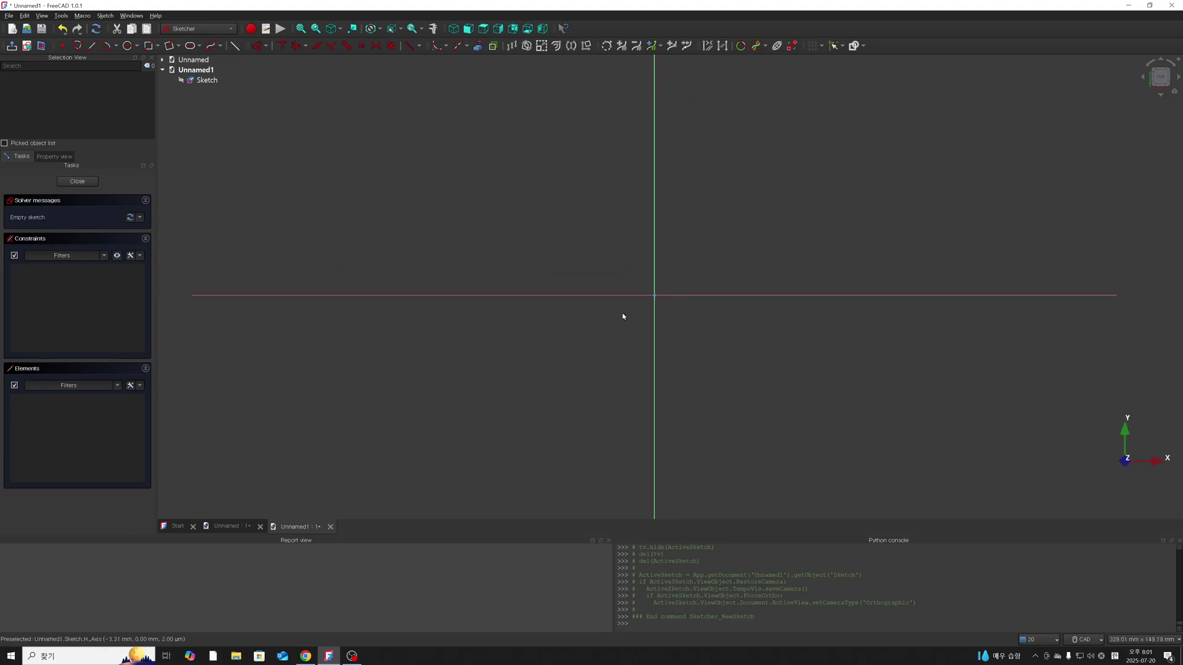
{"action": "scroll", "coordinate": [620, 316], "scroll_direction": "down", "scroll_amount": 5}
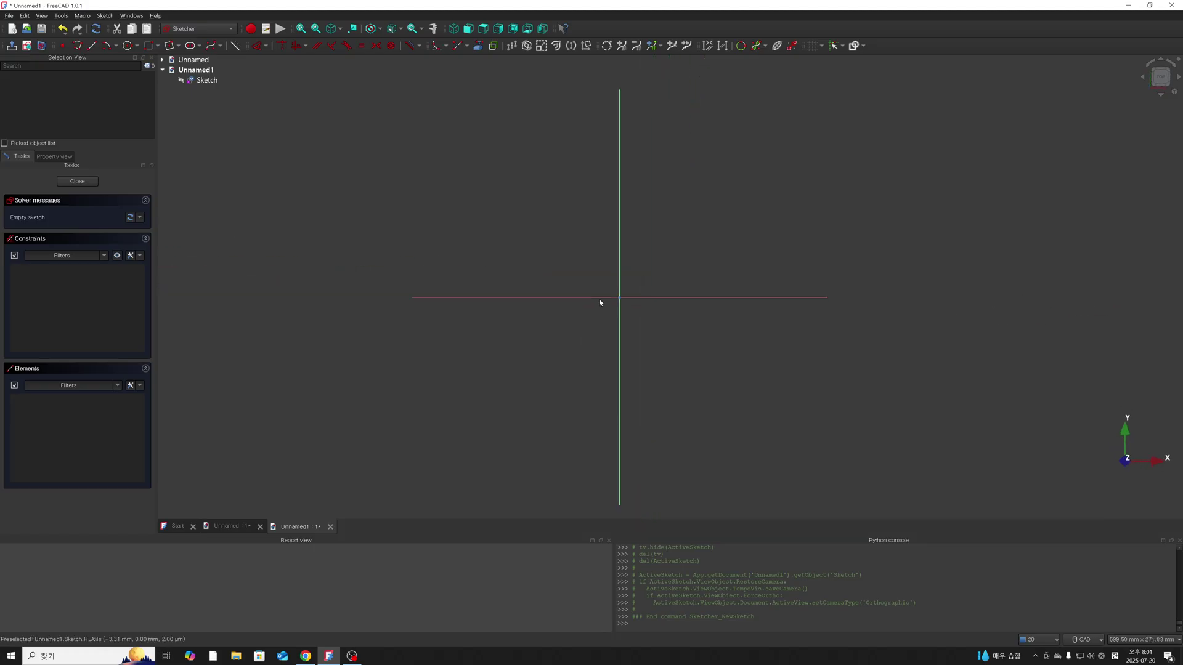
{"action": "scroll", "coordinate": [598, 301], "scroll_direction": "down", "scroll_amount": 2}
{"action": "scroll", "coordinate": [782, 228], "scroll_direction": "up", "scroll_amount": 3}
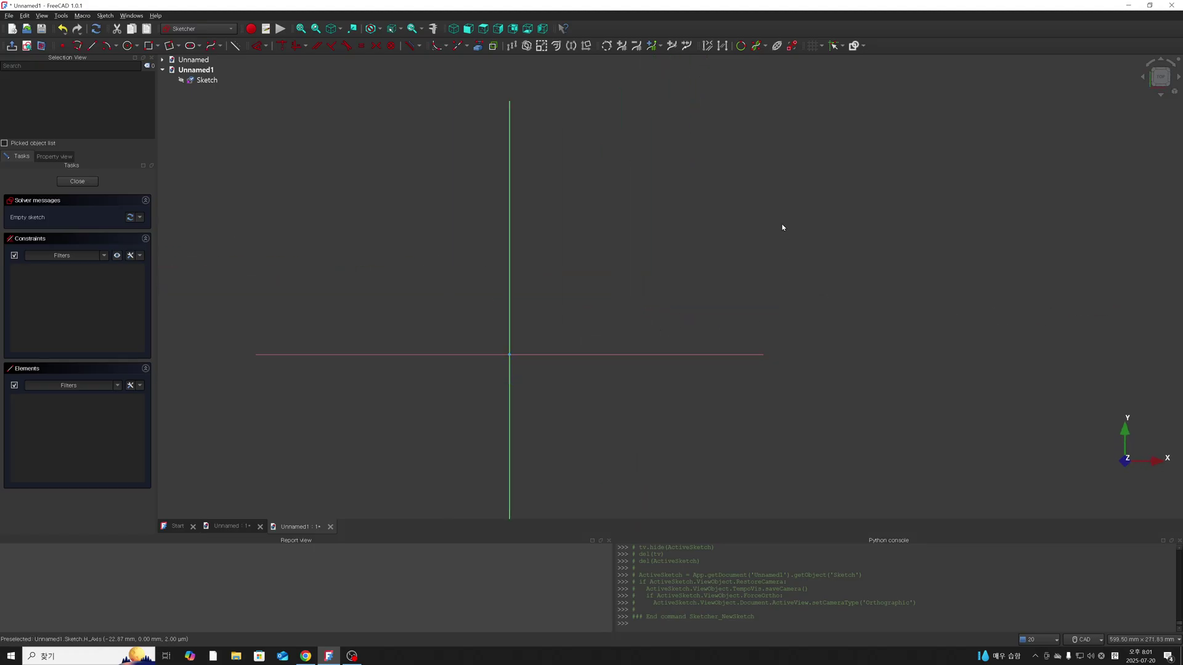
{"action": "scroll", "coordinate": [785, 226], "scroll_direction": "down", "scroll_amount": 1}
{"action": "scroll", "coordinate": [801, 226], "scroll_direction": "up", "scroll_amount": 2}
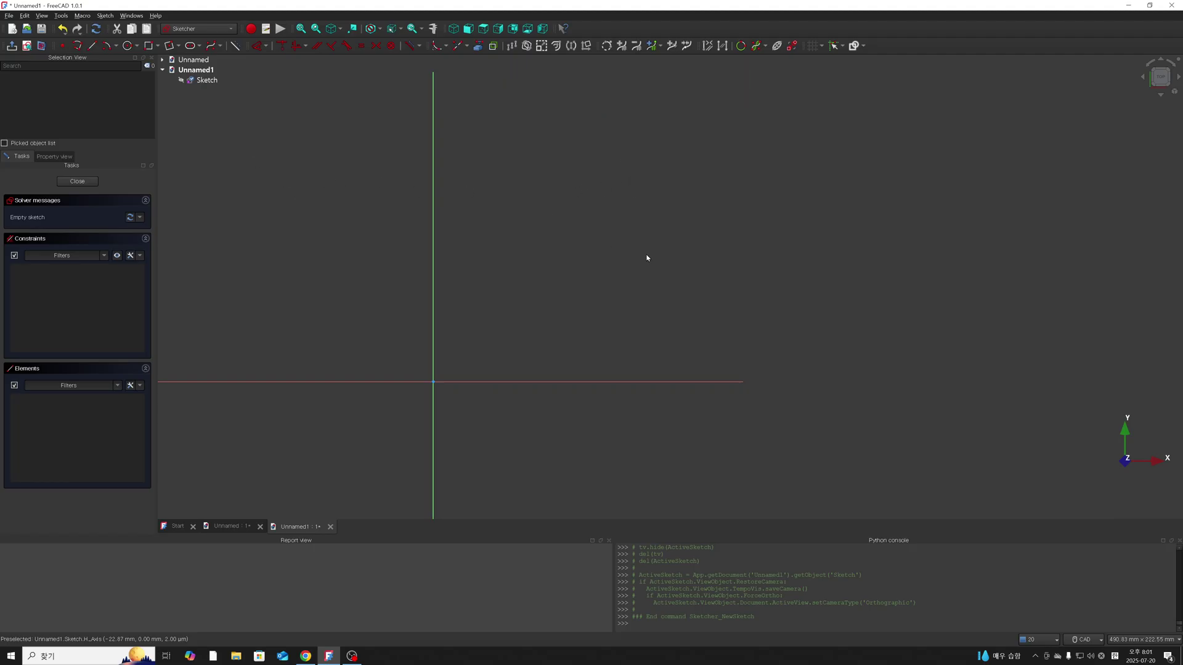
{"action": "scroll", "coordinate": [647, 258], "scroll_direction": "down", "scroll_amount": 2}
{"action": "scroll", "coordinate": [759, 304], "scroll_direction": "up", "scroll_amount": 2}
{"action": "scroll", "coordinate": [732, 298], "scroll_direction": "up", "scroll_amount": 1}
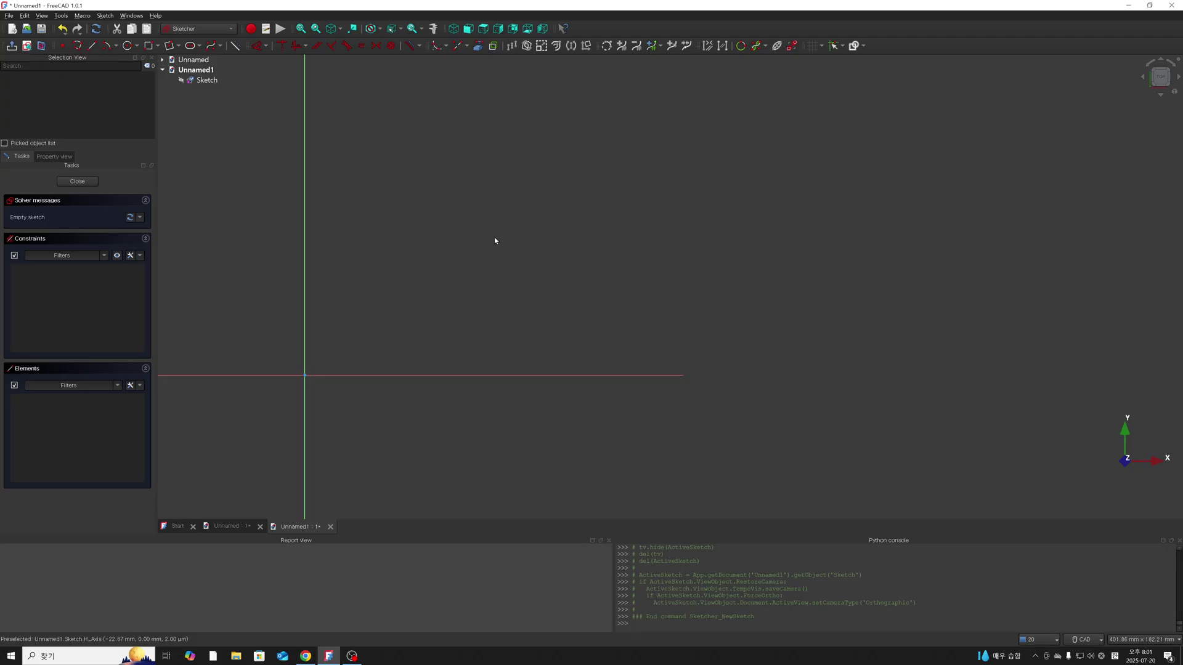
{"action": "scroll", "coordinate": [495, 234], "scroll_direction": "down", "scroll_amount": 2}
{"action": "scroll", "coordinate": [534, 175], "scroll_direction": "up", "scroll_amount": 1}
{"action": "scroll", "coordinate": [534, 174], "scroll_direction": "up", "scroll_amount": 1}
{"action": "scroll", "coordinate": [530, 177], "scroll_direction": "down", "scroll_amount": 2}
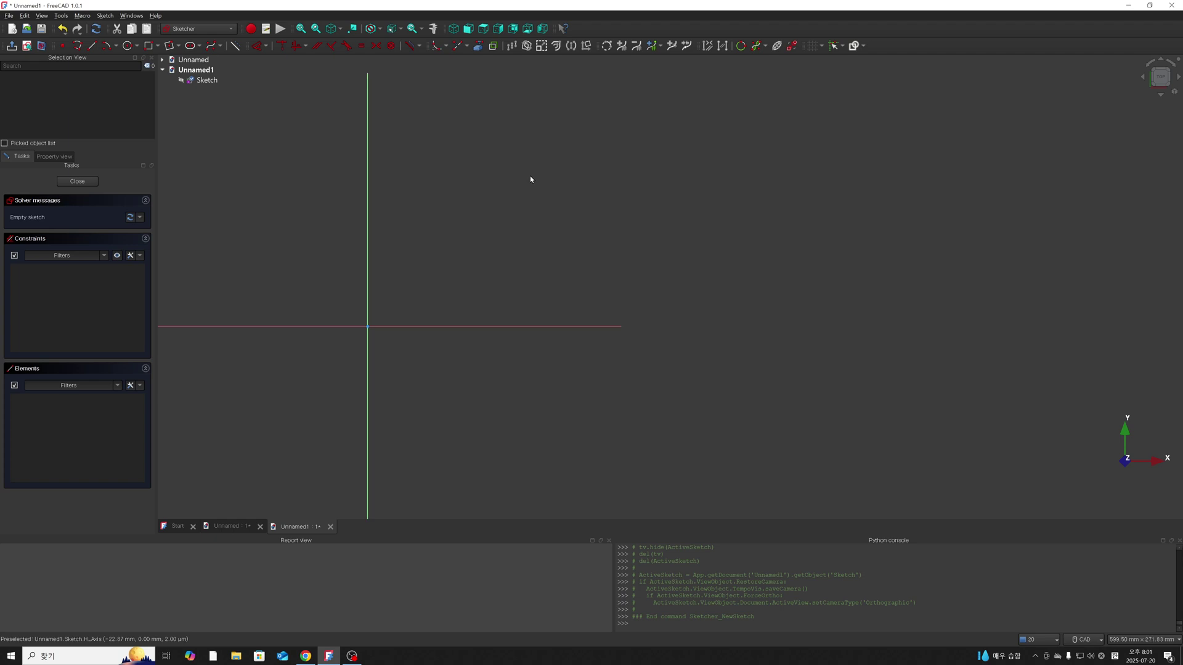
{"action": "scroll", "coordinate": [557, 105], "scroll_direction": "up", "scroll_amount": 1}
{"action": "scroll", "coordinate": [557, 104], "scroll_direction": "up", "scroll_amount": 2}
{"action": "scroll", "coordinate": [557, 105], "scroll_direction": "down", "scroll_amount": 1}
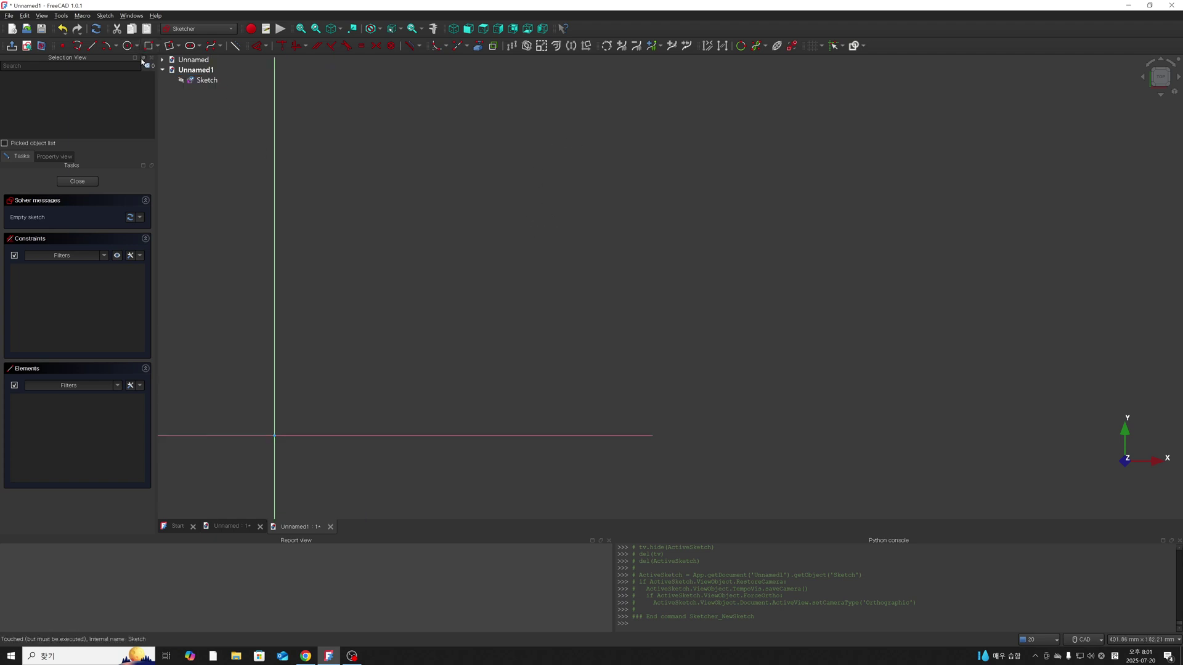
Draw a closed six-vertex polyline with a vertical notch edge and a horizontal top edge.
{"action": "left_click", "coordinate": [92, 45]}
{"action": "left_click", "coordinate": [457, 214]}
{"action": "left_click", "coordinate": [427, 291]}
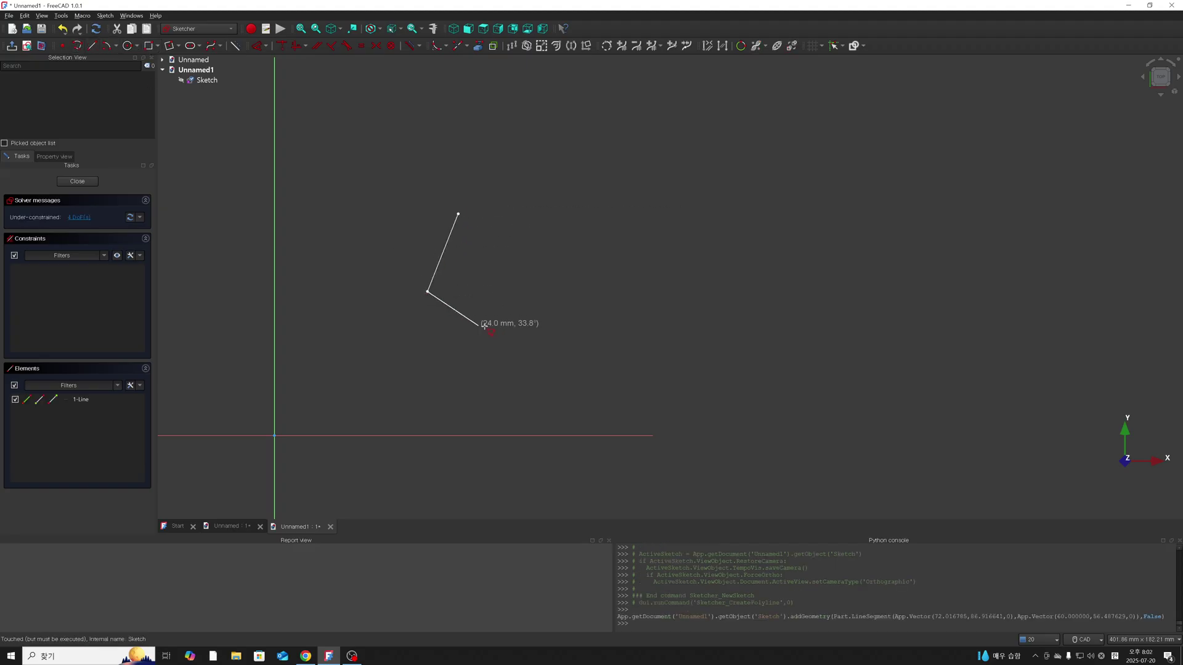
{"action": "left_click", "coordinate": [537, 333]}
{"action": "left_click", "coordinate": [536, 384]}
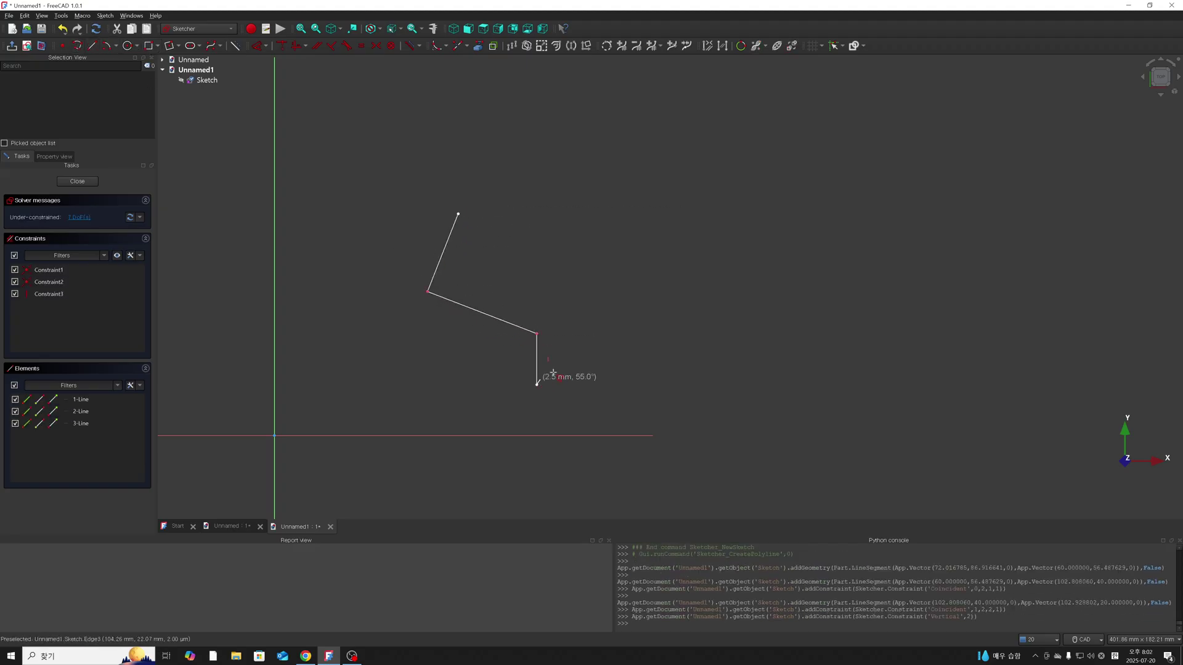
{"action": "left_click", "coordinate": [645, 301]}
{"action": "left_click", "coordinate": [580, 211]}
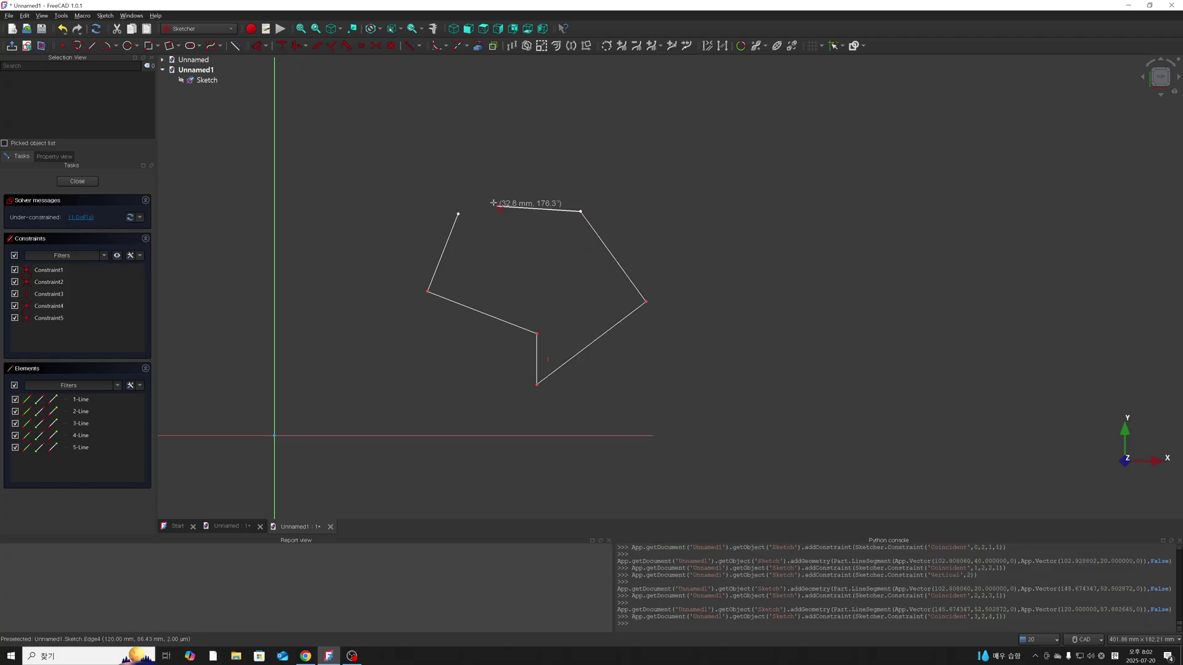
{"action": "left_click", "coordinate": [459, 212]}
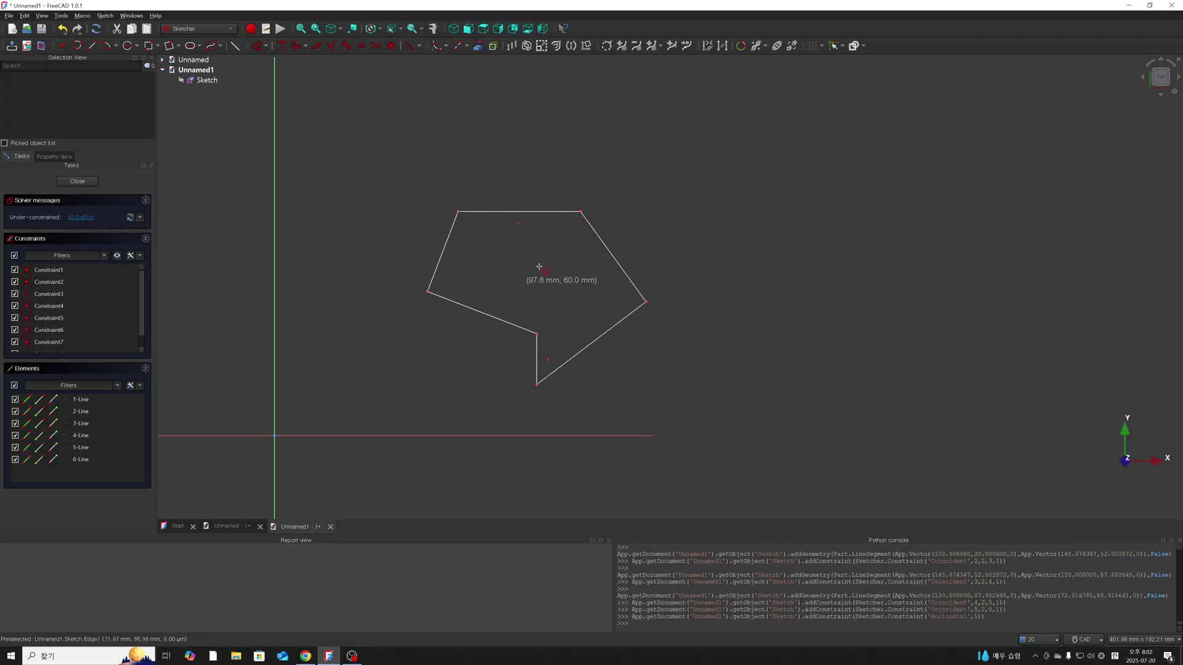
{"action": "key", "text": "Escape"}
Box-select the six-line outline and apply a rounded arc-mode offset around it.
{"action": "right_click", "coordinate": [758, 266]}
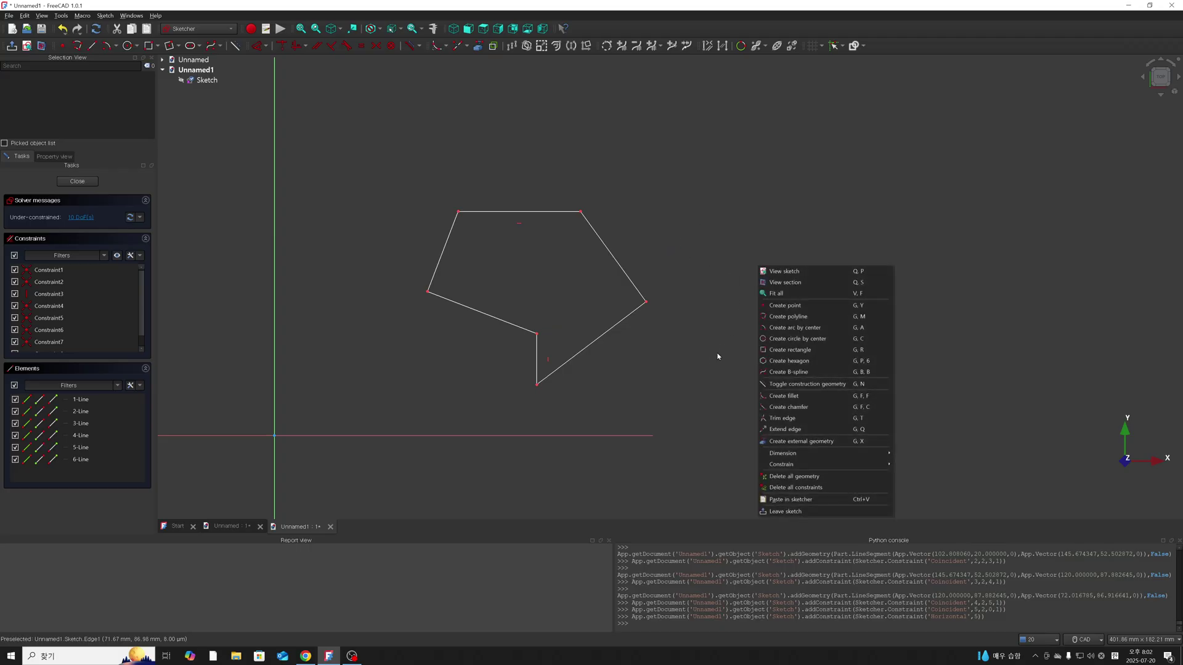
{"action": "left_click", "coordinate": [705, 360]}
{"action": "left_click_drag", "start_coordinate": [377, 179], "coordinate": [706, 415]}
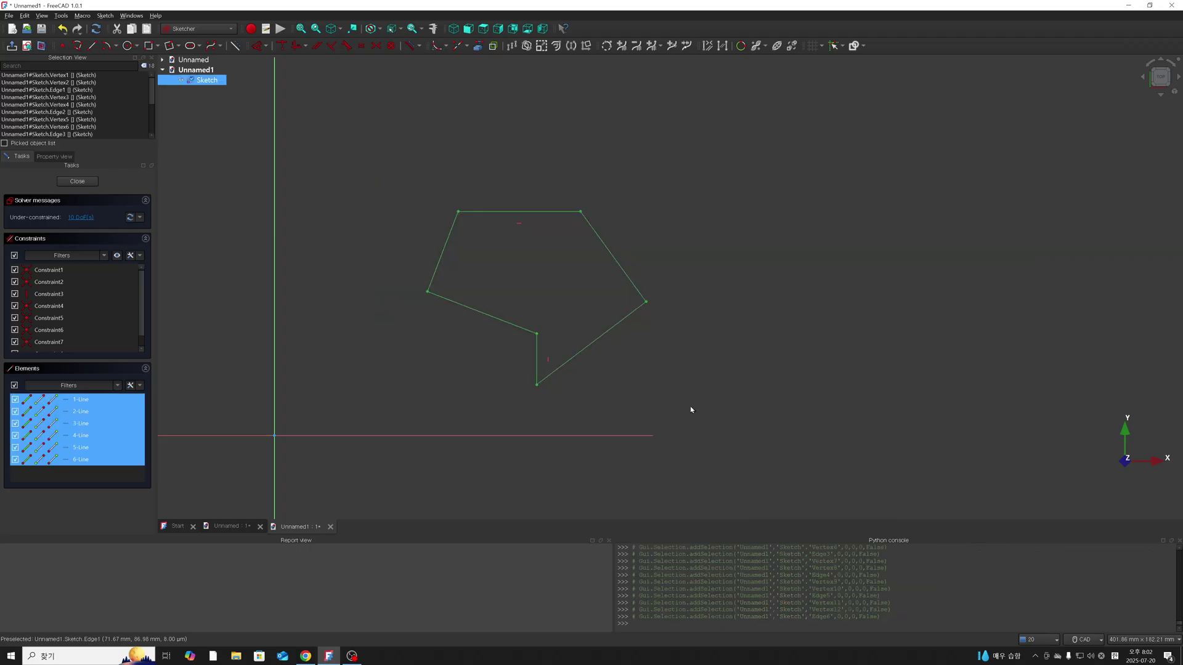
{"action": "left_click", "coordinate": [714, 397]}
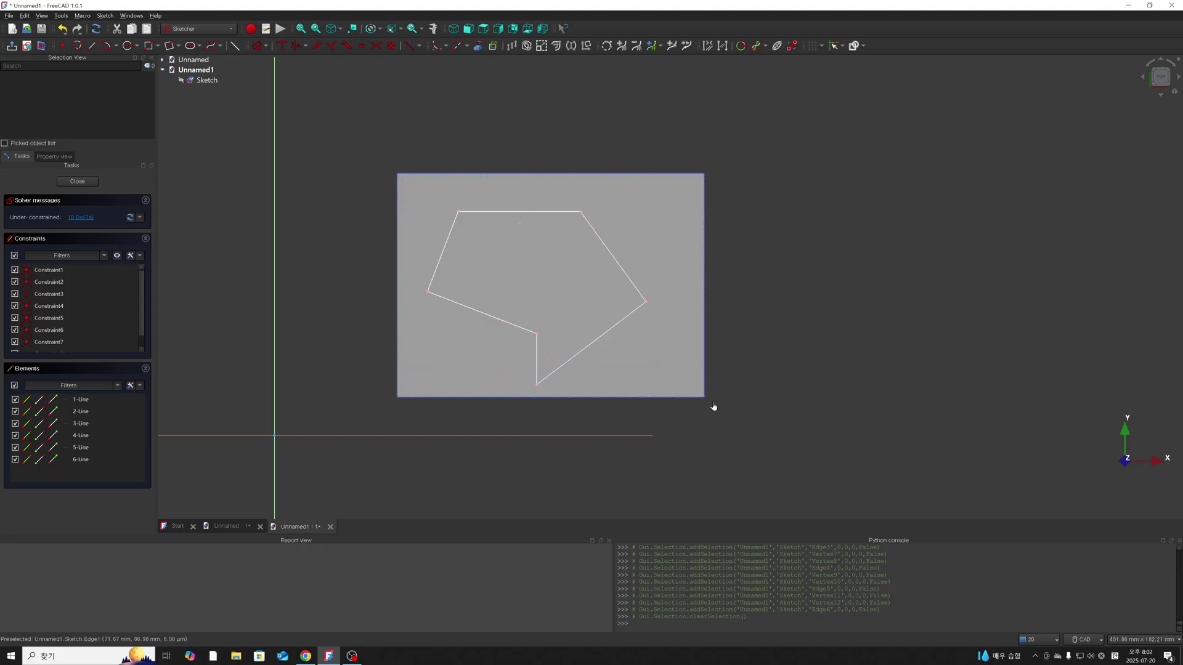
{"action": "left_click_drag", "start_coordinate": [396, 179], "coordinate": [707, 406]}
{"action": "left_click", "coordinate": [737, 406]}
{"action": "left_click_drag", "start_coordinate": [430, 196], "coordinate": [711, 410]}
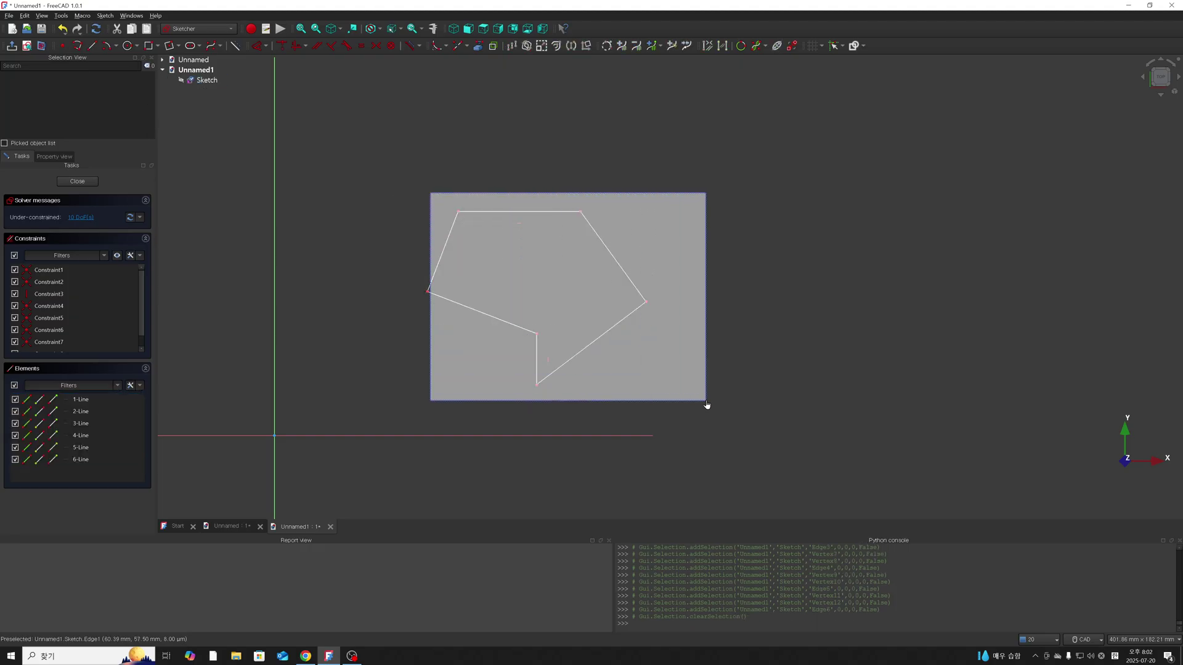
{"action": "left_click", "coordinate": [507, 256]}
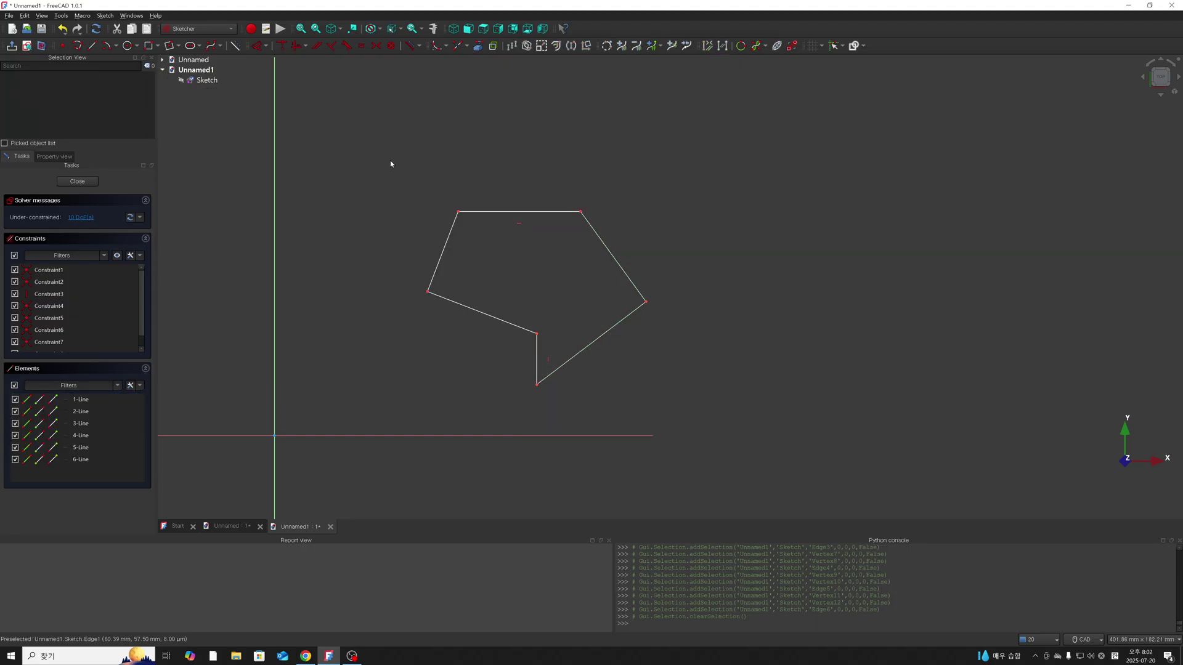
{"action": "left_click_drag", "start_coordinate": [390, 160], "coordinate": [727, 401]}
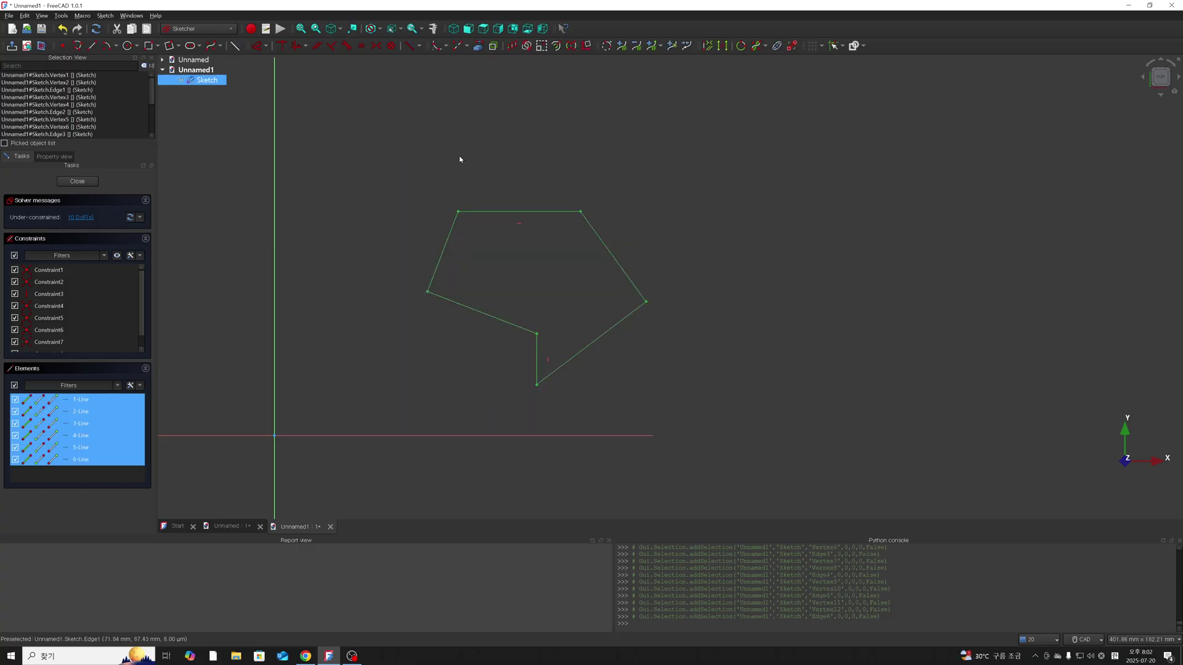
{"action": "left_click", "coordinate": [556, 49]}
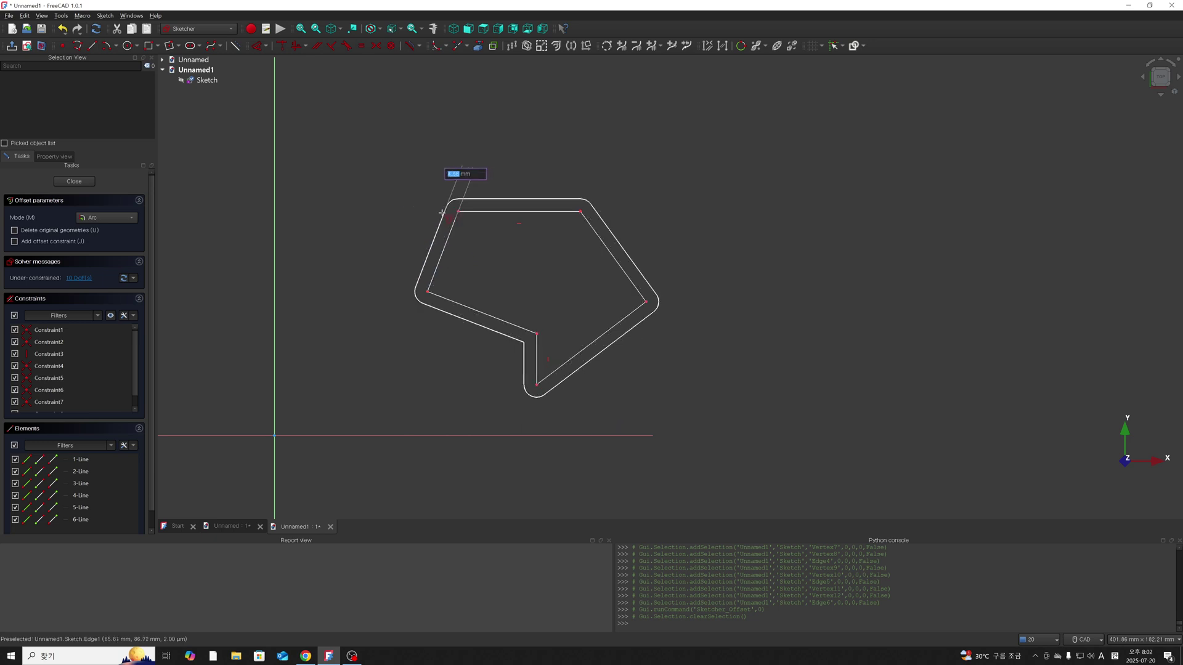
{"action": "left_click", "coordinate": [443, 203]}
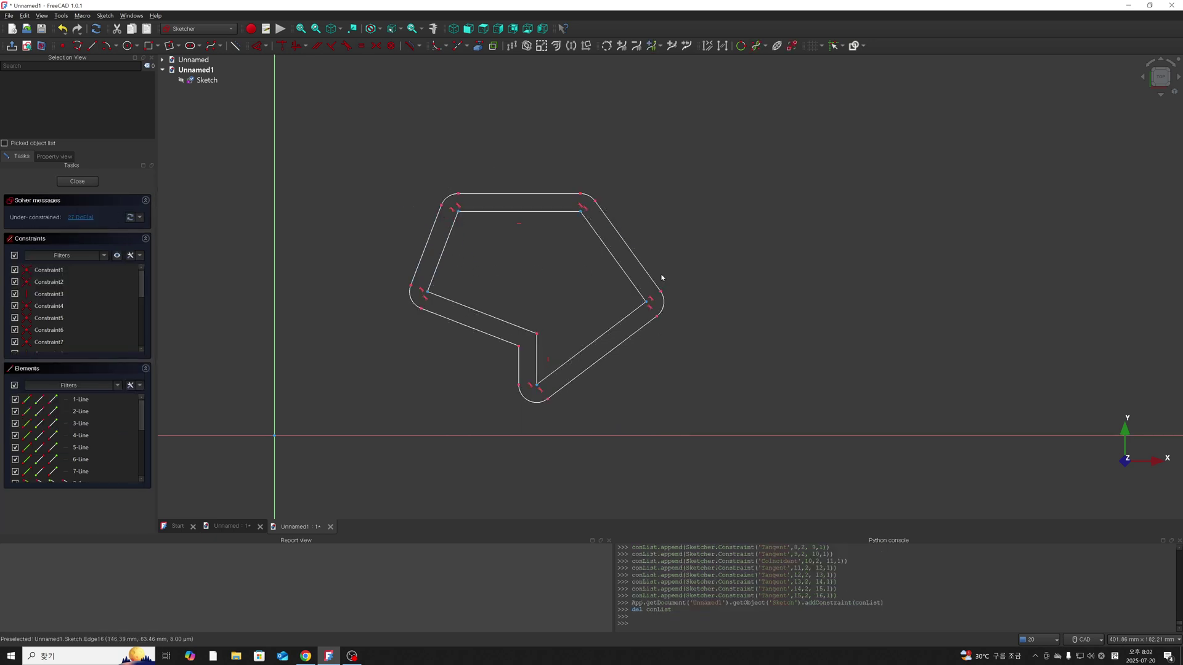
Draw a closed five-sided polyline right of the rounded shape and select it.
{"action": "scroll", "coordinate": [687, 281], "scroll_direction": "down", "scroll_amount": 2}
{"action": "scroll", "coordinate": [612, 302], "scroll_direction": "up", "scroll_amount": 2}
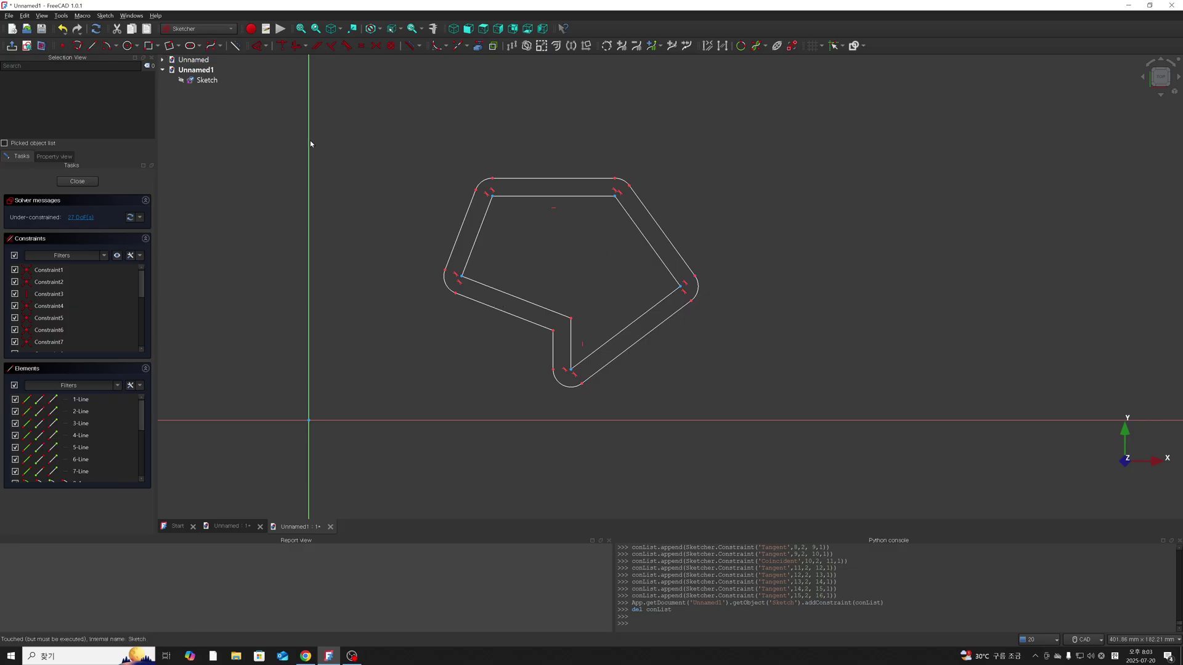
{"action": "left_click", "coordinate": [79, 47]}
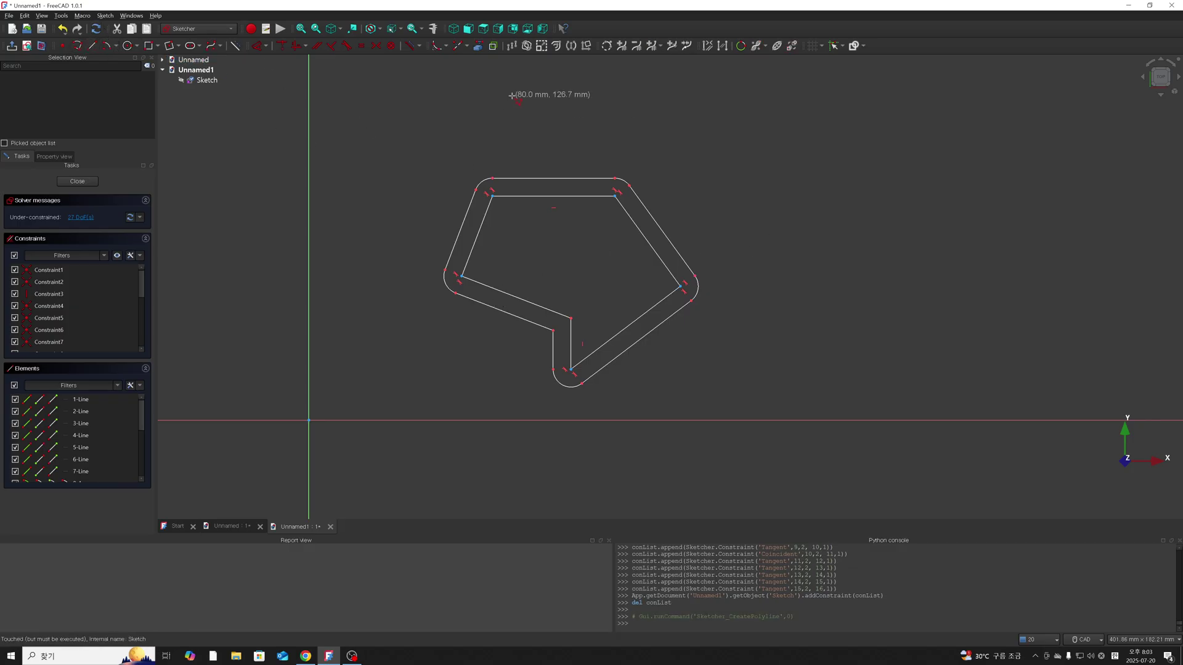
{"action": "left_click", "coordinate": [793, 191]}
{"action": "left_click", "coordinate": [768, 260]}
{"action": "left_click", "coordinate": [818, 298]}
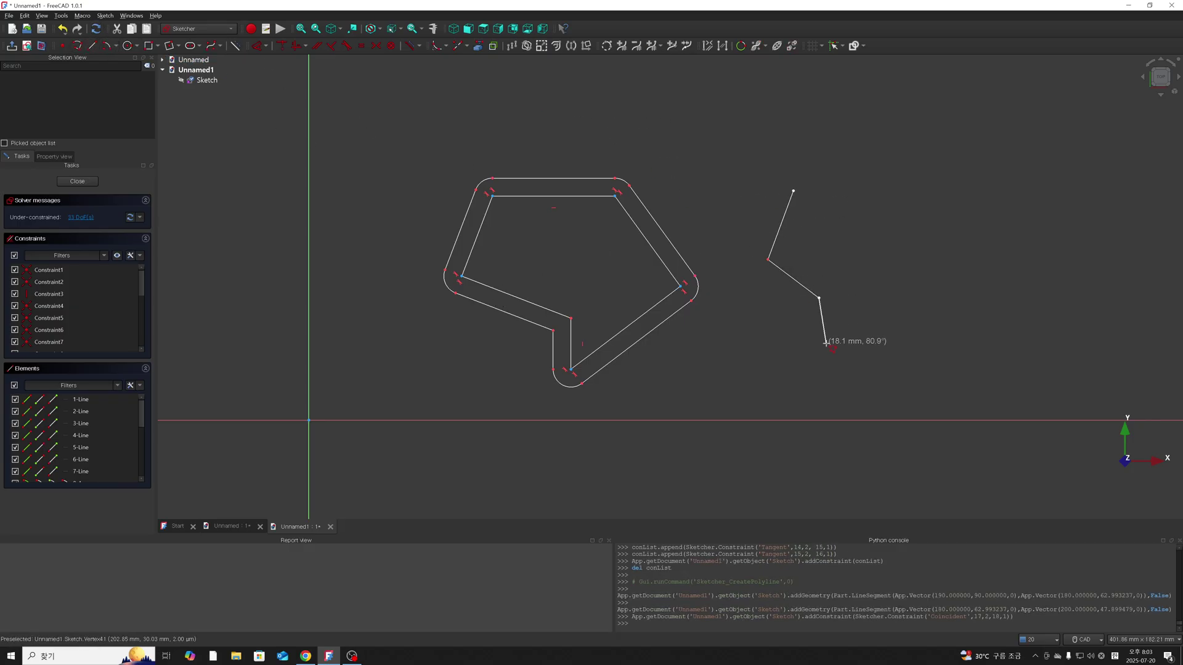
{"action": "left_click", "coordinate": [826, 343]}
{"action": "left_click", "coordinate": [933, 268]}
{"action": "left_click", "coordinate": [794, 191]}
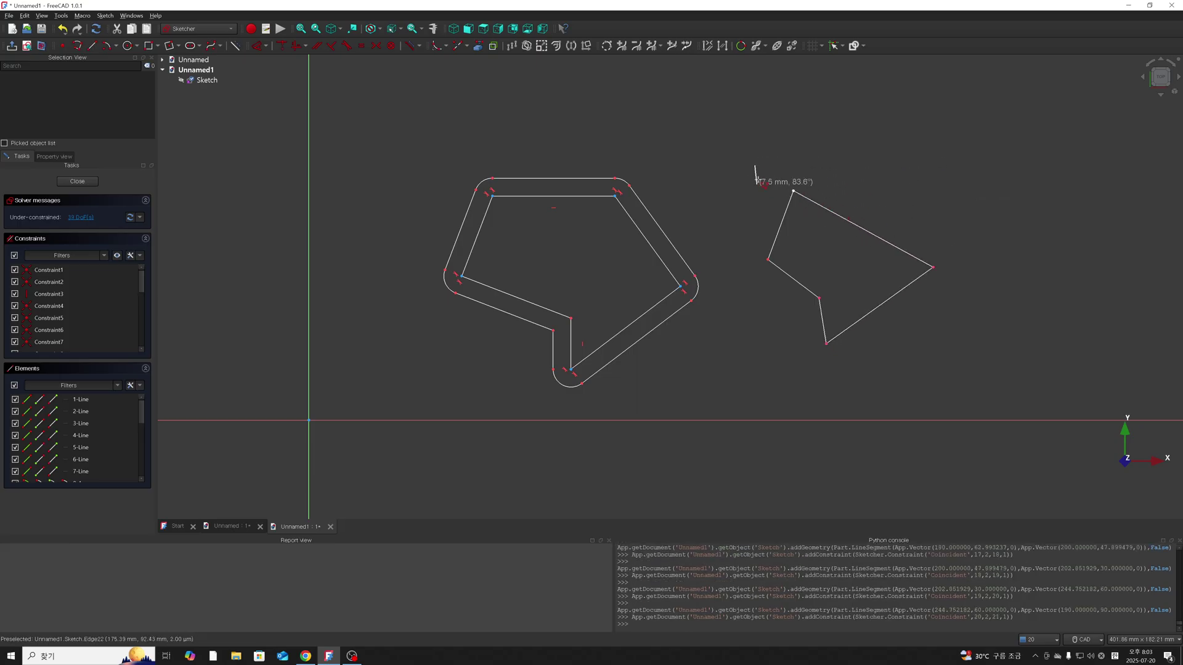
{"action": "left_click_drag", "start_coordinate": [748, 167], "coordinate": [968, 359]}
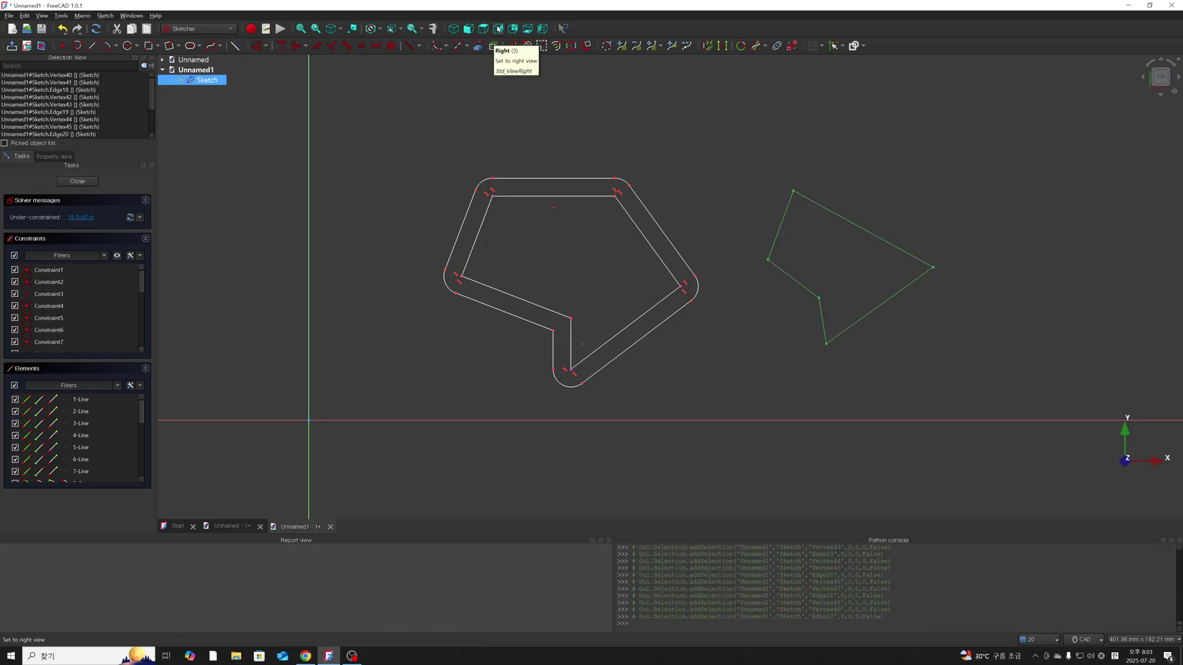
Offset the selected polygon outward using sharp Intersection-mode corners.
{"action": "left_click", "coordinate": [542, 45]}
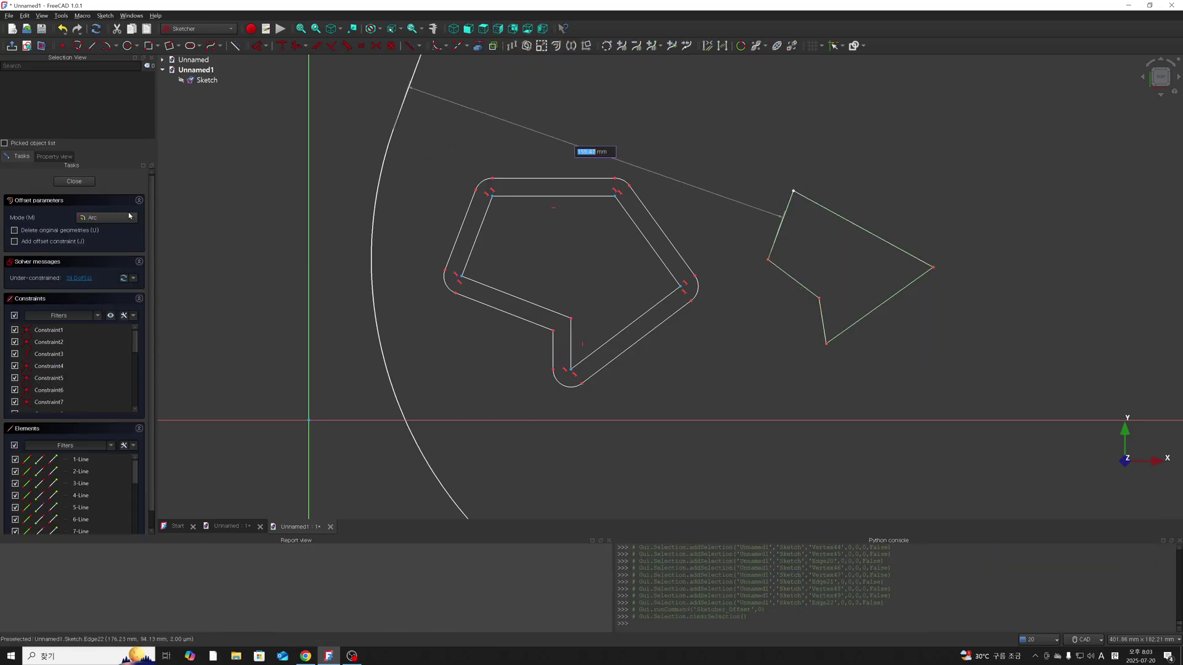
{"action": "left_click", "coordinate": [130, 218]}
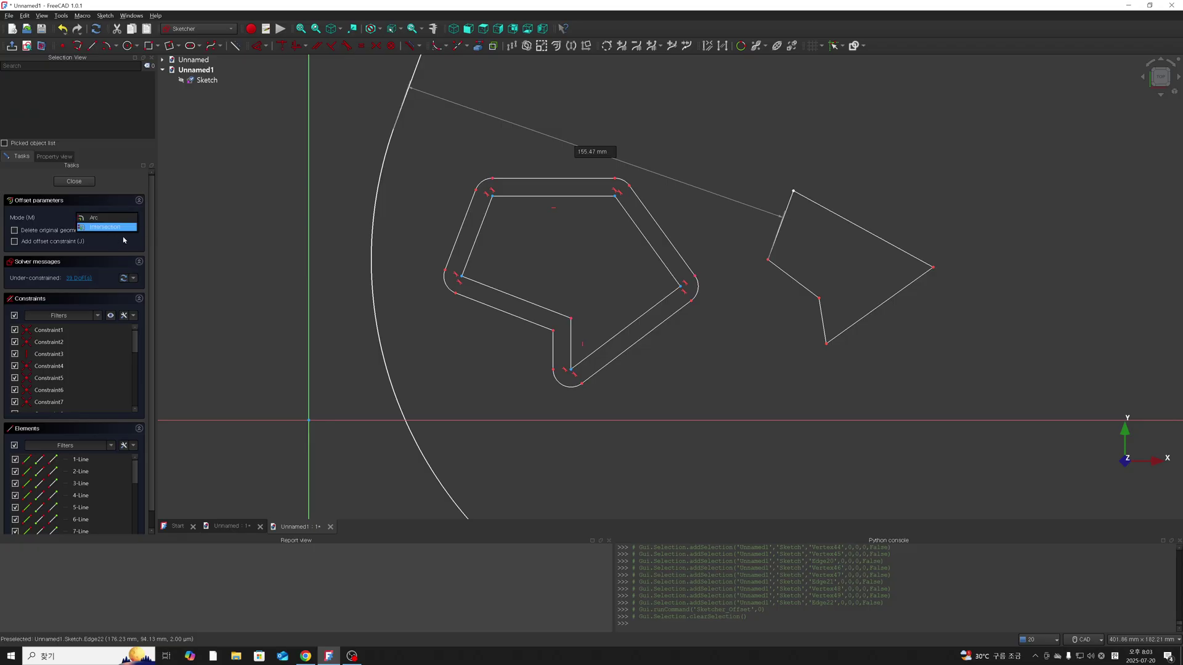
{"action": "left_click", "coordinate": [125, 227]}
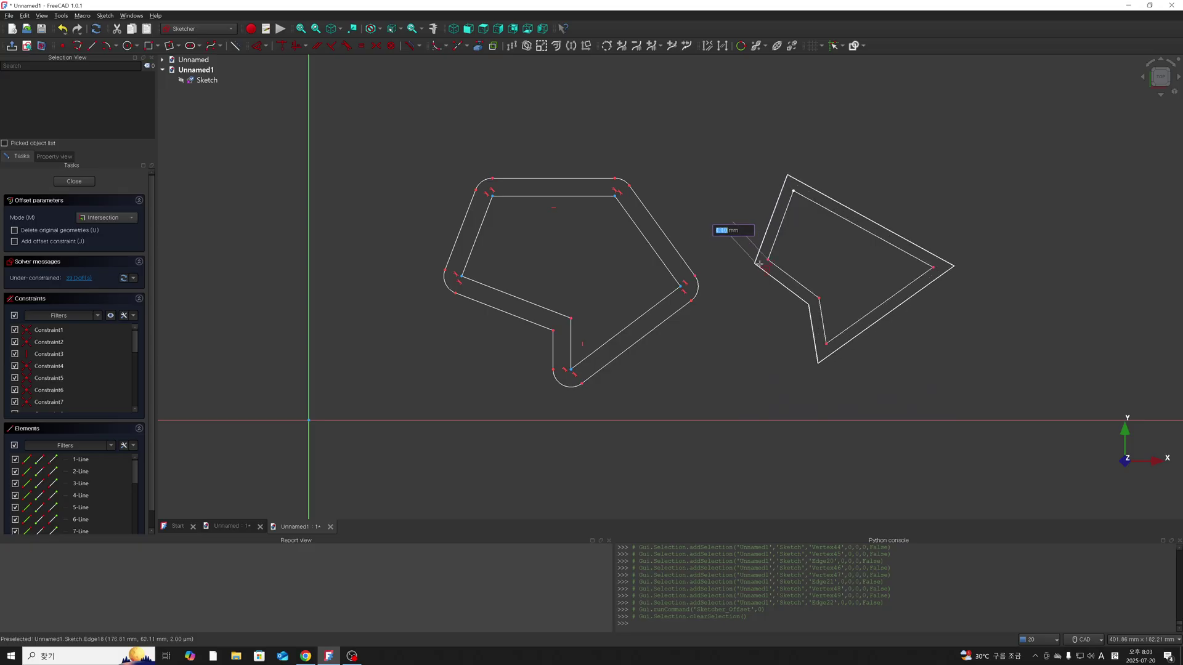
{"action": "left_click", "coordinate": [759, 263]}
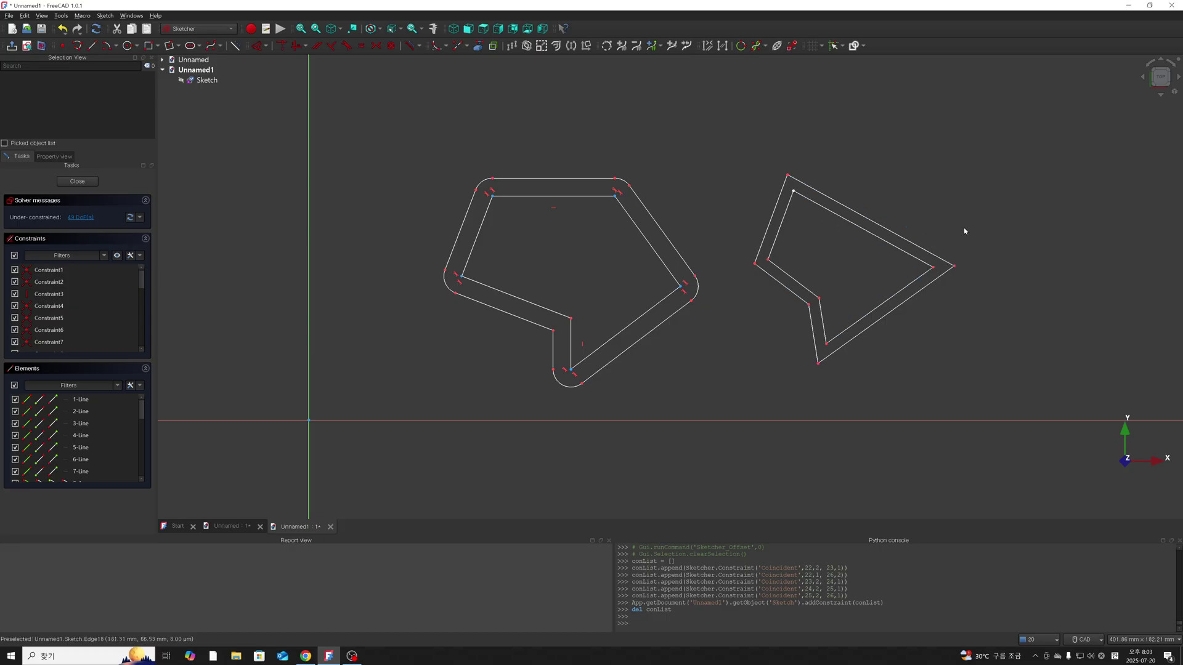
{"action": "left_click", "coordinate": [736, 349]}
Draw a closed five-sided polyline above the existing shapes.
{"action": "left_click", "coordinate": [497, 331]}
{"action": "scroll", "coordinate": [697, 236], "scroll_direction": "down", "scroll_amount": 3}
{"action": "scroll", "coordinate": [697, 235], "scroll_direction": "down", "scroll_amount": 2}
{"action": "scroll", "coordinate": [810, 177], "scroll_direction": "up", "scroll_amount": 5}
{"action": "scroll", "coordinate": [810, 175], "scroll_direction": "down", "scroll_amount": 1}
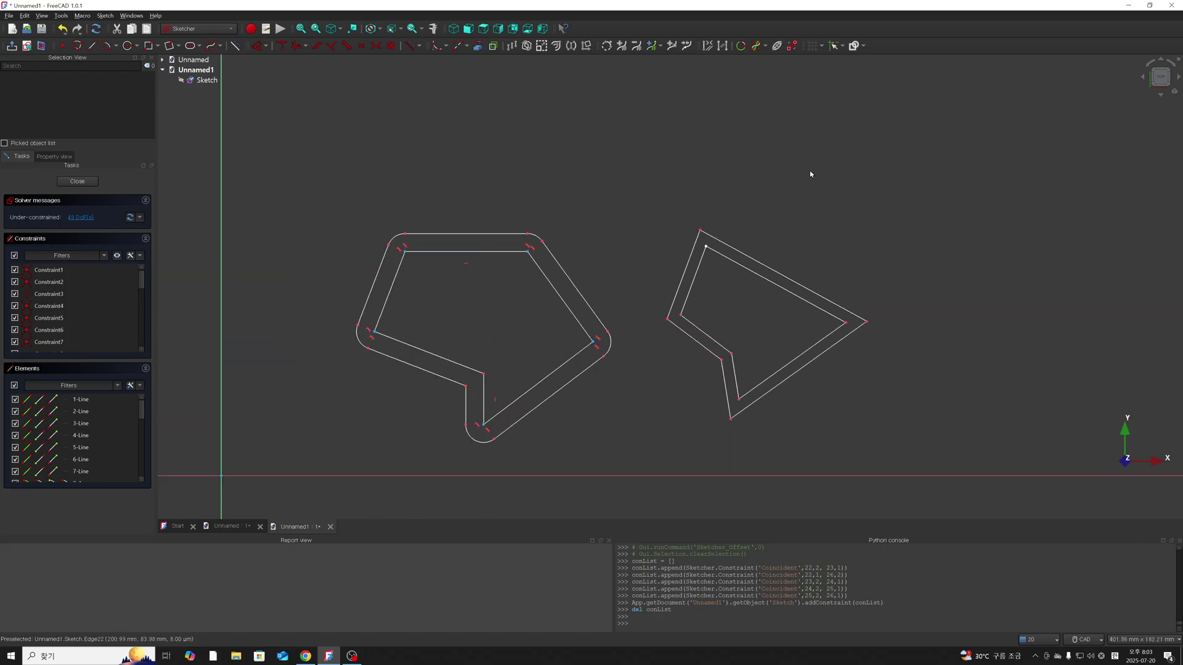
{"action": "left_click", "coordinate": [77, 45]}
{"action": "scroll", "coordinate": [471, 140], "scroll_direction": "down", "scroll_amount": 2}
{"action": "scroll", "coordinate": [478, 148], "scroll_direction": "down", "scroll_amount": 2}
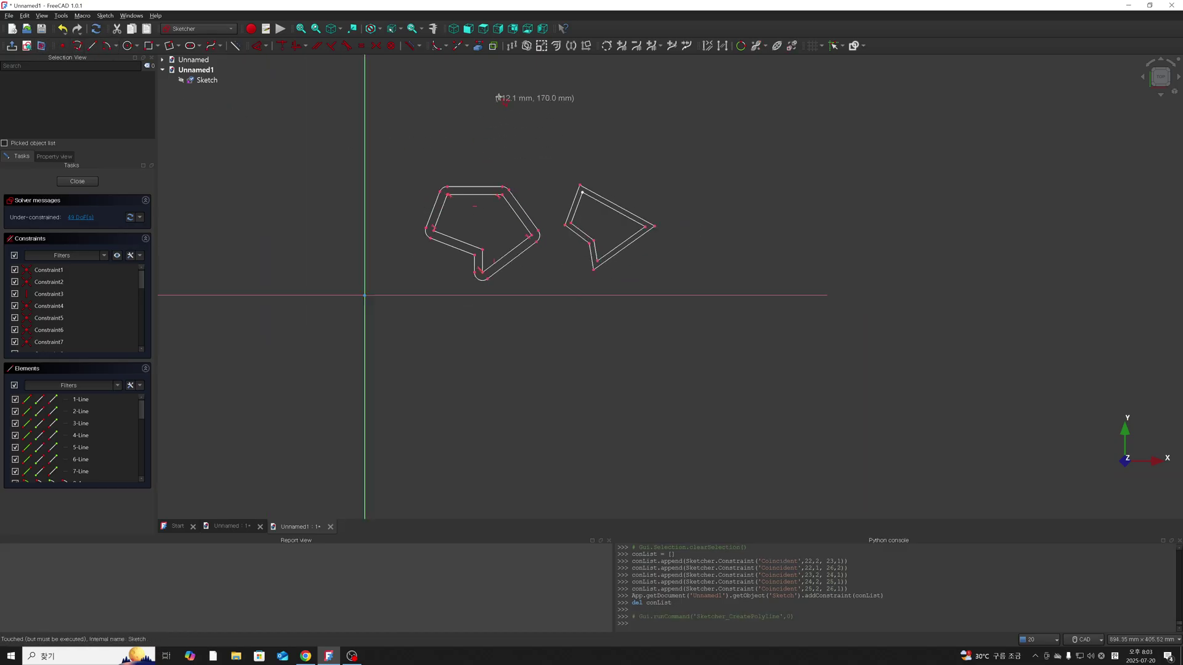
{"action": "scroll", "coordinate": [518, 80], "scroll_direction": "up", "scroll_amount": 2}
{"action": "scroll", "coordinate": [517, 147], "scroll_direction": "up", "scroll_amount": 1}
{"action": "left_click", "coordinate": [455, 111]}
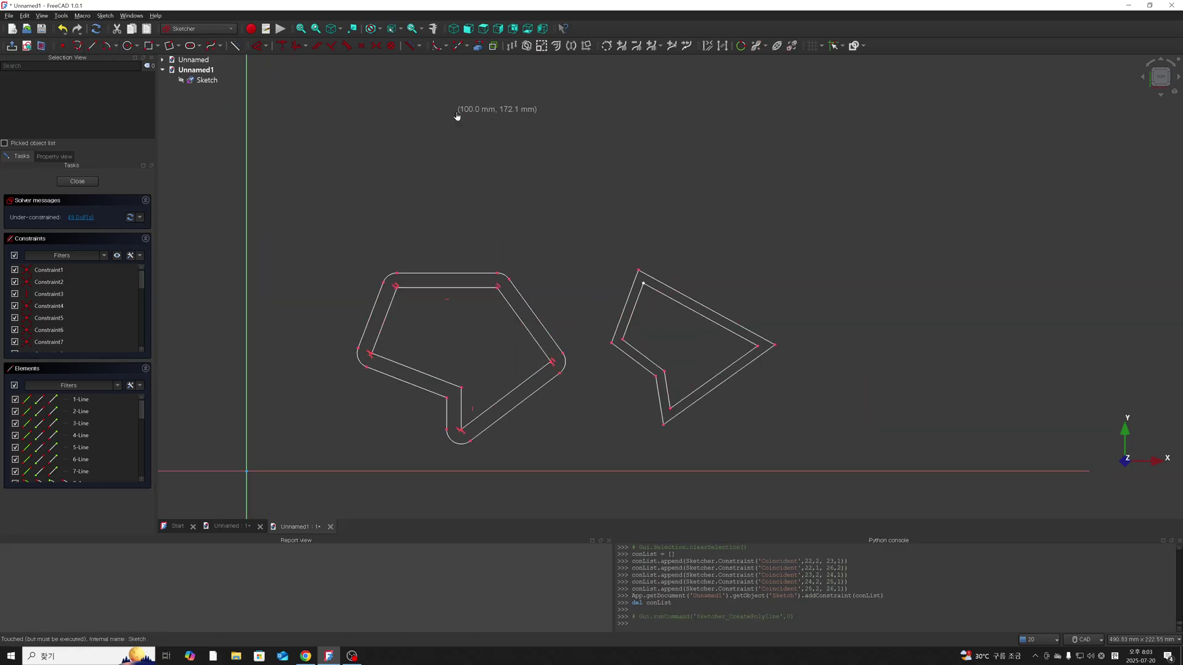
{"action": "left_click", "coordinate": [422, 149]}
{"action": "left_click", "coordinate": [455, 179]}
{"action": "left_click", "coordinate": [439, 208]}
{"action": "left_click", "coordinate": [539, 199]}
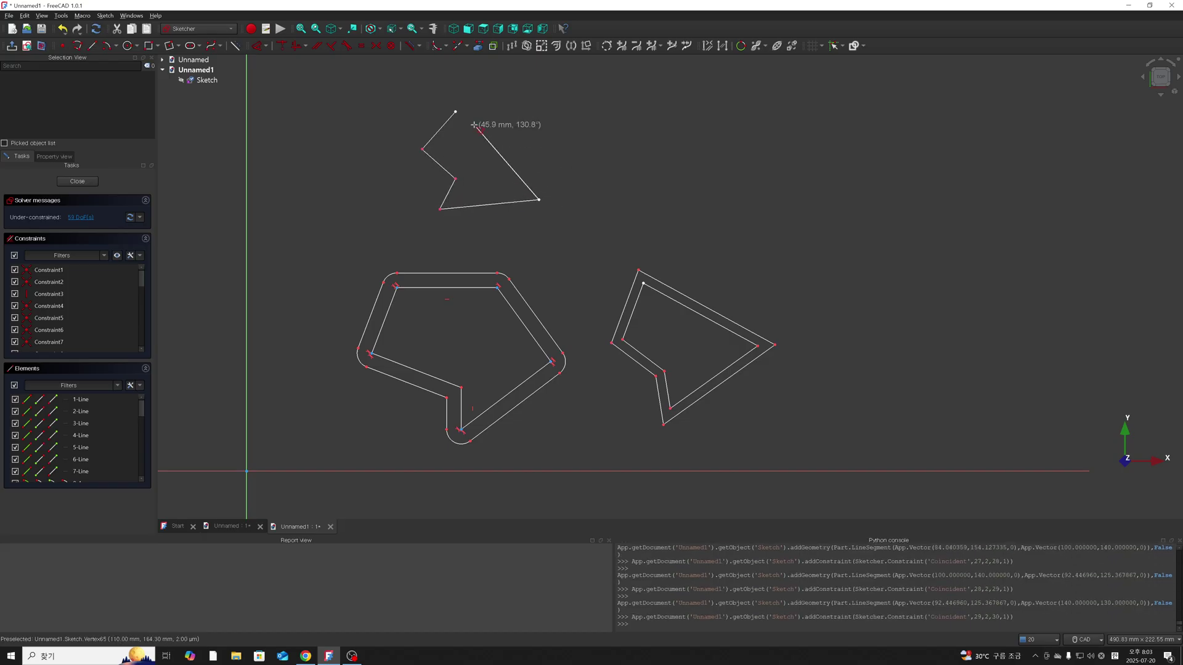
{"action": "left_click", "coordinate": [456, 110]}
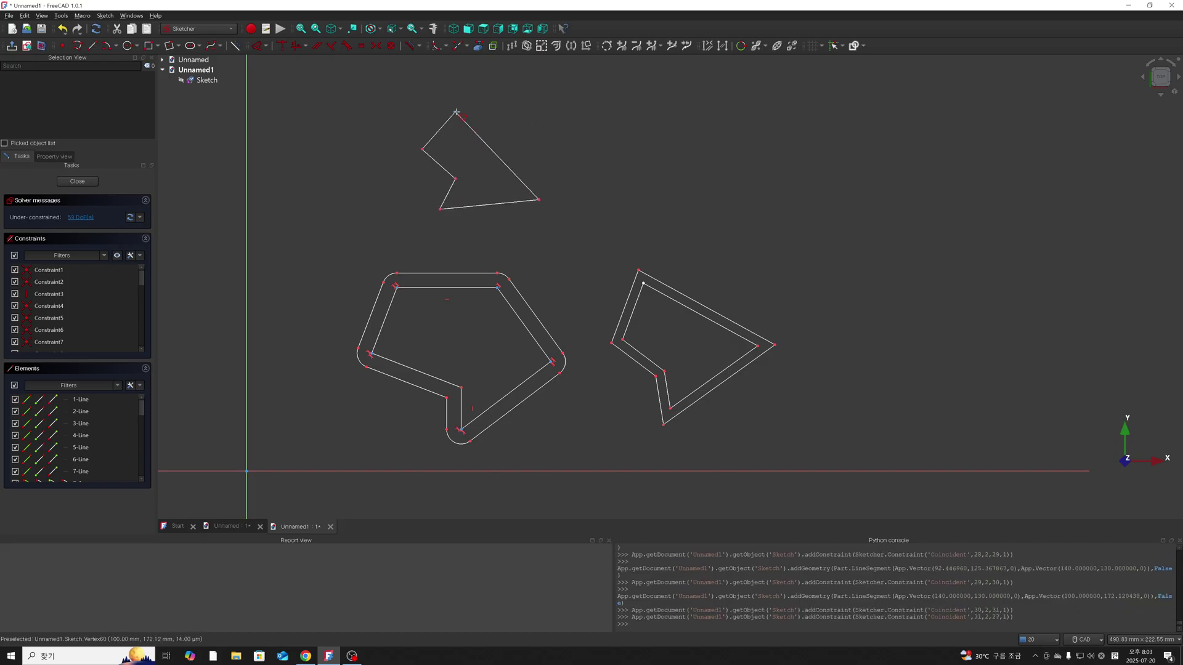
Leave the polyline tool, box-select the top polygon, and start offsetting it.
{"action": "key", "text": "Escape"}
{"action": "mouse_move", "coordinate": [404, 100]}
{"action": "left_mouse_down"}
{"action": "mouse_move", "coordinate": [542, 227]}
{"action": "mouse_move", "coordinate": [579, 226]}
{"action": "left_mouse_up"}
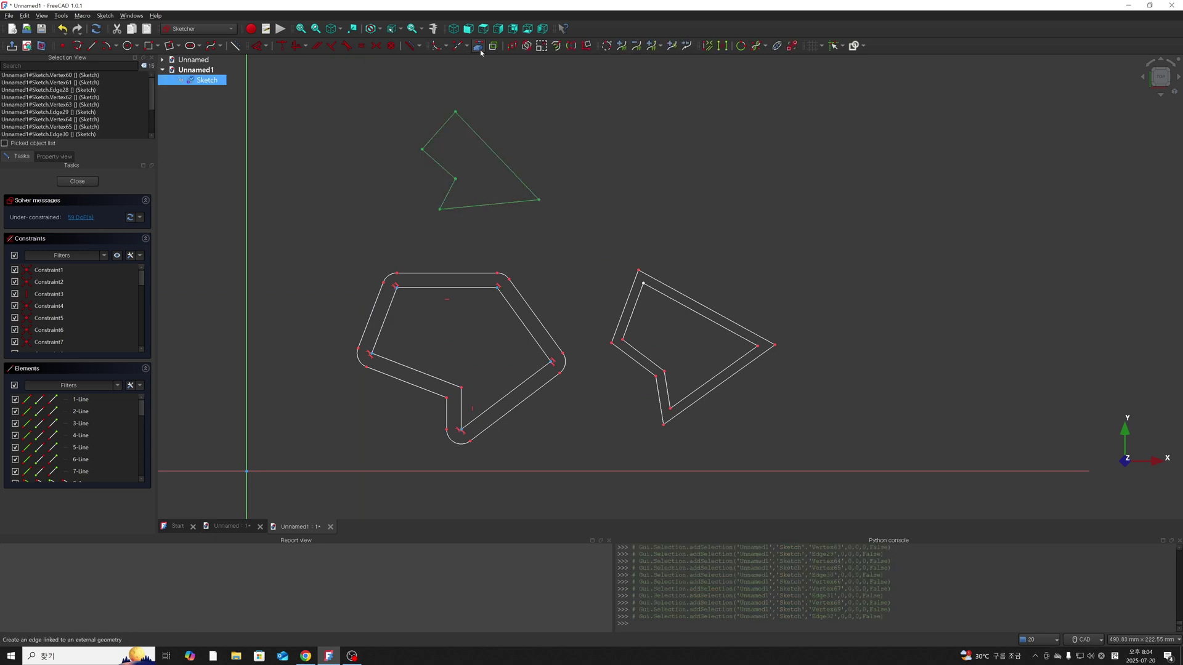
{"action": "left_click", "coordinate": [549, 51]}
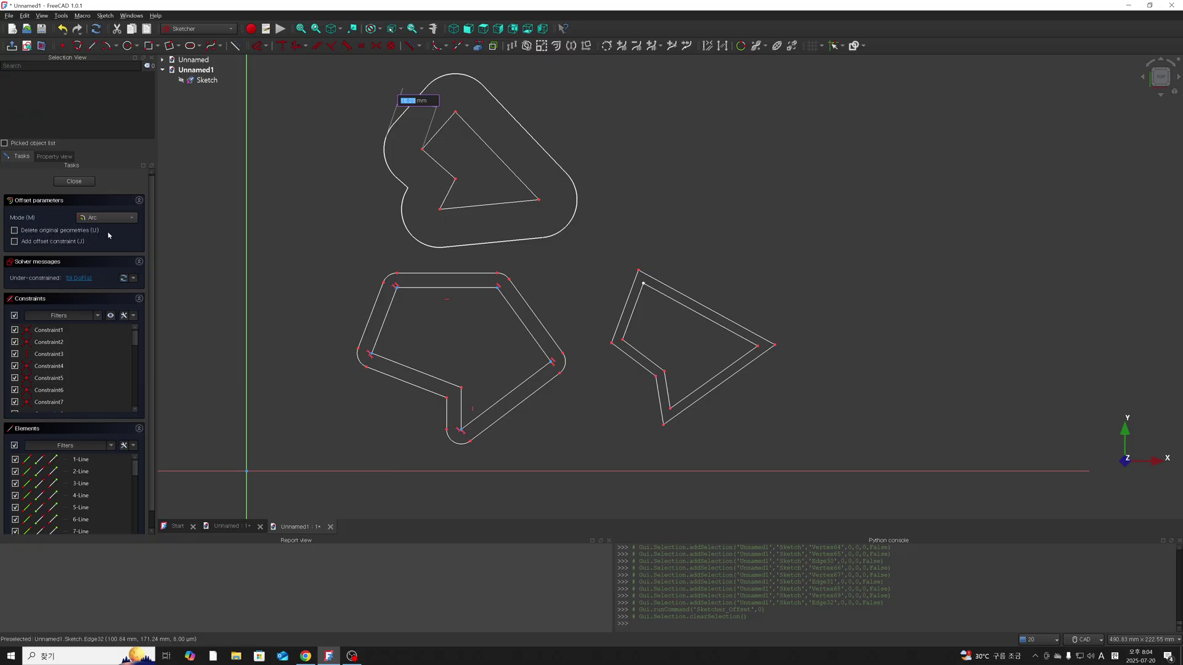
Apply an arc-mode offset to the top polygon with 'Delete original geometries' enabled.
{"action": "left_click", "coordinate": [14, 230]}
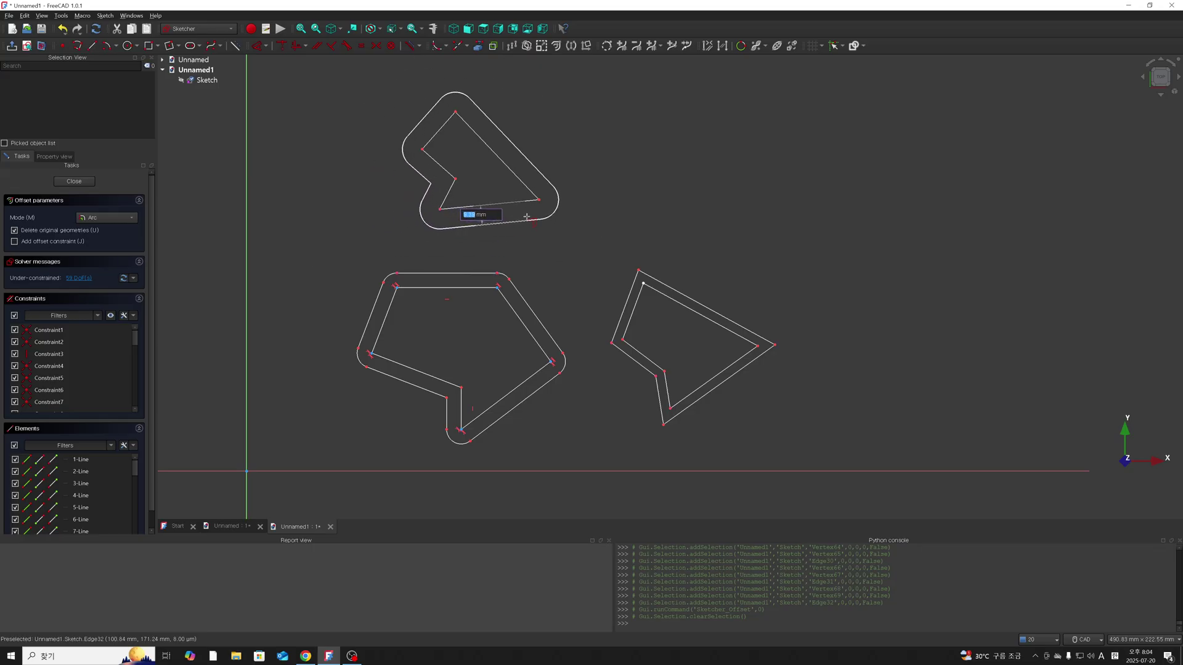
{"action": "left_click", "coordinate": [516, 217]}
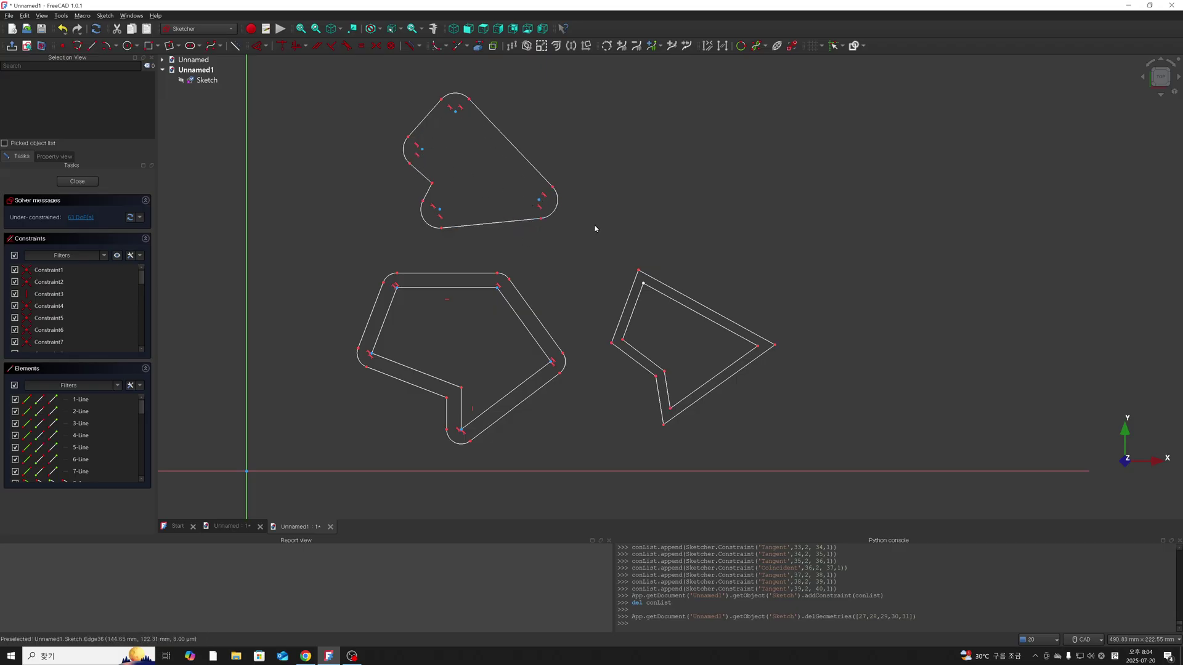
{"action": "scroll", "coordinate": [619, 218], "scroll_direction": "down", "scroll_amount": 2}
{"action": "scroll", "coordinate": [657, 196], "scroll_direction": "up", "scroll_amount": 3}
{"action": "scroll", "coordinate": [555, 234], "scroll_direction": "down", "scroll_amount": 2}
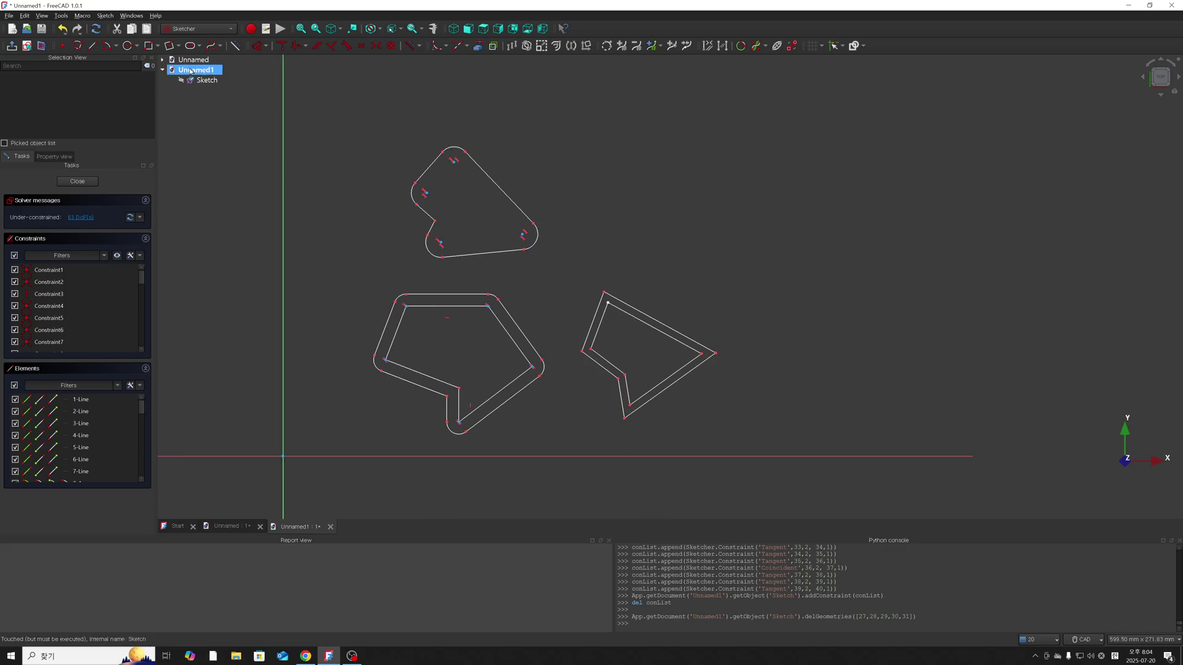
Draw a rectangle to the right of the top rounded shape.
{"action": "left_click", "coordinate": [148, 46]}
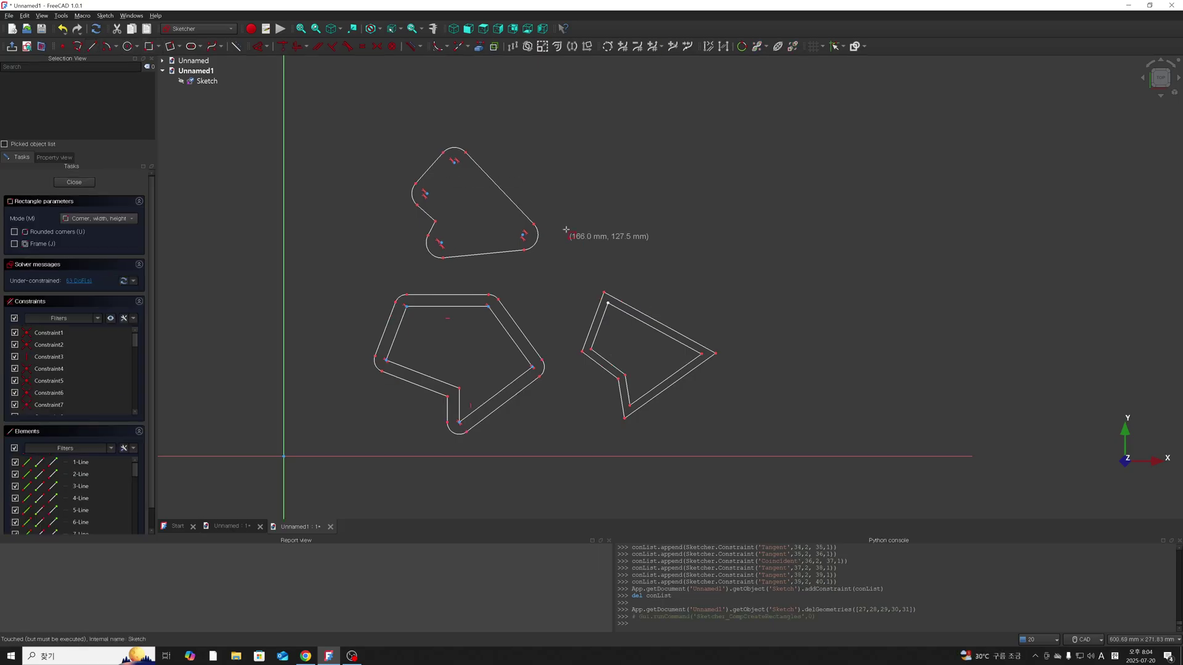
{"action": "left_click", "coordinate": [584, 179]}
{"action": "left_click", "coordinate": [693, 240]}
{"action": "right_click", "coordinate": [751, 231]}
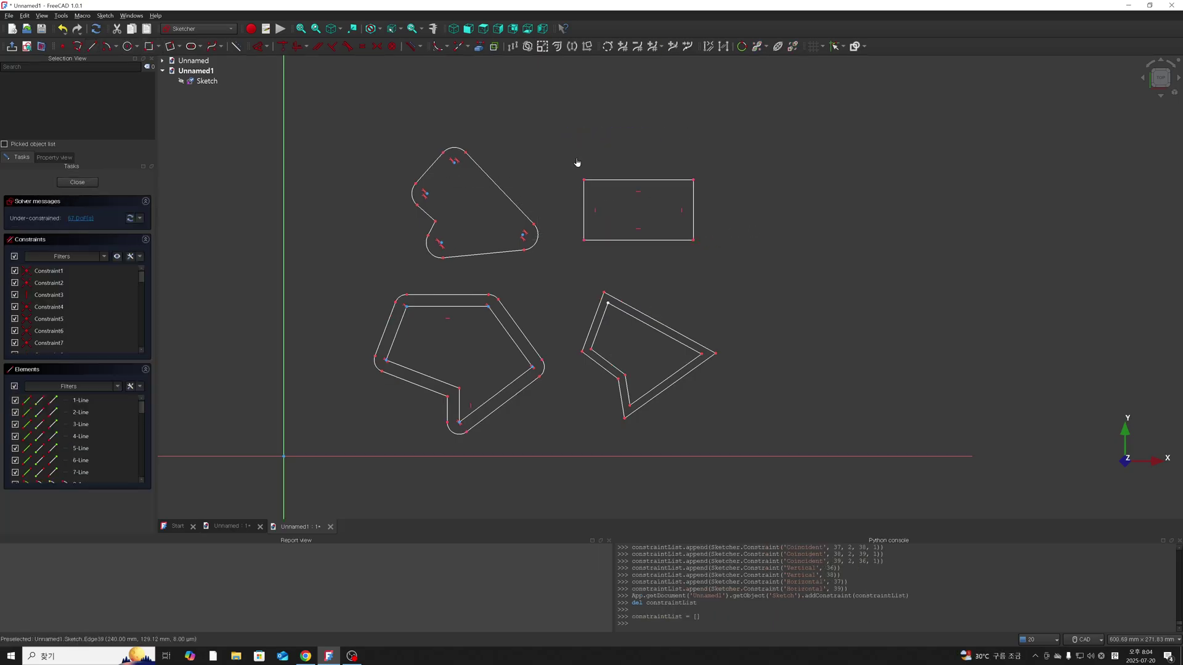
Set up an Intersection-mode offset of the rectangle with 'Add offset constraint' checked.
{"action": "left_click_drag", "start_coordinate": [577, 162], "coordinate": [729, 255]}
{"action": "left_click", "coordinate": [557, 46]}
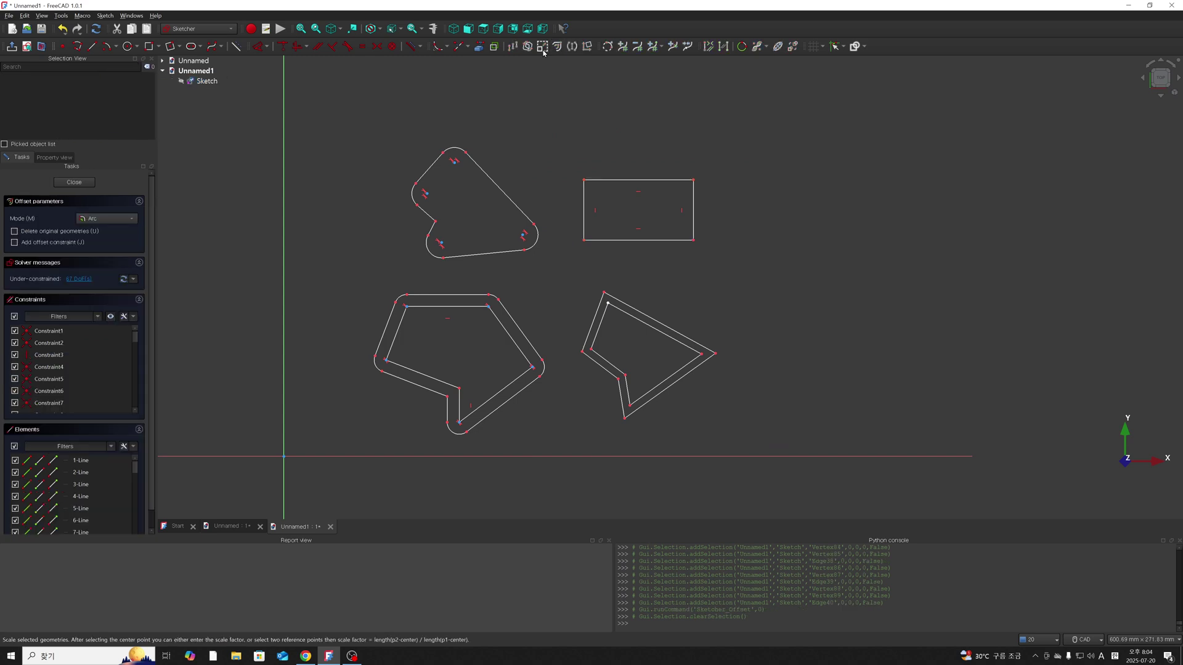
{"action": "left_click", "coordinate": [92, 219]}
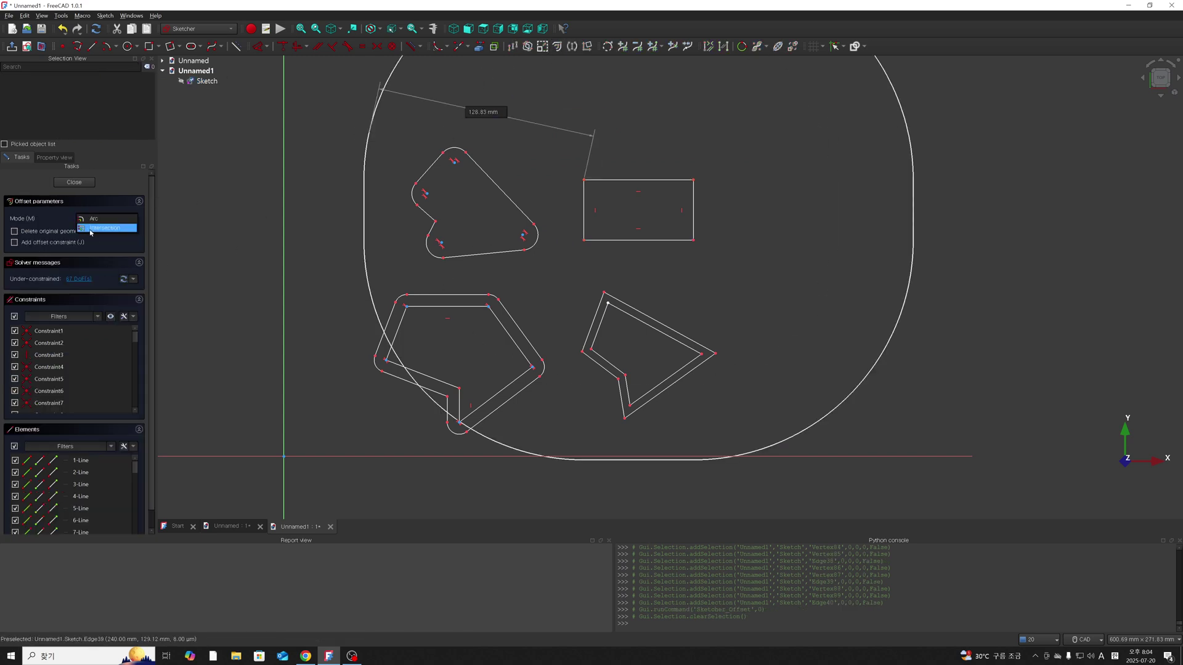
{"action": "left_click", "coordinate": [98, 229]}
{"action": "left_click", "coordinate": [29, 242]}
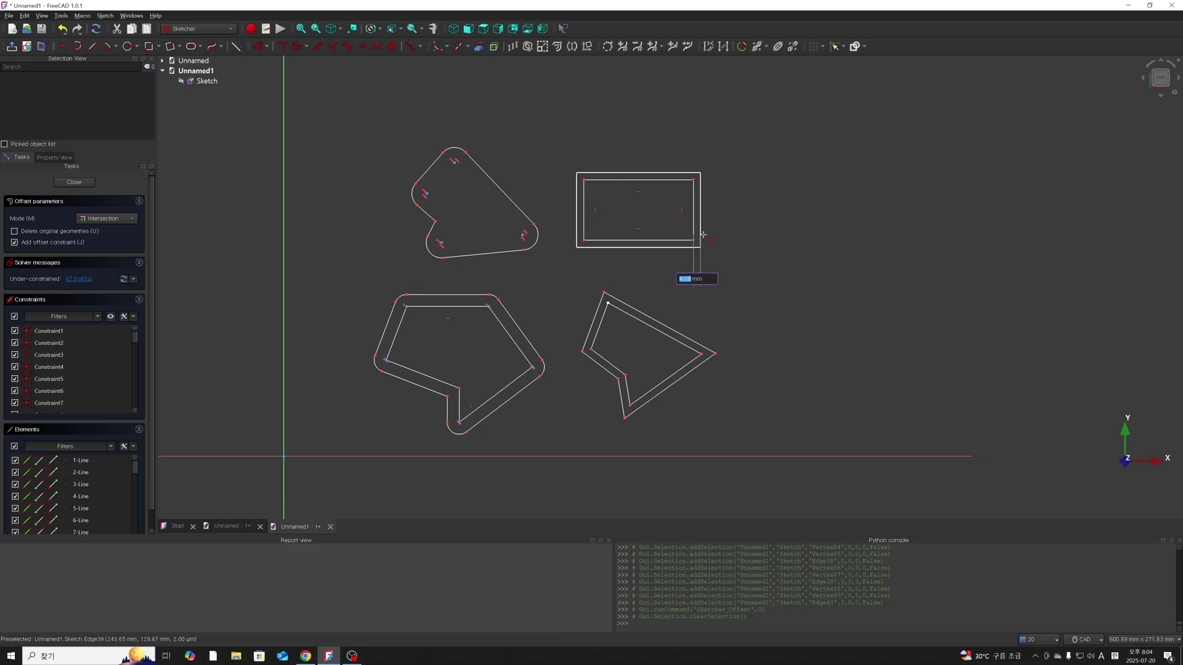
Apply the sharp outer offset rectangle and move its offset dimension lower.
{"action": "left_click", "coordinate": [674, 276]}
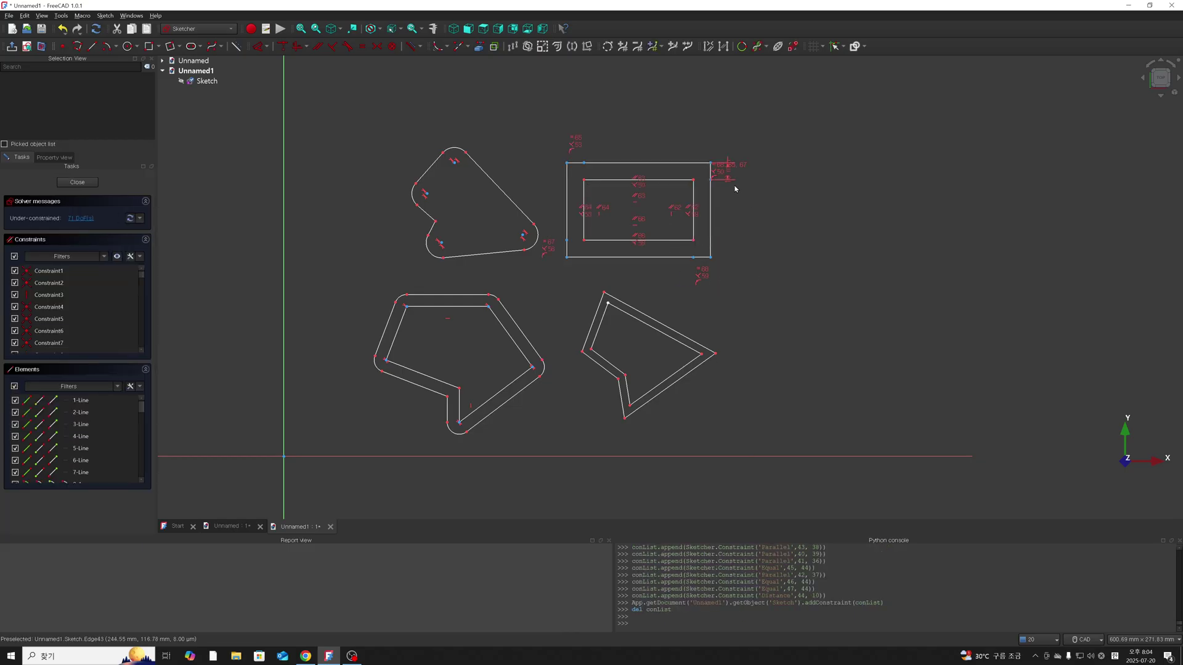
{"action": "scroll", "coordinate": [739, 180], "scroll_direction": "up", "scroll_amount": 2}
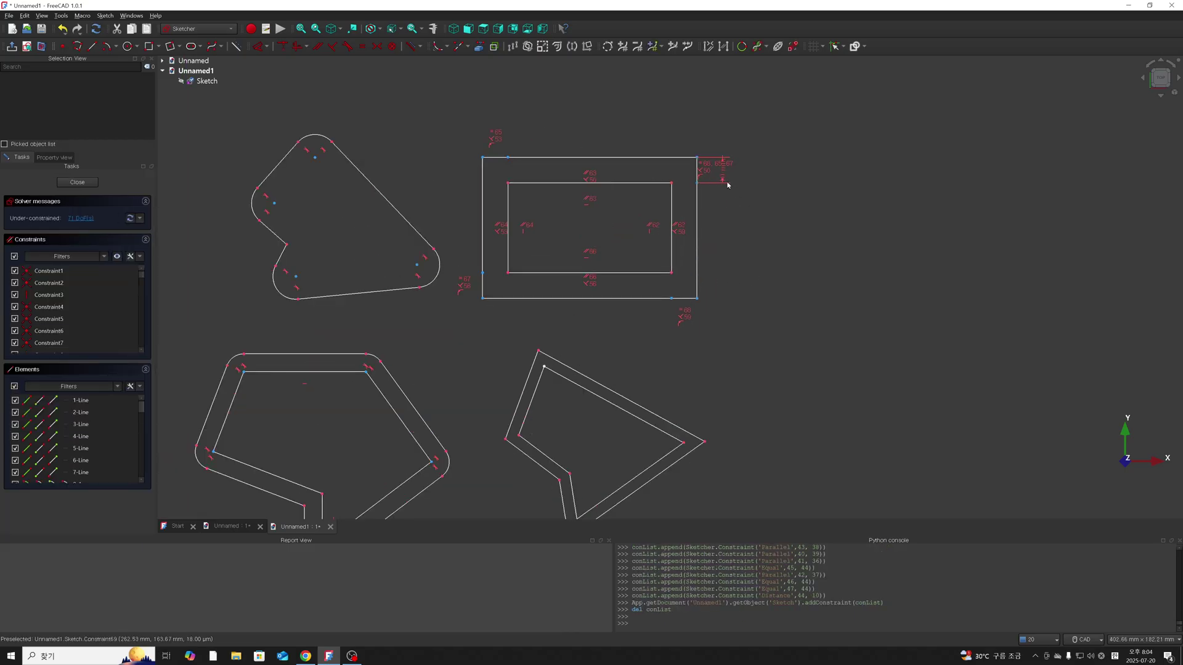
{"action": "scroll", "coordinate": [723, 171], "scroll_direction": "up", "scroll_amount": 4}
{"action": "scroll", "coordinate": [714, 182], "scroll_direction": "up", "scroll_amount": 1}
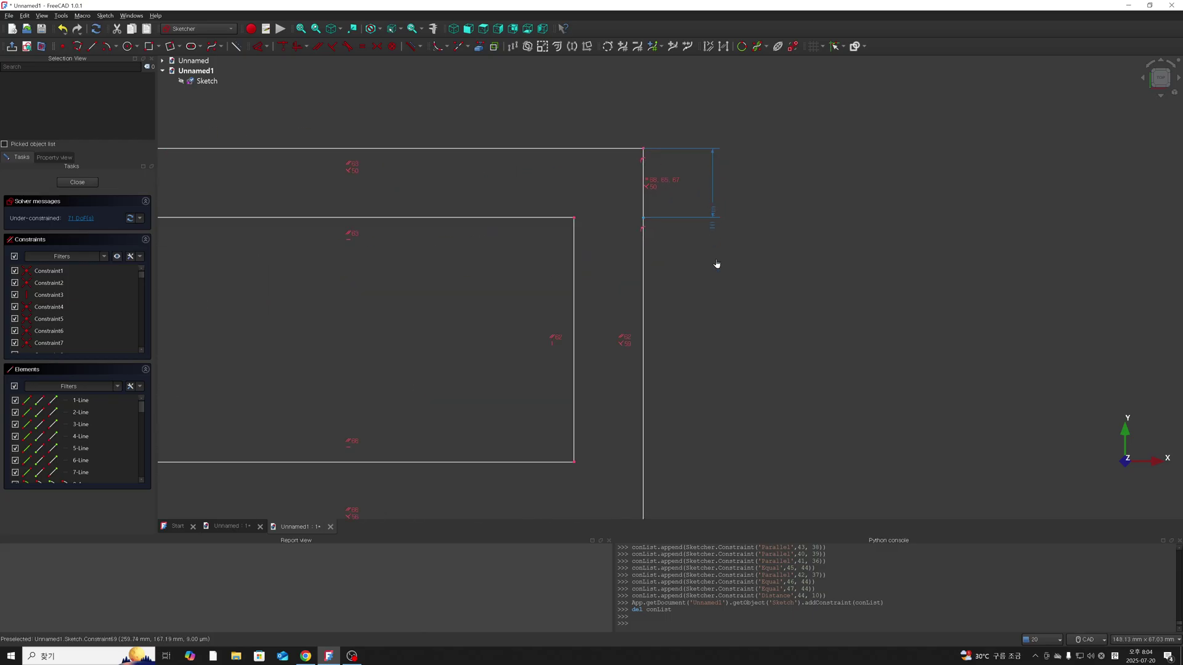
{"action": "scroll", "coordinate": [708, 343], "scroll_direction": "down", "scroll_amount": 6}
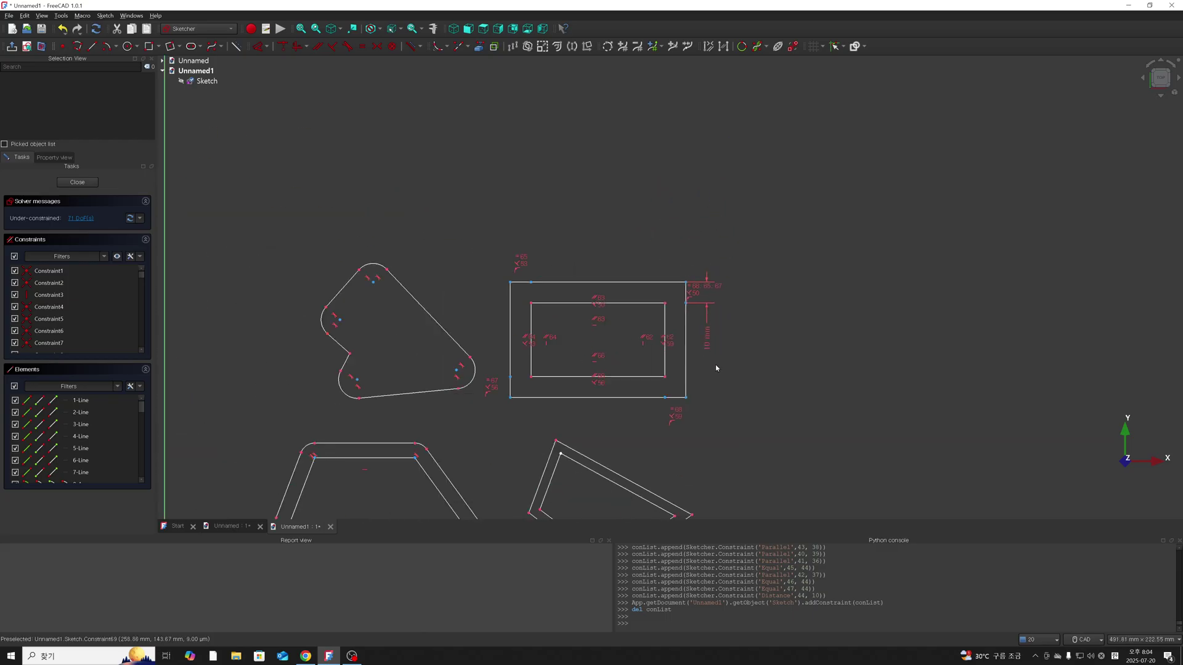
{"action": "scroll", "coordinate": [708, 394], "scroll_direction": "down", "scroll_amount": 2}
{"action": "scroll", "coordinate": [705, 425], "scroll_direction": "up", "scroll_amount": 3}
{"action": "scroll", "coordinate": [702, 431], "scroll_direction": "up", "scroll_amount": 1}
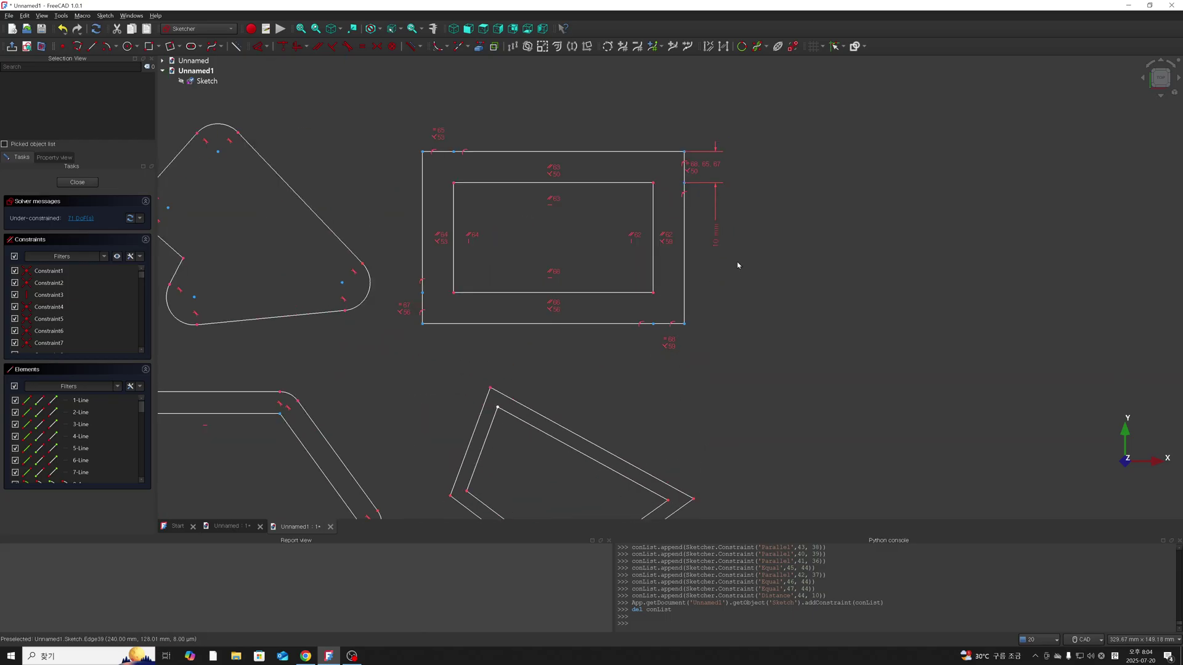
{"action": "left_click_drag", "start_coordinate": [715, 239], "coordinate": [715, 266]}
Change the offset distance to 5 mm, then 1 mm, and finally 3 mm.
{"action": "double_click", "coordinate": [717, 264]}
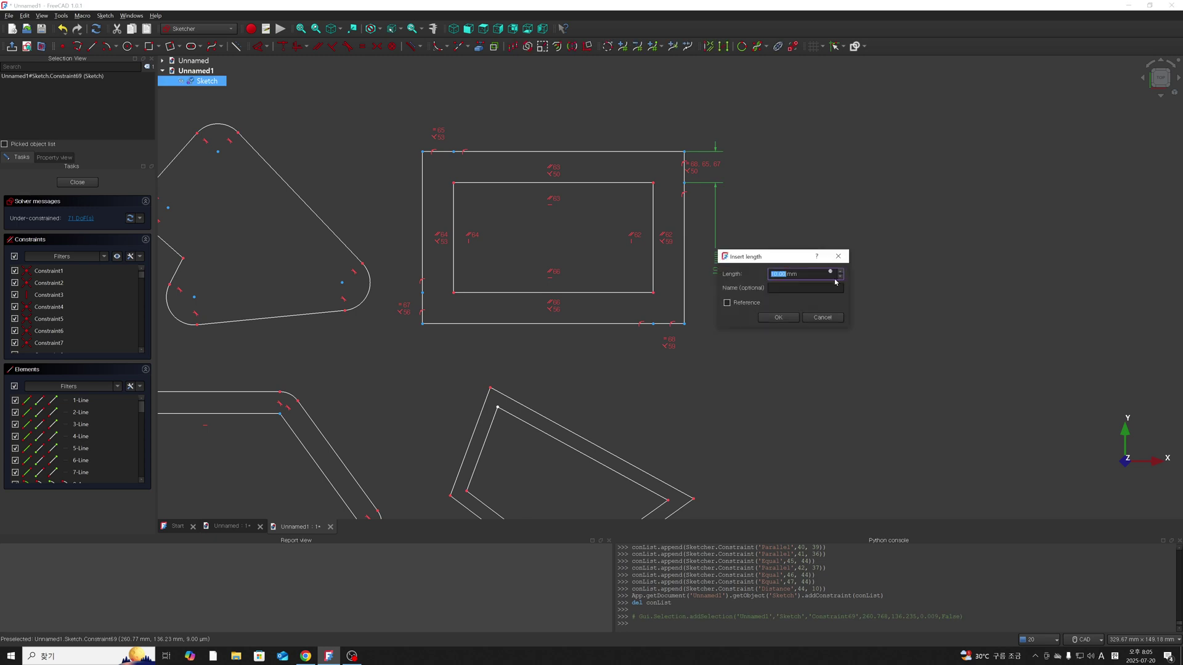
{"action": "type", "text": "5"}
{"action": "key", "text": "Return"}
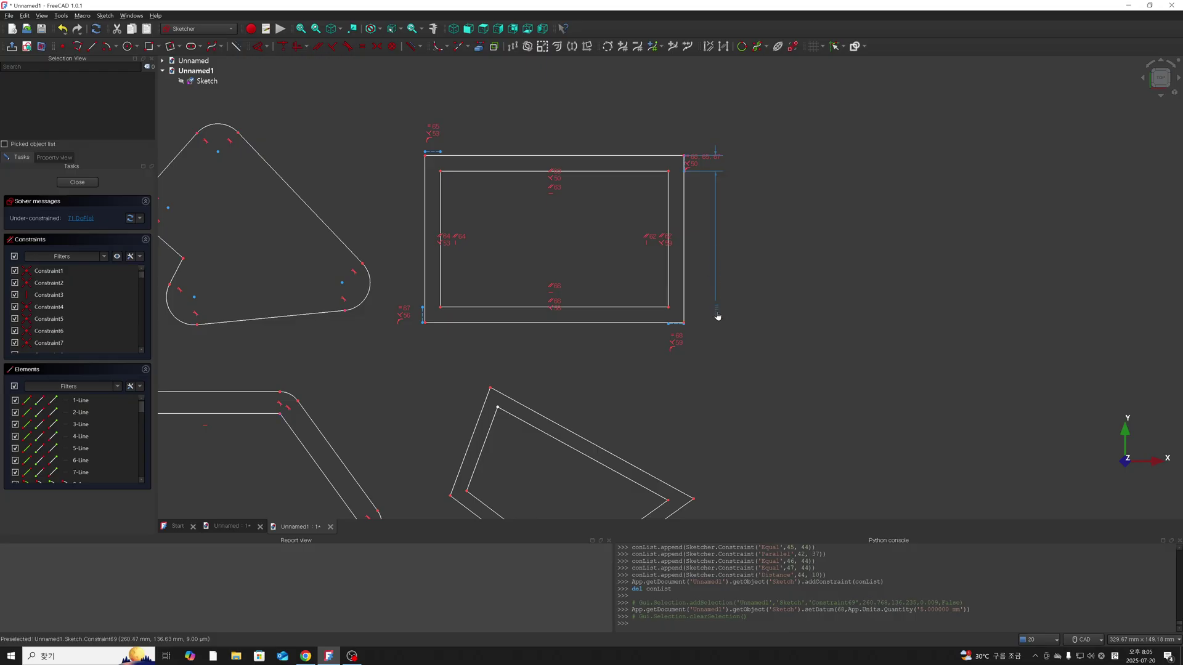
{"action": "double_click", "coordinate": [716, 287]}
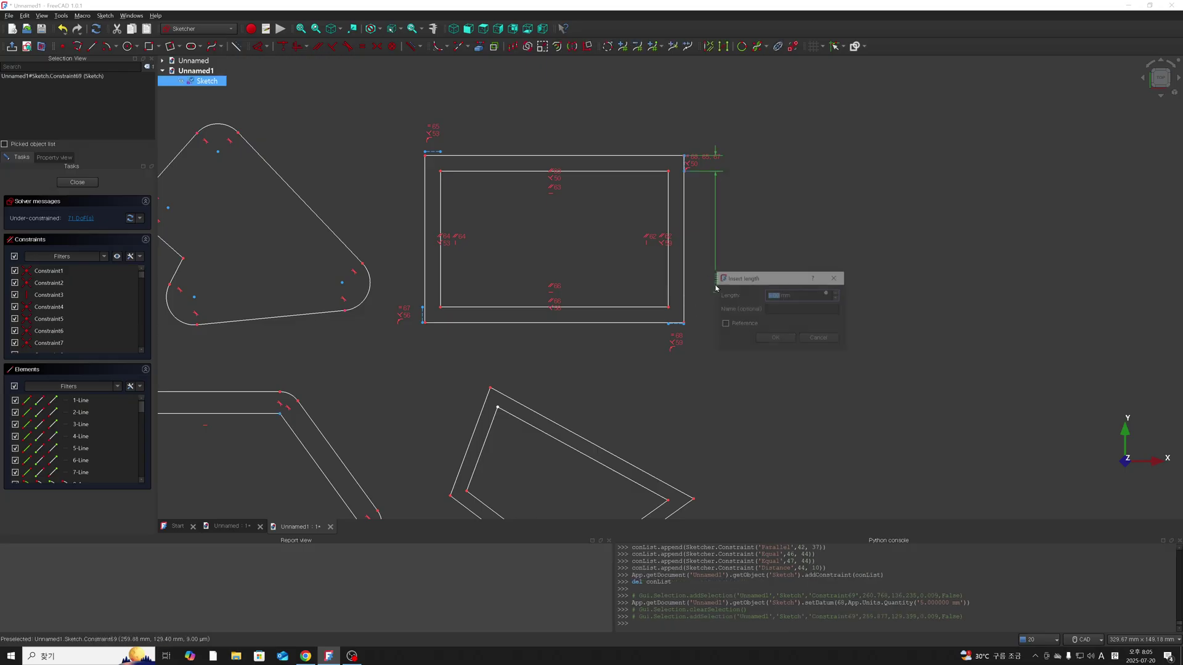
{"action": "type", "text": "1"}
{"action": "key", "text": "Return"}
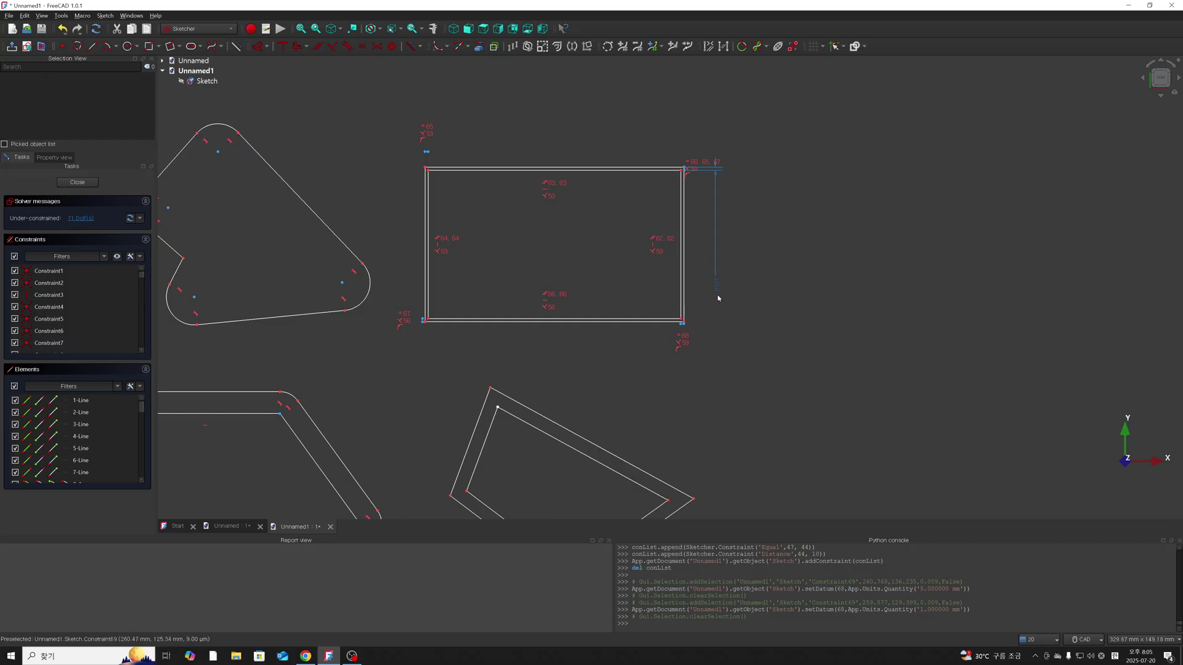
{"action": "double_click", "coordinate": [716, 288]}
{"action": "type", "text": "3mm"}
{"action": "key", "text": "Return"}
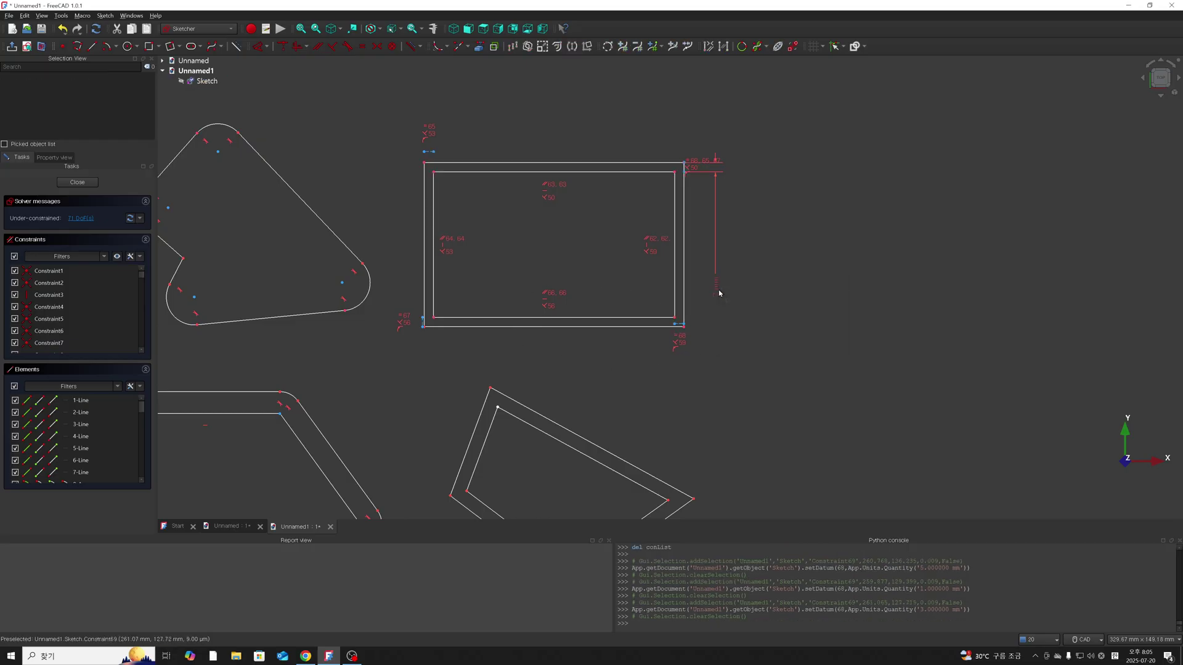
{"action": "scroll", "coordinate": [582, 343], "scroll_direction": "down", "scroll_amount": 2}
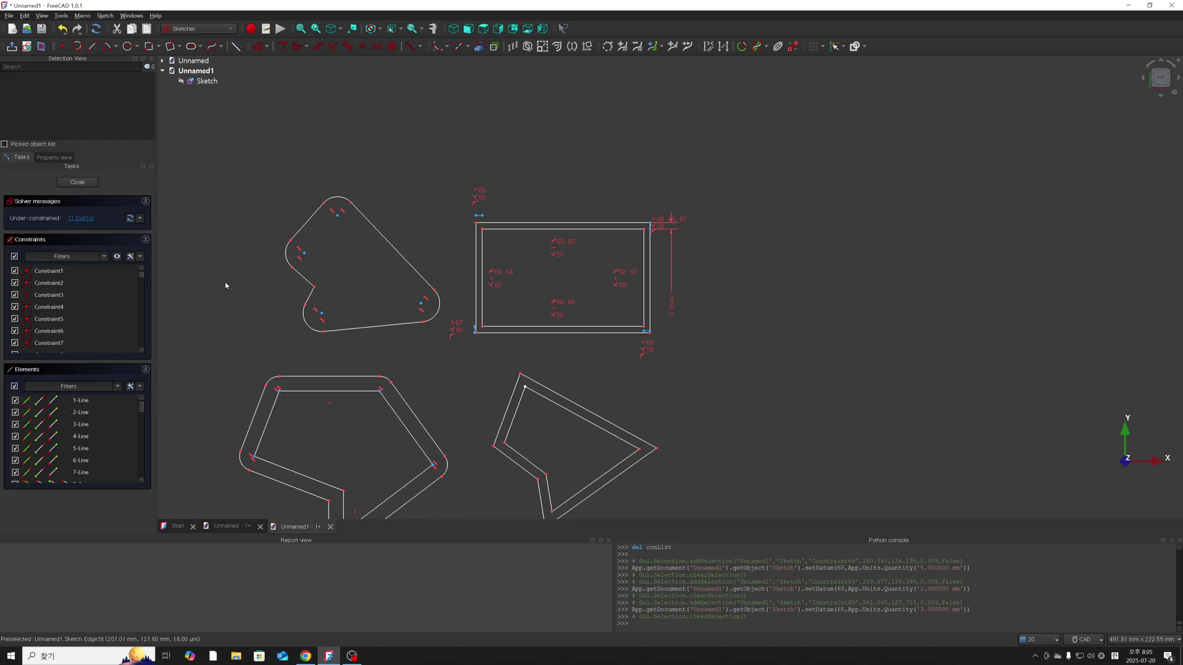
{"action": "scroll", "coordinate": [407, 222], "scroll_direction": "down", "scroll_amount": 2}
{"action": "scroll", "coordinate": [457, 265], "scroll_direction": "down", "scroll_amount": 2}
{"action": "scroll", "coordinate": [447, 393], "scroll_direction": "up", "scroll_amount": 4}
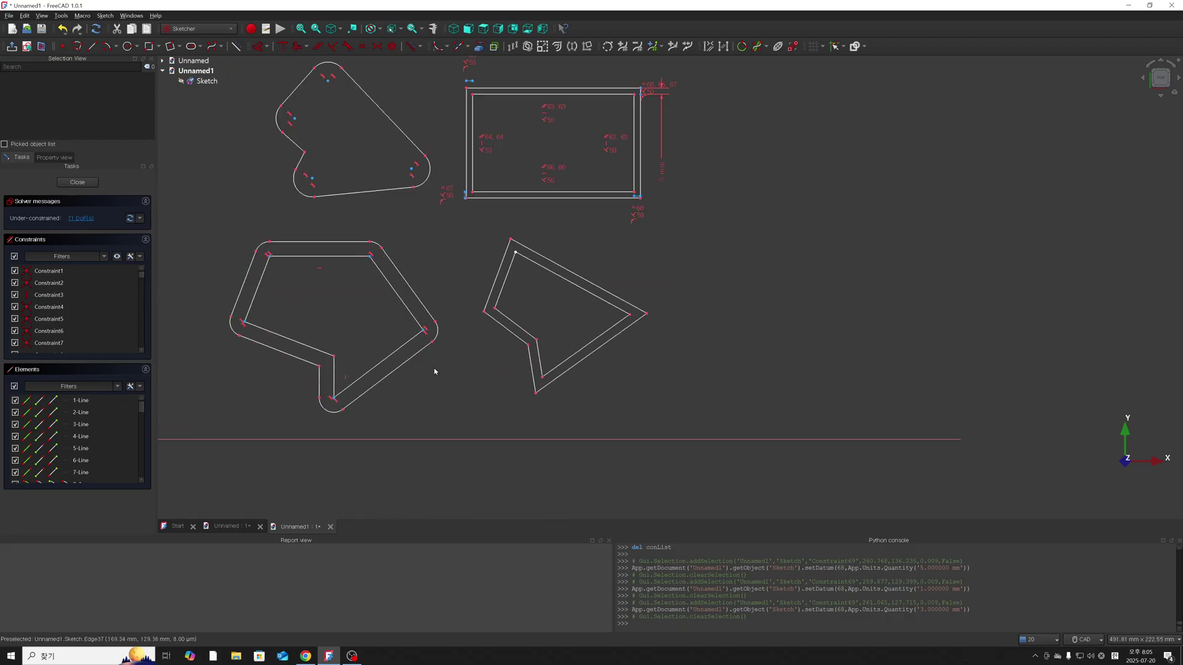
{"action": "scroll", "coordinate": [434, 371], "scroll_direction": "down", "scroll_amount": 2}
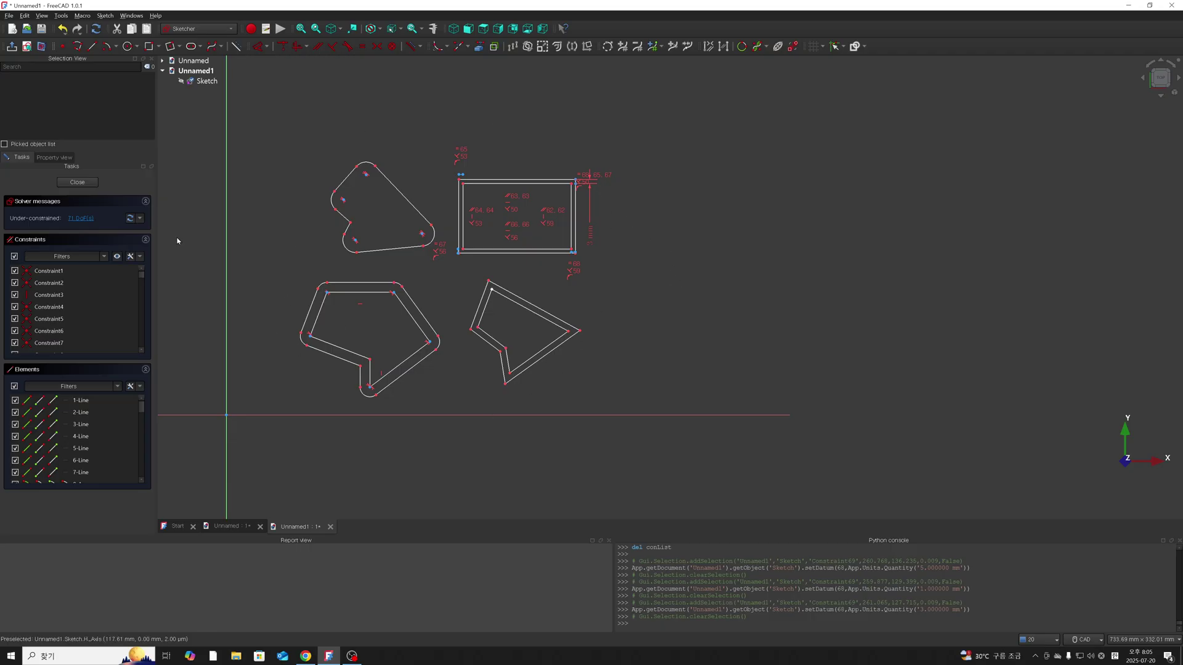
{"action": "left_click", "coordinate": [77, 182]}
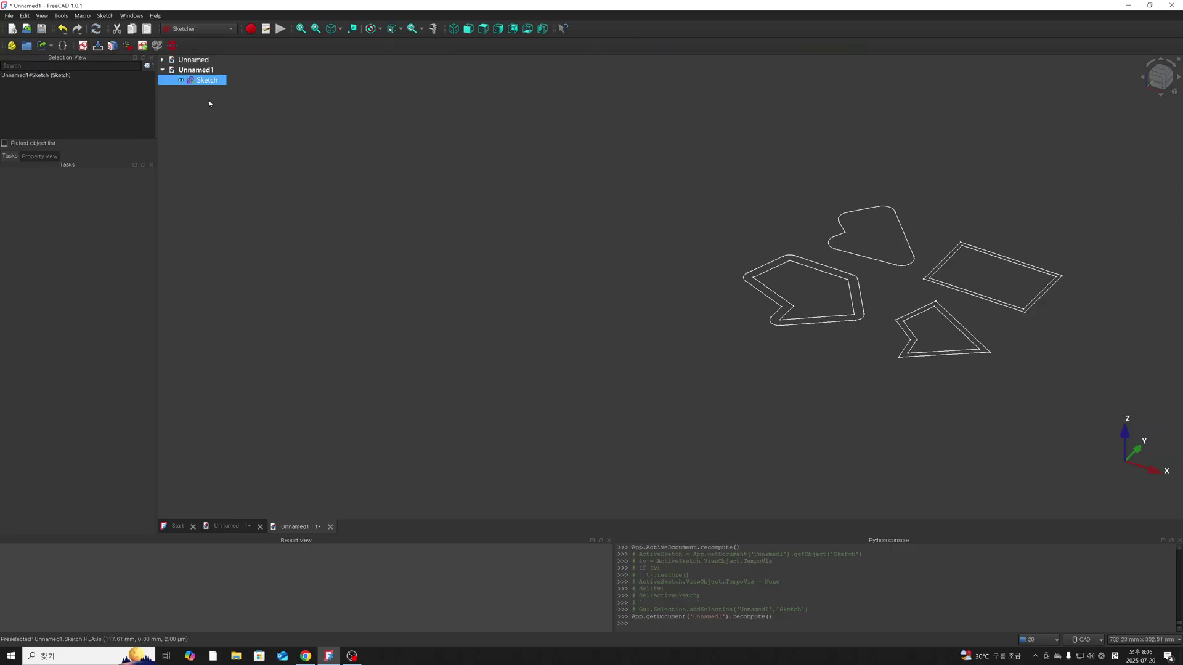
{"action": "right_click", "coordinate": [204, 80]}
{"action": "left_click", "coordinate": [228, 87]}
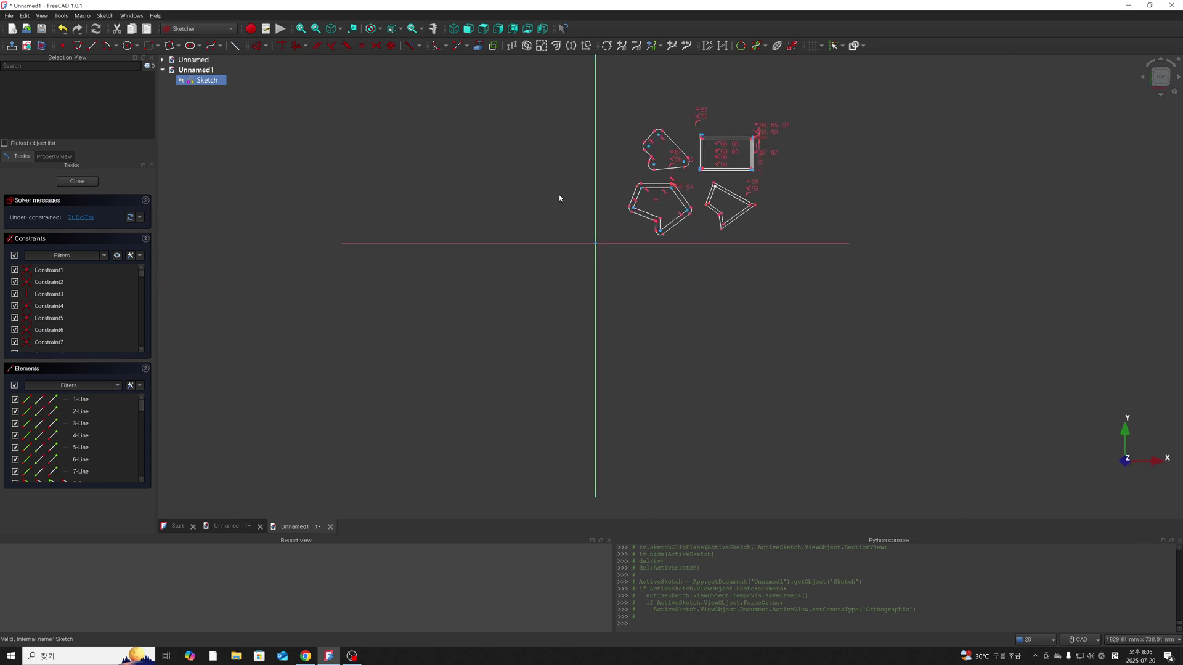
{"action": "scroll", "coordinate": [559, 197], "scroll_direction": "down", "scroll_amount": 3}
{"action": "scroll", "coordinate": [782, 132], "scroll_direction": "up", "scroll_amount": 4}
{"action": "scroll", "coordinate": [674, 212], "scroll_direction": "up", "scroll_amount": 4}
{"action": "scroll", "coordinate": [654, 217], "scroll_direction": "down", "scroll_amount": 4}
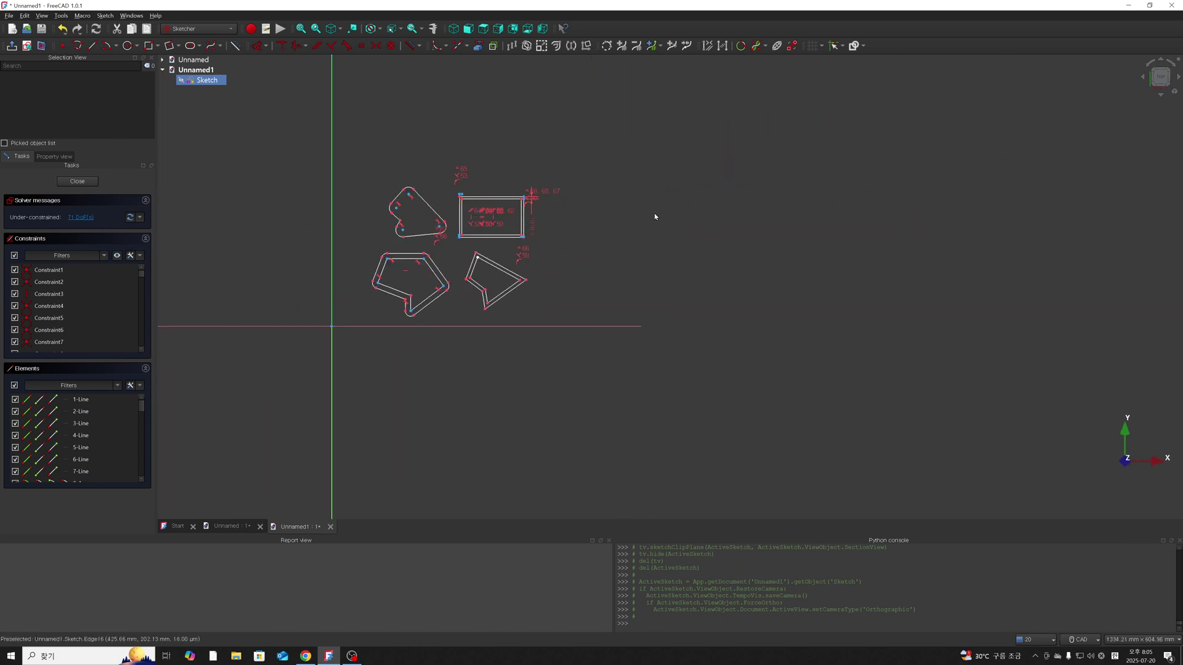
{"action": "scroll", "coordinate": [753, 223], "scroll_direction": "up", "scroll_amount": 3}
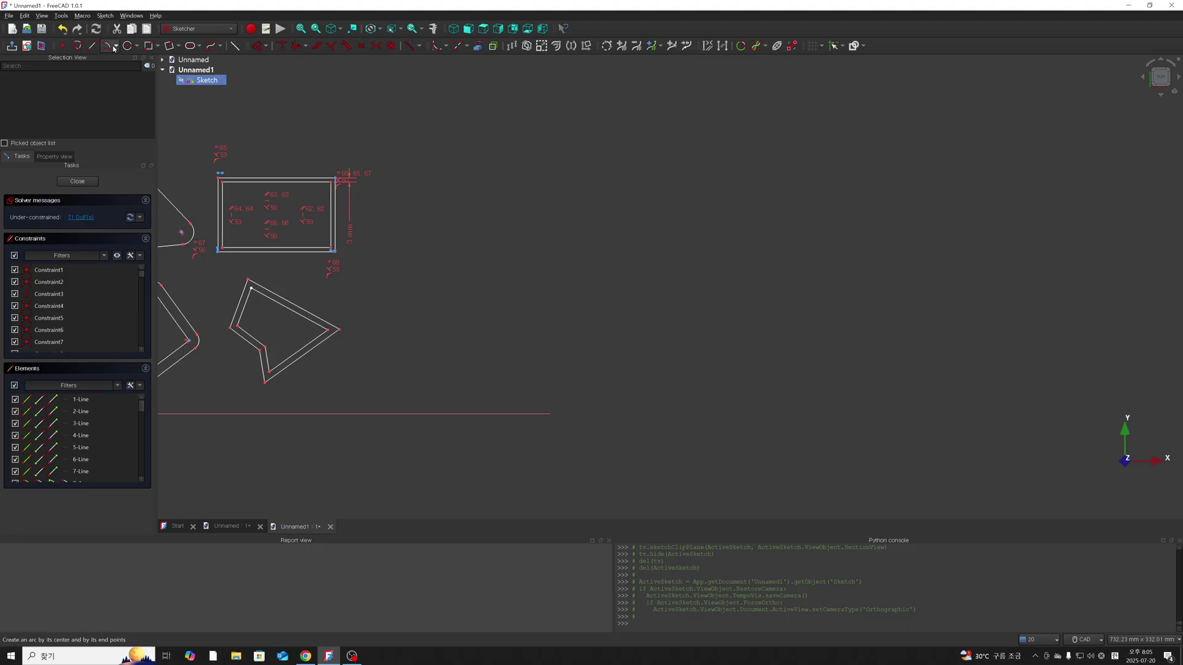
Draw two long diagonal lines crossing each other to the right of the rectangle.
{"action": "left_click", "coordinate": [93, 46]}
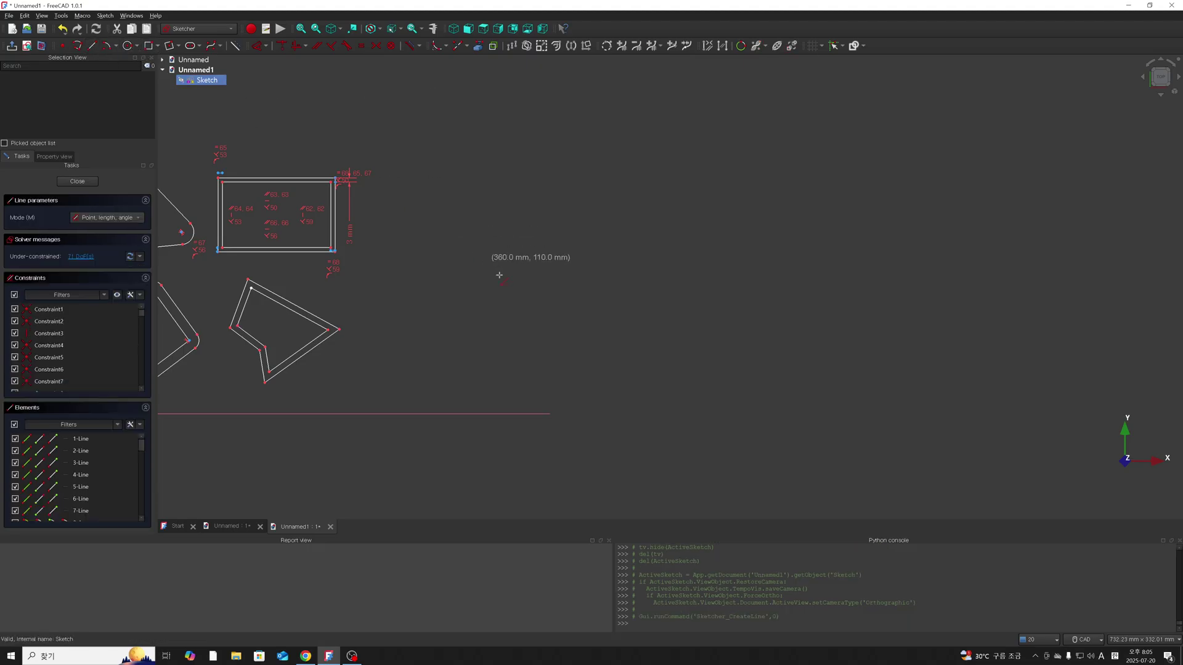
{"action": "left_click", "coordinate": [492, 288]}
{"action": "left_click", "coordinate": [643, 148]}
{"action": "left_click", "coordinate": [466, 134]}
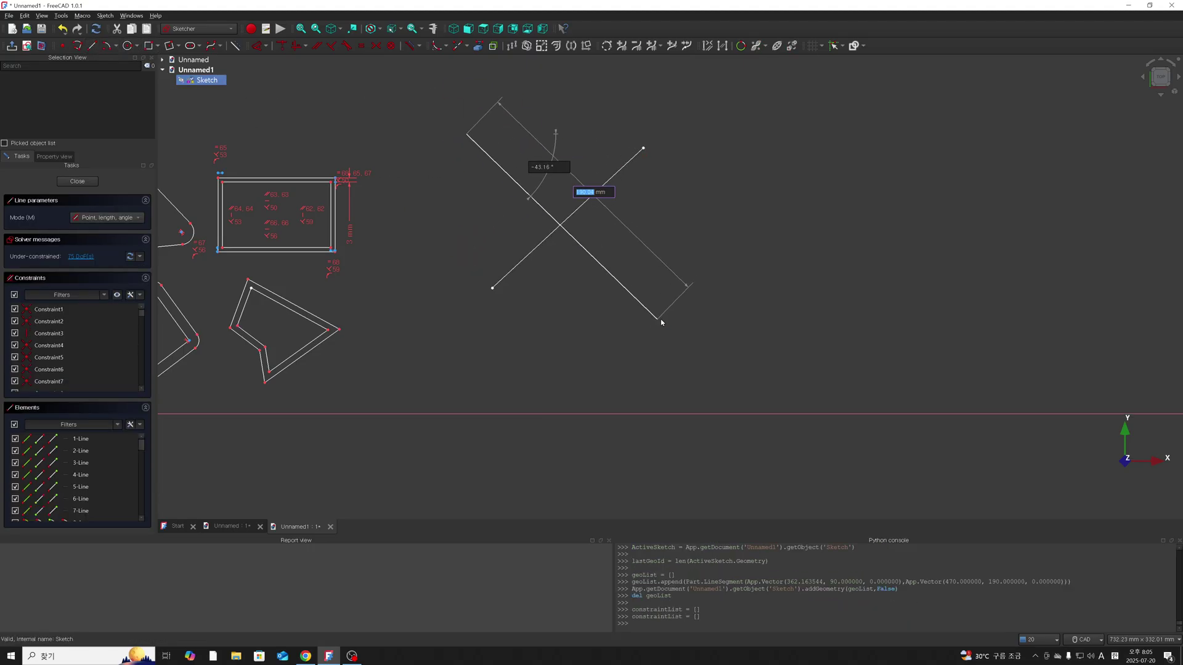
{"action": "left_click", "coordinate": [660, 316]}
{"action": "key", "text": "Escape"}
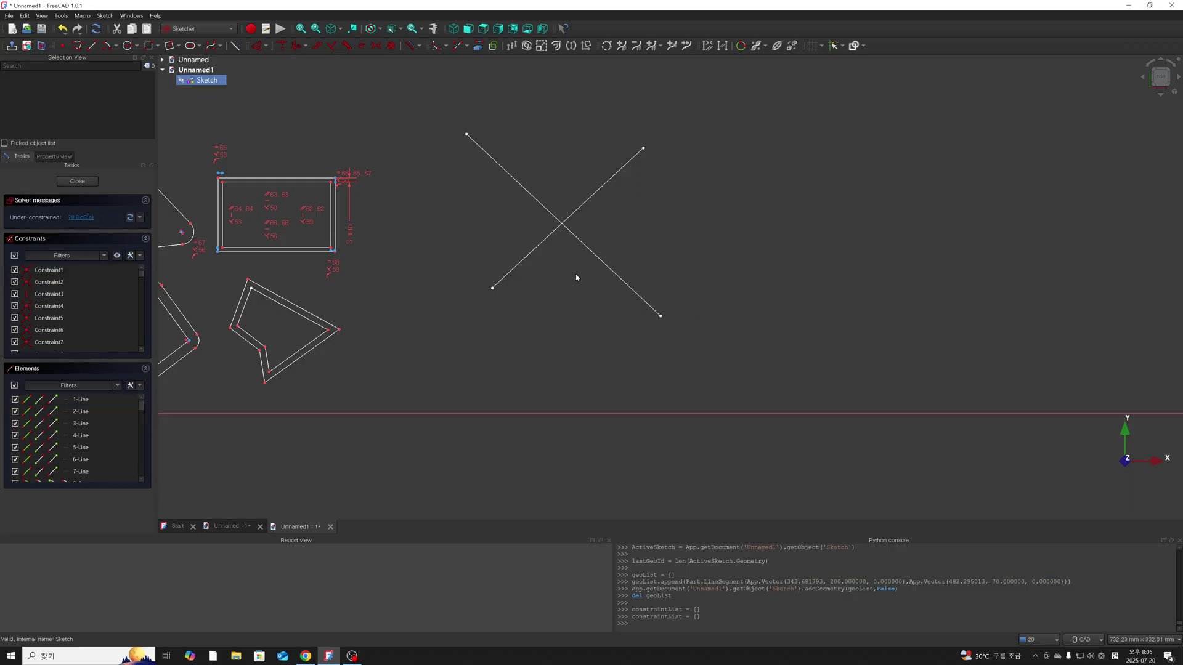
Place a point at the crossing and constrain it onto both diagonal lines.
{"action": "left_click", "coordinate": [62, 46]}
{"action": "left_click", "coordinate": [563, 175]}
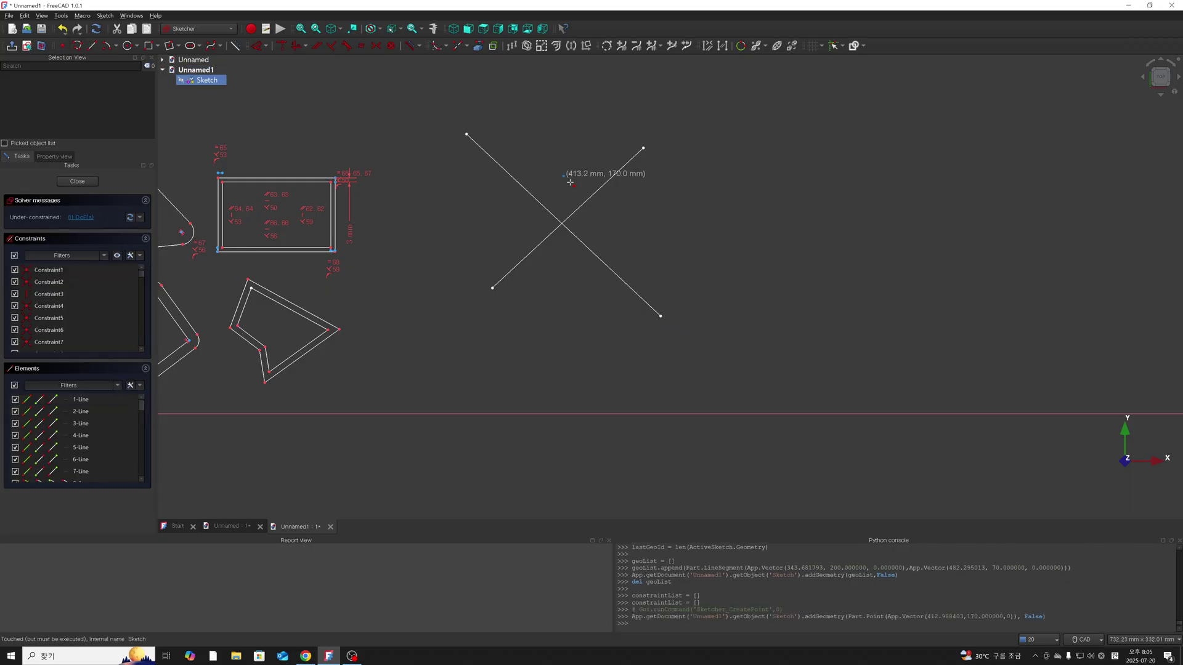
{"action": "key", "text": "Escape"}
{"action": "left_click", "coordinate": [563, 176]}
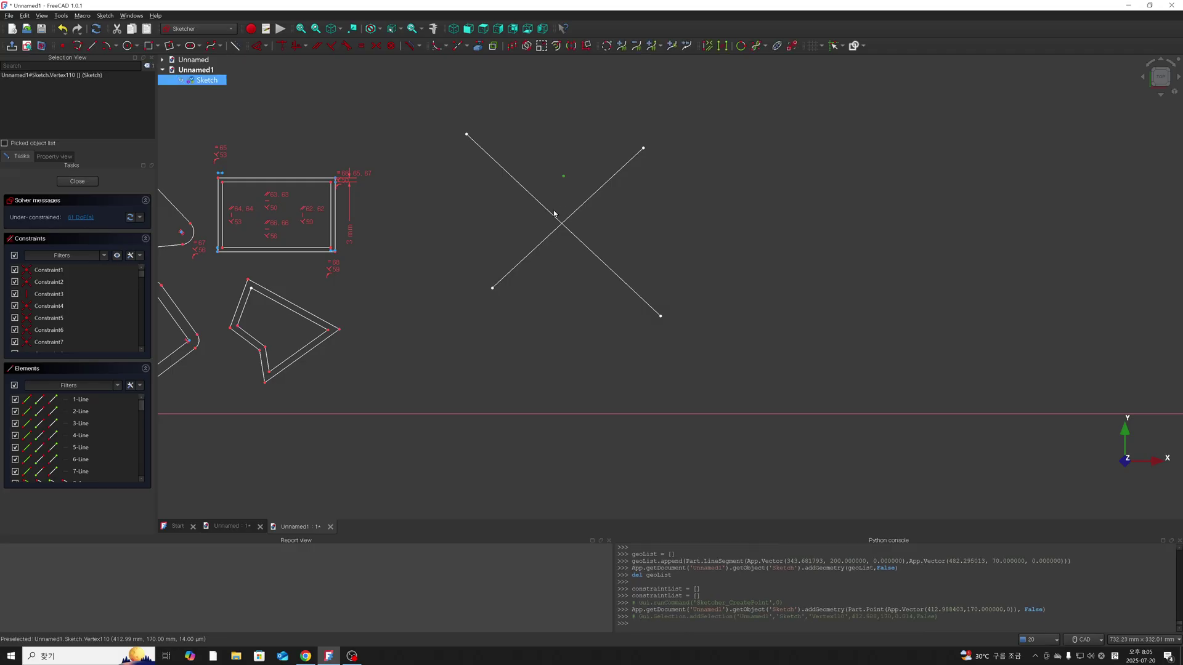
{"action": "left_click", "coordinate": [553, 214]}
{"action": "key", "text": "c"}
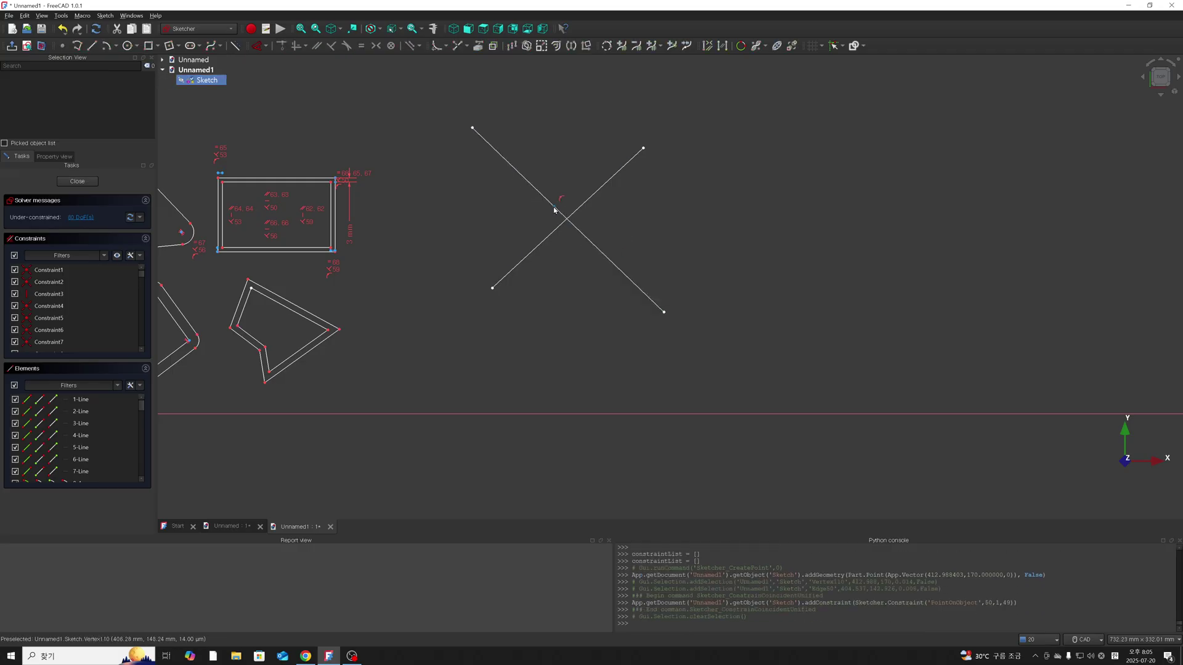
{"action": "left_click", "coordinate": [554, 210]}
{"action": "key", "text": "c"}
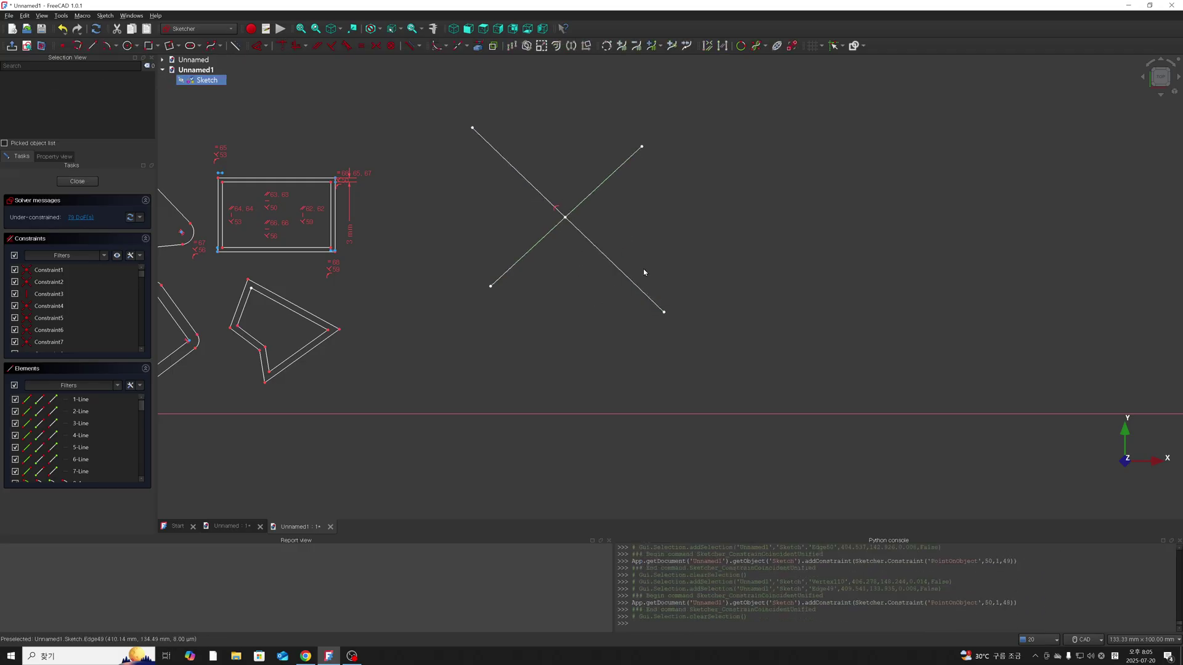
{"action": "left_click", "coordinate": [562, 221]}
{"action": "left_click", "coordinate": [615, 232]}
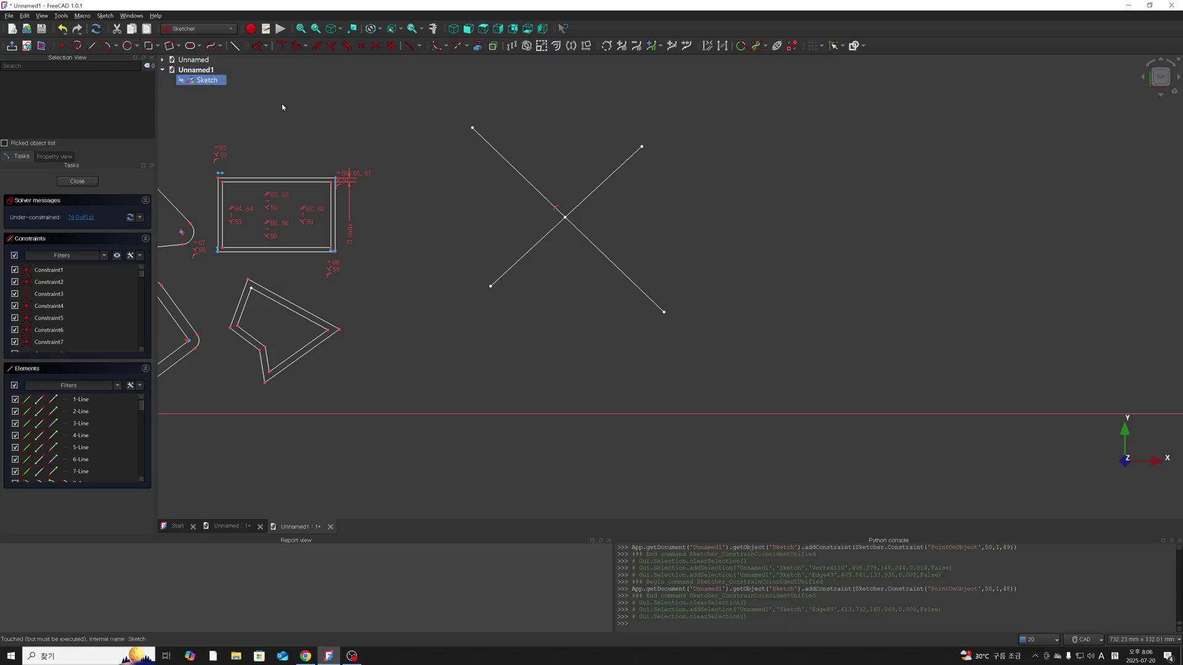
Draw a small circle to the left of the line intersection.
{"action": "left_click", "coordinate": [131, 48]}
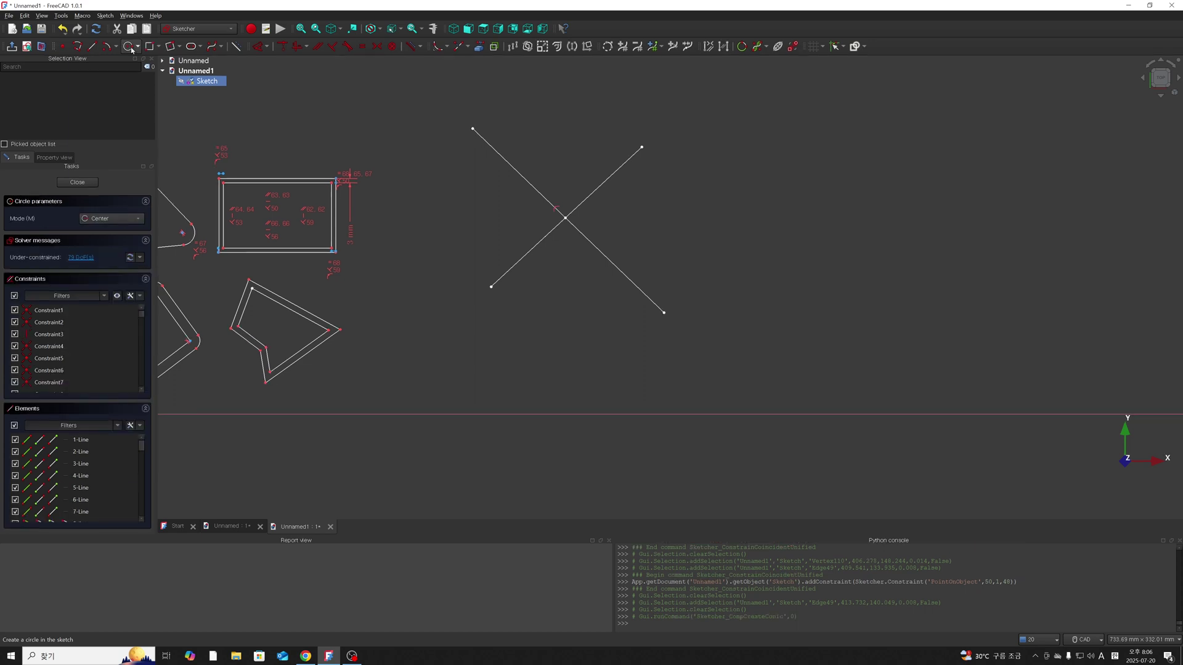
{"action": "left_click", "coordinate": [470, 209]}
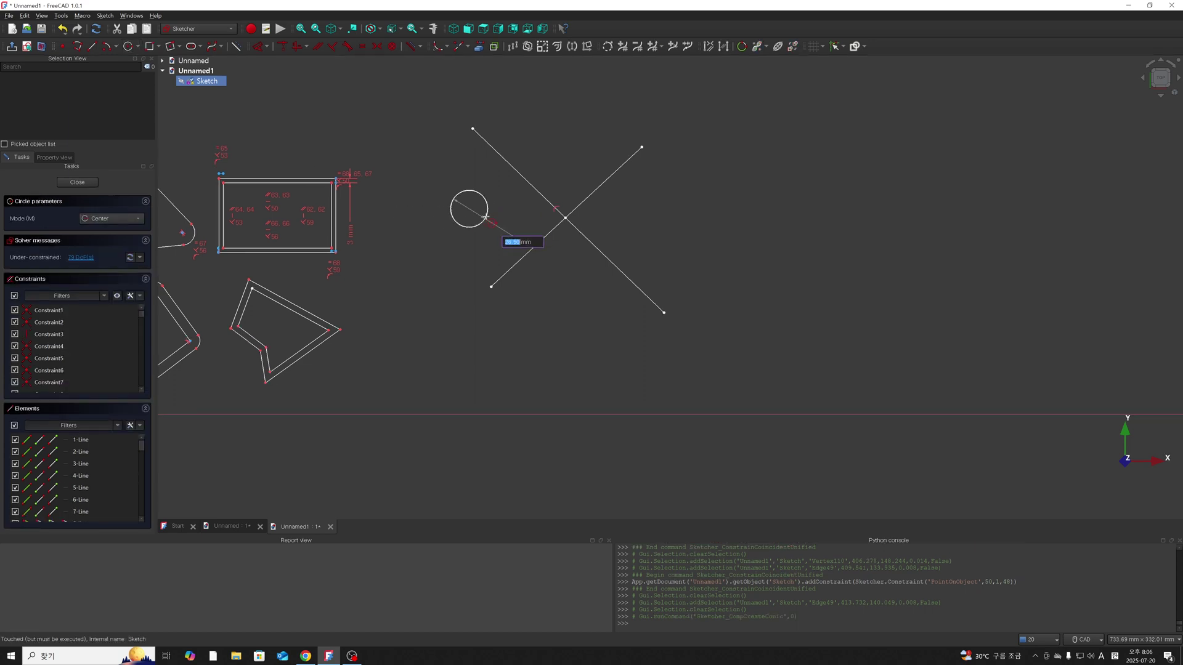
{"action": "right_click", "coordinate": [528, 230]}
{"action": "left_click", "coordinate": [491, 220]}
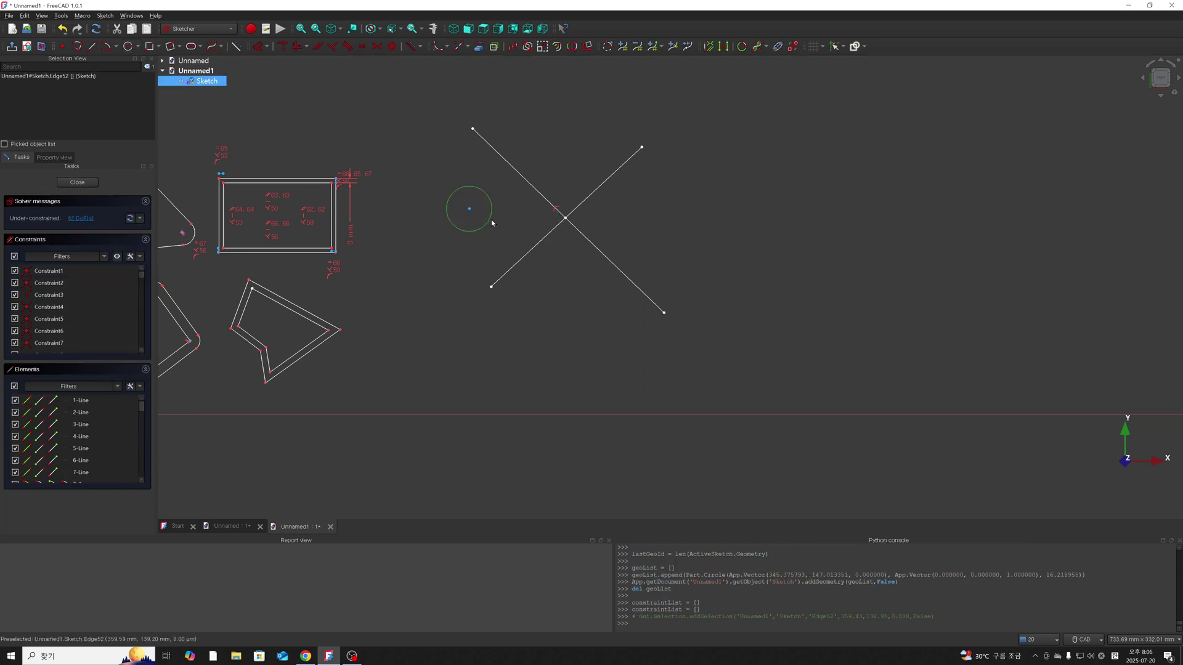
{"action": "key", "text": "Escape"}
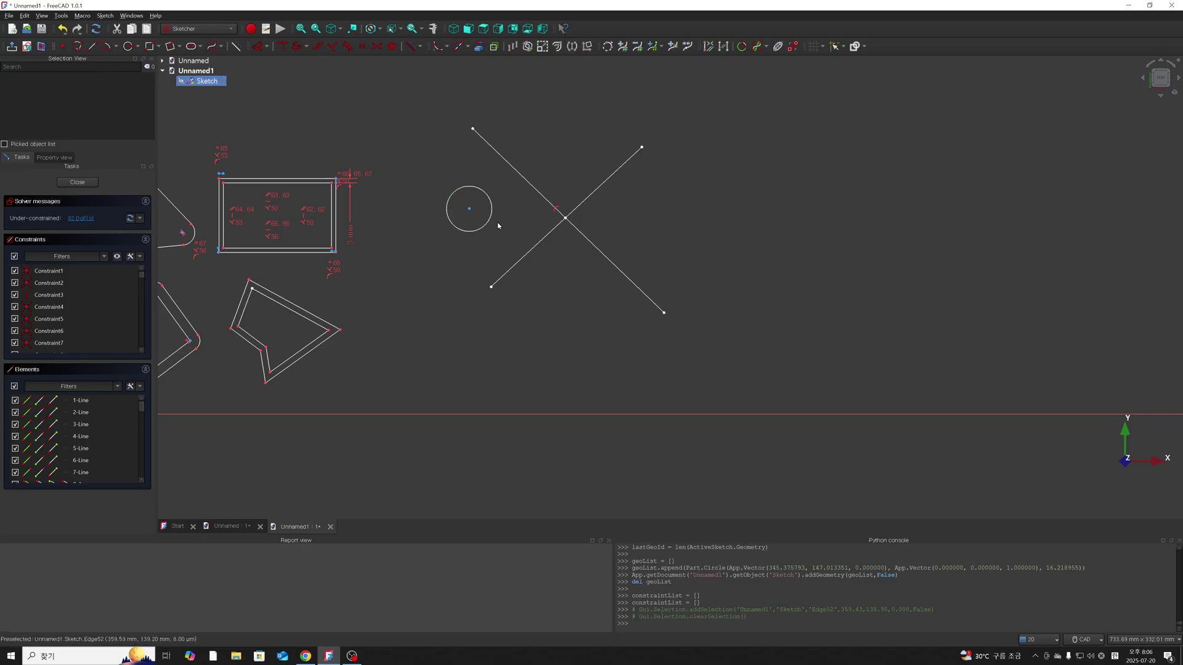
Mirror the left circle through the intersection point to create a copy on the right.
{"action": "left_click", "coordinate": [491, 222]}
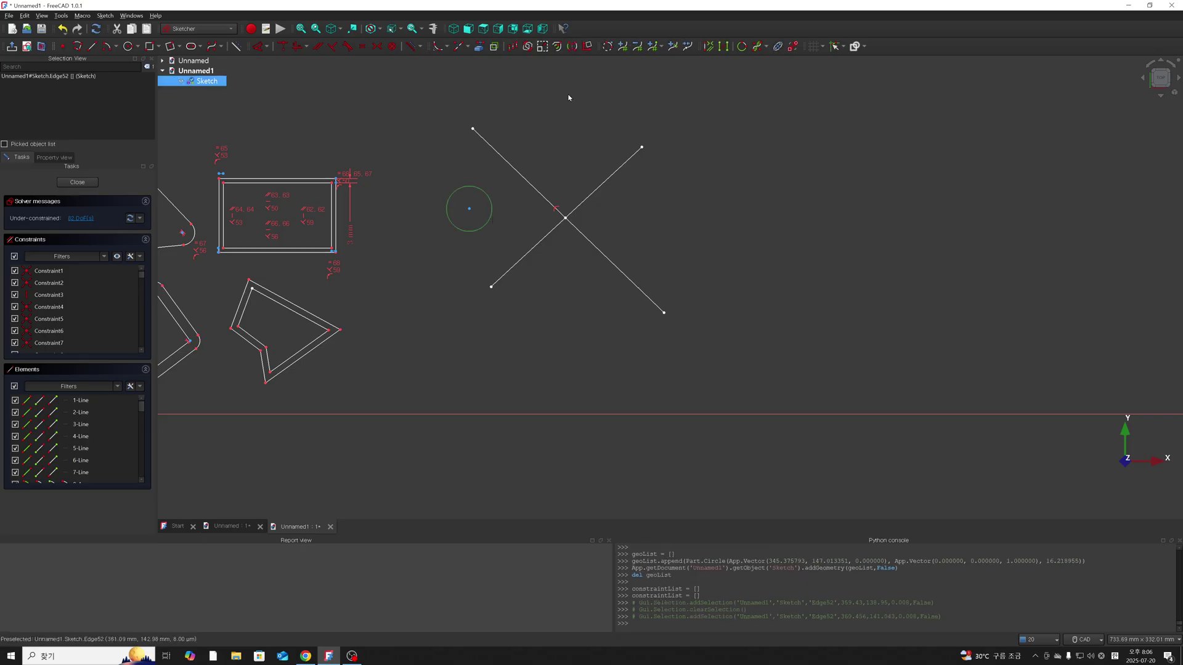
{"action": "left_click", "coordinate": [572, 48]}
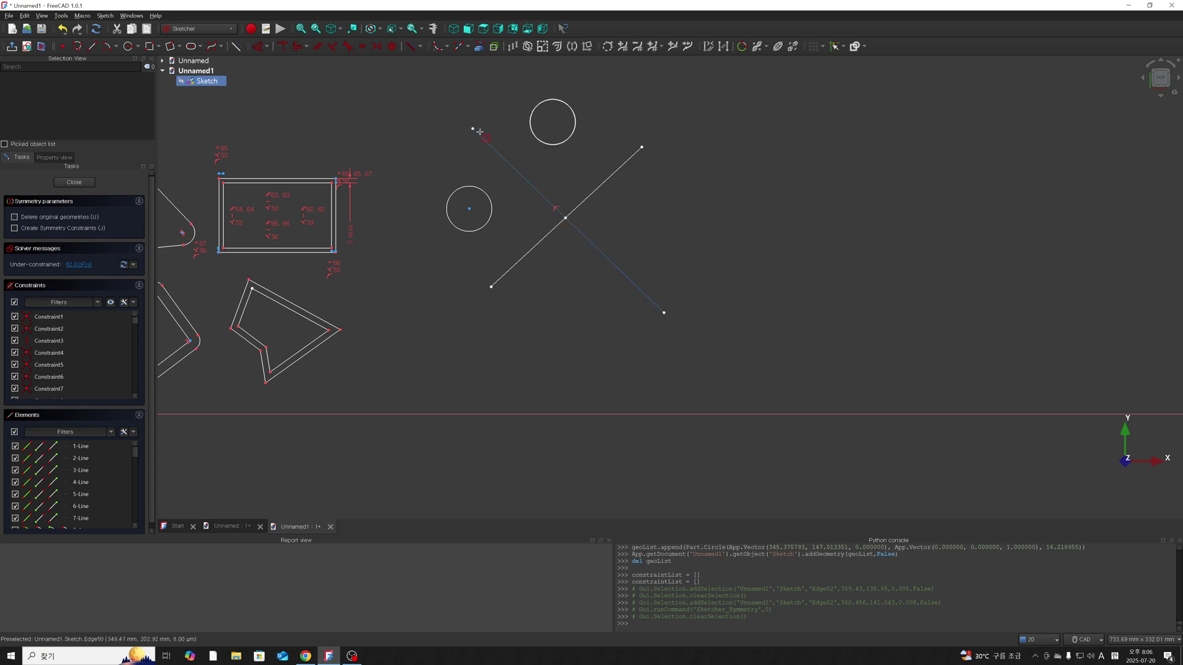
{"action": "left_click", "coordinate": [565, 218]}
{"action": "scroll", "coordinate": [582, 281], "scroll_direction": "down", "scroll_amount": 1}
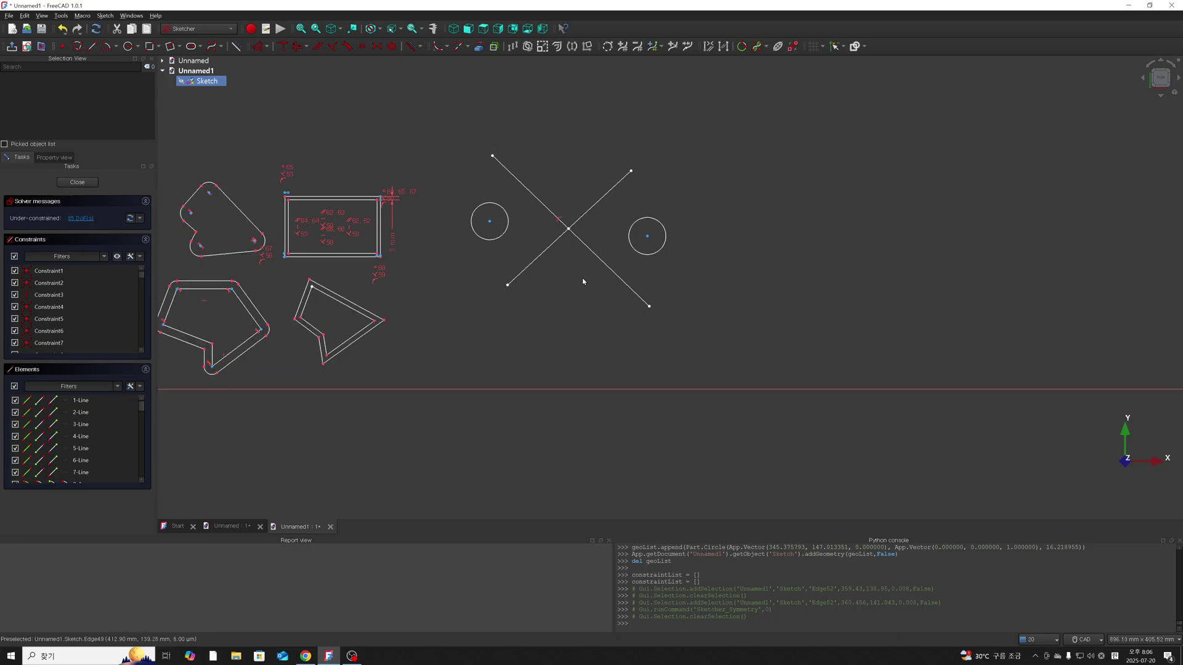
Mirror the left circle across a diagonal line to create a copy above.
{"action": "left_click", "coordinate": [503, 234]}
{"action": "left_click", "coordinate": [572, 49]}
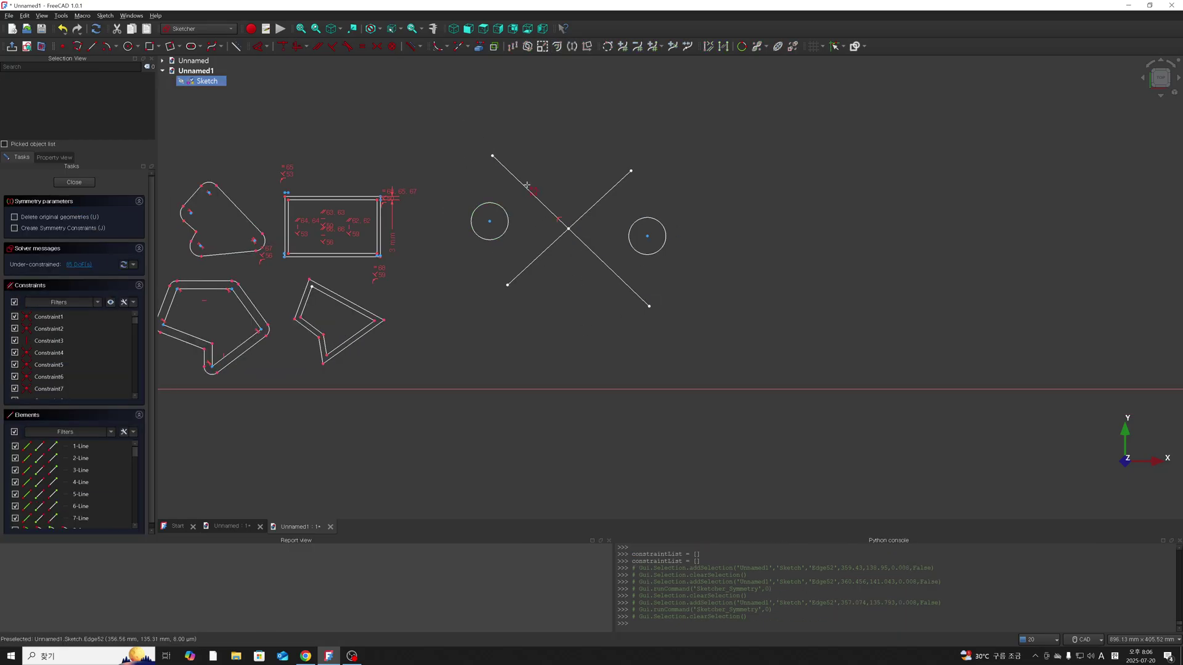
{"action": "left_click", "coordinate": [529, 191]}
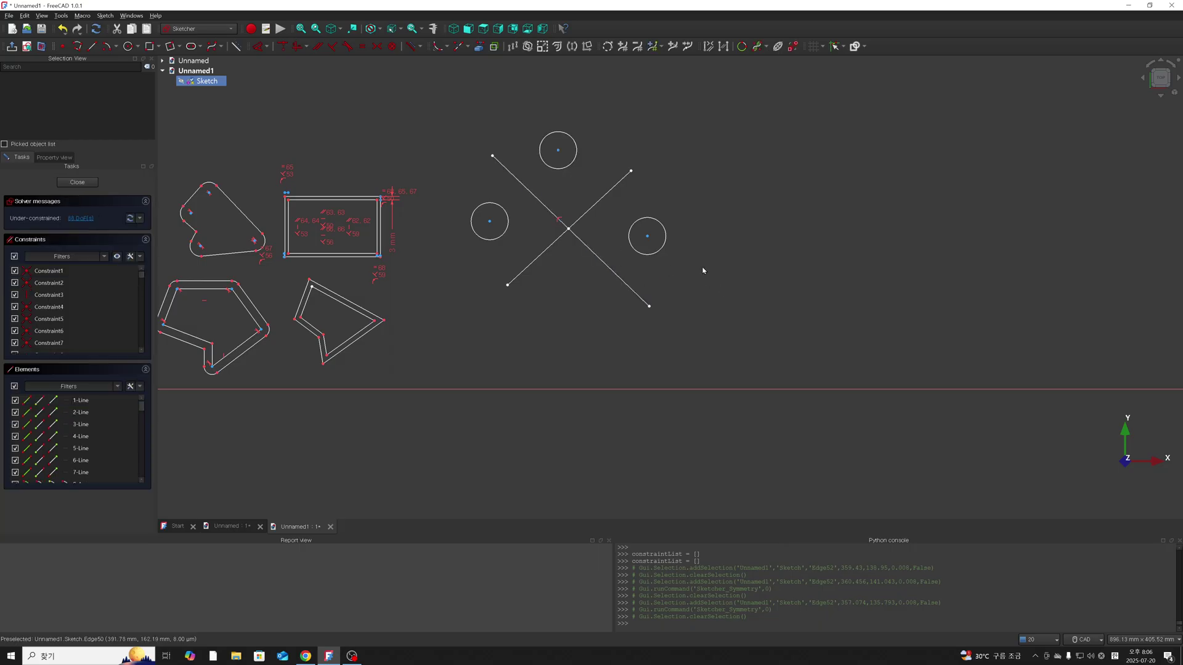
{"action": "scroll", "coordinate": [703, 270], "scroll_direction": "down", "scroll_amount": 1}
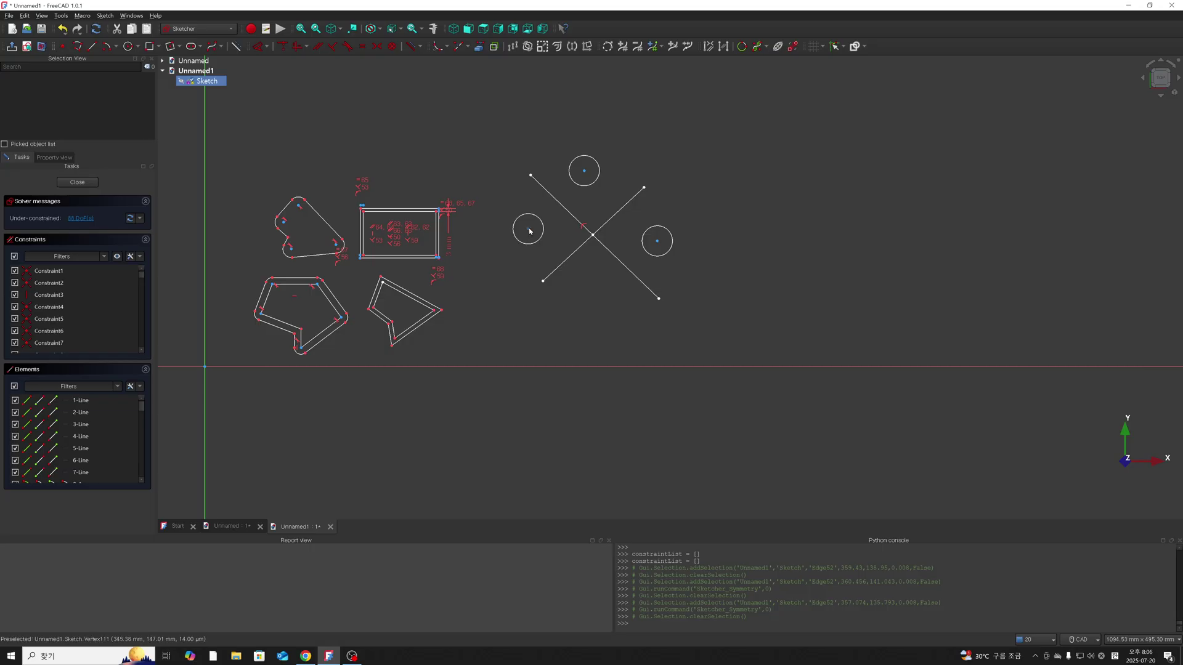
Drag the left, top and right circles into slightly different positions.
{"action": "left_click_drag", "start_coordinate": [528, 231], "coordinate": [529, 228]}
{"action": "left_click_drag", "start_coordinate": [584, 171], "coordinate": [597, 179]}
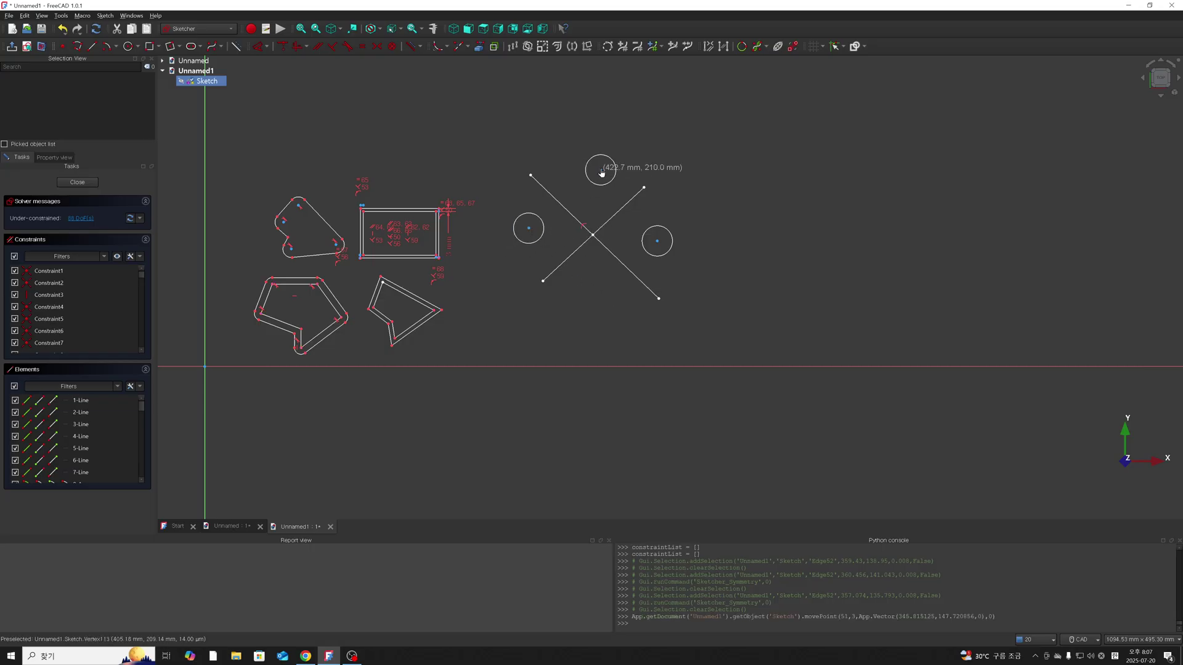
{"action": "left_click_drag", "start_coordinate": [657, 241], "coordinate": [653, 238]}
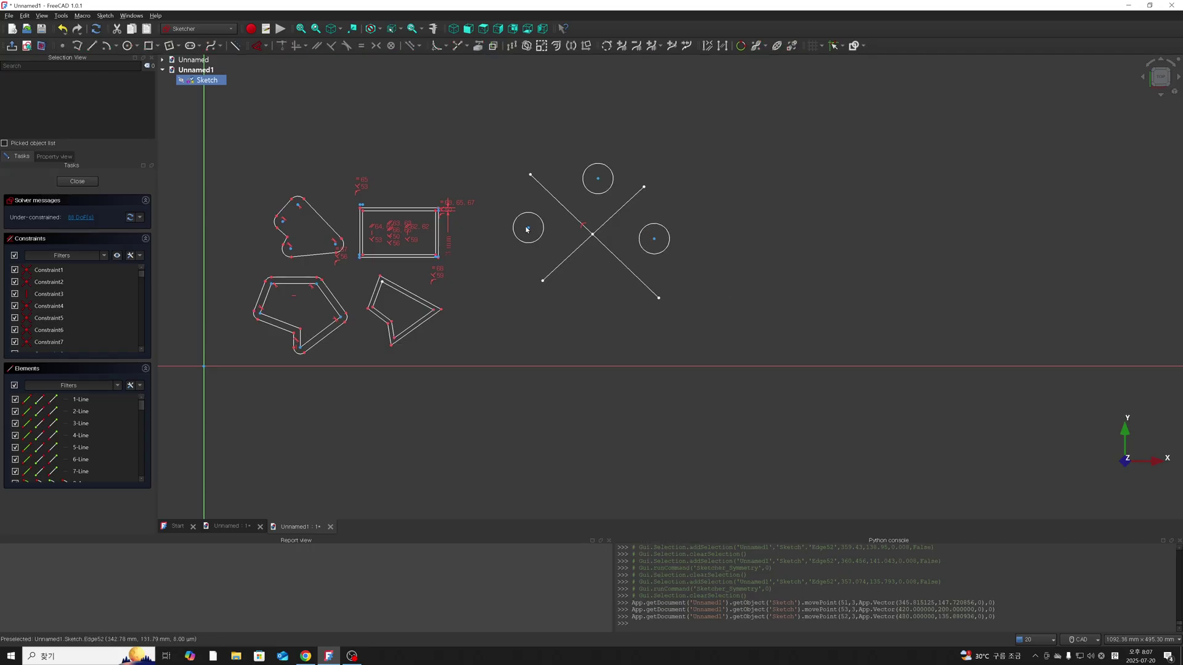
{"action": "left_click_drag", "start_coordinate": [528, 228], "coordinate": [532, 234]}
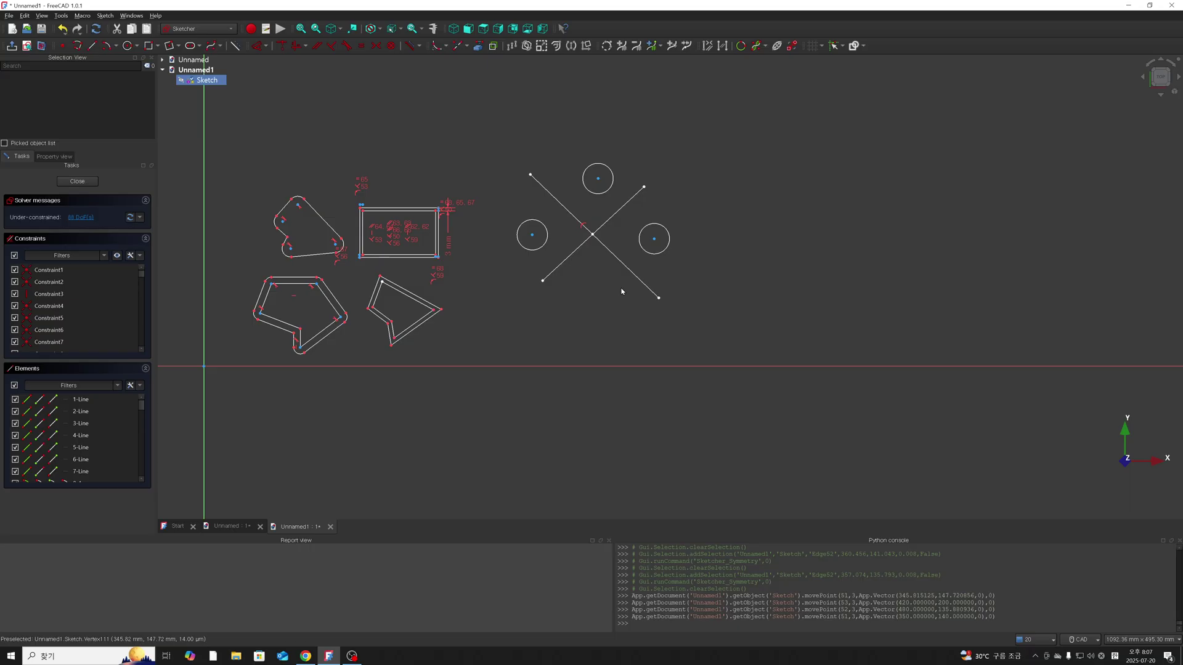
{"action": "left_click", "coordinate": [599, 193]}
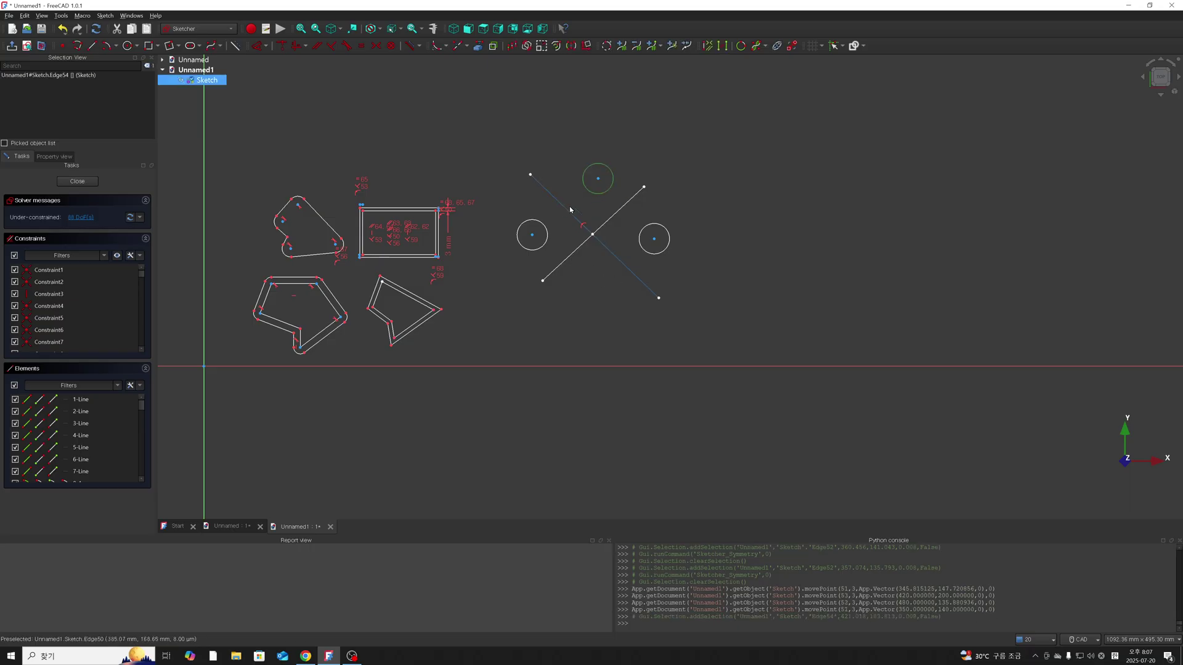
{"action": "left_click_drag", "start_coordinate": [602, 179], "coordinate": [602, 173]}
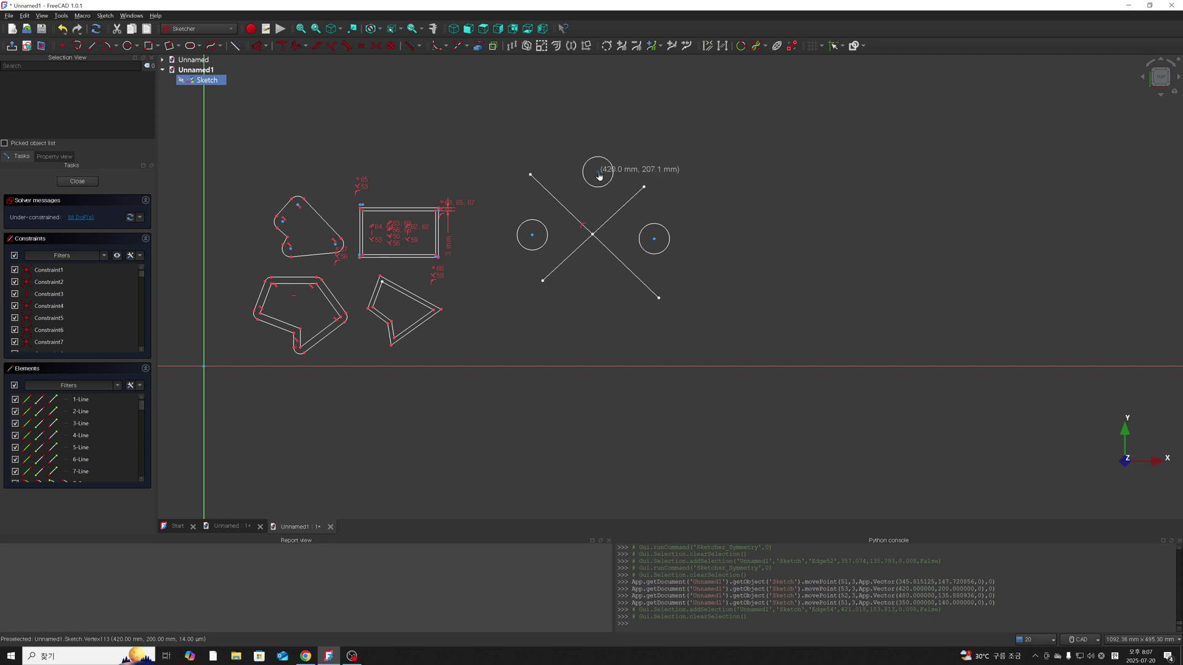
{"action": "left_click_drag", "start_coordinate": [654, 239], "coordinate": [678, 237]}
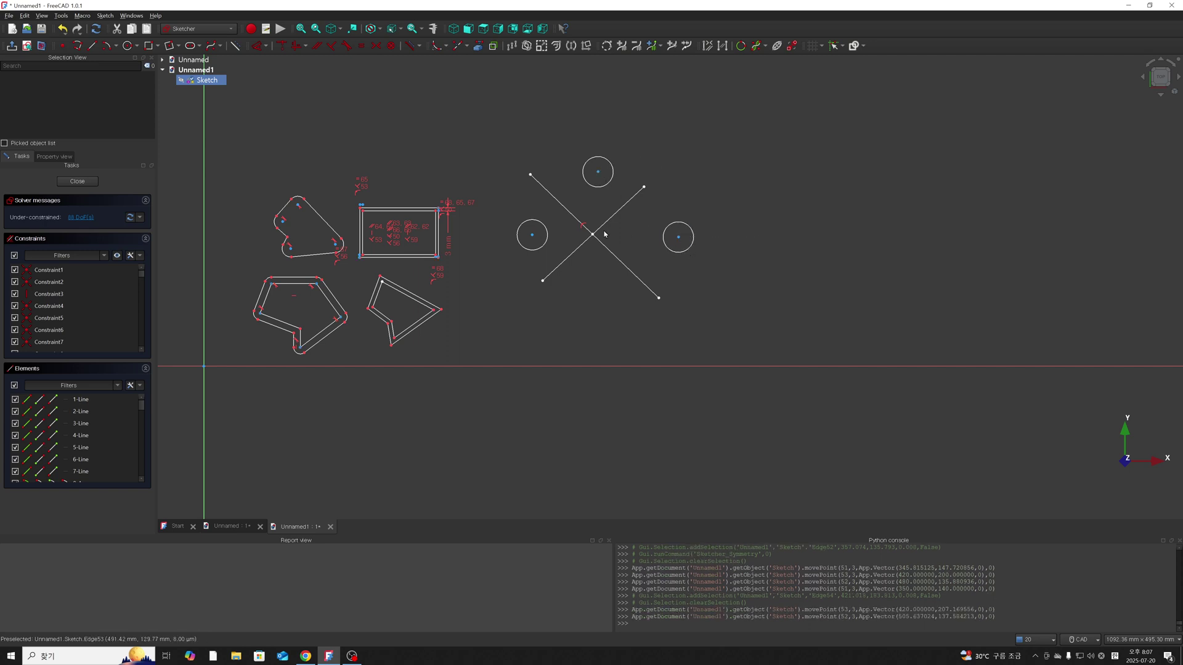
{"action": "left_click_drag", "start_coordinate": [528, 238], "coordinate": [528, 231]}
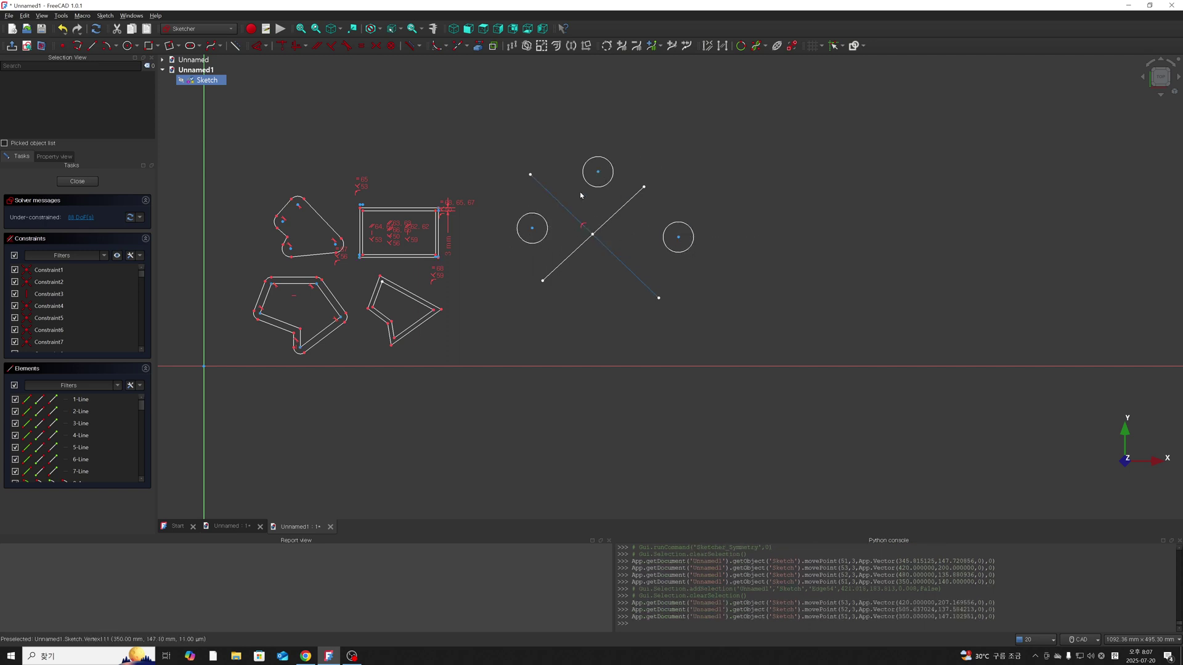
{"action": "left_click_drag", "start_coordinate": [599, 173], "coordinate": [599, 183]}
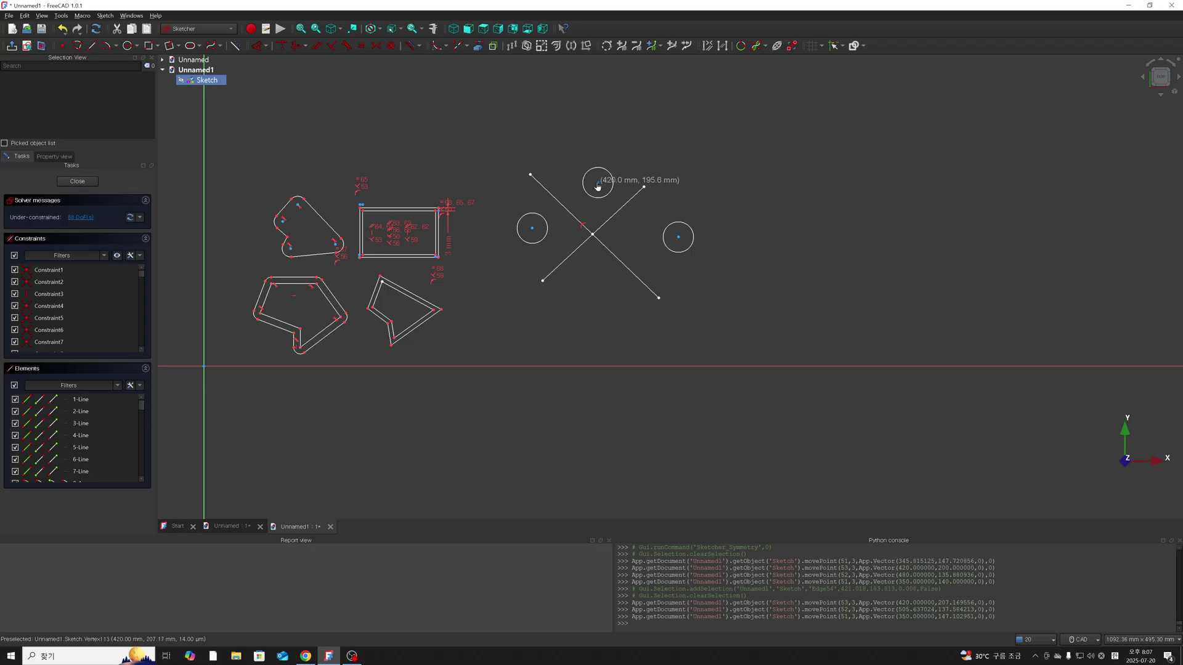
Box-select and delete the right, top and left circles one by one.
{"action": "left_click_drag", "start_coordinate": [688, 256], "coordinate": [652, 210]}
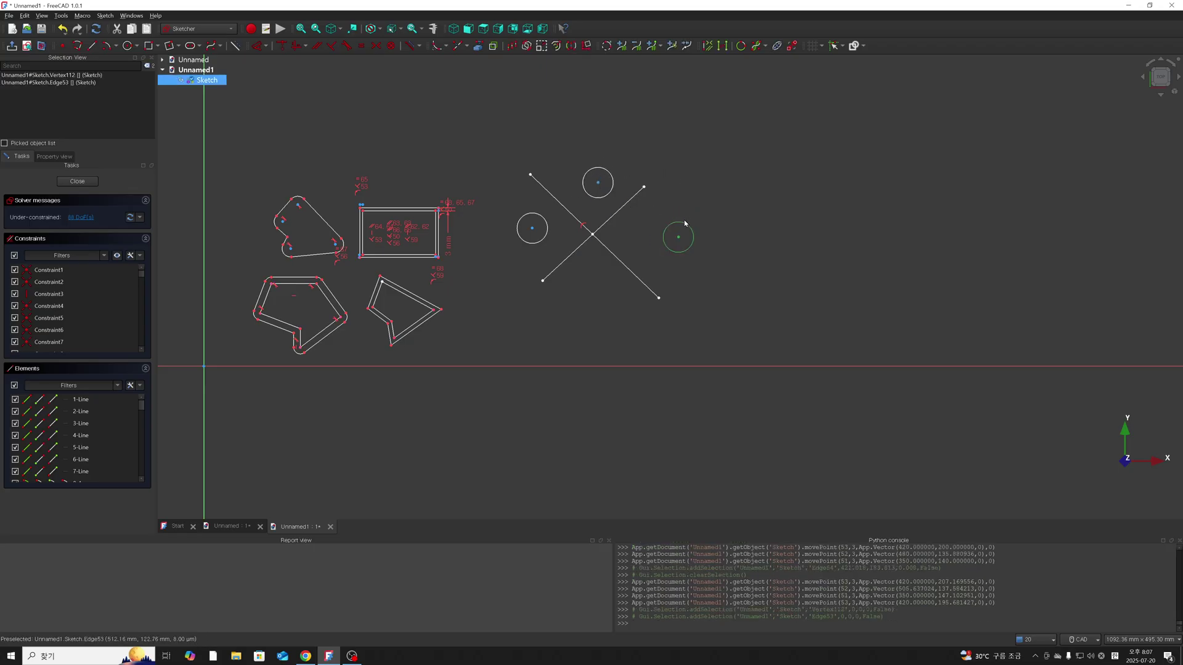
{"action": "key", "text": "Delete"}
{"action": "left_click_drag", "start_coordinate": [571, 159], "coordinate": [626, 210]}
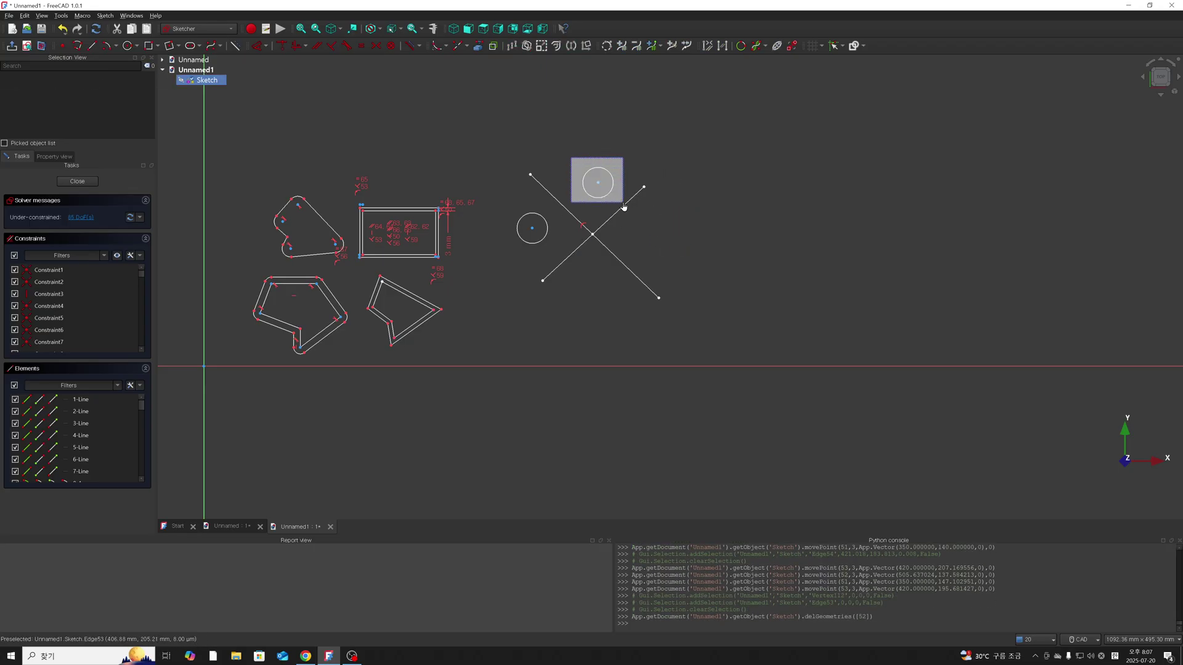
{"action": "key", "text": "Delete"}
{"action": "left_click_drag", "start_coordinate": [441, 310], "coordinate": [444, 312]}
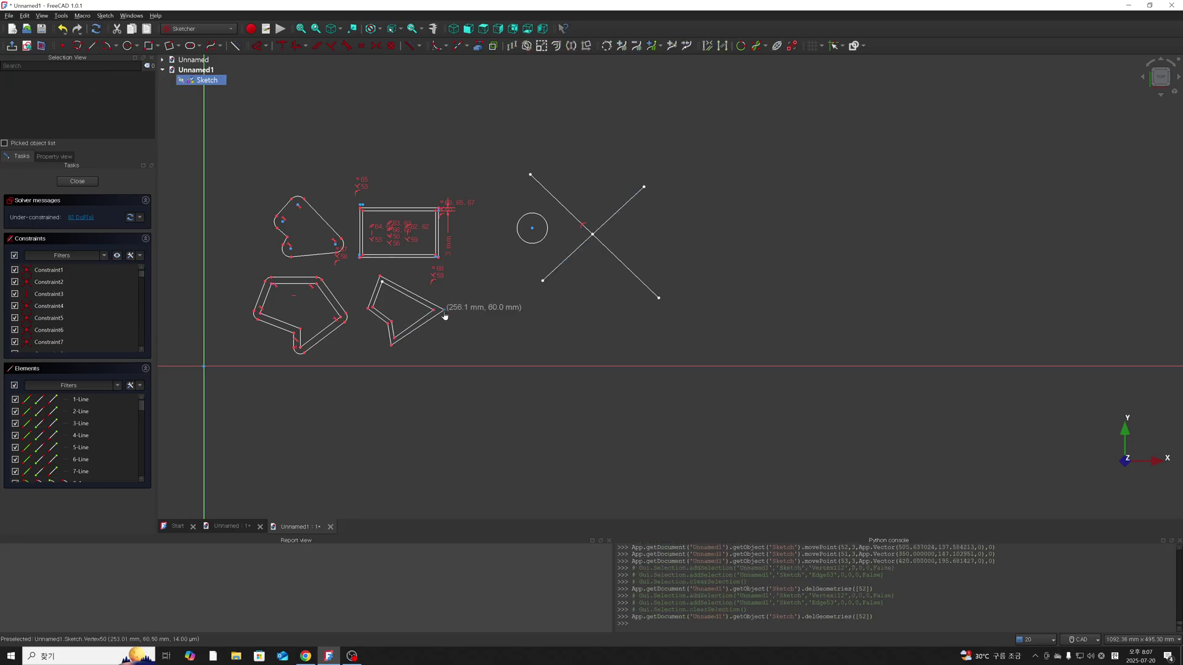
{"action": "scroll", "coordinate": [606, 216], "scroll_direction": "up", "scroll_amount": 2}
{"action": "left_click_drag", "start_coordinate": [544, 266], "coordinate": [455, 205]}
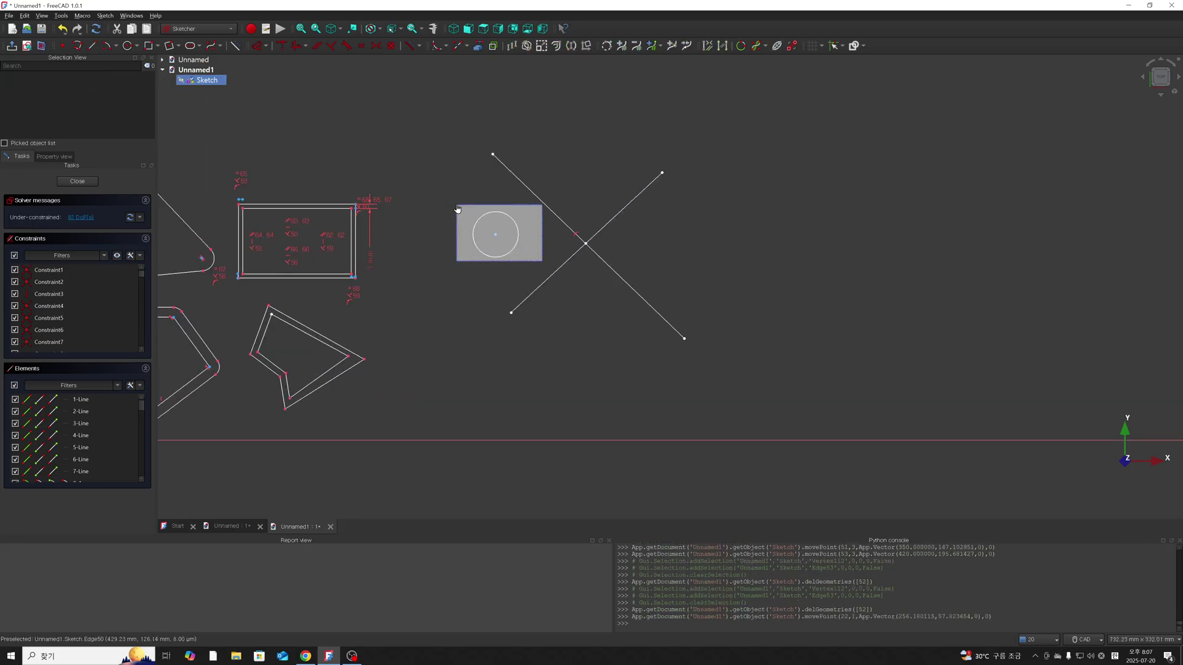
{"action": "key", "text": "Delete"}
{"action": "scroll", "coordinate": [568, 317], "scroll_direction": "down", "scroll_amount": 2}
{"action": "scroll", "coordinate": [566, 293], "scroll_direction": "up", "scroll_amount": 2}
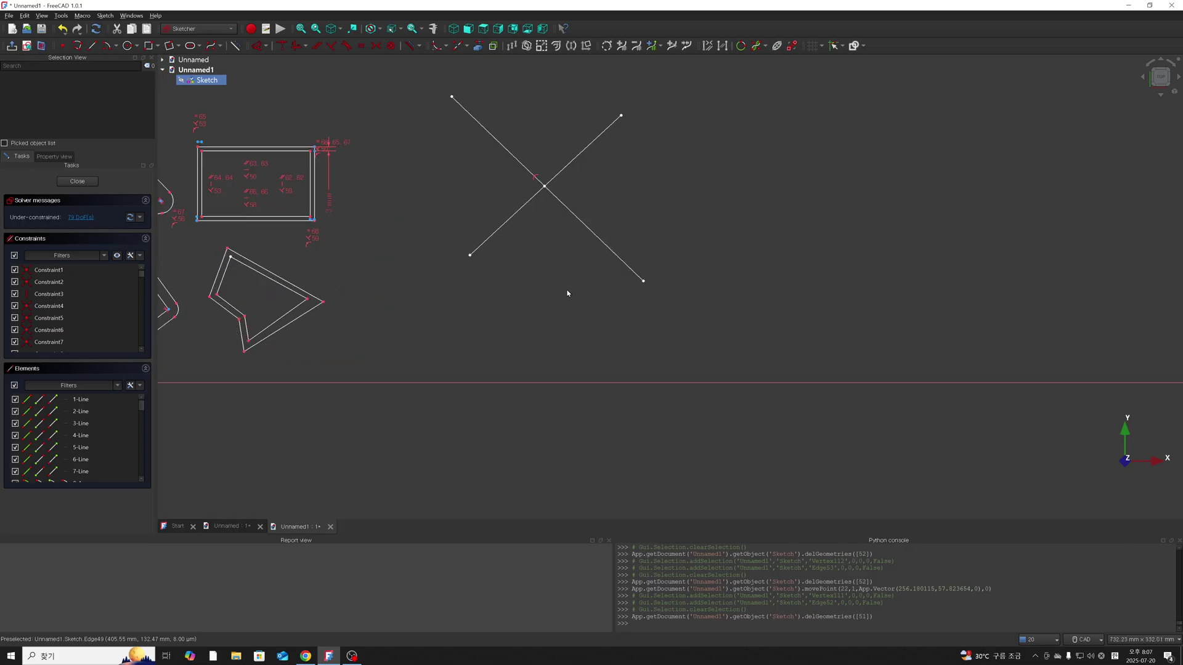
{"action": "scroll", "coordinate": [524, 295], "scroll_direction": "down", "scroll_amount": 2}
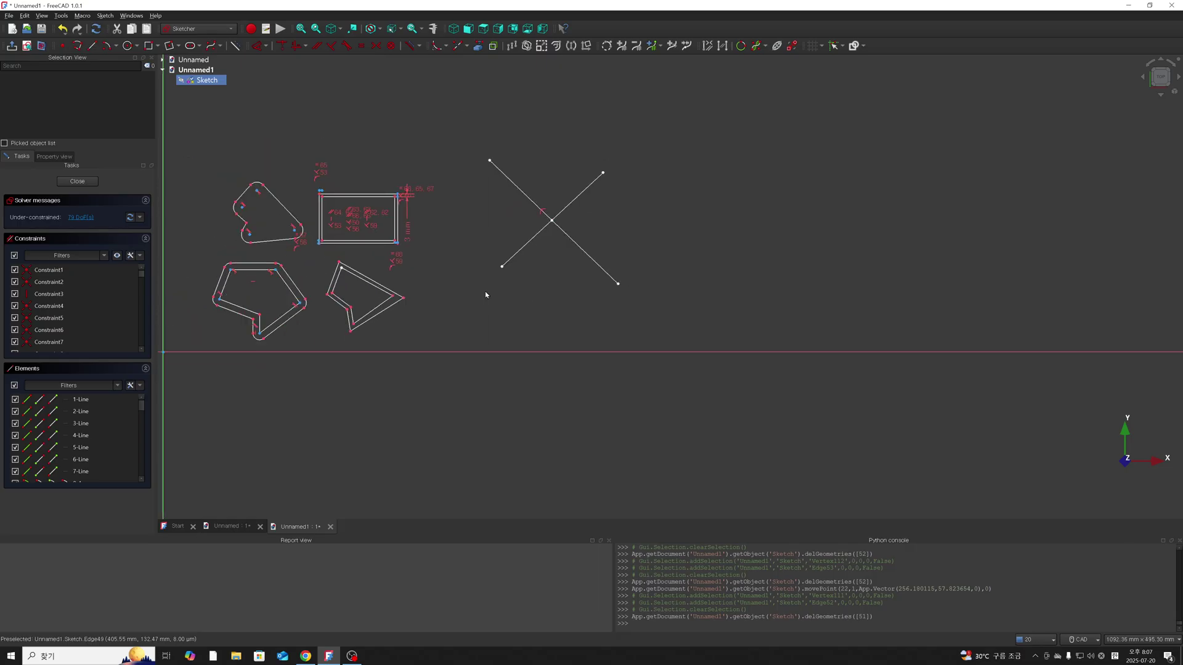
Draw a new small circle to the left of the crossing lines.
{"action": "left_click", "coordinate": [128, 46]}
{"action": "scroll", "coordinate": [434, 198], "scroll_direction": "up", "scroll_amount": 2}
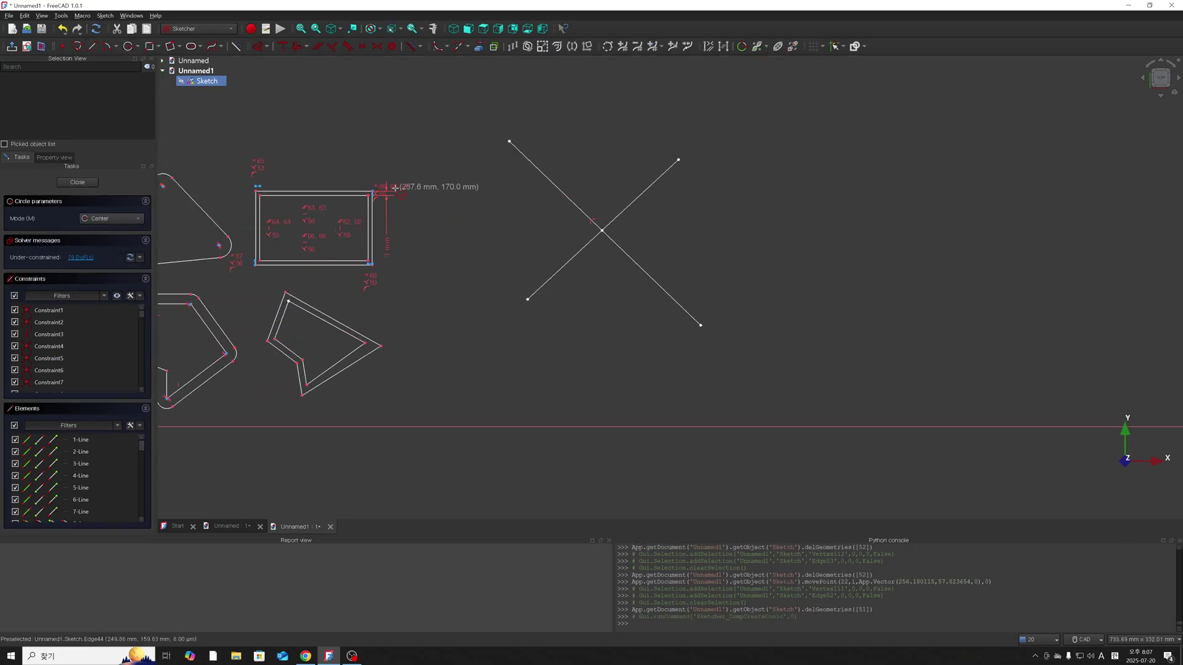
{"action": "left_click", "coordinate": [522, 217]}
{"action": "right_click", "coordinate": [645, 306]}
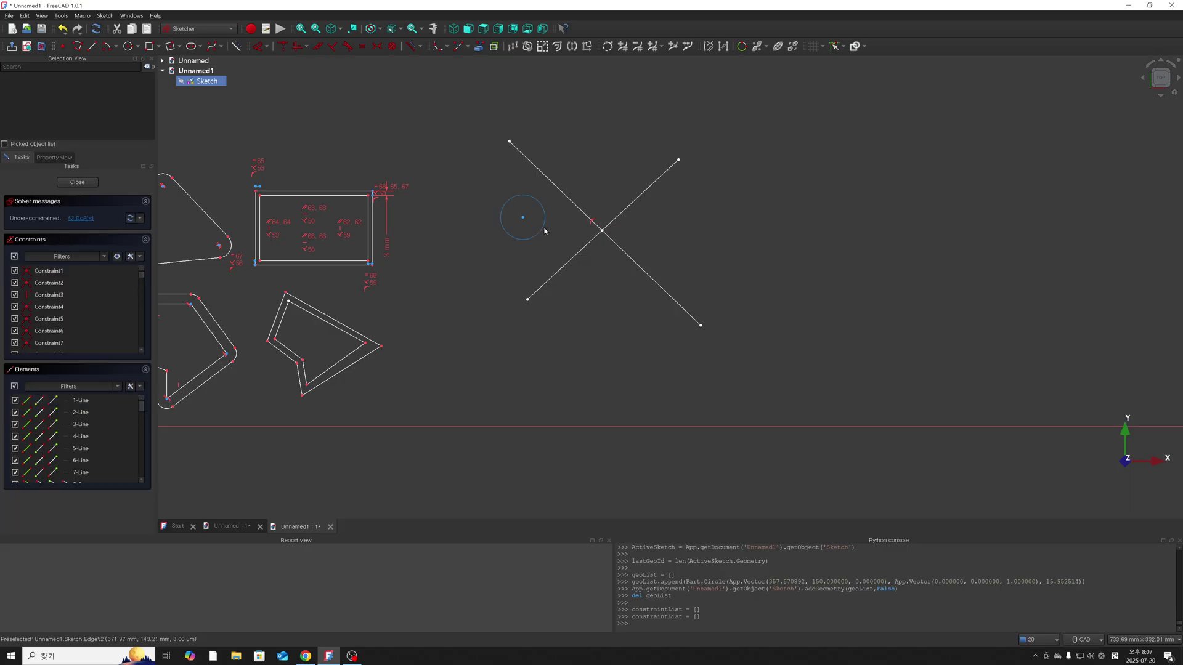
Mirror the circle across the diagonal line with symmetry constraints enabled.
{"action": "left_click", "coordinate": [543, 226]}
{"action": "key", "text": "s"}
{"action": "key", "text": "s"}
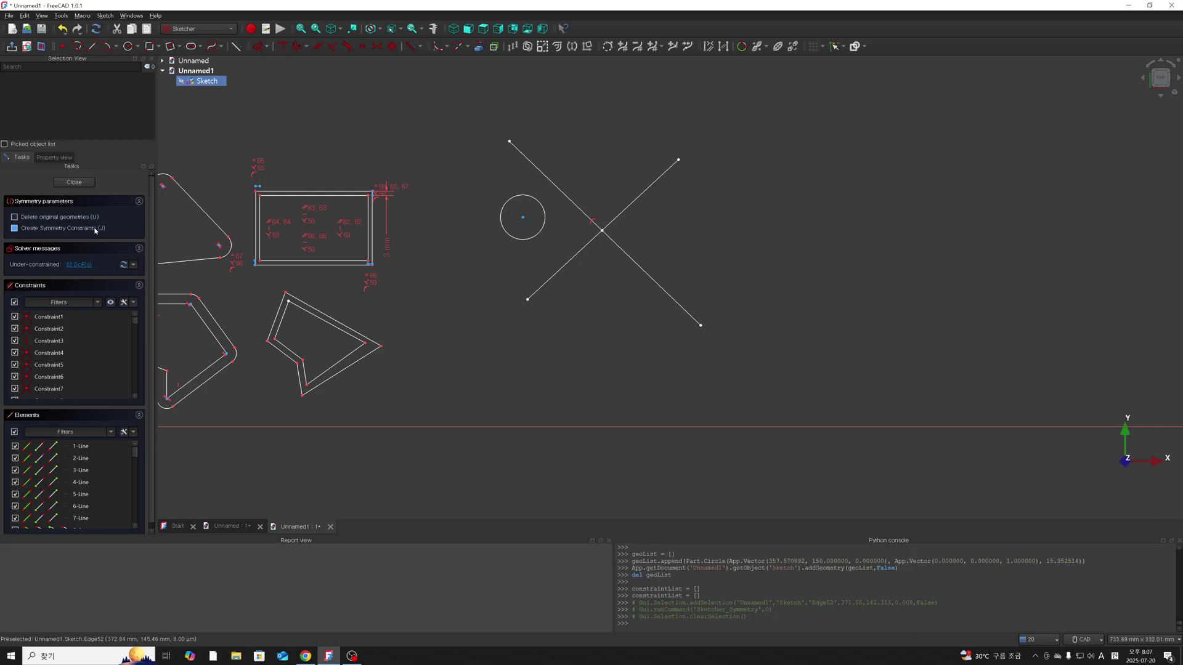
{"action": "left_click", "coordinate": [14, 228]}
{"action": "left_click", "coordinate": [574, 207]}
Enlarge the mirrored circle pair and shift it down and left.
{"action": "right_click", "coordinate": [610, 297]}
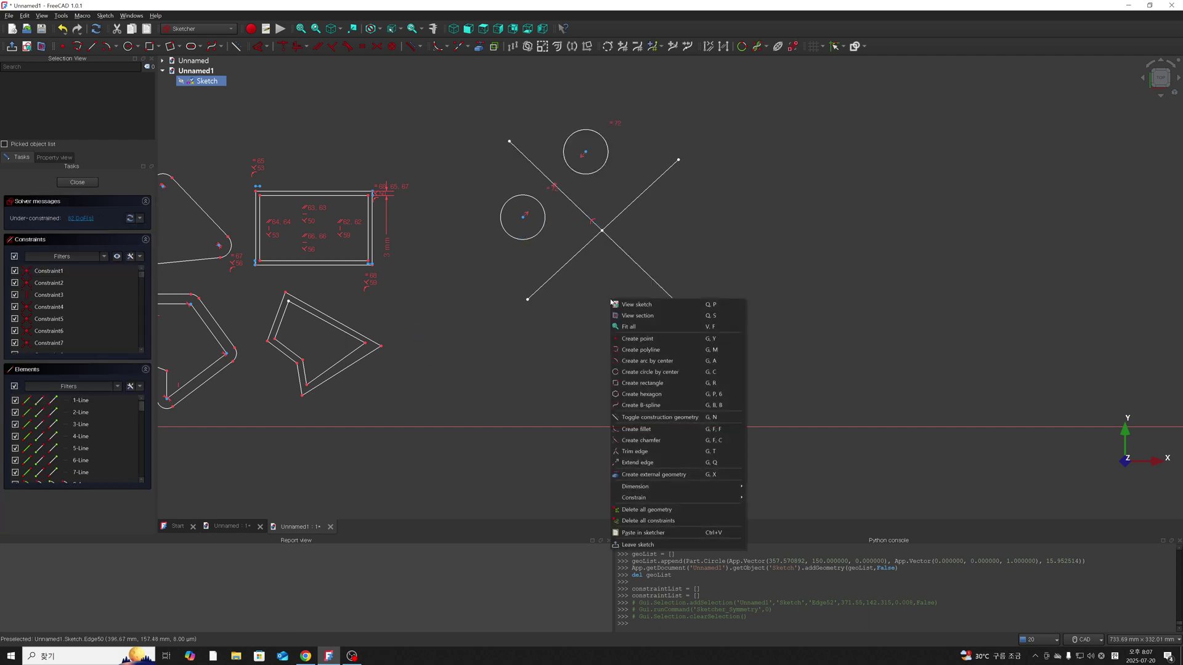
{"action": "left_click", "coordinate": [566, 359]}
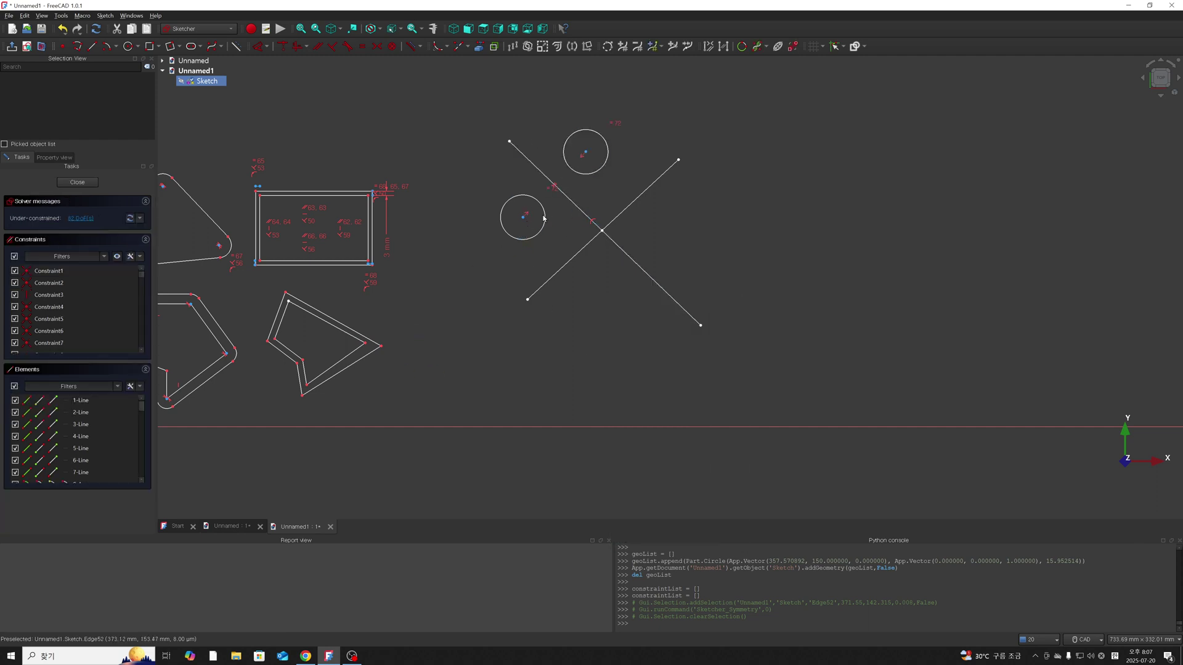
{"action": "left_click_drag", "start_coordinate": [538, 238], "coordinate": [549, 231]}
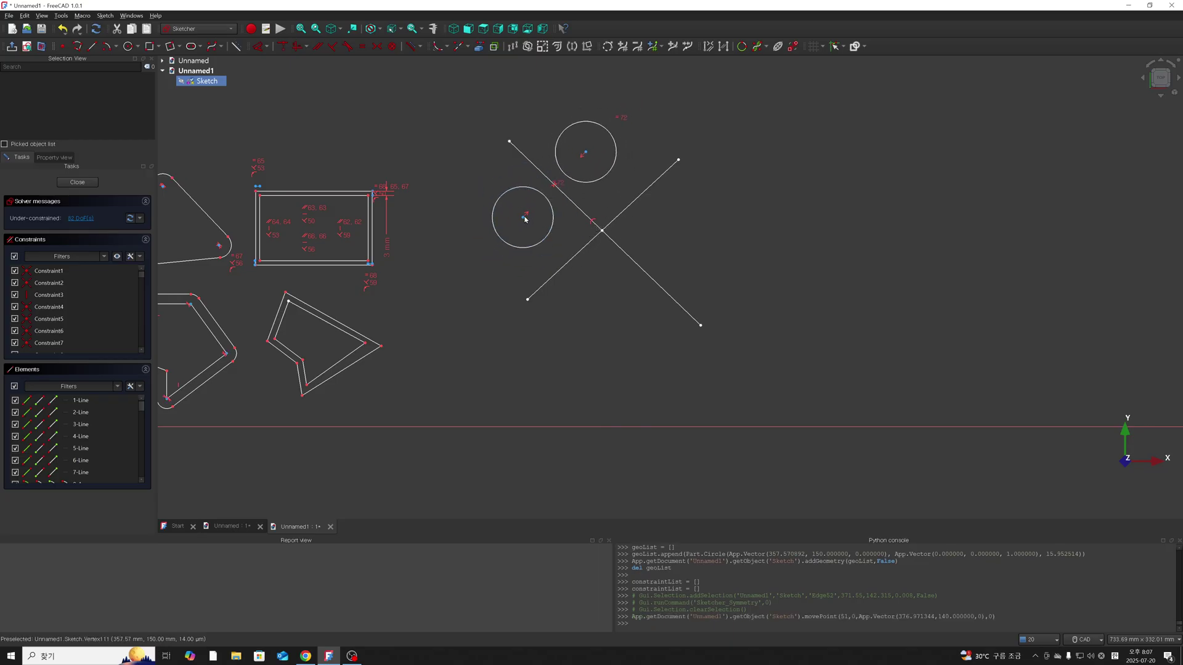
{"action": "mouse_move", "coordinate": [522, 220]}
{"action": "left_mouse_down"}
{"action": "mouse_move", "coordinate": [477, 244]}
{"action": "mouse_move", "coordinate": [512, 221]}
{"action": "left_mouse_up"}
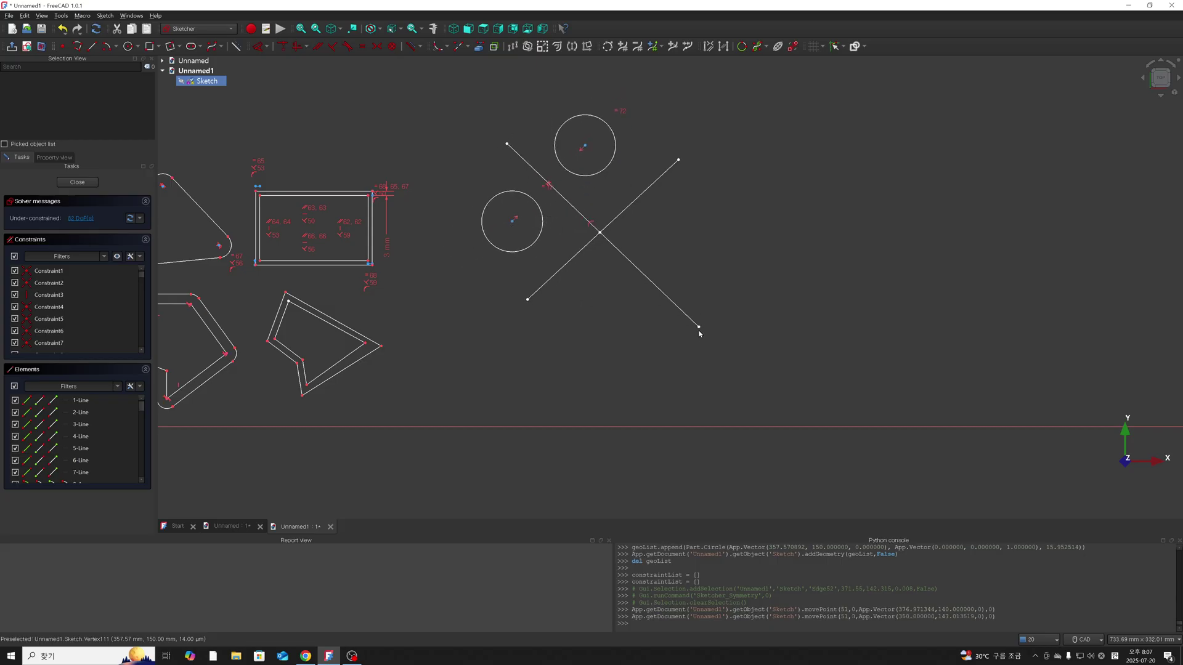
Drag the diagonal line's lower endpoint to the left.
{"action": "left_click_drag", "start_coordinate": [698, 331], "coordinate": [654, 341]}
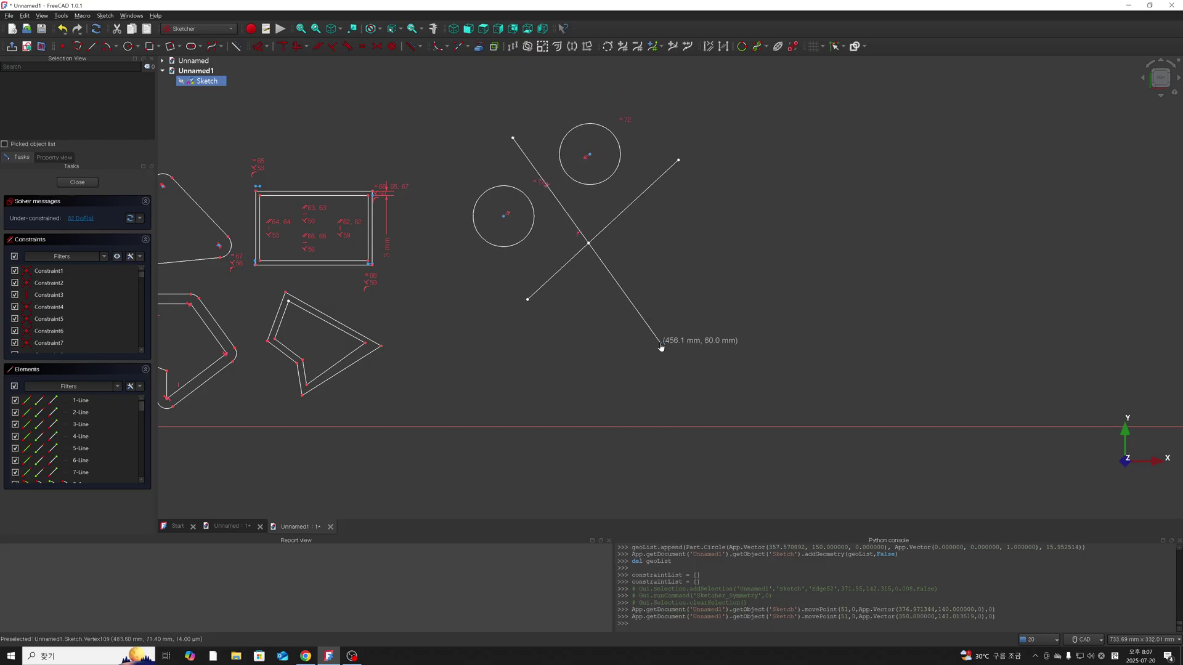
{"action": "scroll", "coordinate": [565, 304], "scroll_direction": "down", "scroll_amount": 2}
{"action": "scroll", "coordinate": [431, 320], "scroll_direction": "up", "scroll_amount": 1}
{"action": "scroll", "coordinate": [426, 315], "scroll_direction": "up", "scroll_amount": 2}
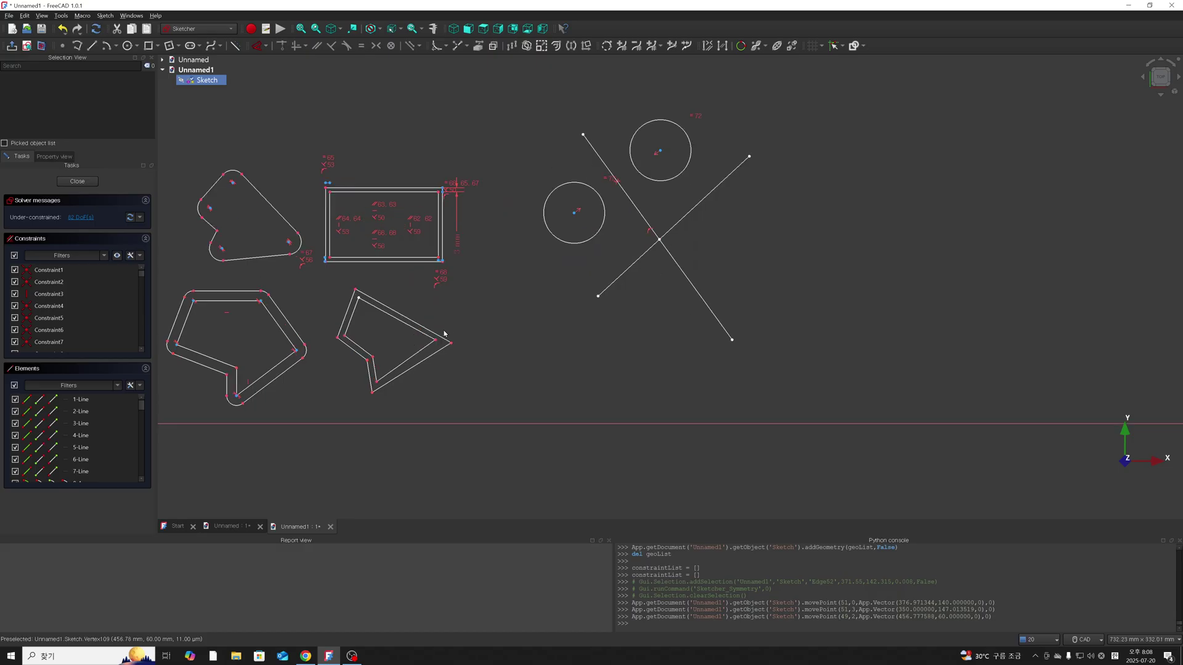
{"action": "scroll", "coordinate": [426, 315], "scroll_direction": "up", "scroll_amount": 1}
{"action": "scroll", "coordinate": [498, 309], "scroll_direction": "down", "scroll_amount": 2}
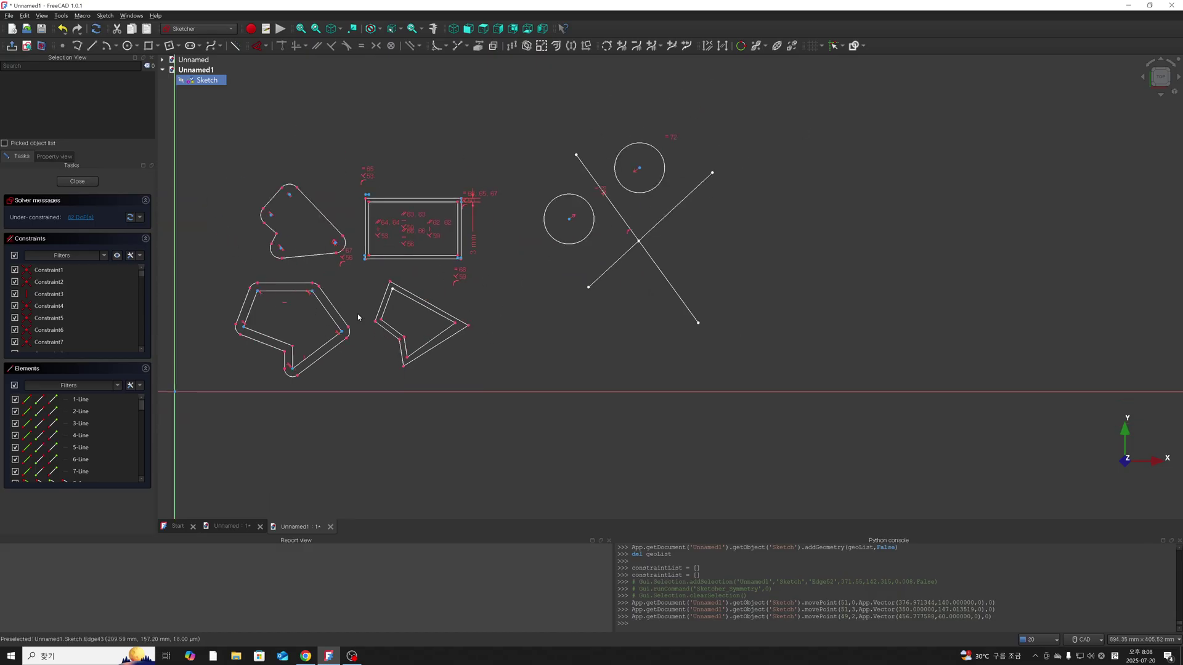
{"action": "scroll", "coordinate": [408, 222], "scroll_direction": "up", "scroll_amount": 2}
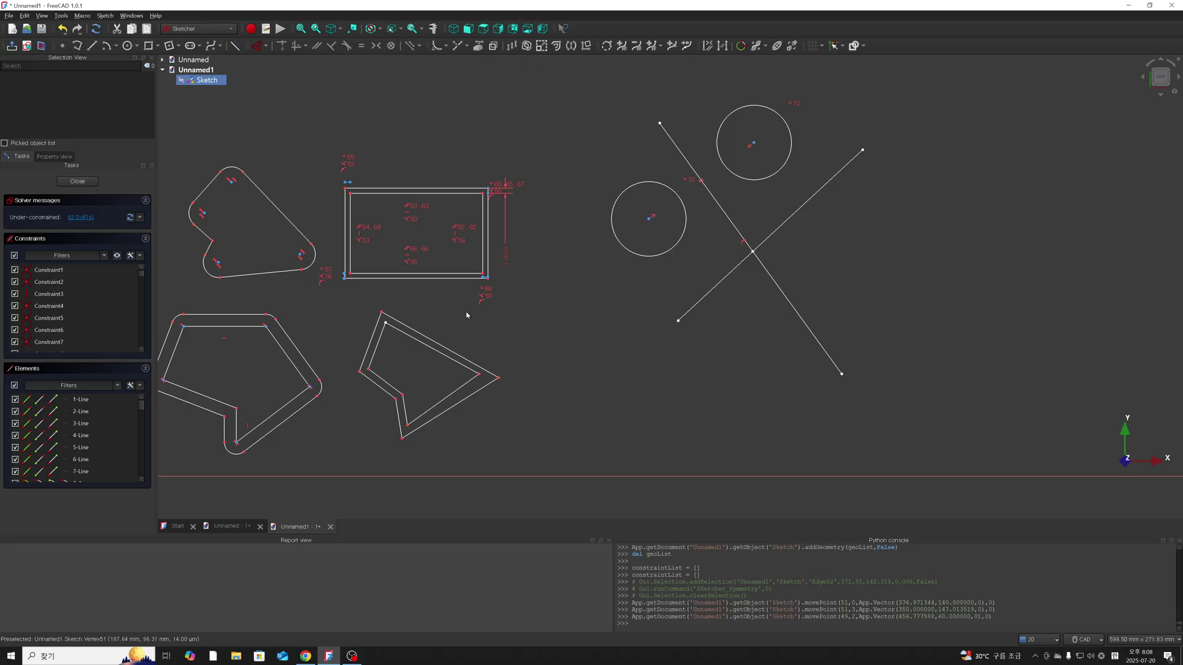
Drag the quadrilateral's right corner slightly upward.
{"action": "left_click", "coordinate": [500, 380]}
{"action": "mouse_move", "coordinate": [501, 380]}
{"action": "left_mouse_down"}
{"action": "mouse_move", "coordinate": [476, 388]}
{"action": "mouse_move", "coordinate": [500, 377]}
{"action": "left_mouse_up"}
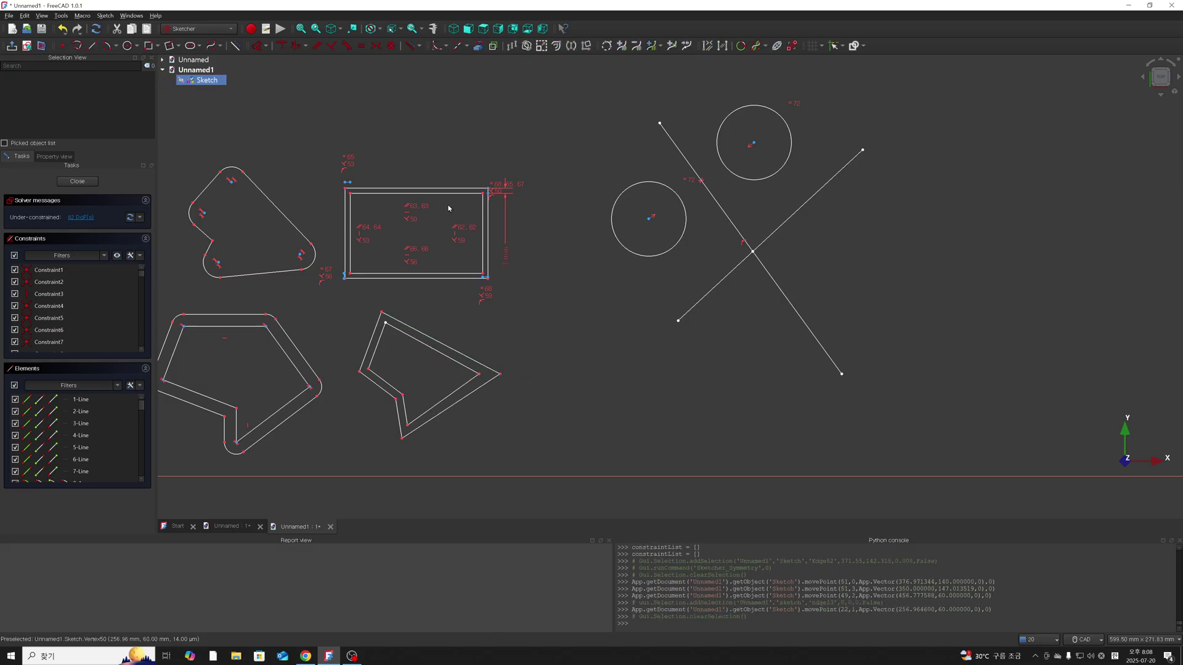
{"action": "scroll", "coordinate": [511, 379], "scroll_direction": "down", "scroll_amount": 1}
{"action": "scroll", "coordinate": [505, 374], "scroll_direction": "up", "scroll_amount": 2}
{"action": "scroll", "coordinate": [401, 278], "scroll_direction": "down", "scroll_amount": 2}
{"action": "scroll", "coordinate": [359, 239], "scroll_direction": "down", "scroll_amount": 2}
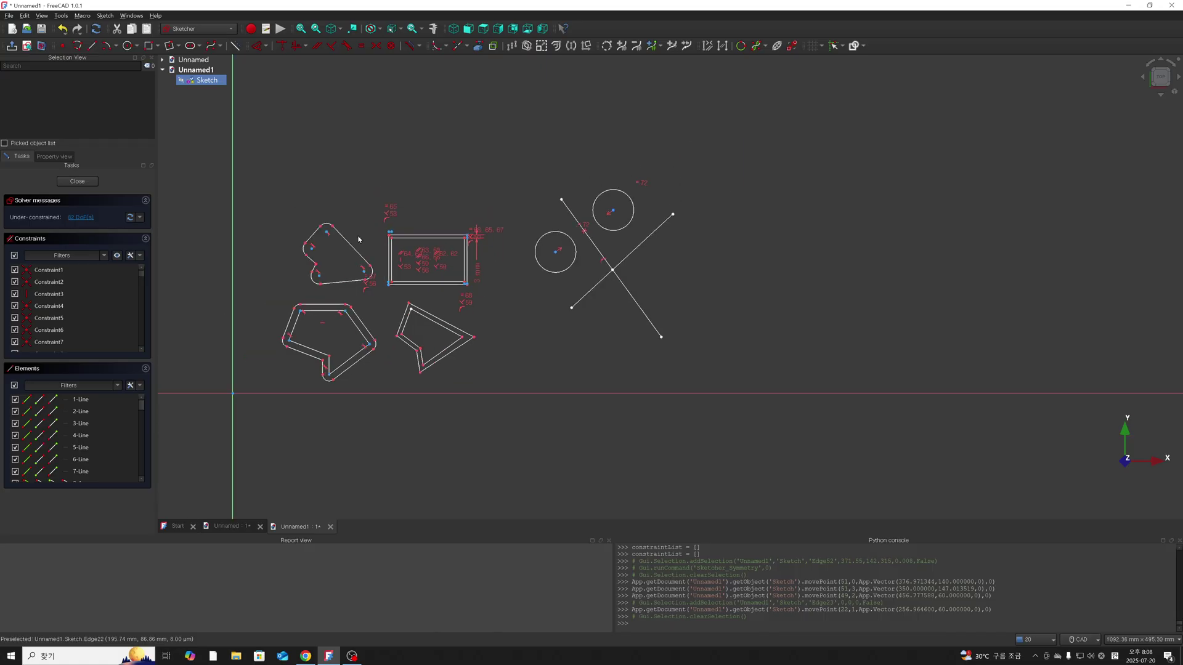
{"action": "scroll", "coordinate": [426, 298], "scroll_direction": "up", "scroll_amount": 3}
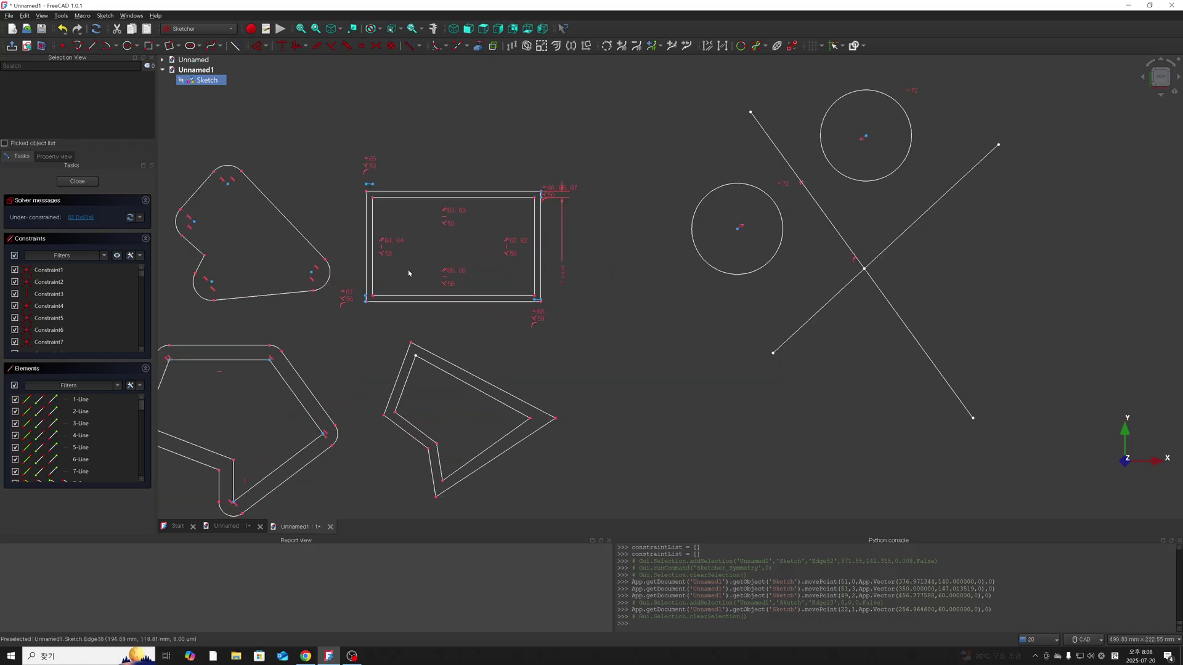
{"action": "scroll", "coordinate": [409, 269], "scroll_direction": "up", "scroll_amount": 1}
{"action": "scroll", "coordinate": [345, 200], "scroll_direction": "down", "scroll_amount": 1}
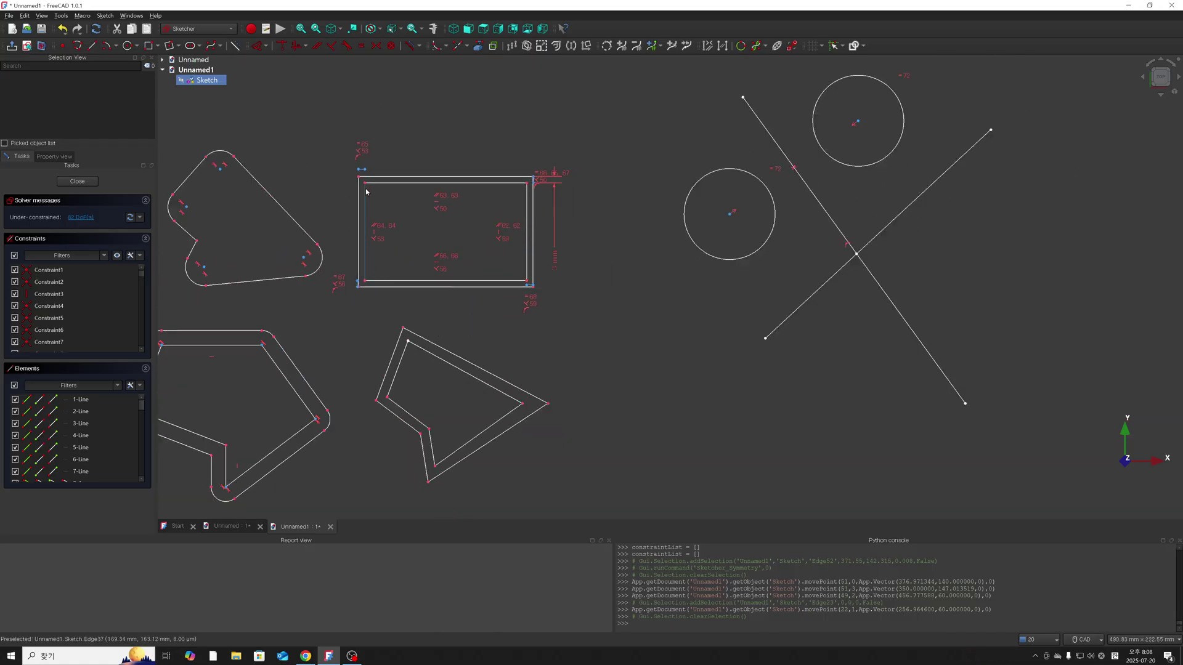
{"action": "scroll", "coordinate": [346, 200], "scroll_direction": "down", "scroll_amount": 2}
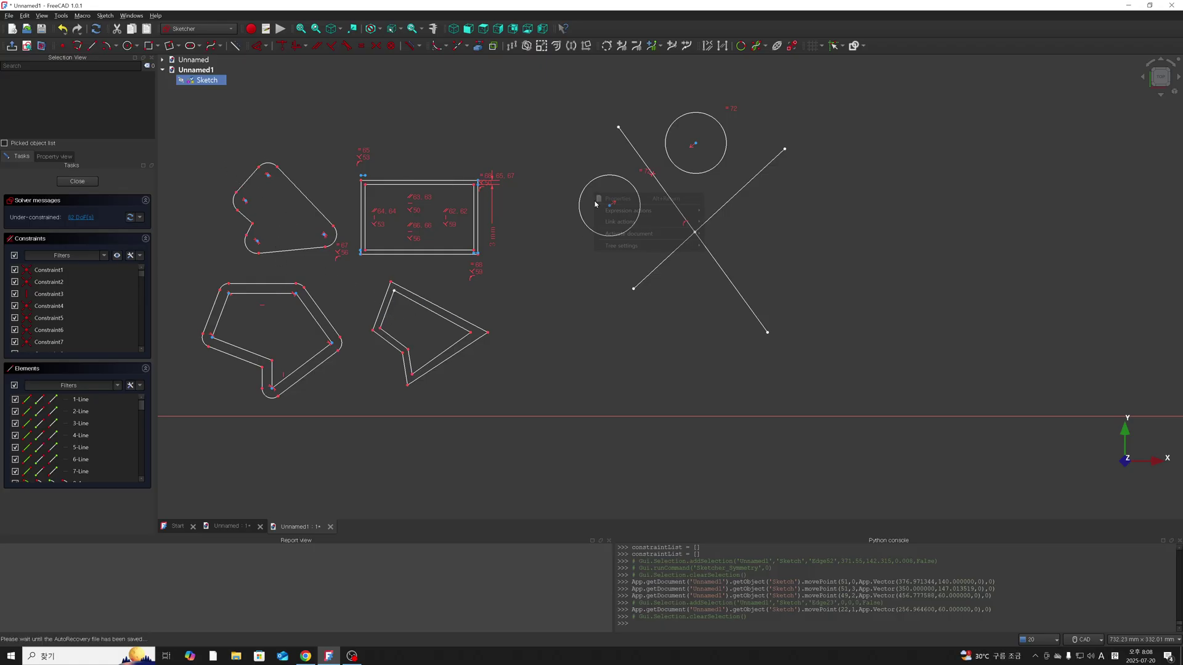
Offset the upper-left rounded shape with an outline around it.
{"action": "middle_click_drag", "start_coordinate": [352, 250], "coordinate": [571, 258]}
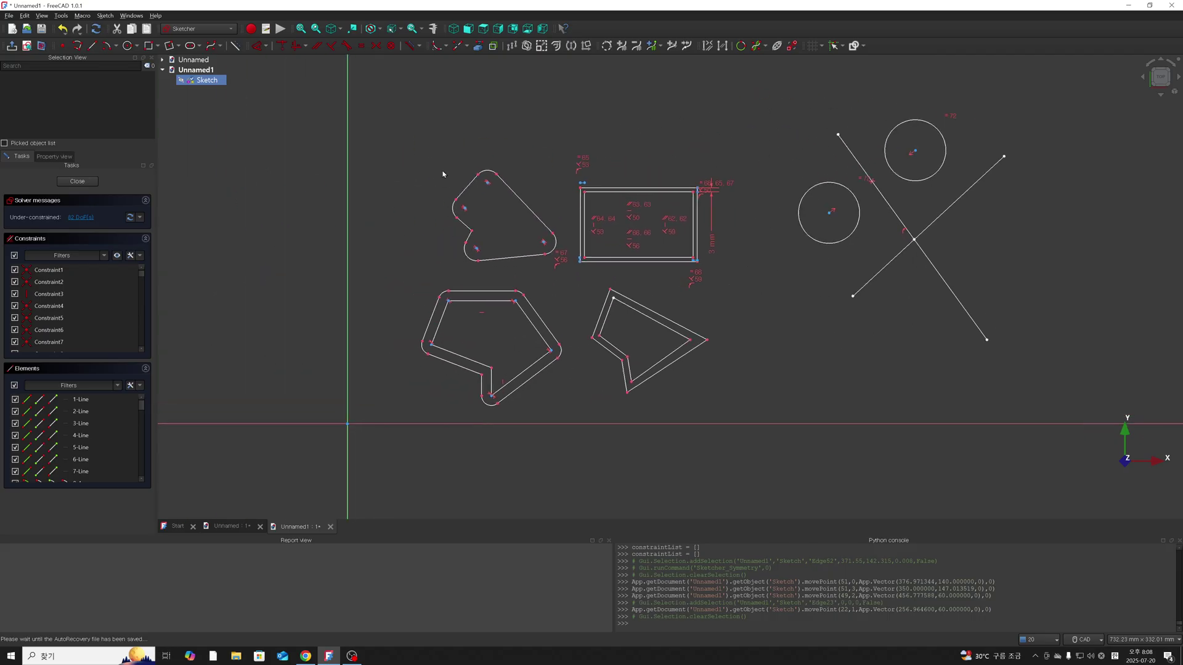
{"action": "left_click_drag", "start_coordinate": [442, 154], "coordinate": [564, 279]}
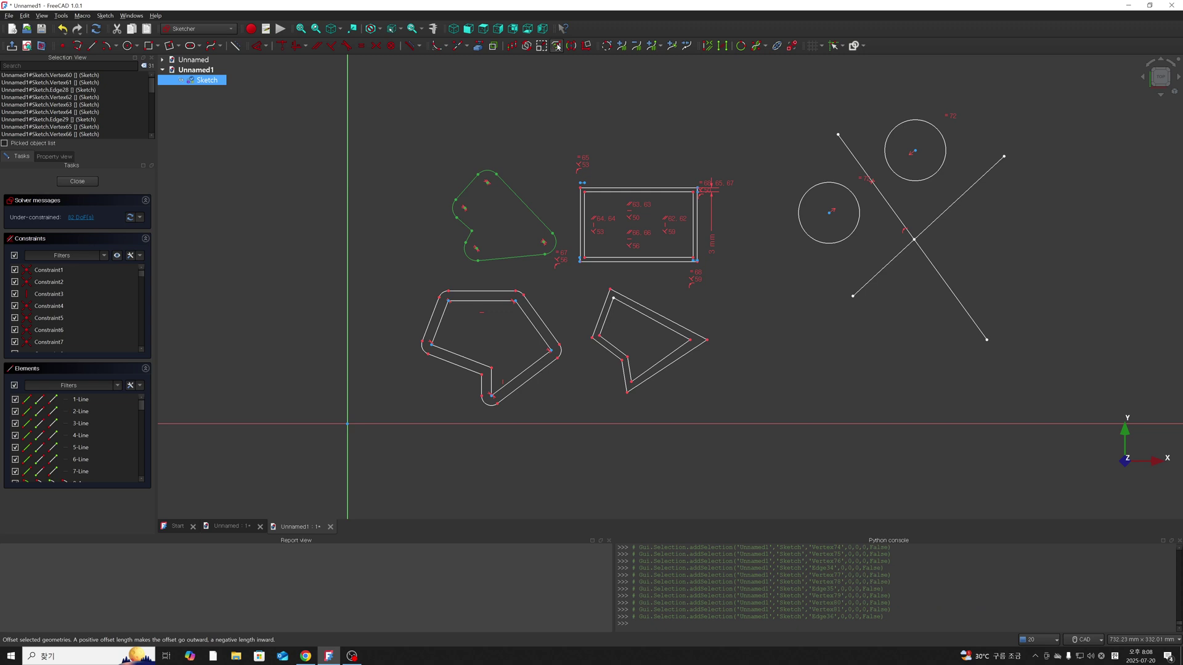
{"action": "left_click", "coordinate": [556, 47]}
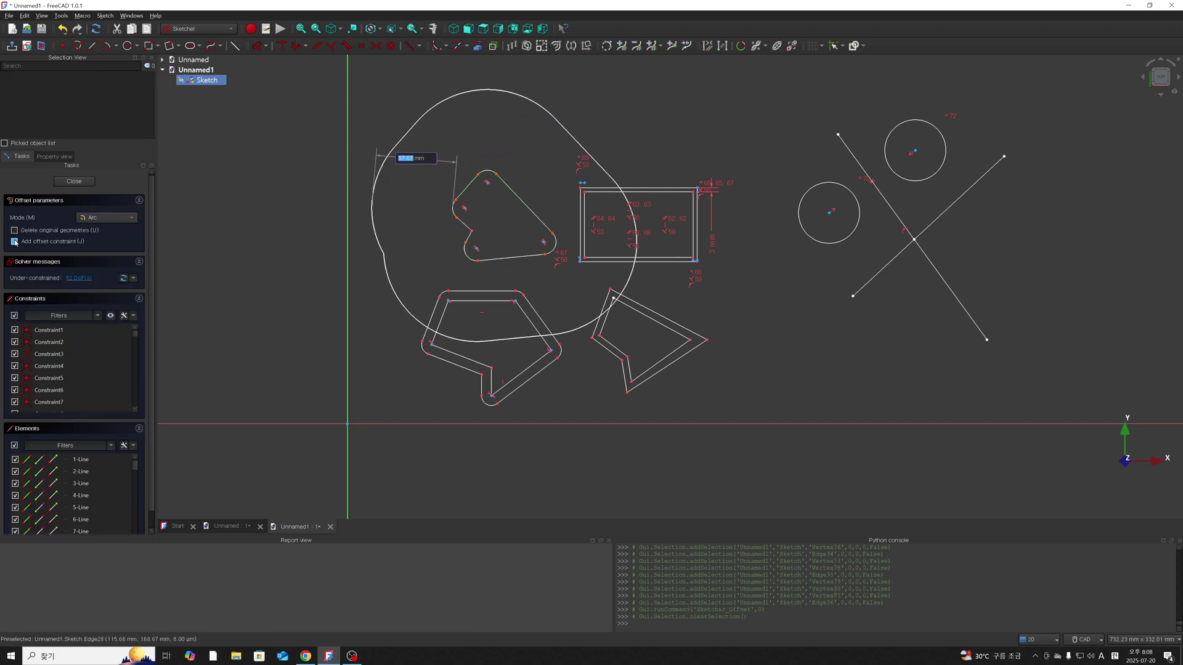
{"action": "left_click", "coordinate": [464, 229]}
{"action": "scroll", "coordinate": [446, 236], "scroll_direction": "up", "scroll_amount": 1}
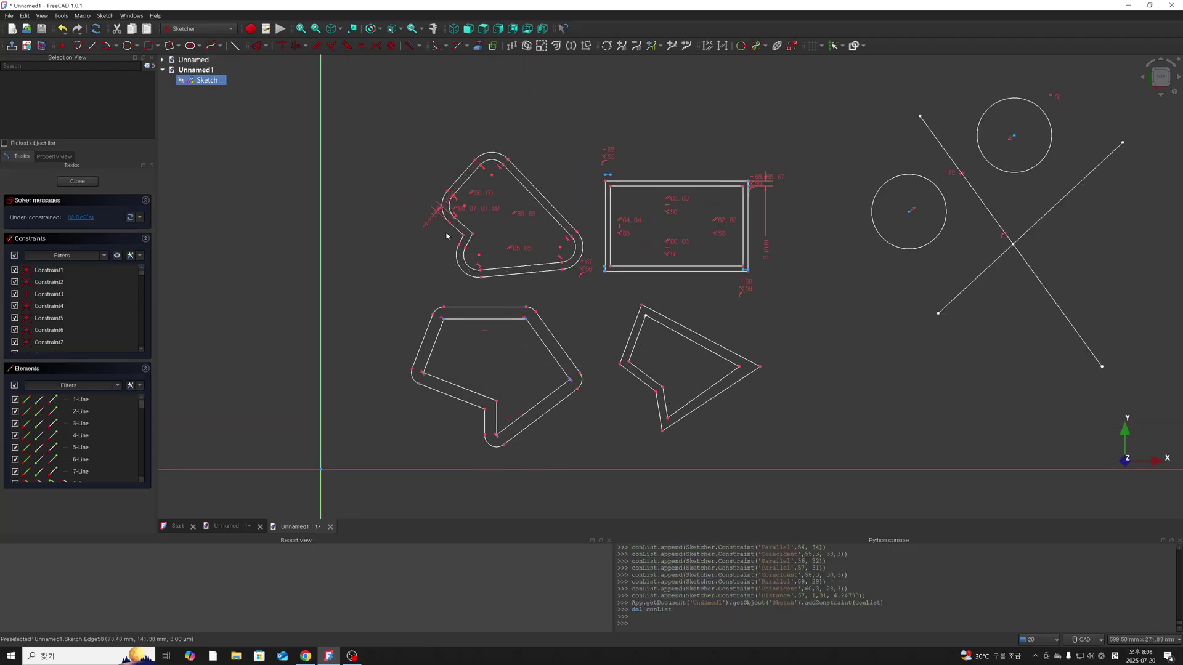
Pull the rounded shape's notch corner up and outward.
{"action": "mouse_move", "coordinate": [447, 236]}
{"action": "left_mouse_down"}
{"action": "mouse_move", "coordinate": [430, 240]}
{"action": "mouse_move", "coordinate": [449, 234]}
{"action": "left_mouse_up"}
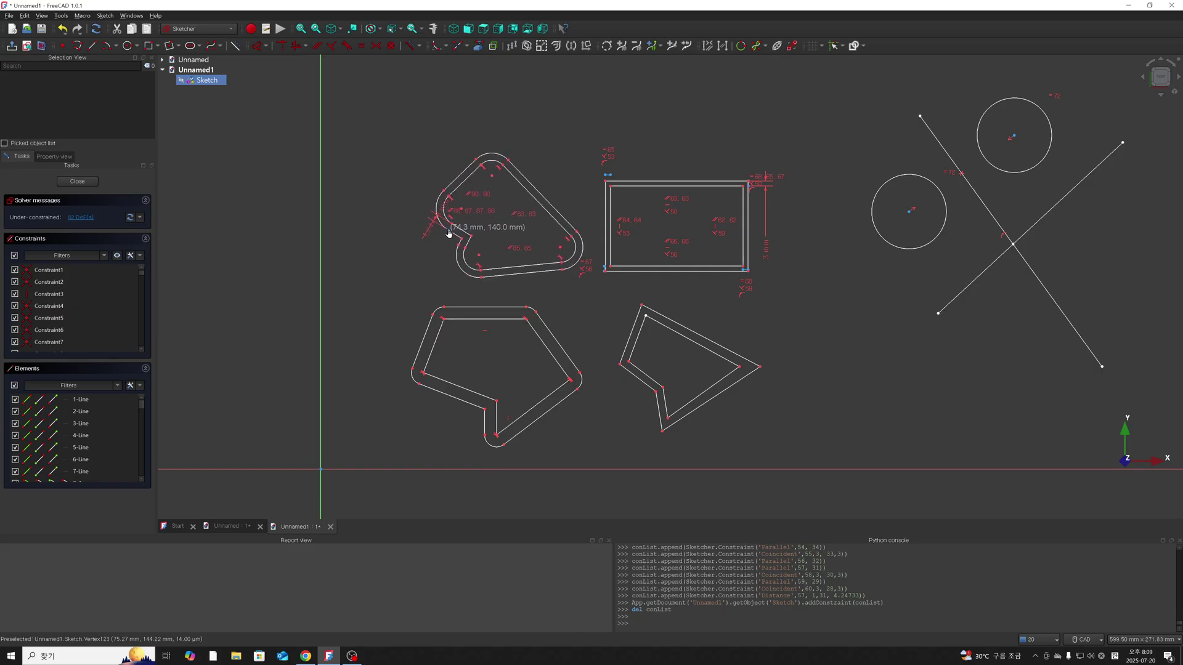
{"action": "left_click_drag", "start_coordinate": [449, 234], "coordinate": [453, 227]}
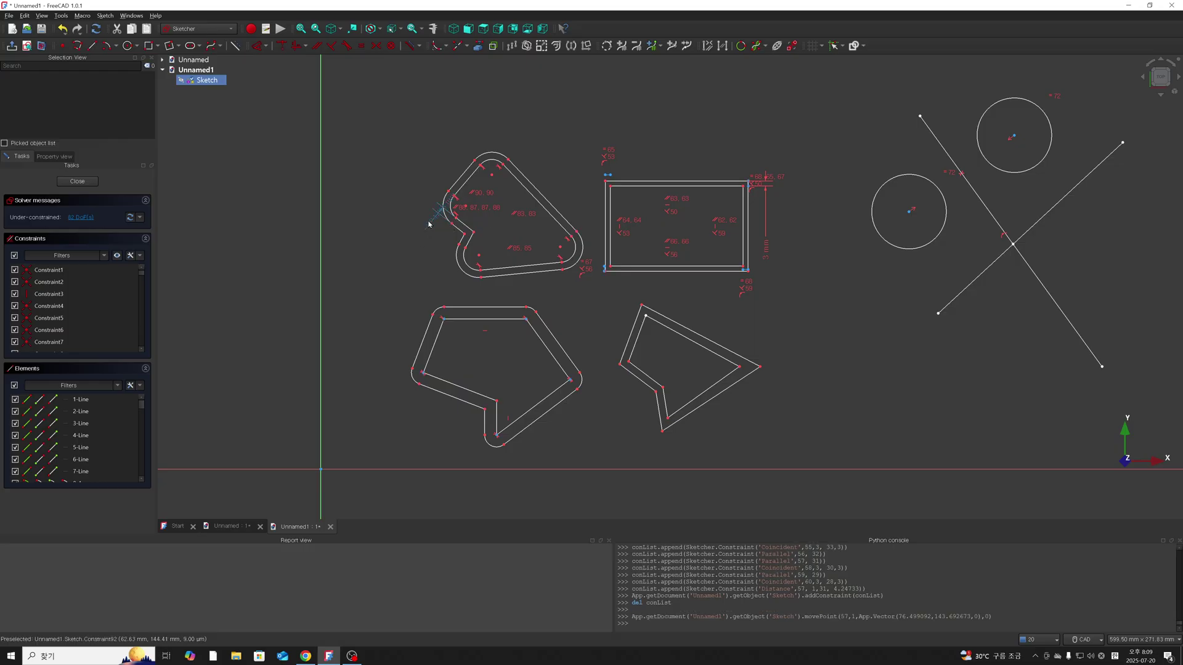
{"action": "scroll", "coordinate": [436, 219], "scroll_direction": "up", "scroll_amount": 3}
{"action": "scroll", "coordinate": [439, 214], "scroll_direction": "up", "scroll_amount": 1}
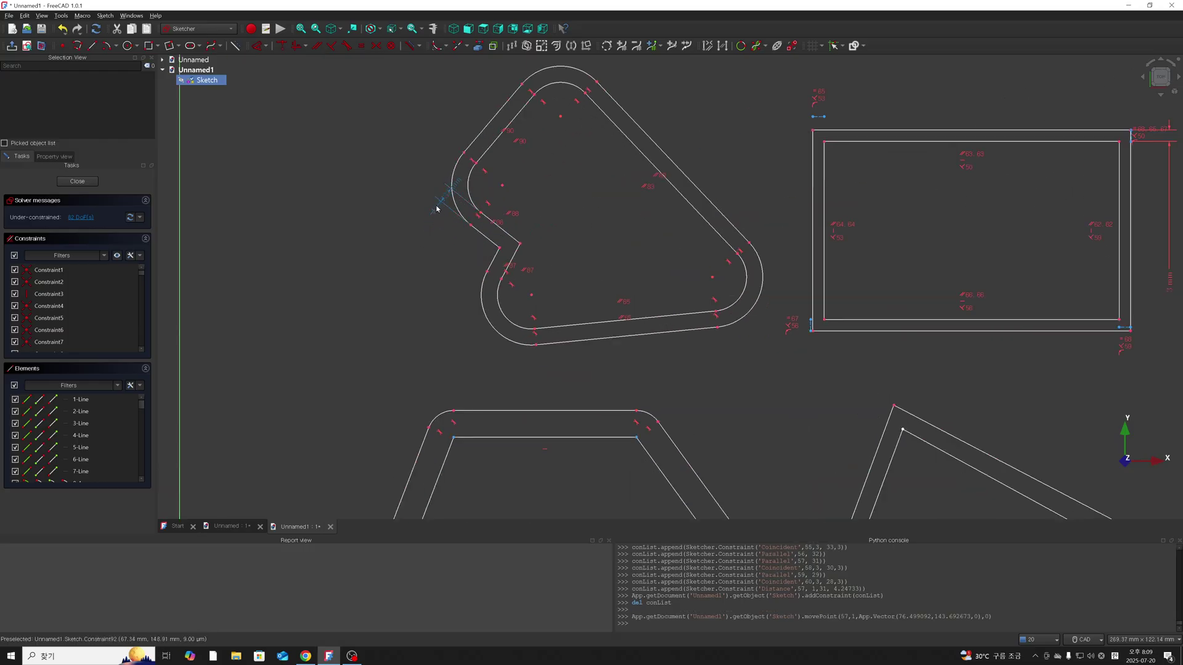
Delete the notch distance constraint and drag the notch corner down-left.
{"action": "left_click", "coordinate": [407, 244]}
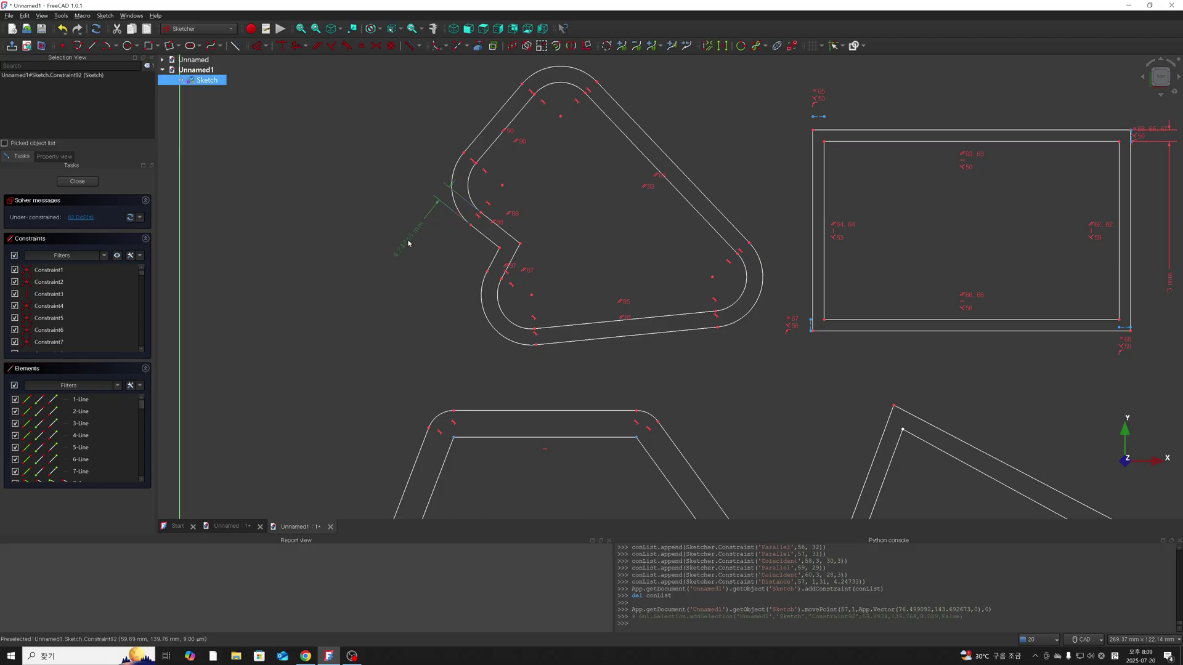
{"action": "key", "text": "Delete"}
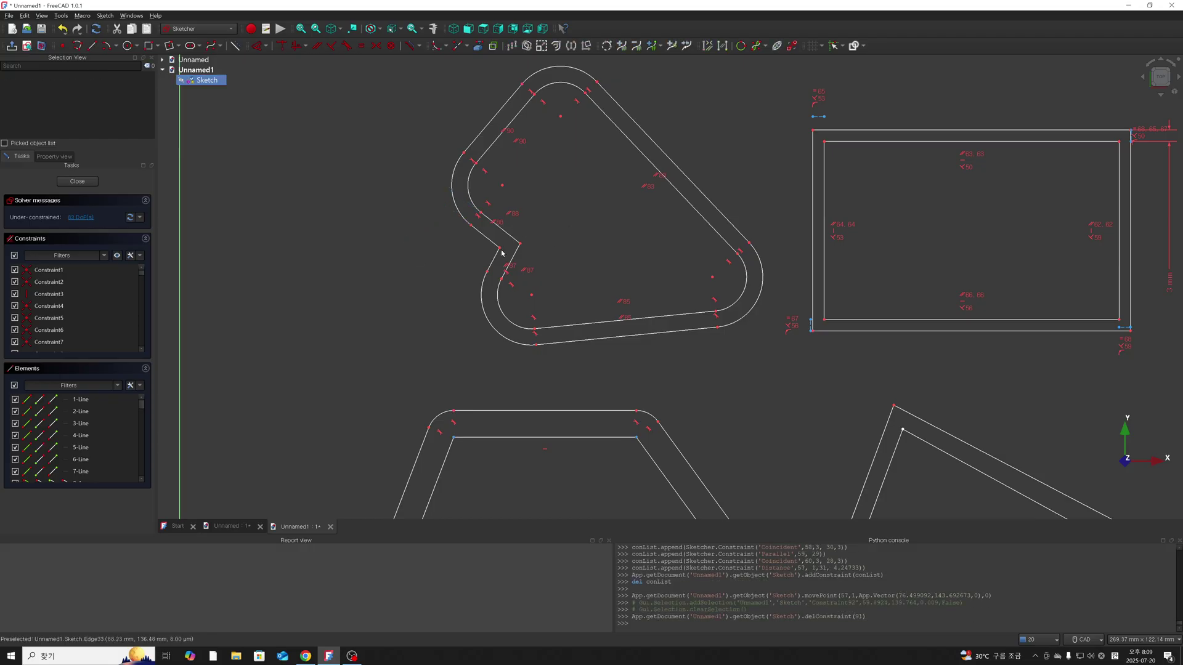
{"action": "mouse_move", "coordinate": [500, 248]}
{"action": "left_mouse_down"}
{"action": "mouse_move", "coordinate": [453, 275]}
{"action": "mouse_move", "coordinate": [510, 230]}
{"action": "mouse_move", "coordinate": [455, 255]}
{"action": "mouse_move", "coordinate": [466, 255]}
{"action": "left_mouse_up"}
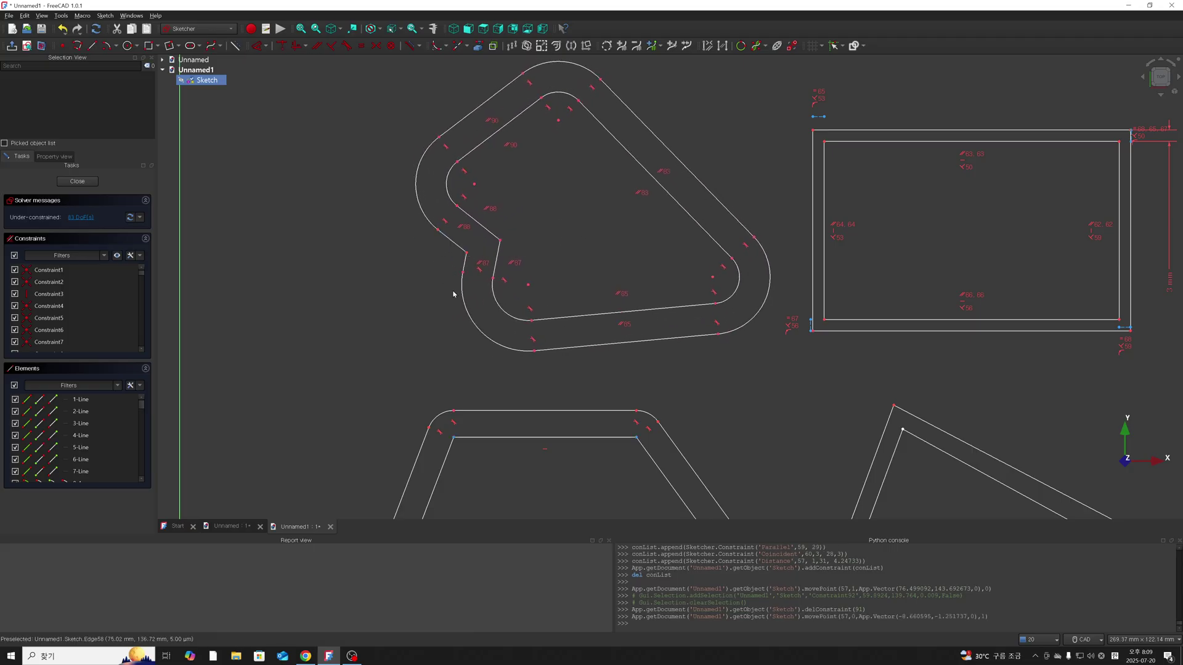
{"action": "left_click", "coordinate": [465, 255]}
{"action": "scroll", "coordinate": [682, 228], "scroll_direction": "down", "scroll_amount": 2}
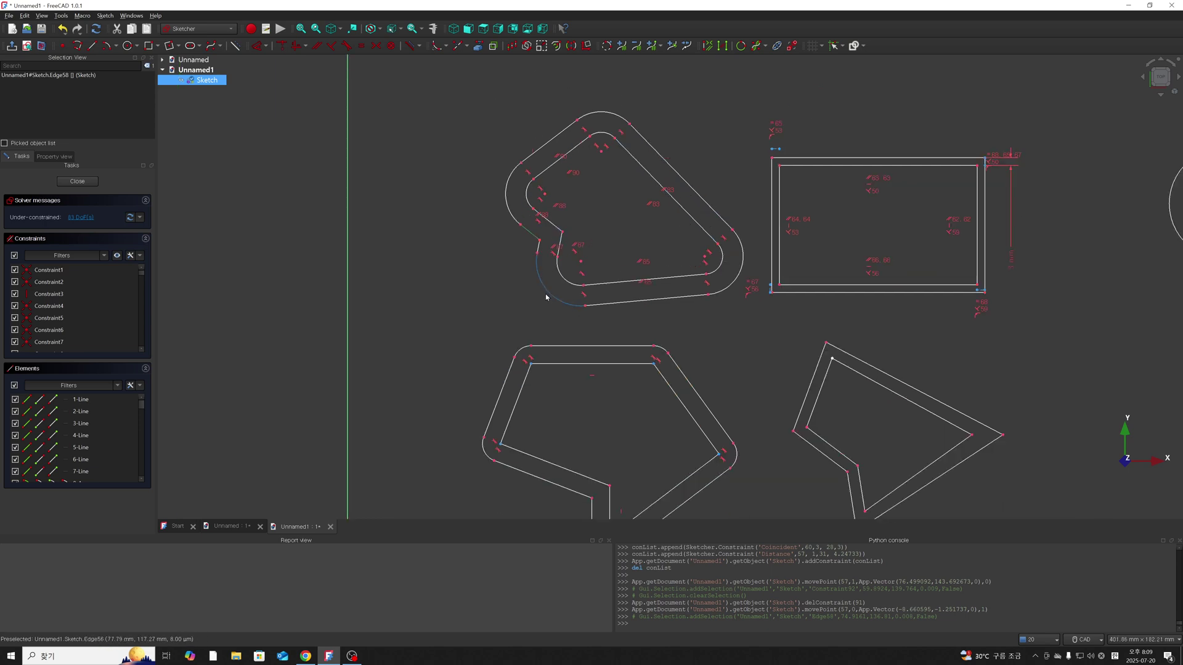
{"action": "left_click", "coordinate": [561, 243]}
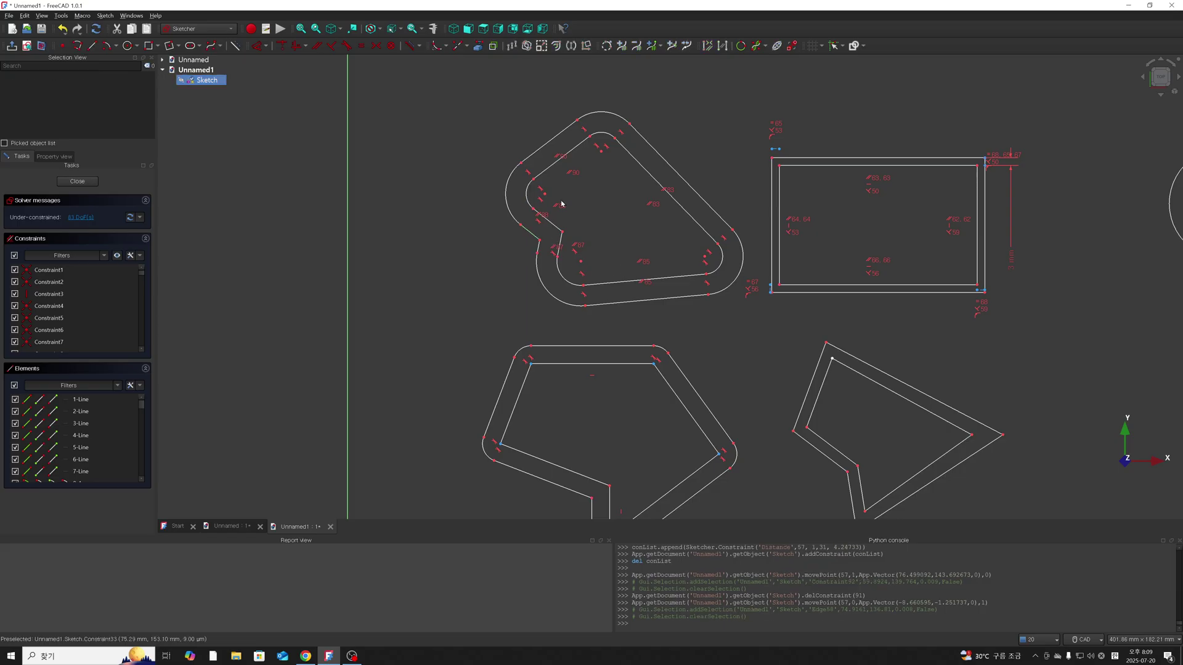
{"action": "scroll", "coordinate": [559, 202], "scroll_direction": "up", "scroll_amount": 2}
{"action": "left_click", "coordinate": [510, 191]}
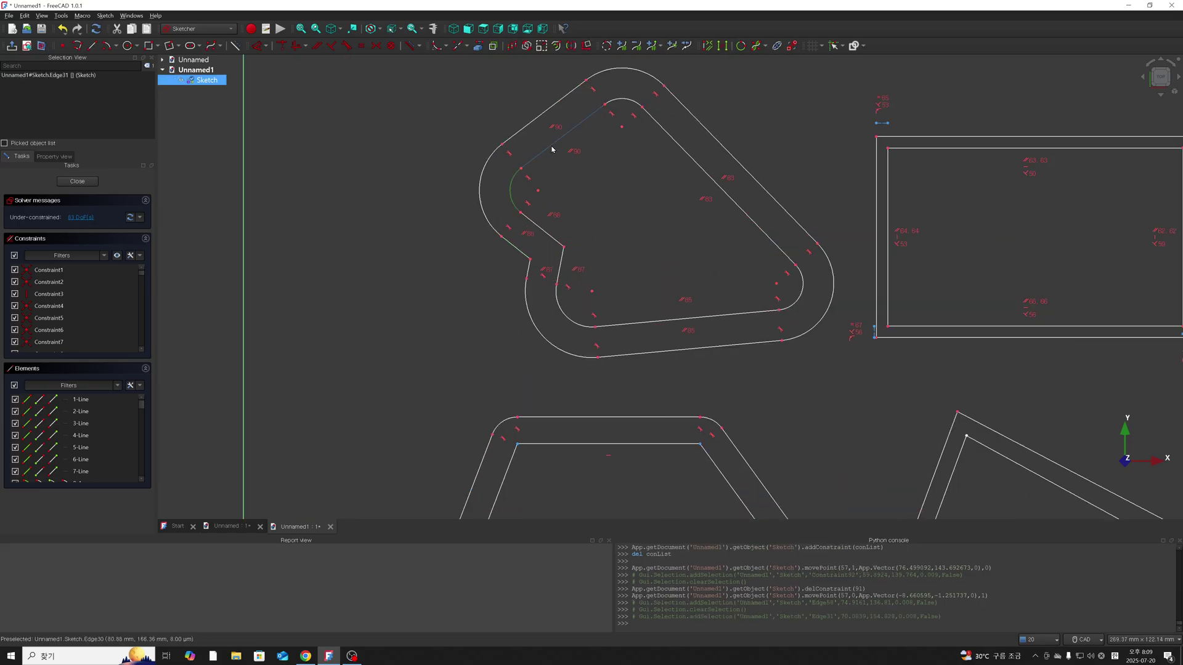
{"action": "left_click", "coordinate": [554, 144]}
{"action": "left_click", "coordinate": [623, 101]}
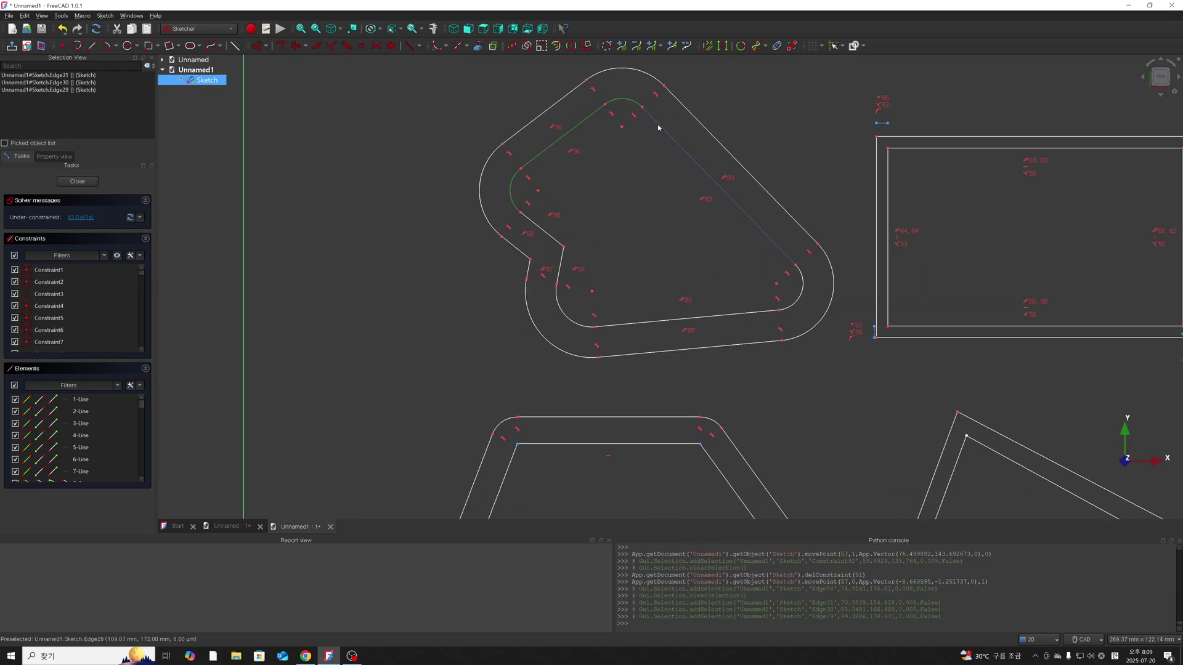
{"action": "left_click", "coordinate": [662, 132]}
{"action": "left_click", "coordinate": [802, 294]}
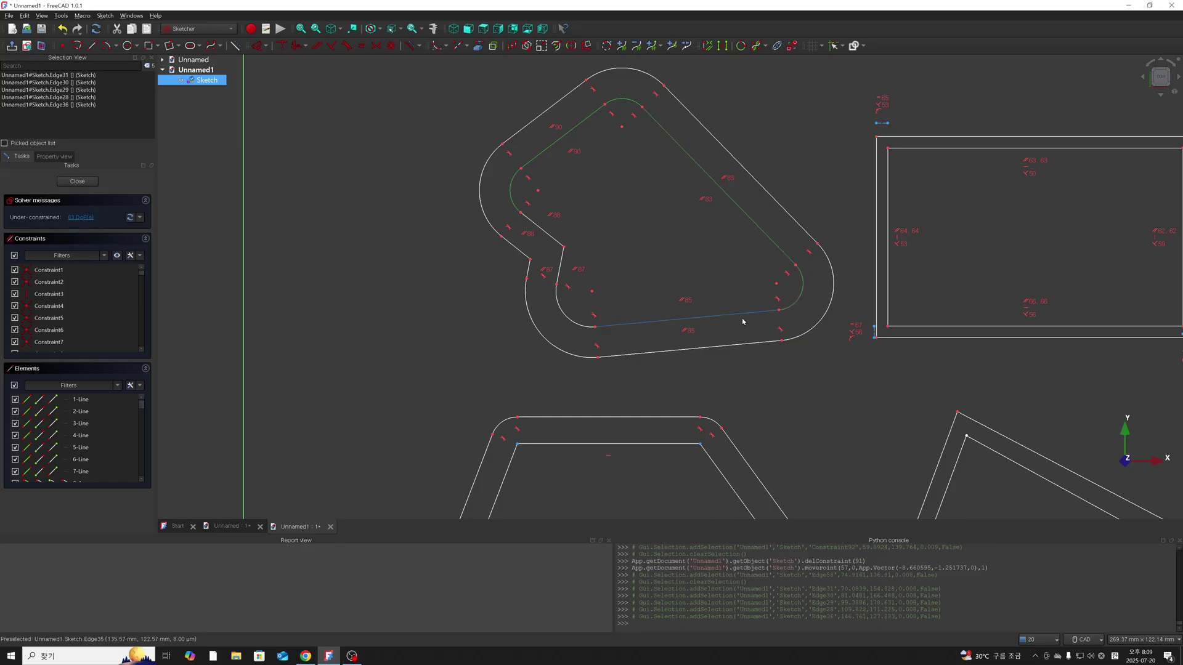
{"action": "left_click", "coordinate": [725, 317]}
{"action": "left_click", "coordinate": [563, 301]}
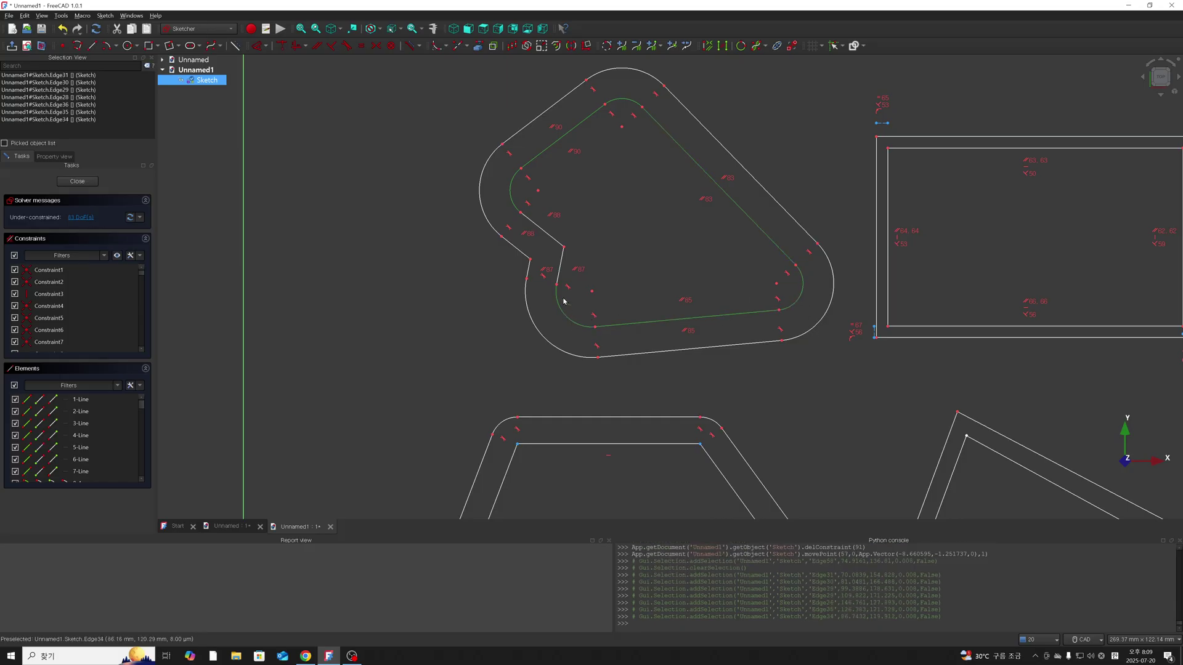
{"action": "left_click", "coordinate": [560, 262]}
{"action": "left_click", "coordinate": [550, 234]}
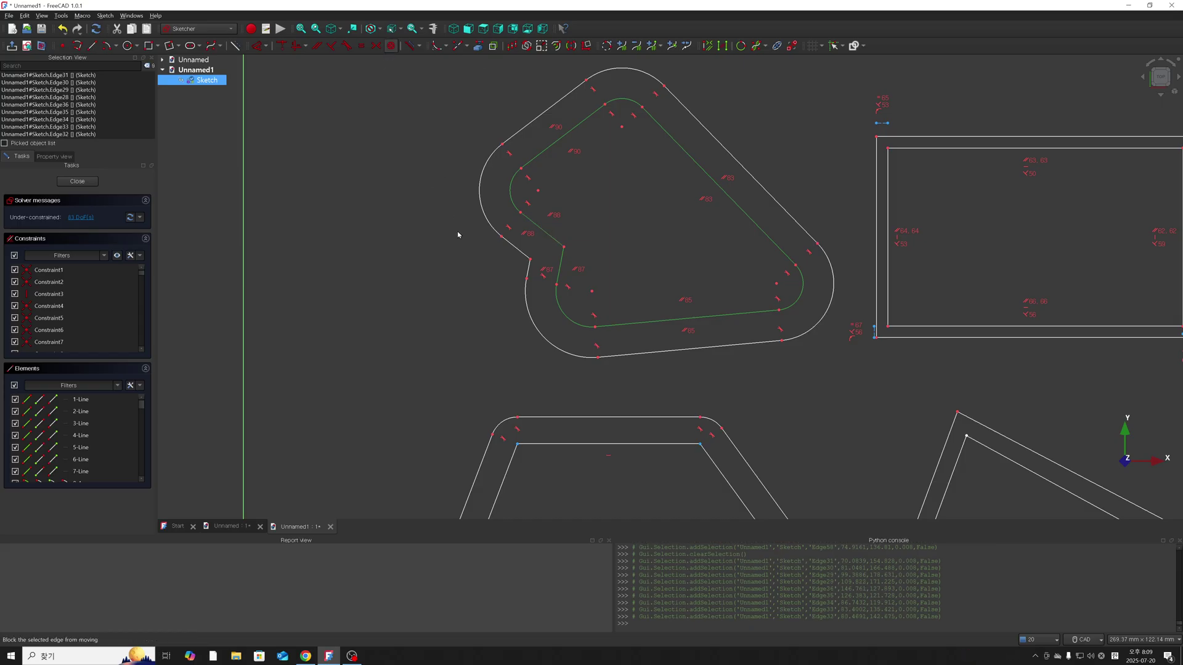
{"action": "key", "text": "k"}
{"action": "key", "text": "b"}
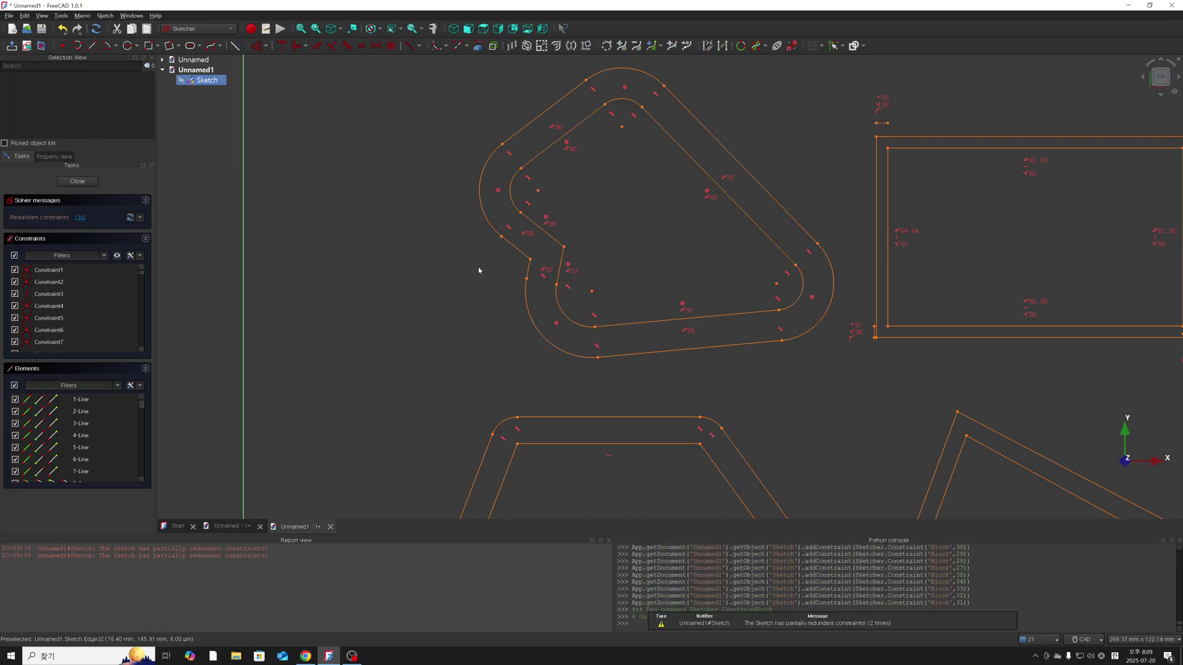
{"action": "key", "text": "ctrl+z"}
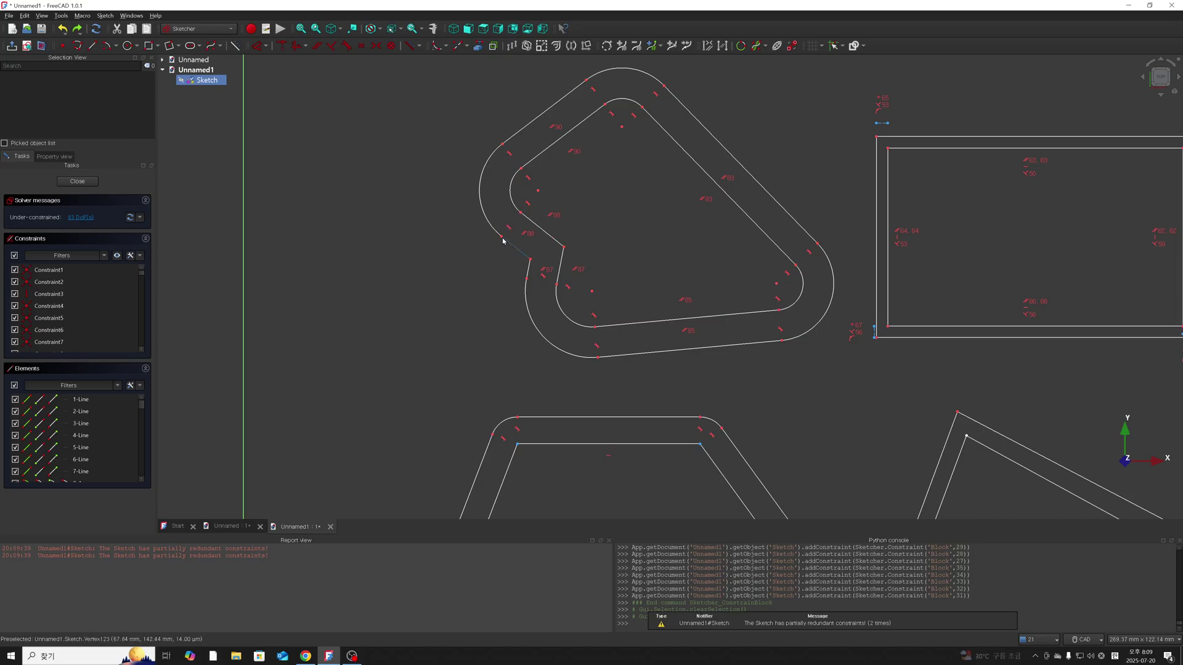
Try reshaping a rounded profile corner, then undo the change.
{"action": "left_click_drag", "start_coordinate": [503, 241], "coordinate": [453, 316]}
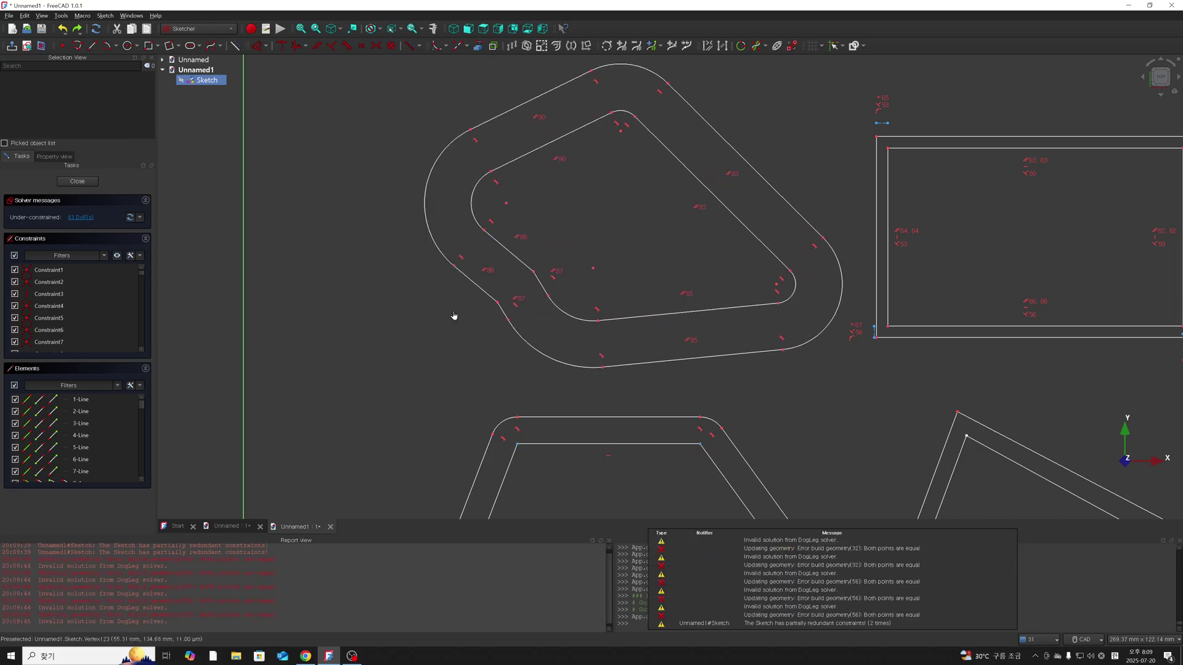
{"action": "key", "text": "ctrl+z"}
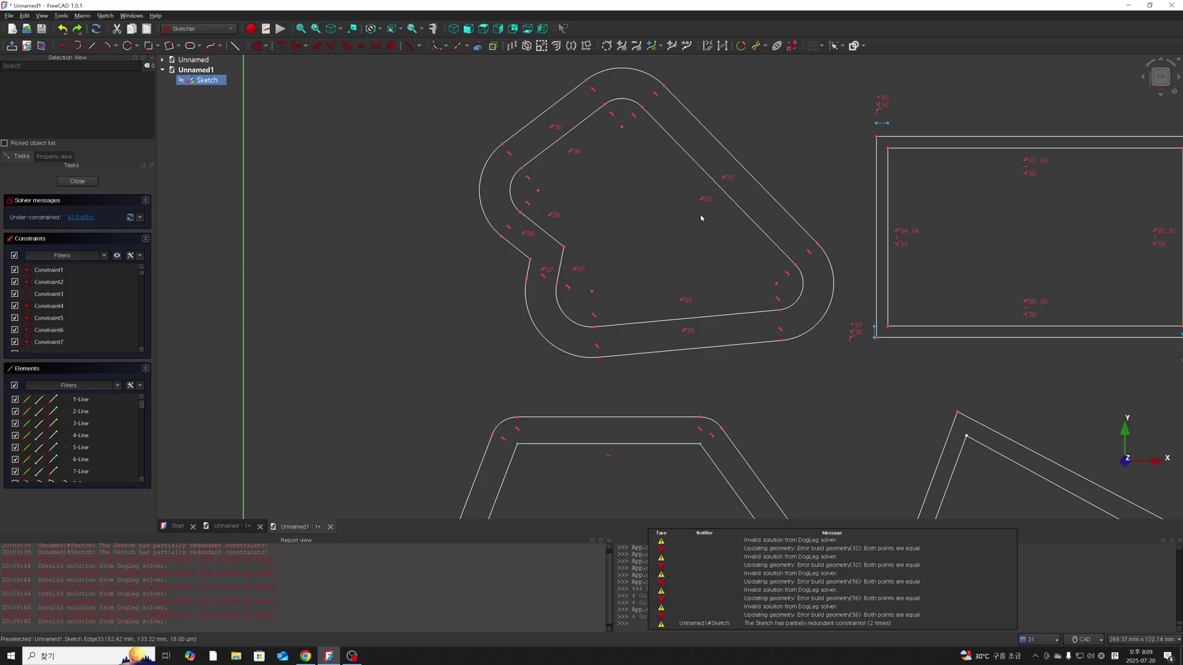
{"action": "scroll", "coordinate": [700, 247], "scroll_direction": "down", "scroll_amount": 5}
{"action": "scroll", "coordinate": [871, 283], "scroll_direction": "up", "scroll_amount": 2}
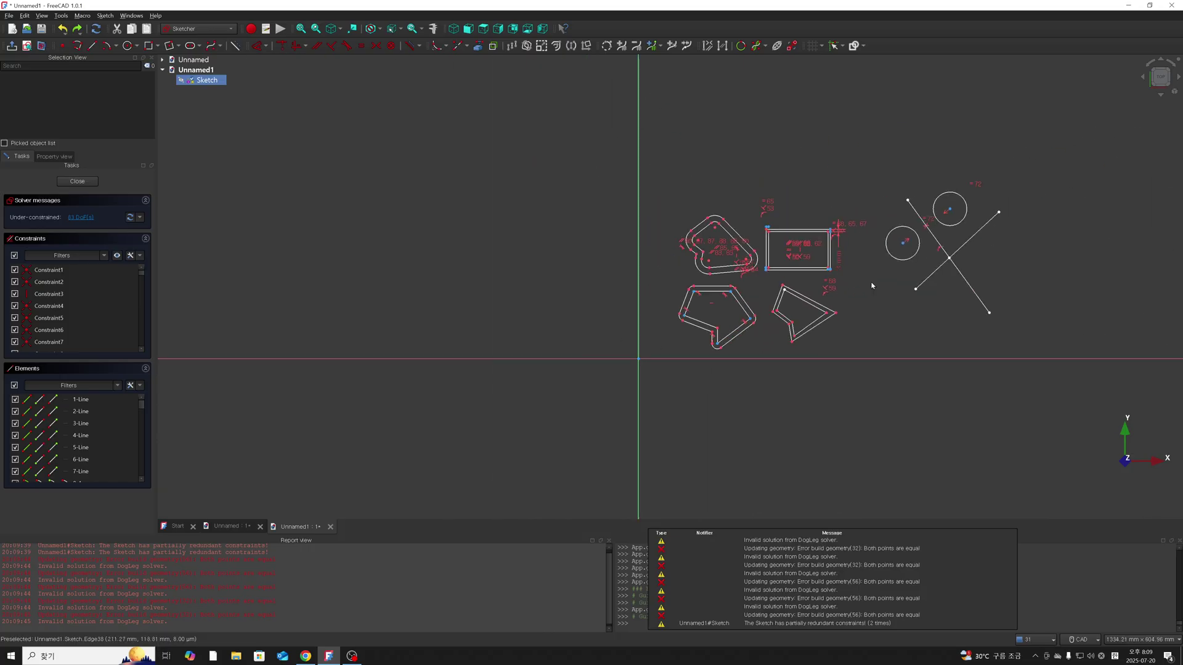
{"action": "scroll", "coordinate": [850, 271], "scroll_direction": "up", "scroll_amount": 1}
{"action": "scroll", "coordinate": [844, 267], "scroll_direction": "up", "scroll_amount": 4}
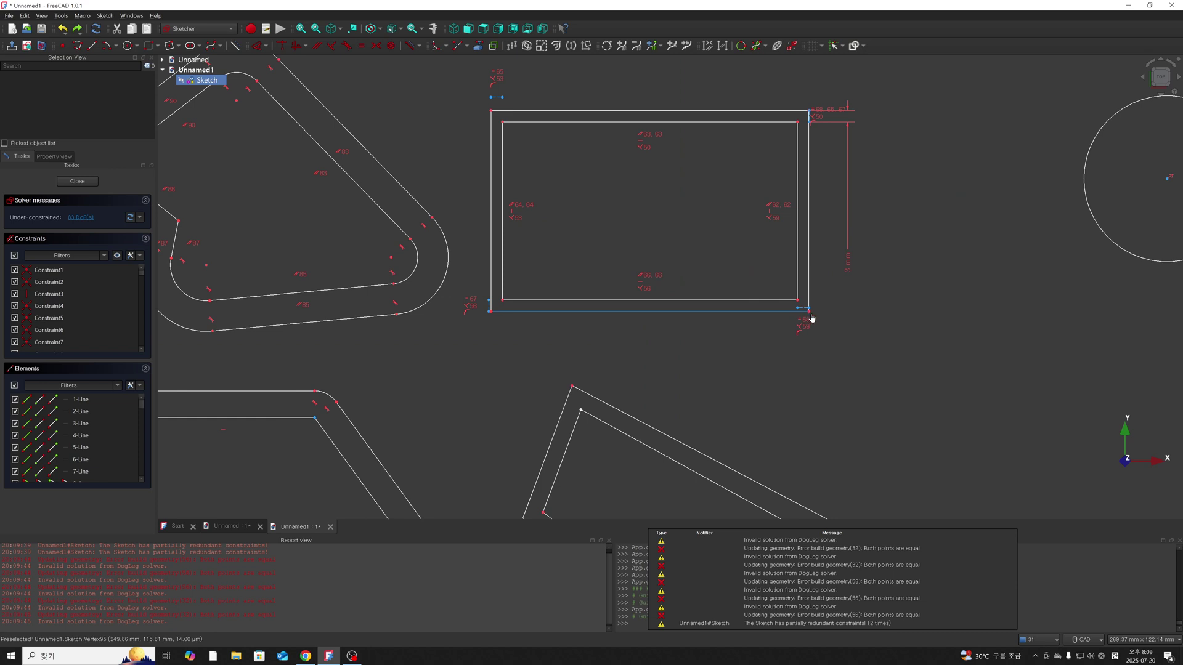
Drag the rectangle's bottom-right corner downward to make it taller.
{"action": "mouse_move", "coordinate": [808, 309]}
{"action": "left_mouse_down"}
{"action": "mouse_move", "coordinate": [804, 330]}
{"action": "mouse_move", "coordinate": [839, 370]}
{"action": "left_mouse_up"}
{"action": "scroll", "coordinate": [878, 364], "scroll_direction": "down", "scroll_amount": 4}
{"action": "scroll", "coordinate": [879, 364], "scroll_direction": "down", "scroll_amount": 4}
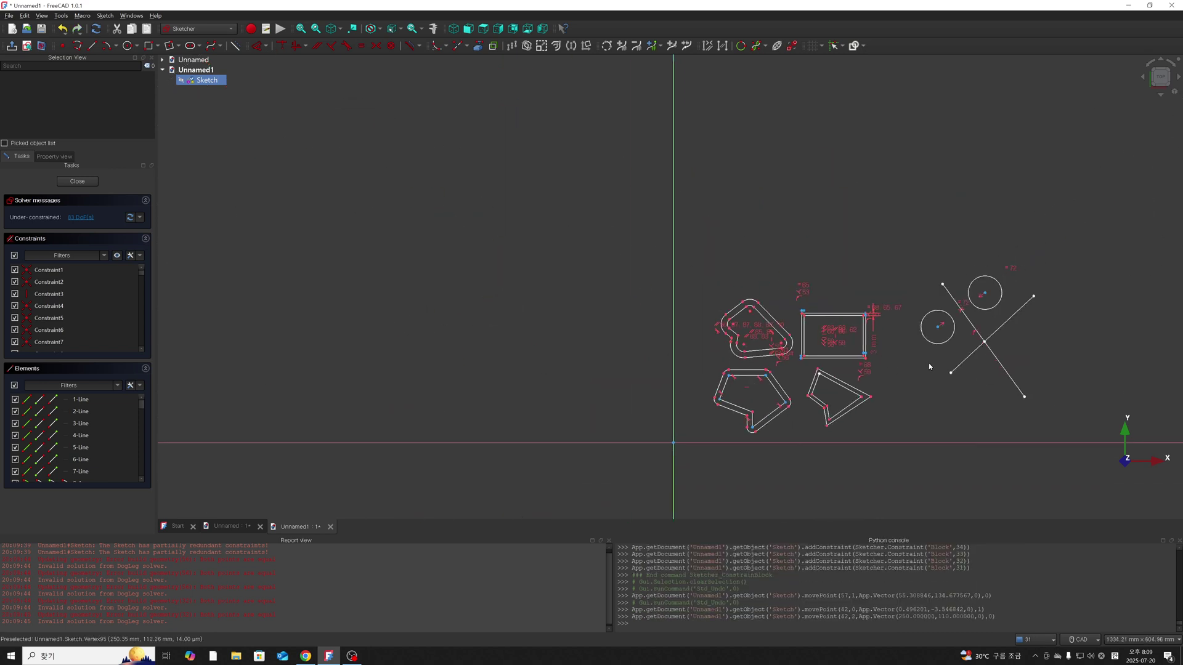
{"action": "scroll", "coordinate": [929, 363], "scroll_direction": "up", "scroll_amount": 1}
{"action": "scroll", "coordinate": [831, 264], "scroll_direction": "up", "scroll_amount": 1}
{"action": "scroll", "coordinate": [831, 265], "scroll_direction": "down", "scroll_amount": 1}
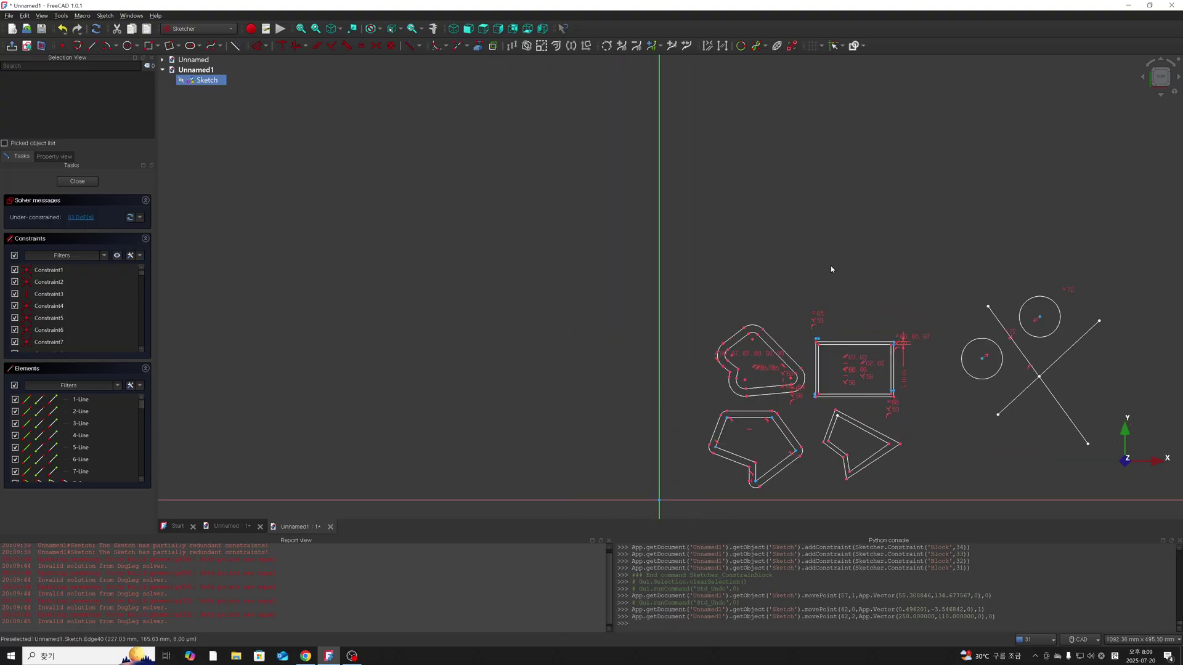
{"action": "scroll", "coordinate": [830, 264], "scroll_direction": "down", "scroll_amount": 2}
{"action": "scroll", "coordinate": [989, 318], "scroll_direction": "up", "scroll_amount": 2}
{"action": "scroll", "coordinate": [968, 313], "scroll_direction": "up", "scroll_amount": 4}
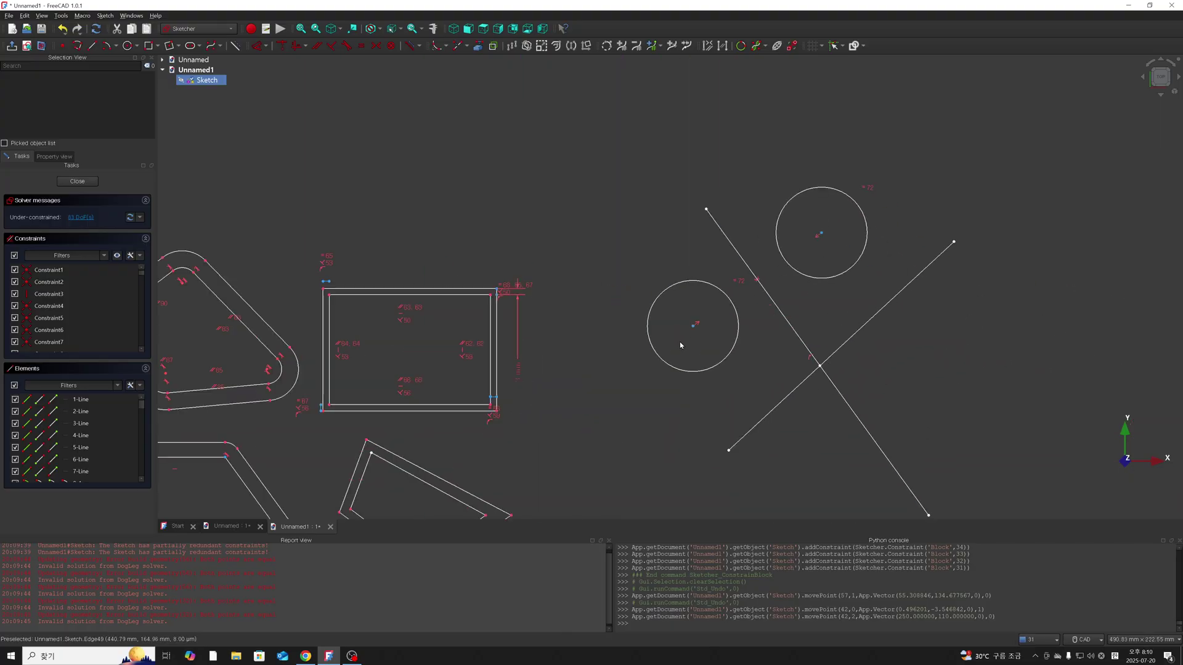
{"action": "scroll", "coordinate": [587, 306], "scroll_direction": "down", "scroll_amount": 2}
{"action": "scroll", "coordinate": [431, 191], "scroll_direction": "down", "scroll_amount": 1}
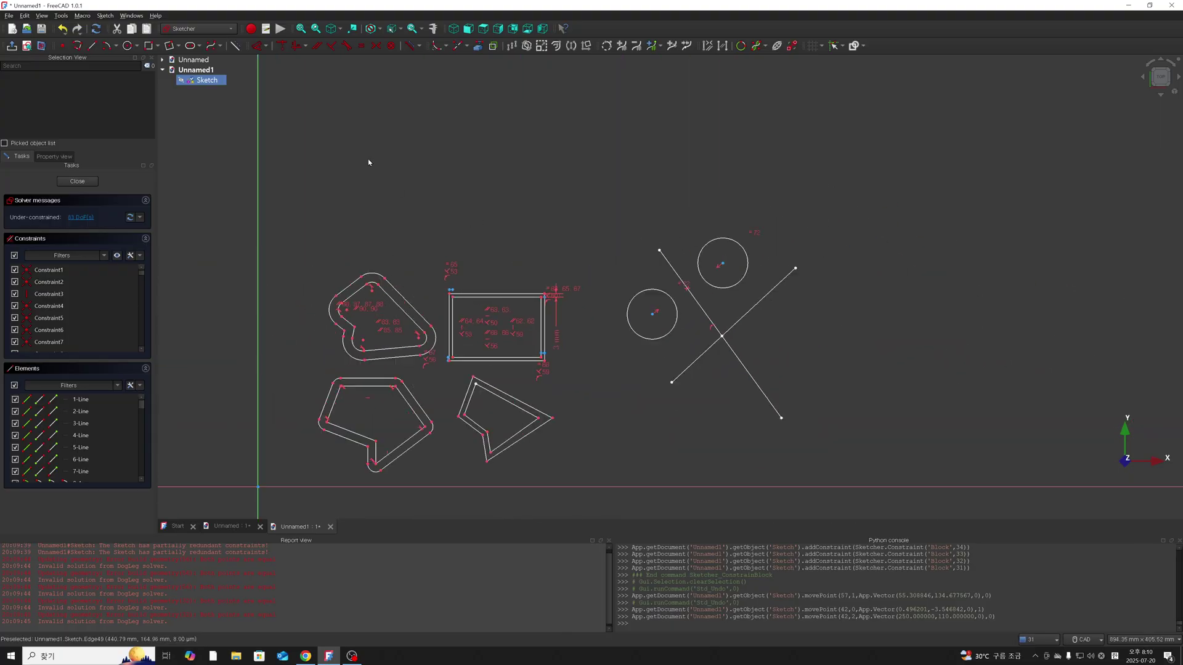
{"action": "scroll", "coordinate": [394, 185], "scroll_direction": "up", "scroll_amount": 2}
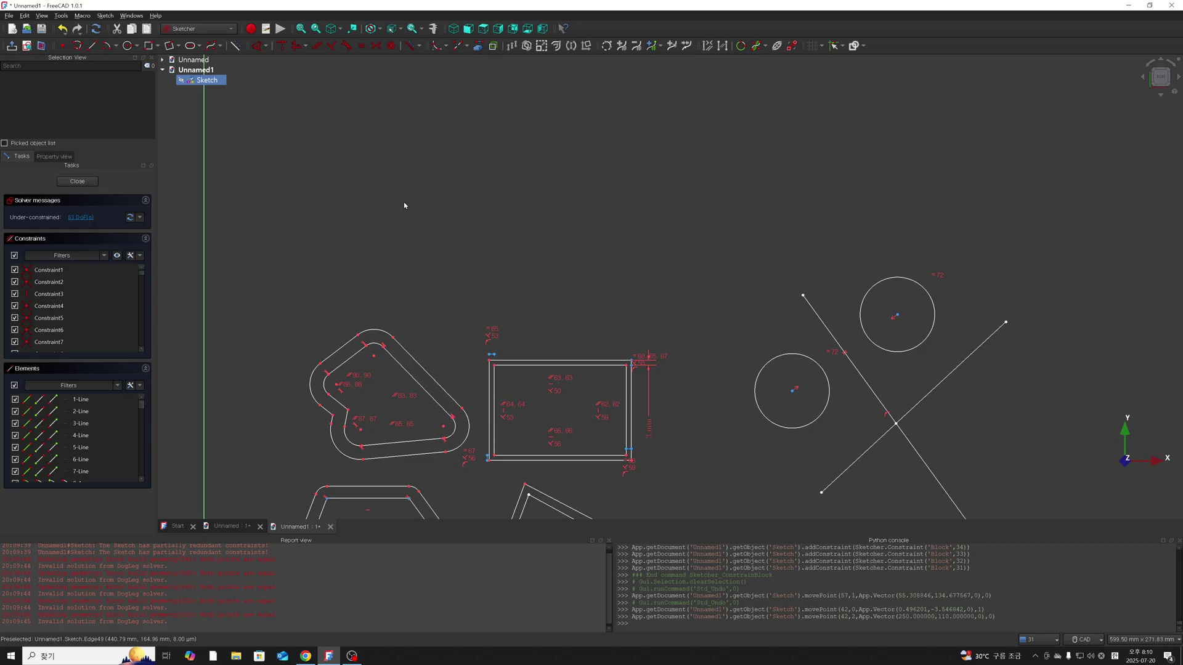
Draw a closed five-vertex notched polyline above the rounded profile and select it.
{"action": "left_click", "coordinate": [77, 46]}
{"action": "left_click", "coordinate": [435, 188]}
{"action": "left_click", "coordinate": [409, 248]}
{"action": "left_click", "coordinate": [477, 272]}
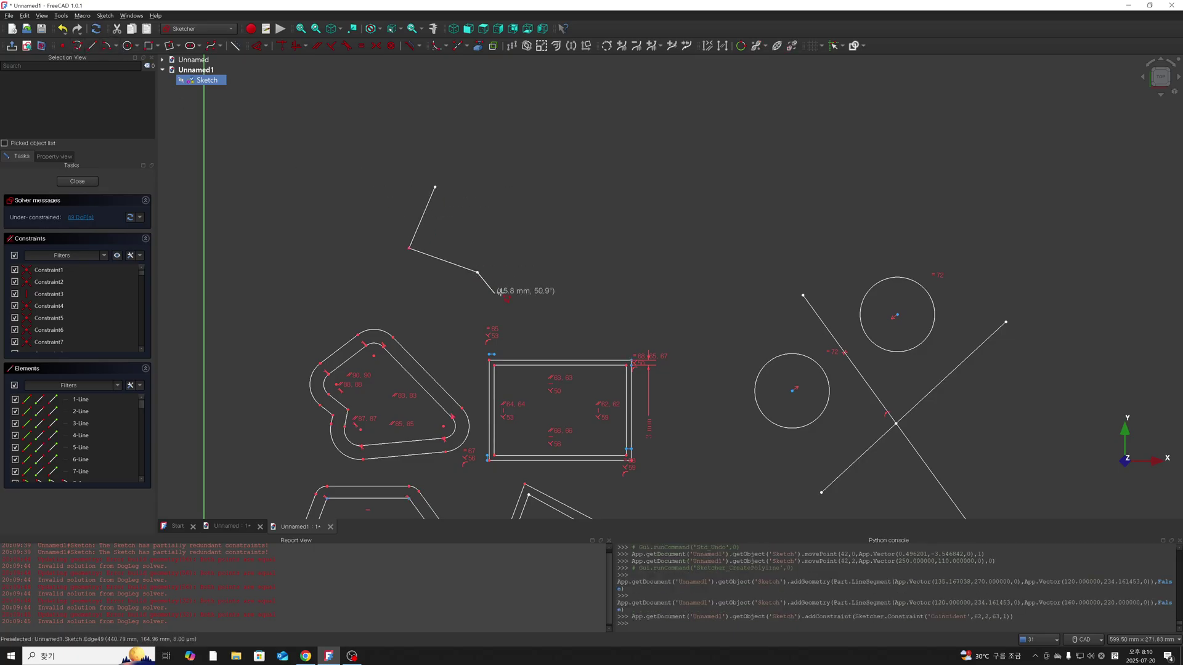
{"action": "left_click", "coordinate": [484, 310]}
{"action": "left_click", "coordinate": [562, 293]}
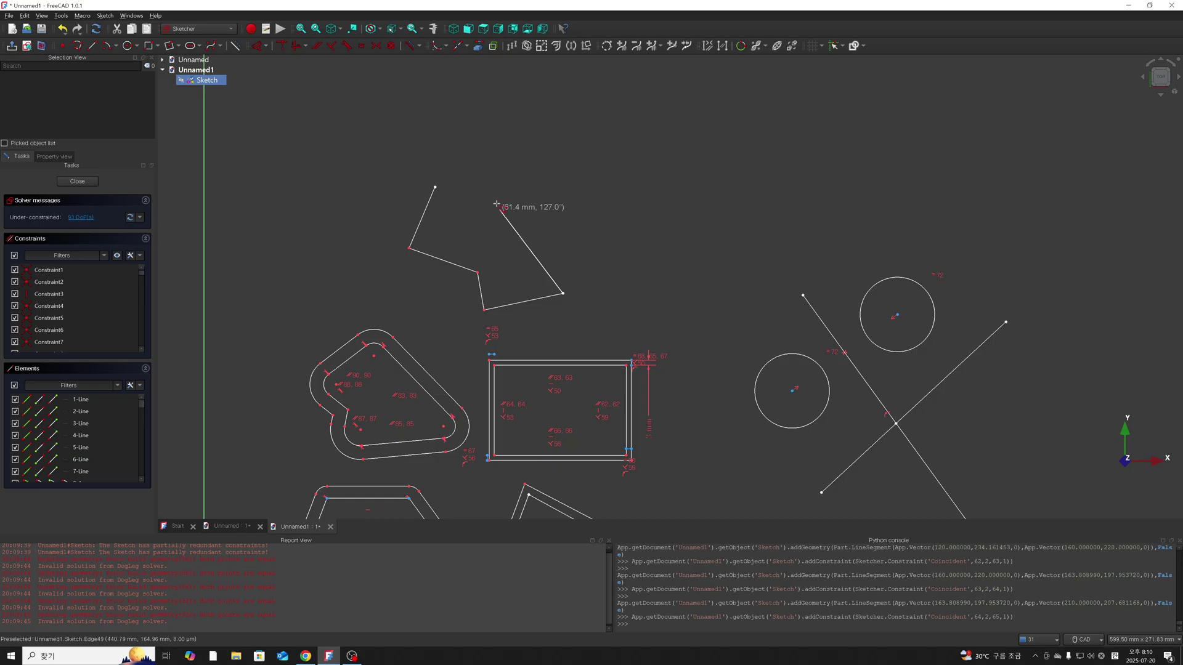
{"action": "left_click", "coordinate": [435, 188]}
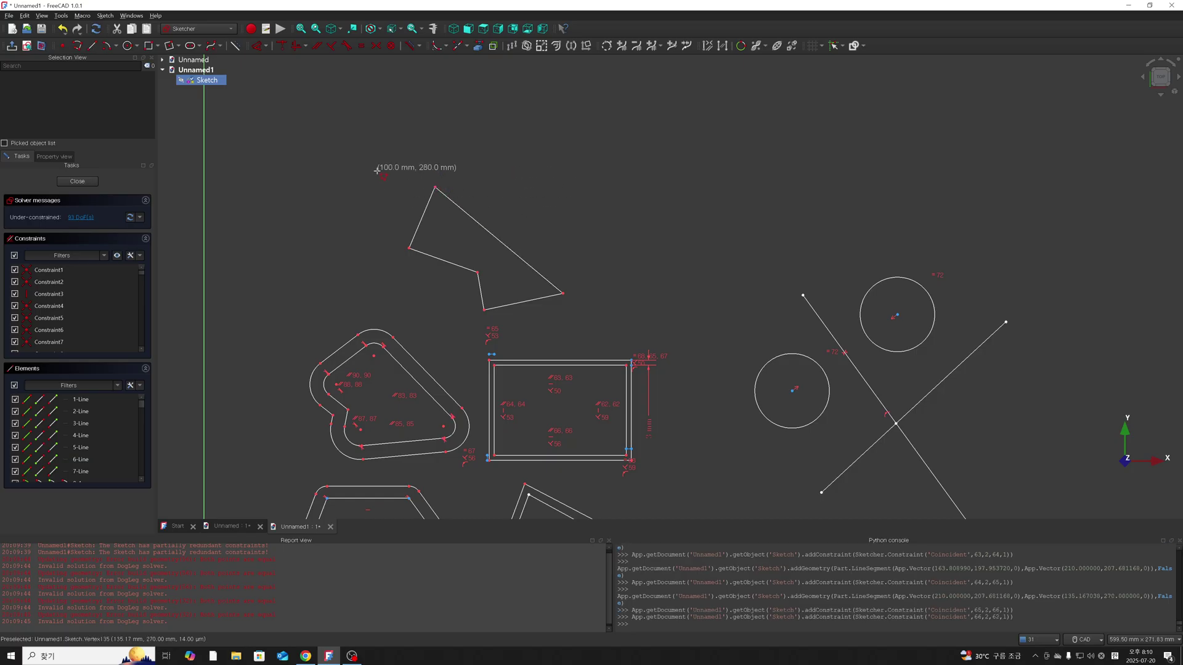
{"action": "key", "text": "Escape"}
{"action": "left_click_drag", "start_coordinate": [388, 166], "coordinate": [595, 316]}
{"action": "left_click", "coordinate": [391, 45]}
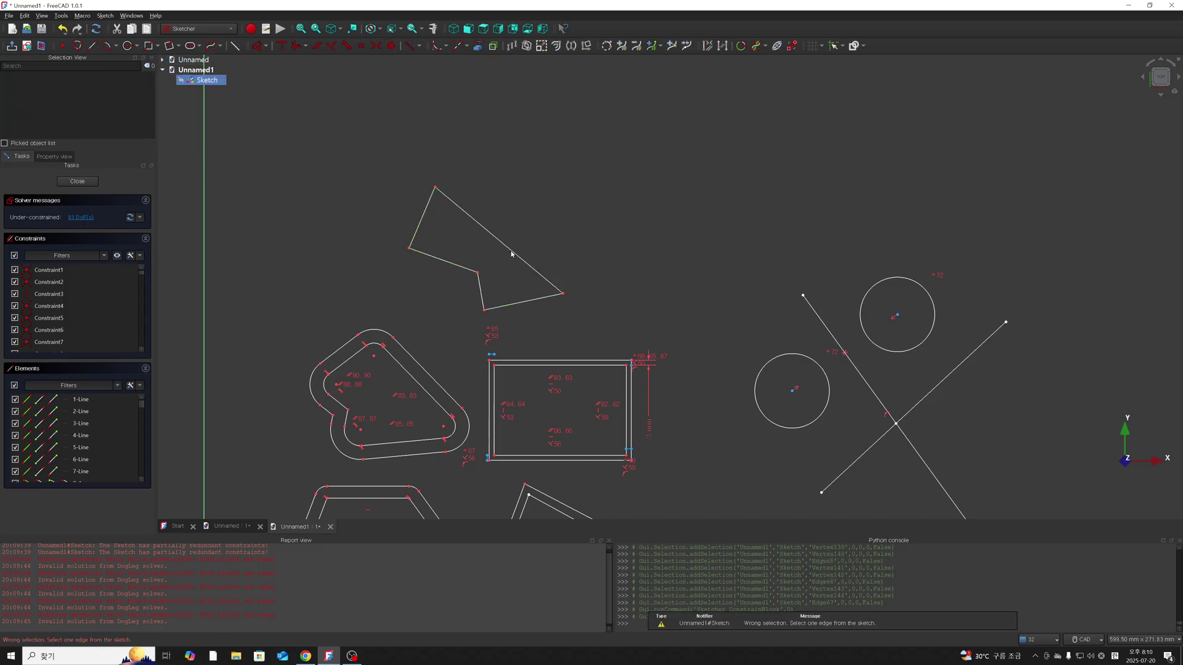
Select all five edges of the notched polygon.
{"action": "scroll", "coordinate": [525, 266], "scroll_direction": "up", "scroll_amount": 2}
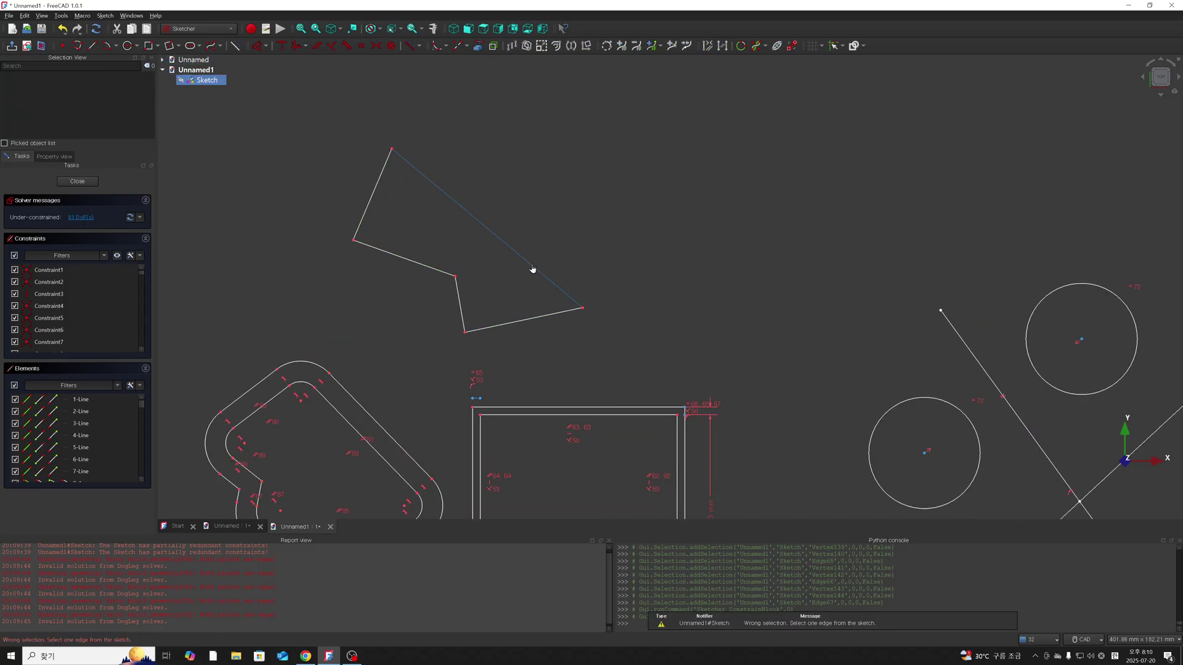
{"action": "scroll", "coordinate": [503, 272], "scroll_direction": "down", "scroll_amount": 2}
{"action": "scroll", "coordinate": [396, 192], "scroll_direction": "up", "scroll_amount": 2}
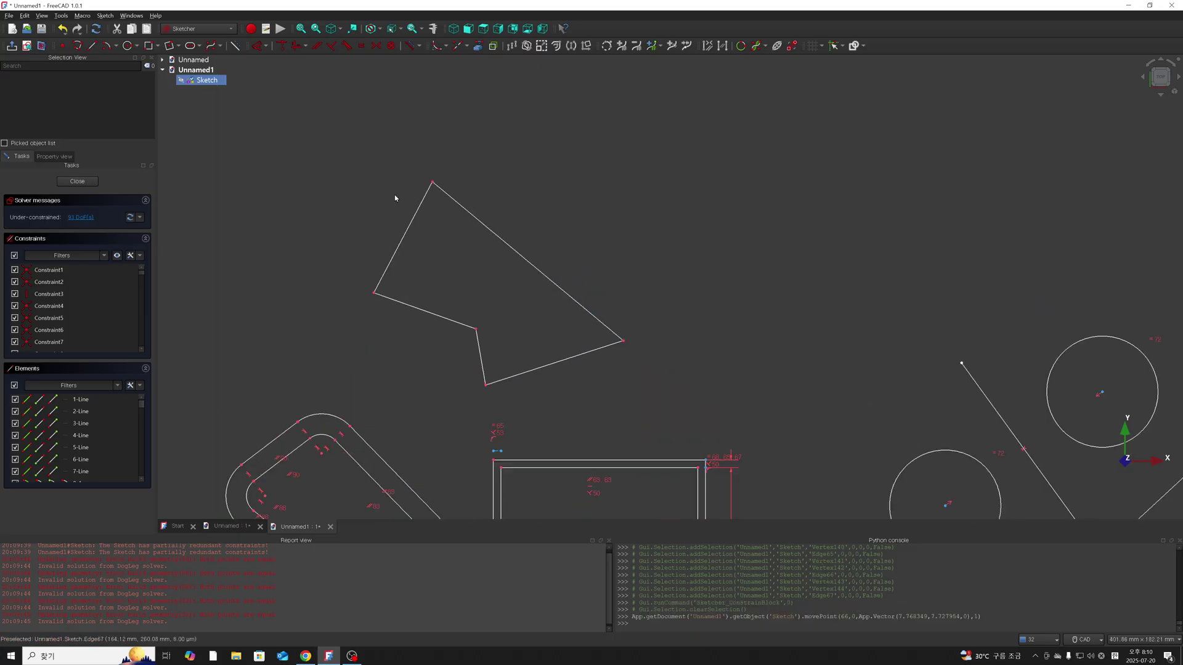
{"action": "mouse_move", "coordinate": [362, 165]}
{"action": "left_mouse_down"}
{"action": "mouse_move", "coordinate": [540, 322]}
{"action": "mouse_move", "coordinate": [673, 405]}
{"action": "left_mouse_up"}
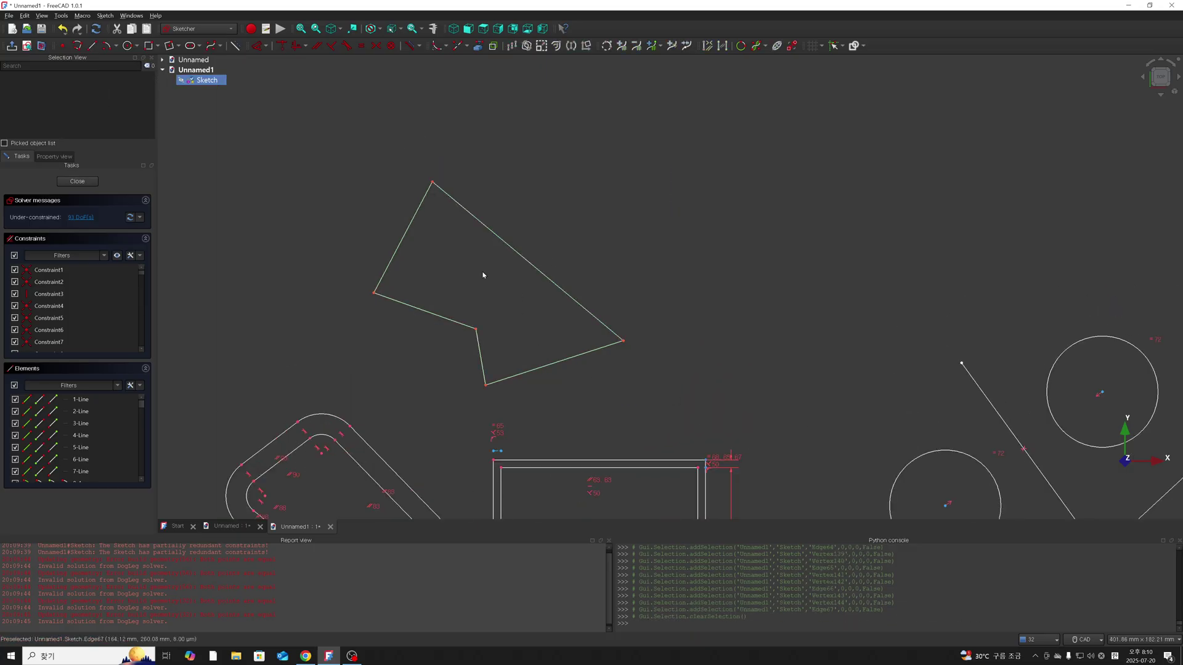
{"action": "left_click", "coordinate": [404, 235]}
{"action": "left_click", "coordinate": [497, 236]}
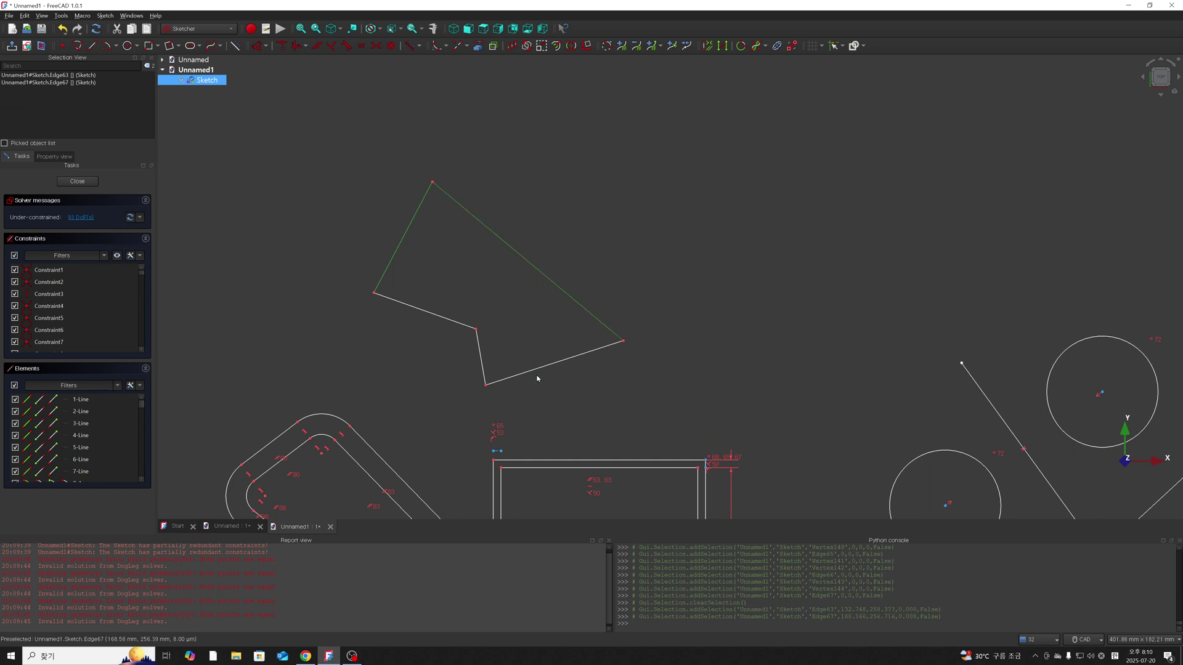
{"action": "left_click", "coordinate": [546, 368]}
{"action": "left_click", "coordinate": [480, 360]}
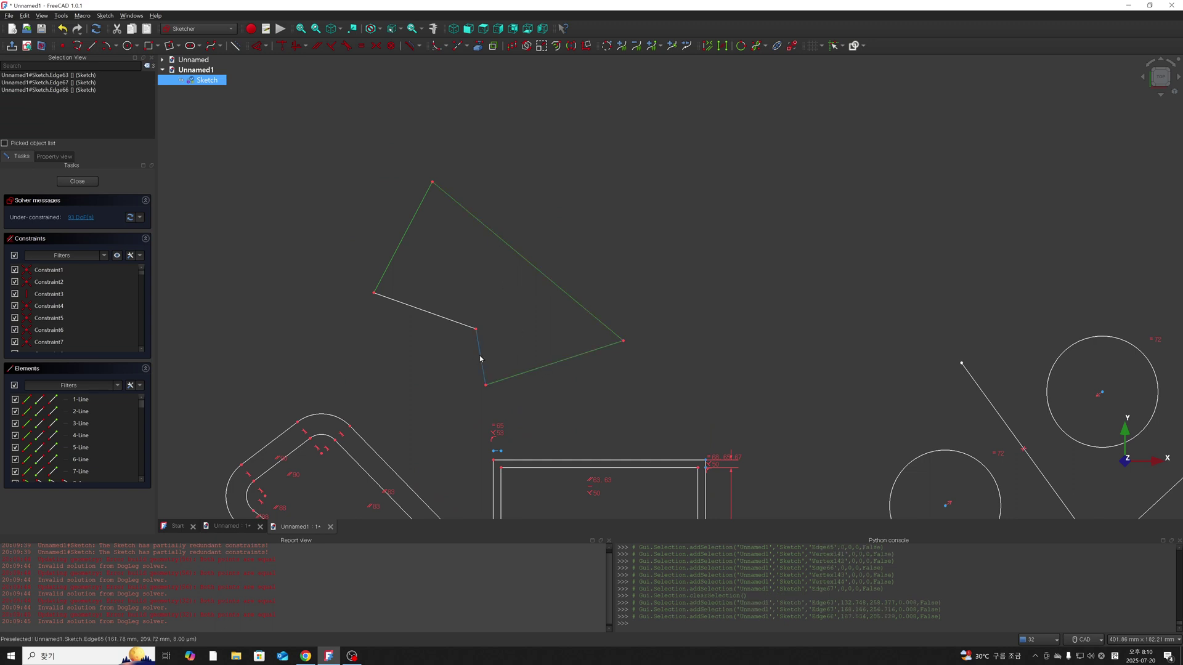
{"action": "left_click", "coordinate": [445, 319]}
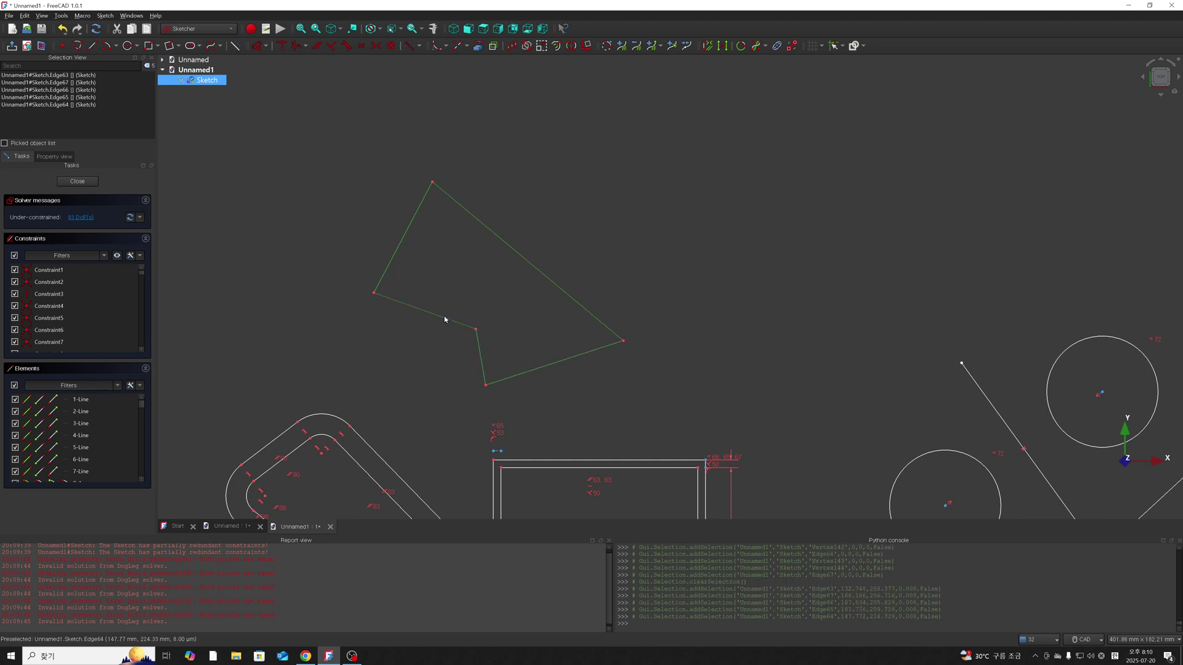
Apply Block constraints to the five edges and reselect the whole polygon.
{"action": "left_click", "coordinate": [391, 46]}
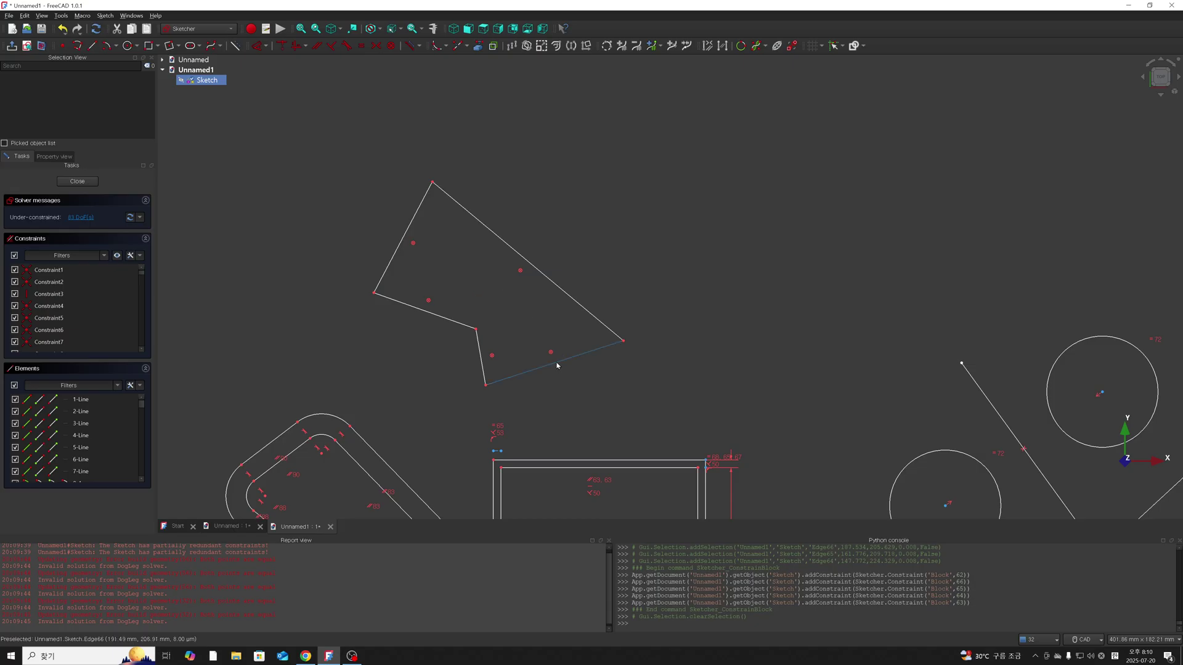
{"action": "left_click_drag", "start_coordinate": [554, 364], "coordinate": [589, 398]}
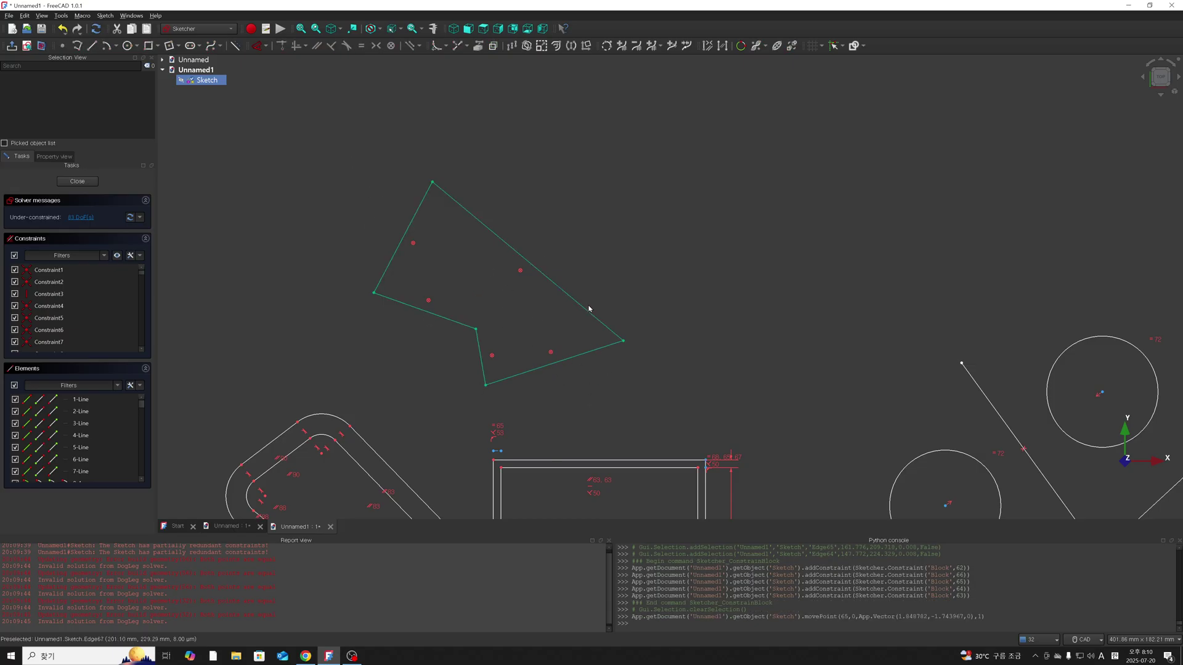
{"action": "middle_click_drag", "start_coordinate": [589, 309], "coordinate": [711, 288]}
{"action": "left_click_drag", "start_coordinate": [468, 140], "coordinate": [777, 378]}
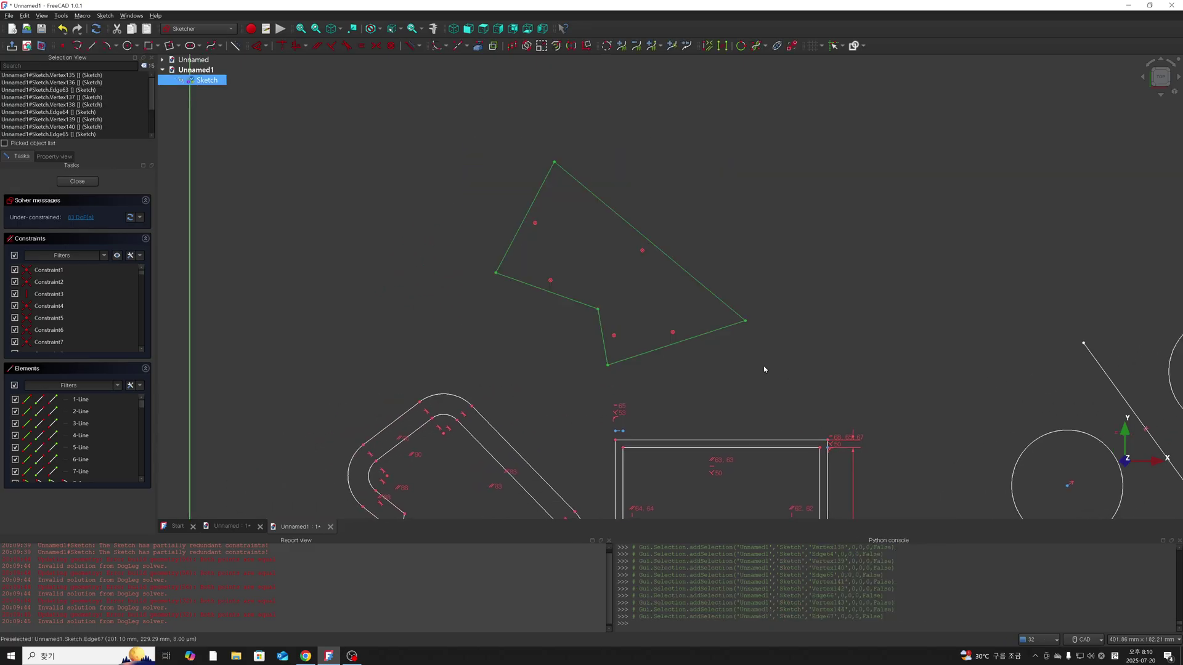
Offset the notched polygon using Intersection mode for sharp corners.
{"action": "left_click", "coordinate": [558, 45]}
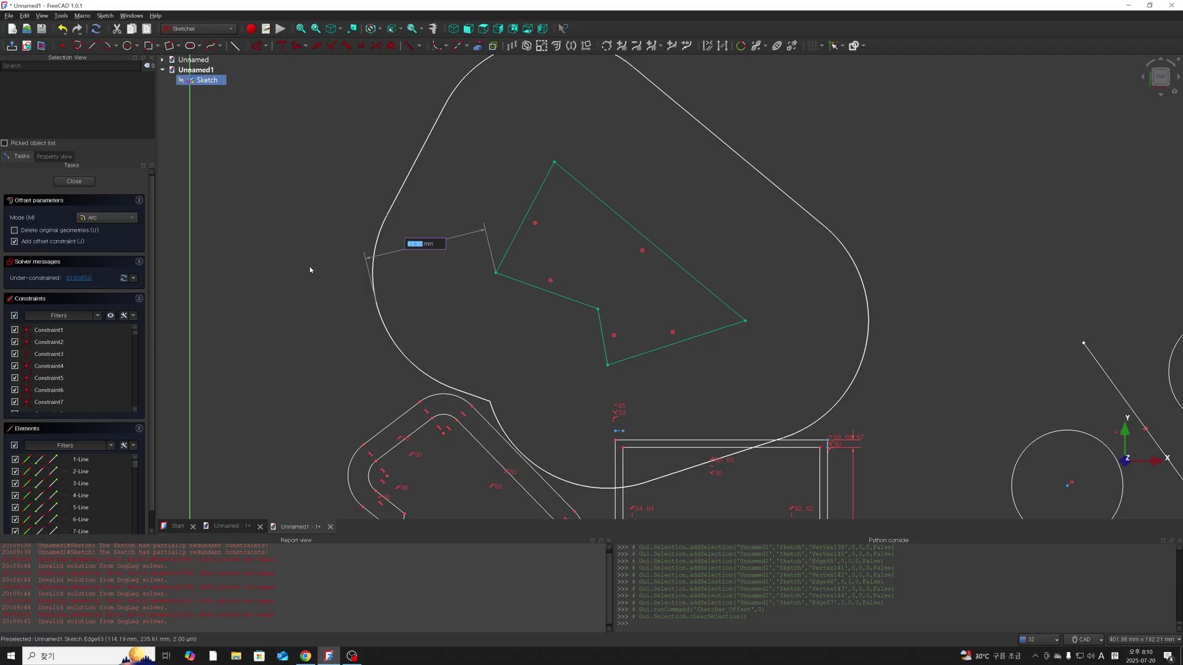
{"action": "left_click", "coordinate": [135, 220]}
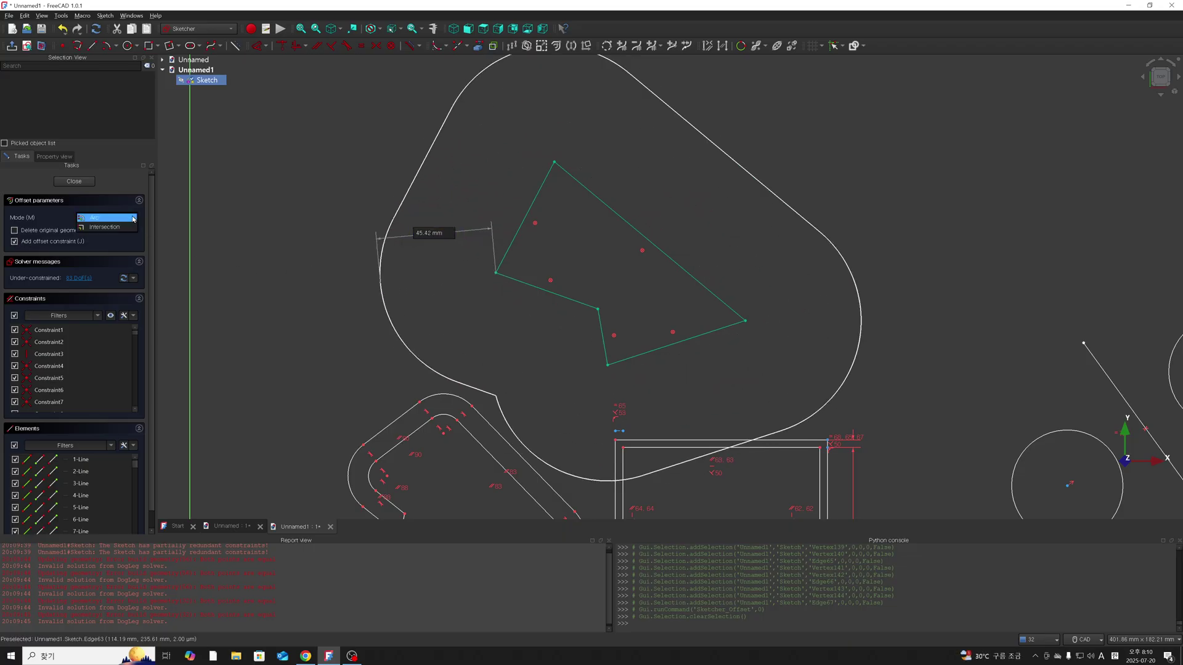
{"action": "left_click", "coordinate": [123, 228]}
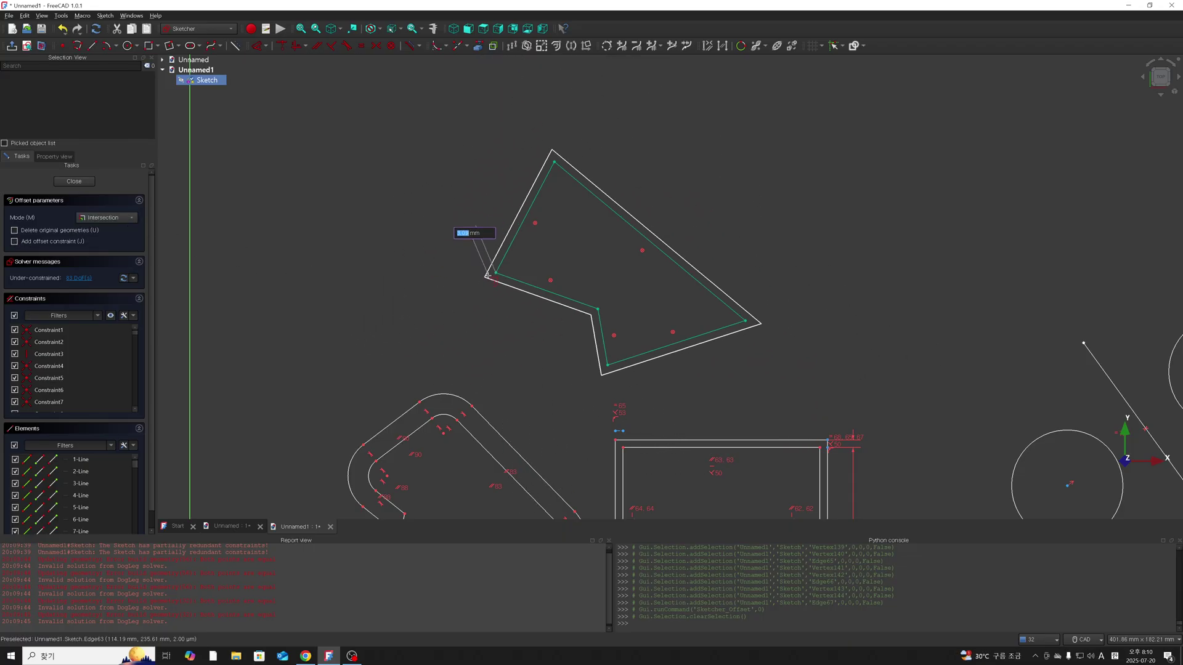
{"action": "left_click", "coordinate": [478, 300]}
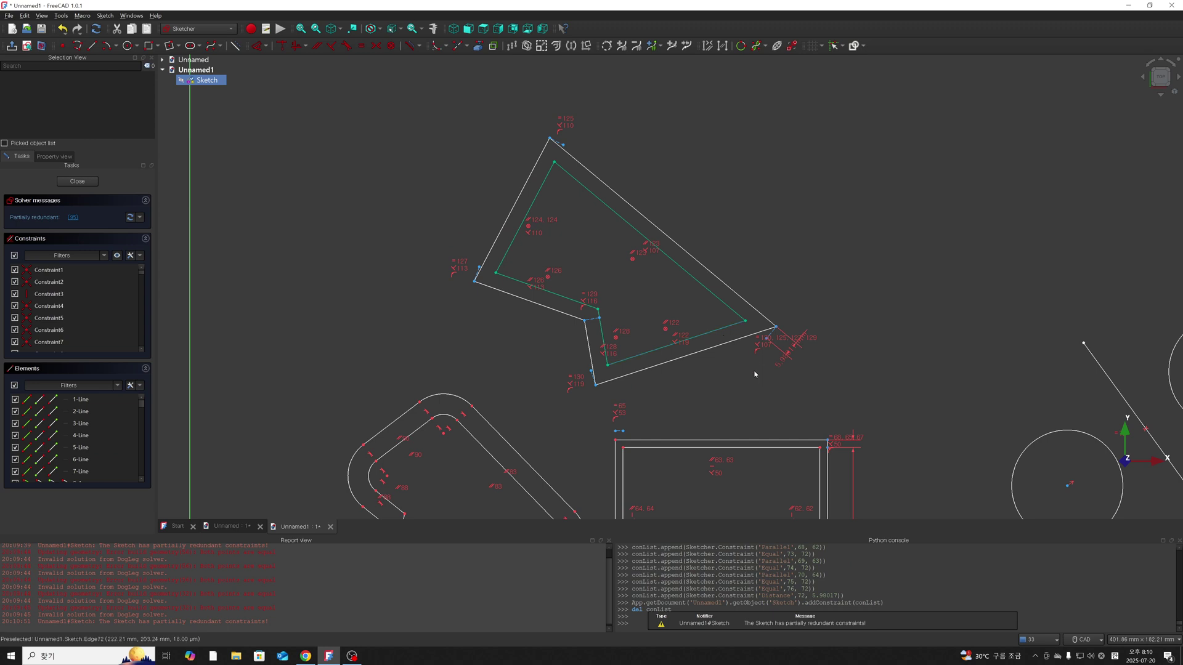
Set the offset distance dimension to 6 mm and try dragging a polygon corner.
{"action": "left_click_drag", "start_coordinate": [775, 364], "coordinate": [728, 403]}
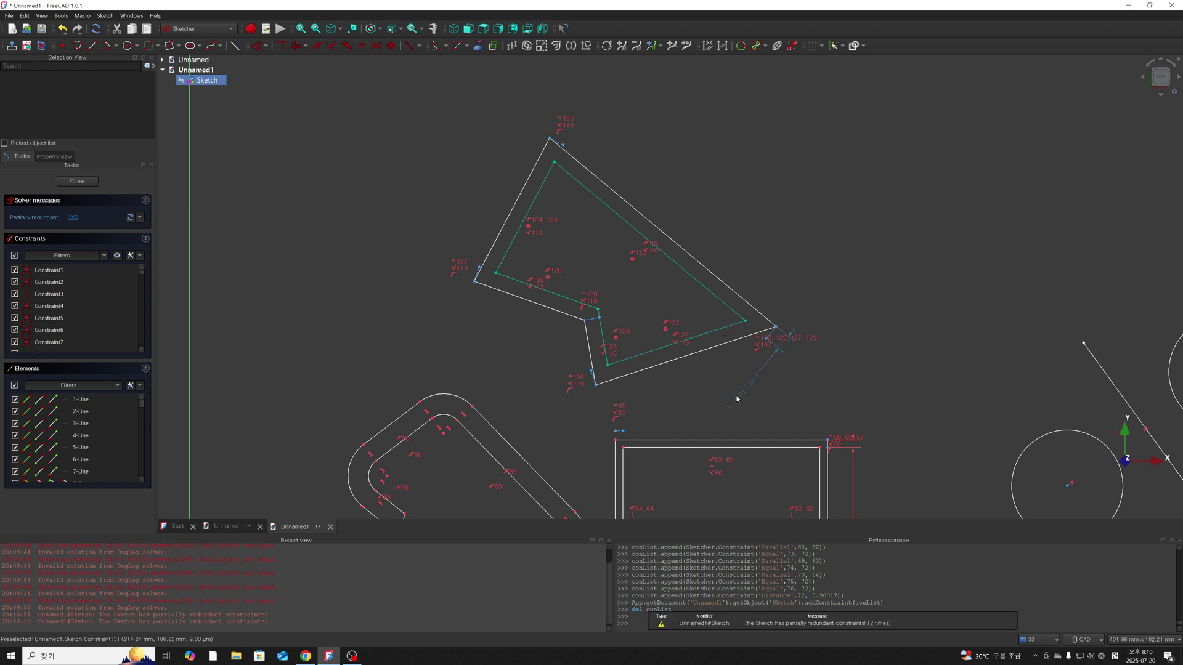
{"action": "double_click", "coordinate": [736, 397]}
{"action": "key", "text": "Return"}
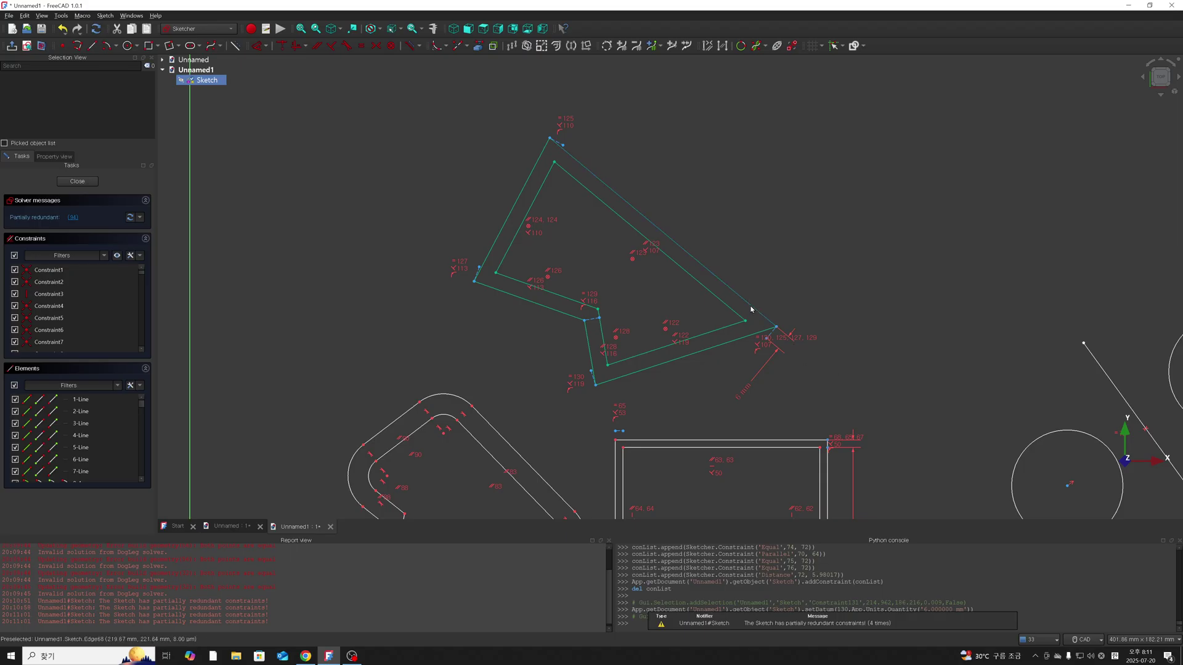
{"action": "left_click", "coordinate": [516, 313]}
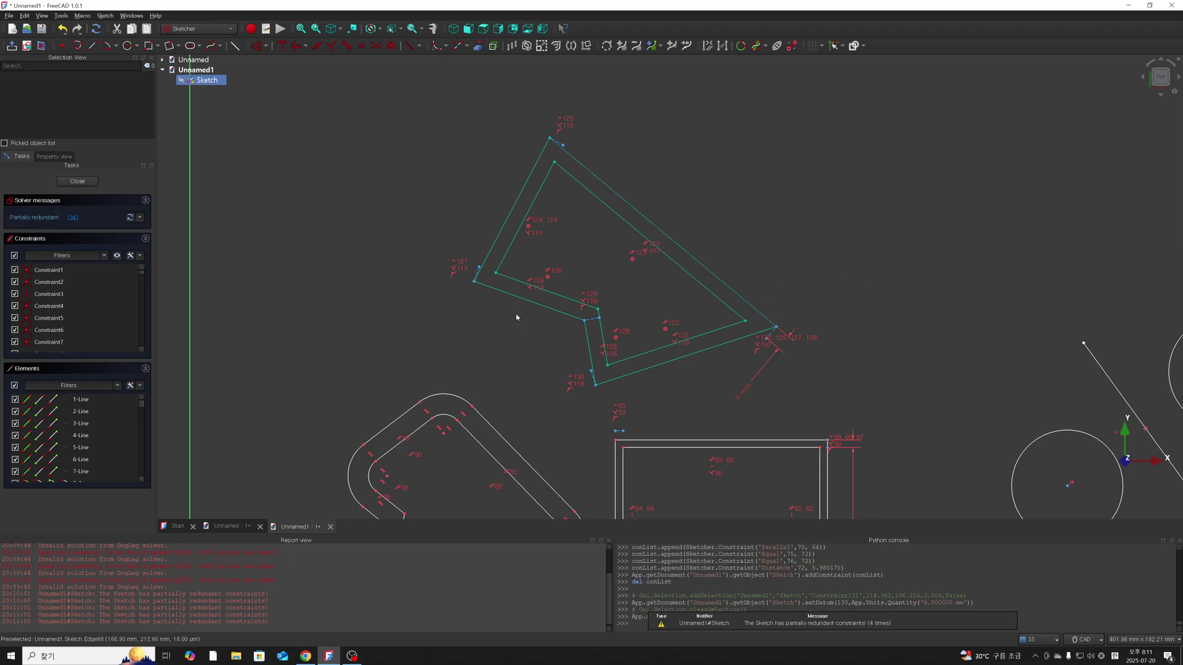
{"action": "left_click_drag", "start_coordinate": [508, 218], "coordinate": [465, 203]}
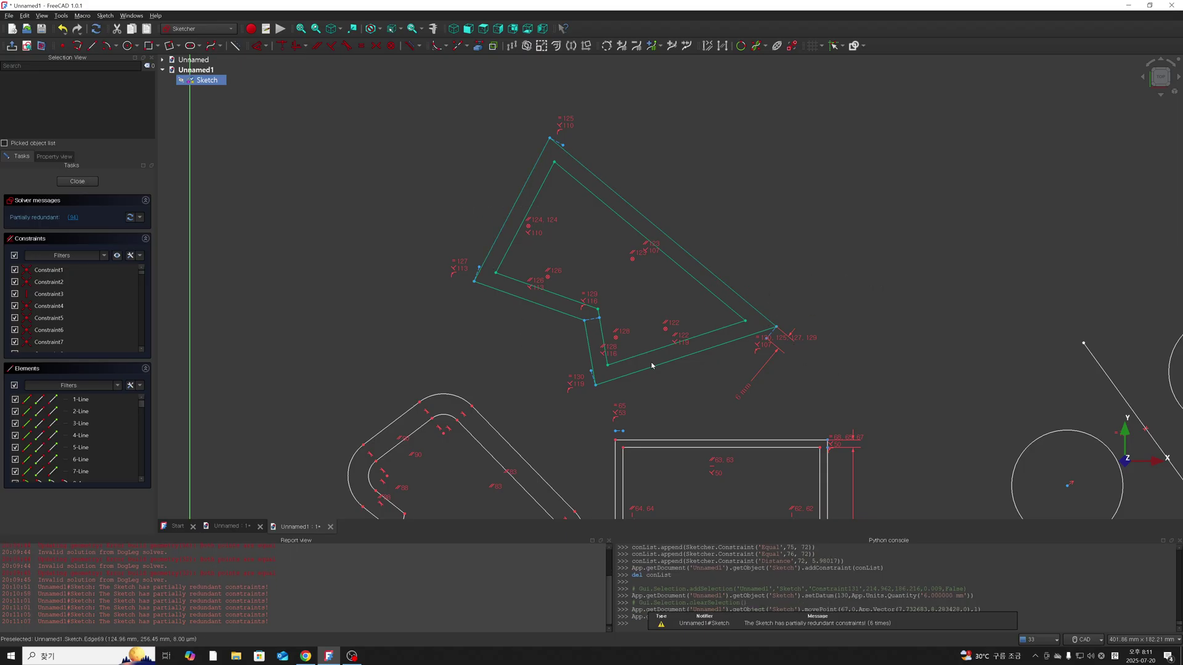
Delete the 6 mm offset dimension, undoing once before deleting it again.
{"action": "left_click", "coordinate": [744, 391]}
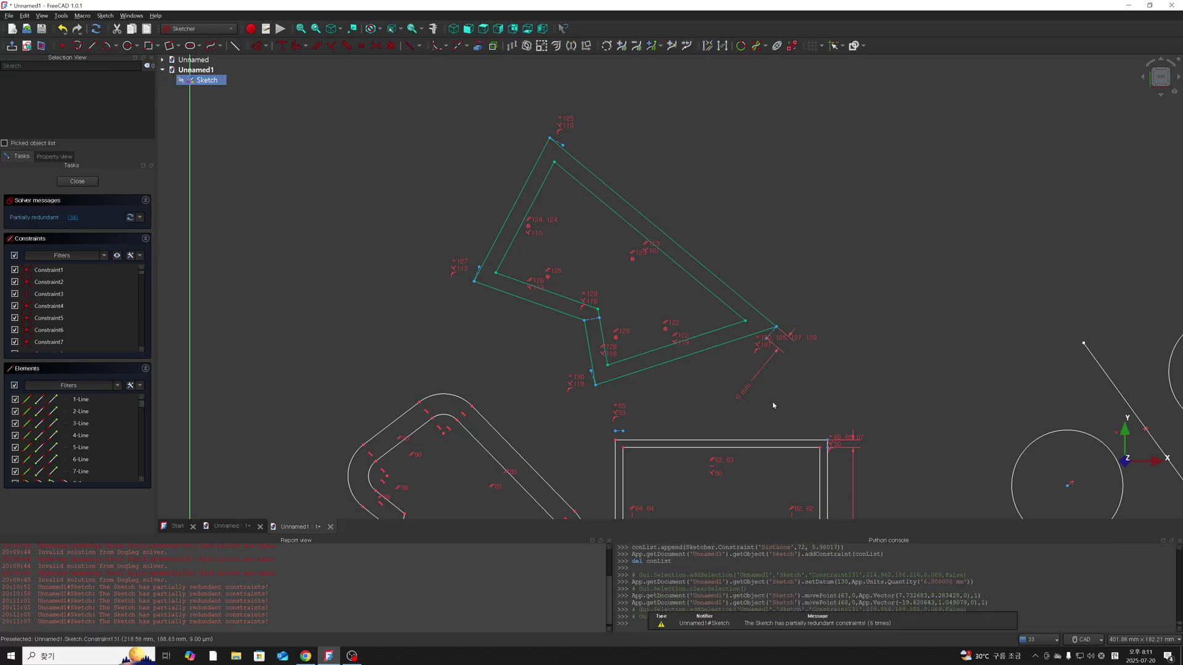
{"action": "left_click", "coordinate": [747, 391]}
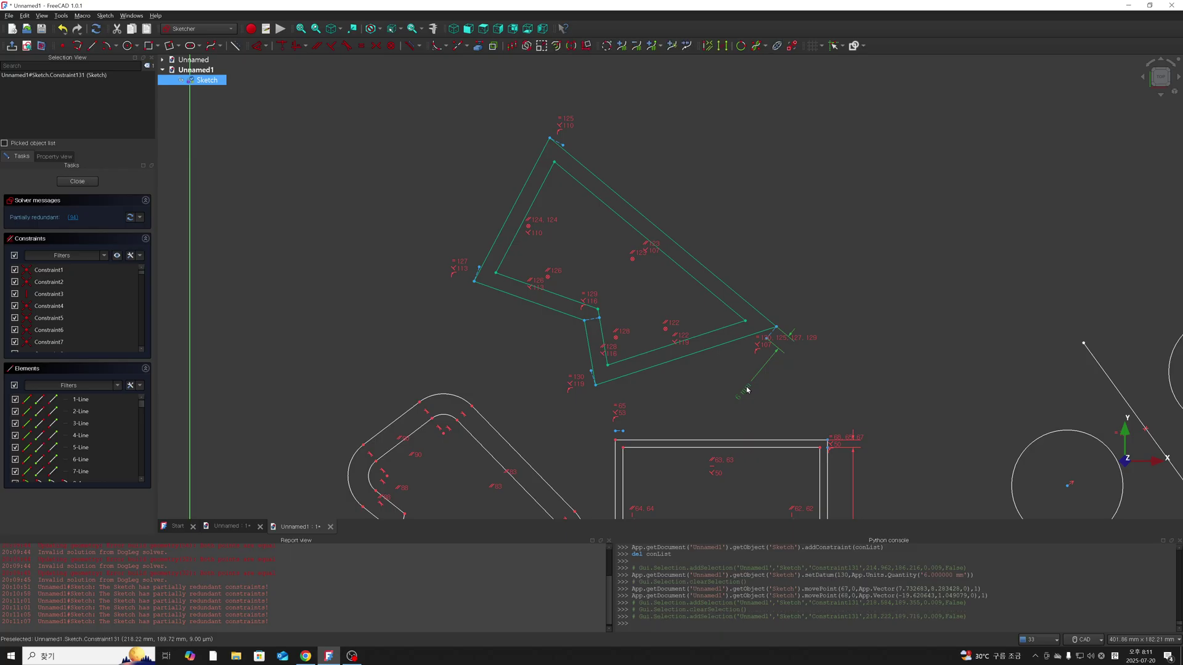
{"action": "key", "text": "Delete"}
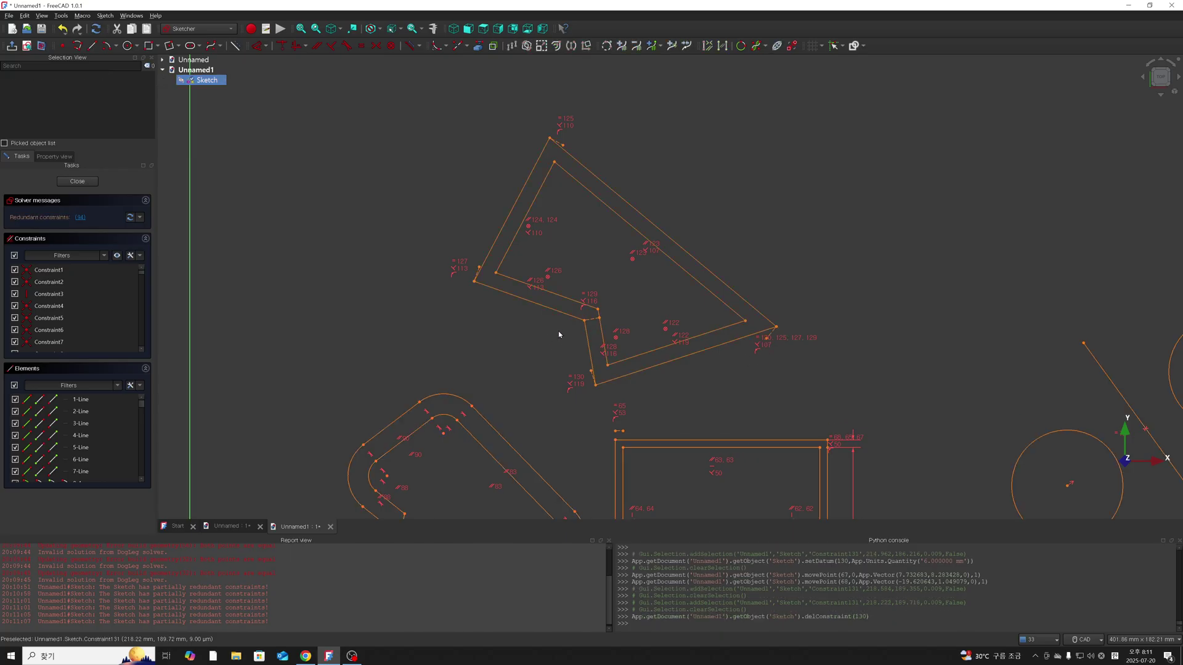
{"action": "key", "text": "ctrl+z"}
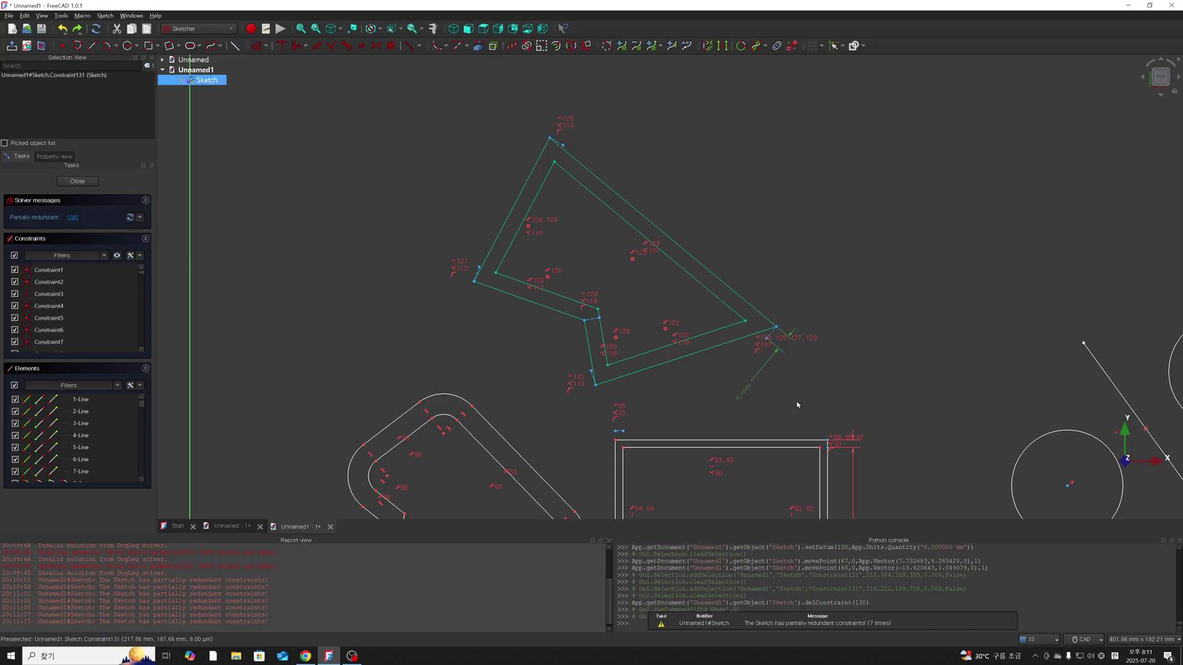
{"action": "key", "text": "Delete"}
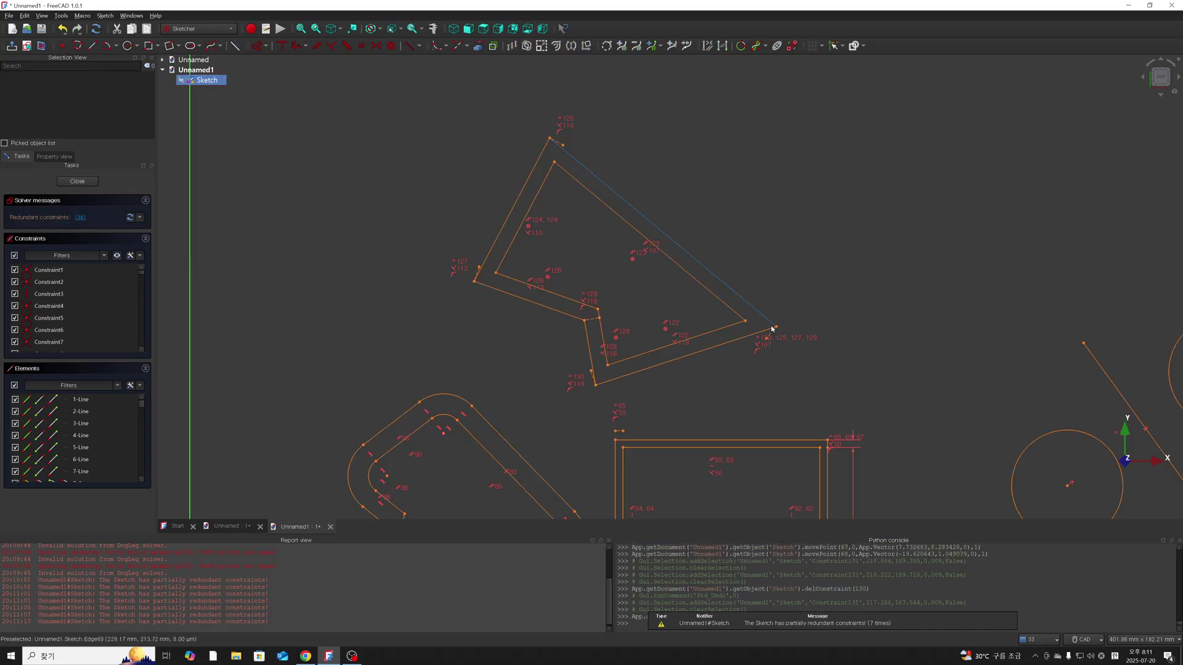
Drag the outer outline's edges outward, away from the inner polygon.
{"action": "mouse_move", "coordinate": [762, 320]}
{"action": "left_mouse_down"}
{"action": "mouse_move", "coordinate": [837, 253]}
{"action": "mouse_move", "coordinate": [804, 245]}
{"action": "left_mouse_up"}
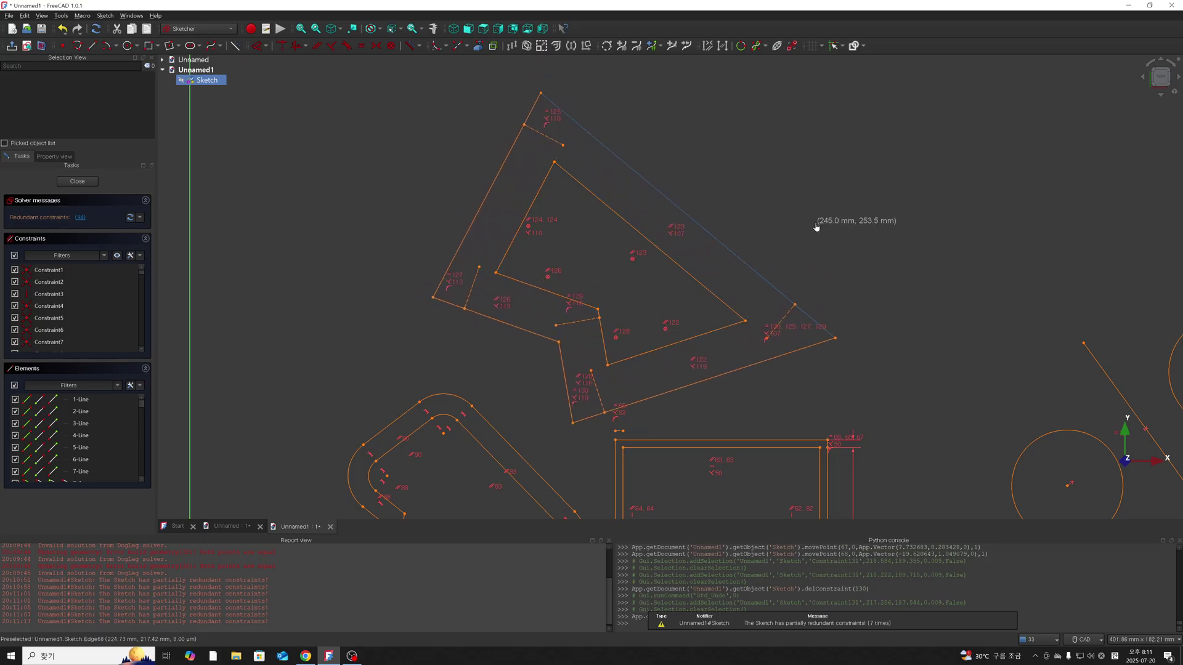
{"action": "left_click_drag", "start_coordinate": [804, 245], "coordinate": [816, 227]}
{"action": "left_click_drag", "start_coordinate": [714, 385], "coordinate": [708, 369]}
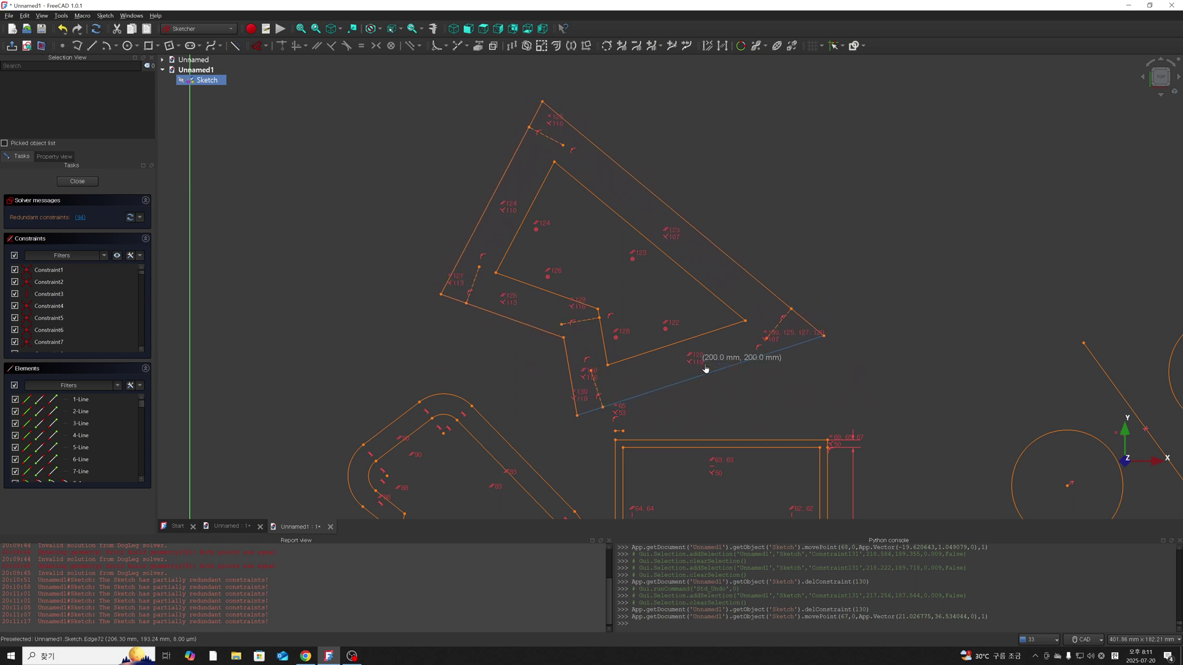
{"action": "left_click_drag", "start_coordinate": [708, 370], "coordinate": [696, 354]}
{"action": "scroll", "coordinate": [726, 406], "scroll_direction": "down", "scroll_amount": 2}
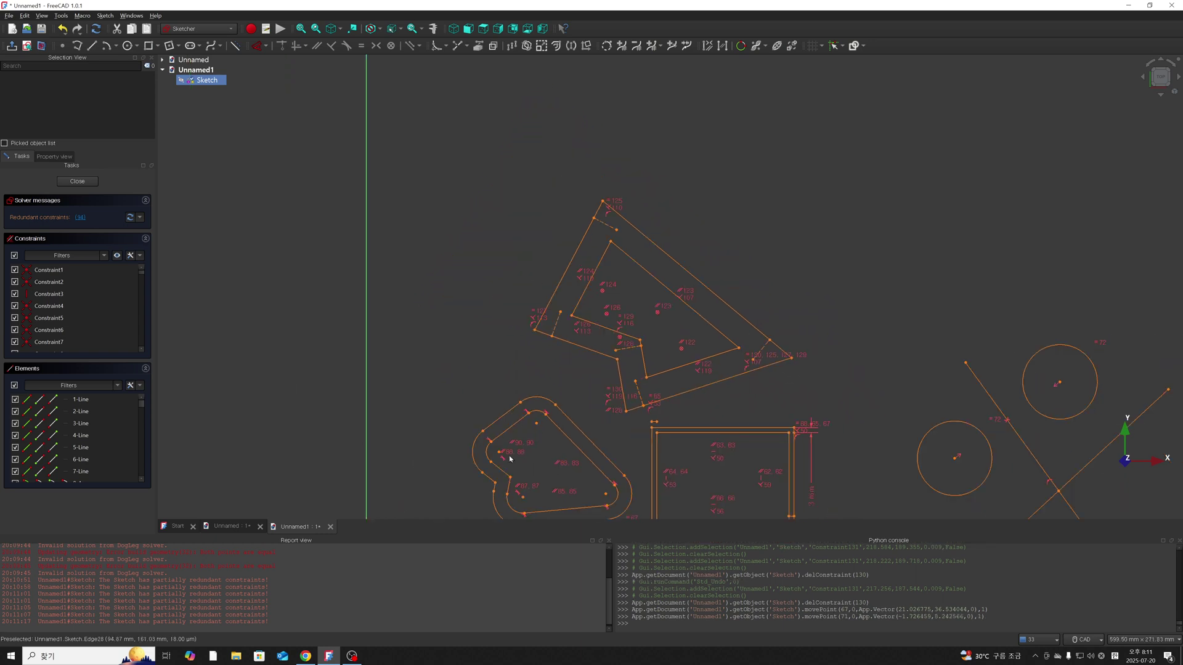
Select the redundant constraints and delete Constraint94 from the constraints list.
{"action": "left_click", "coordinate": [79, 217]}
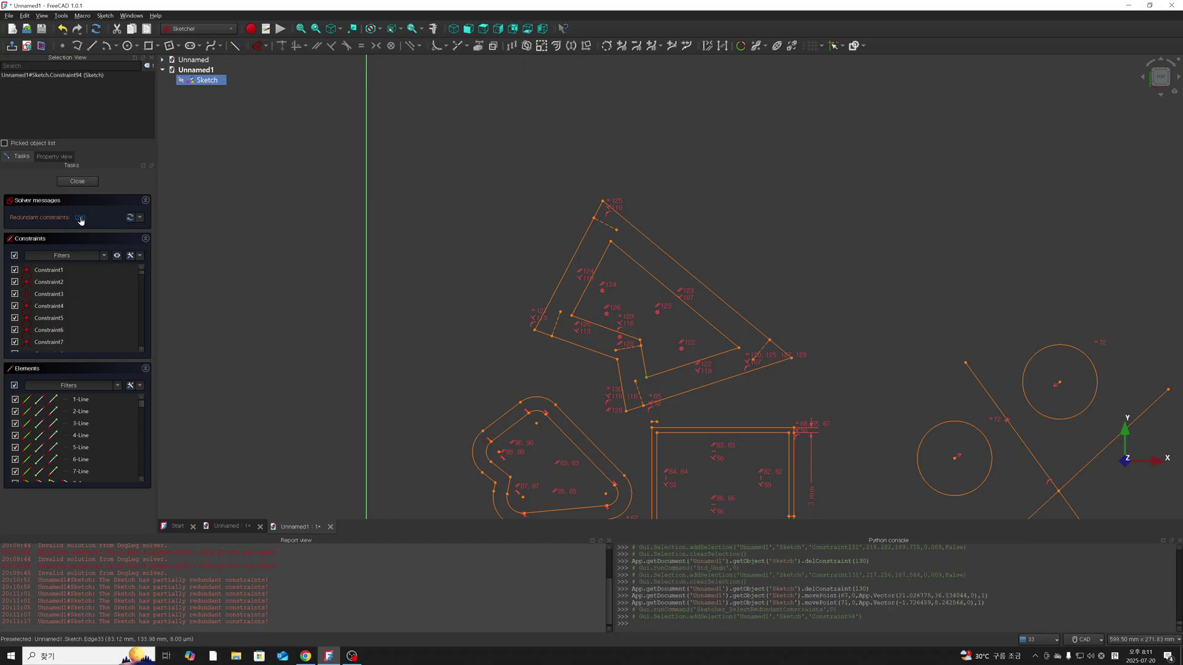
{"action": "left_click", "coordinate": [177, 297]}
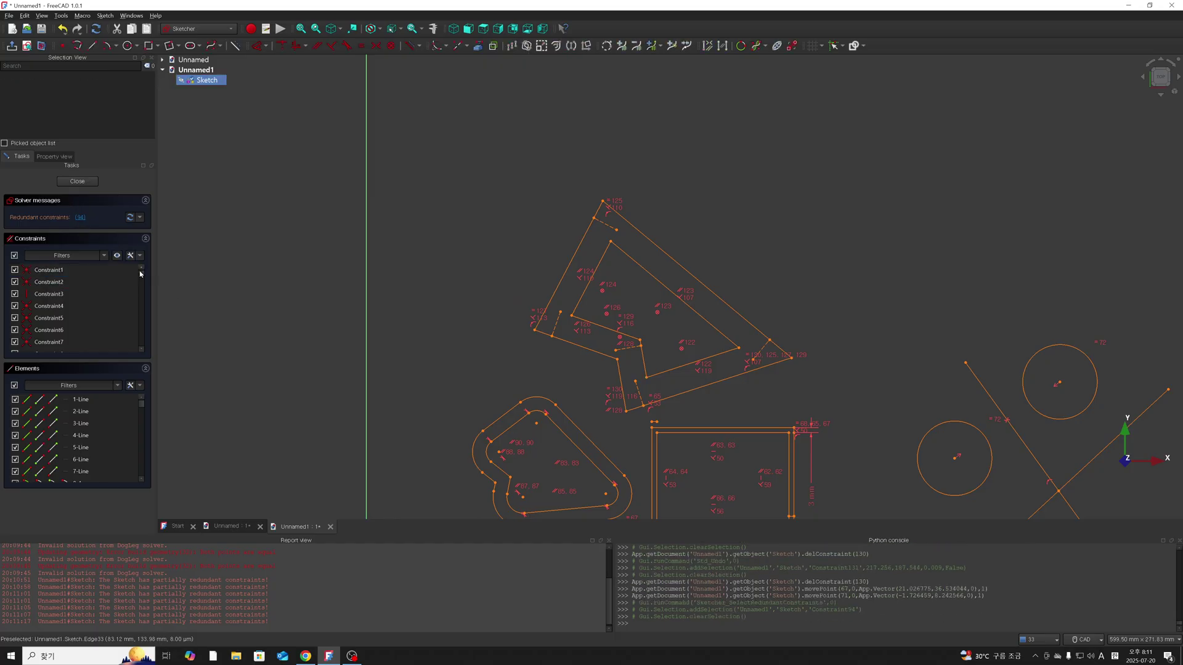
{"action": "mouse_move", "coordinate": [147, 324]}
{"action": "left_mouse_down"}
{"action": "mouse_move", "coordinate": [147, 368]}
{"action": "mouse_move", "coordinate": [143, 282]}
{"action": "left_mouse_up"}
{"action": "left_click", "coordinate": [77, 218]}
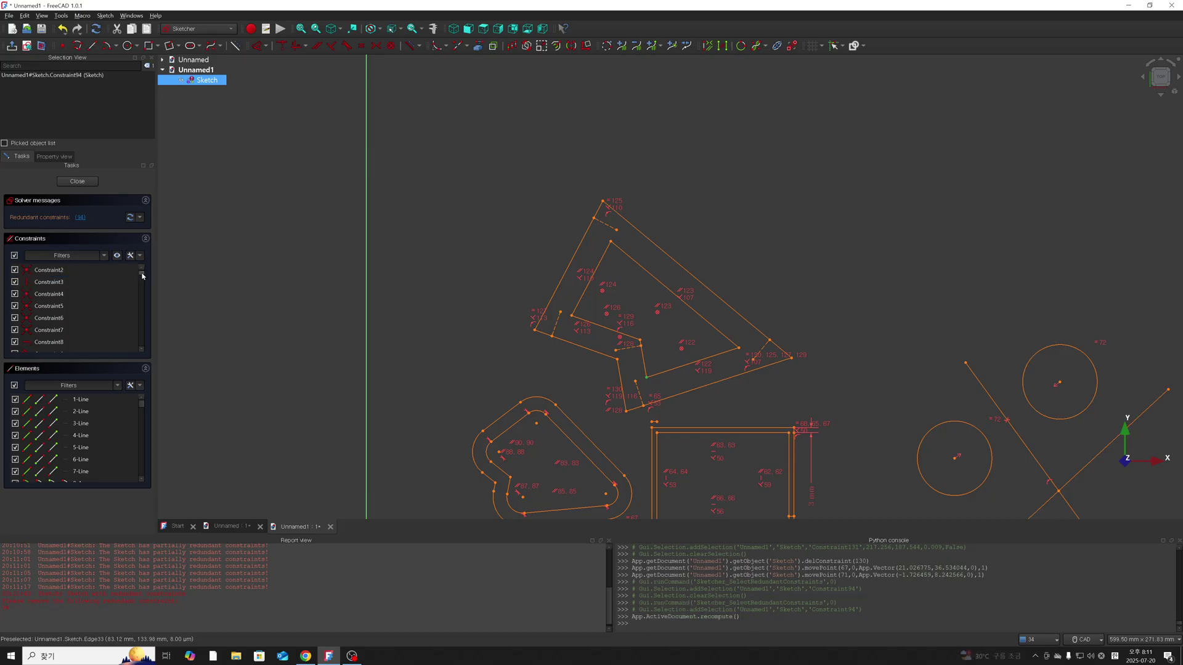
{"action": "left_click_drag", "start_coordinate": [141, 271], "coordinate": [142, 325]}
{"action": "left_click", "coordinate": [64, 322]}
{"action": "left_click", "coordinate": [64, 322]}
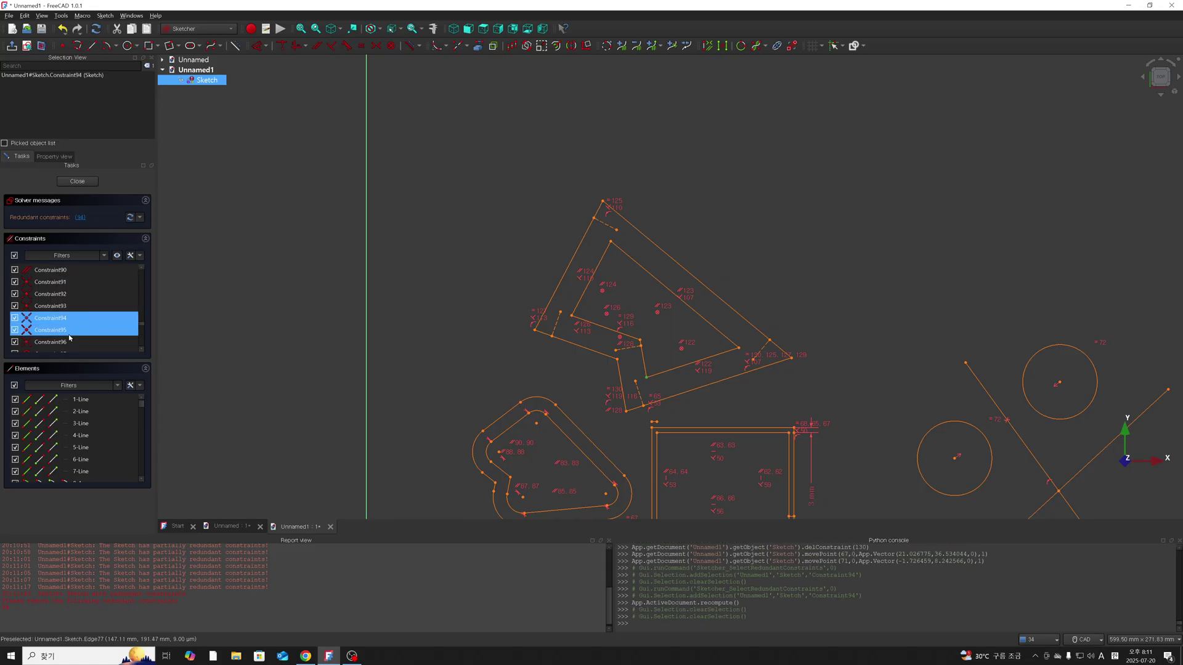
{"action": "left_click", "coordinate": [64, 322]}
{"action": "key", "text": "Delete"}
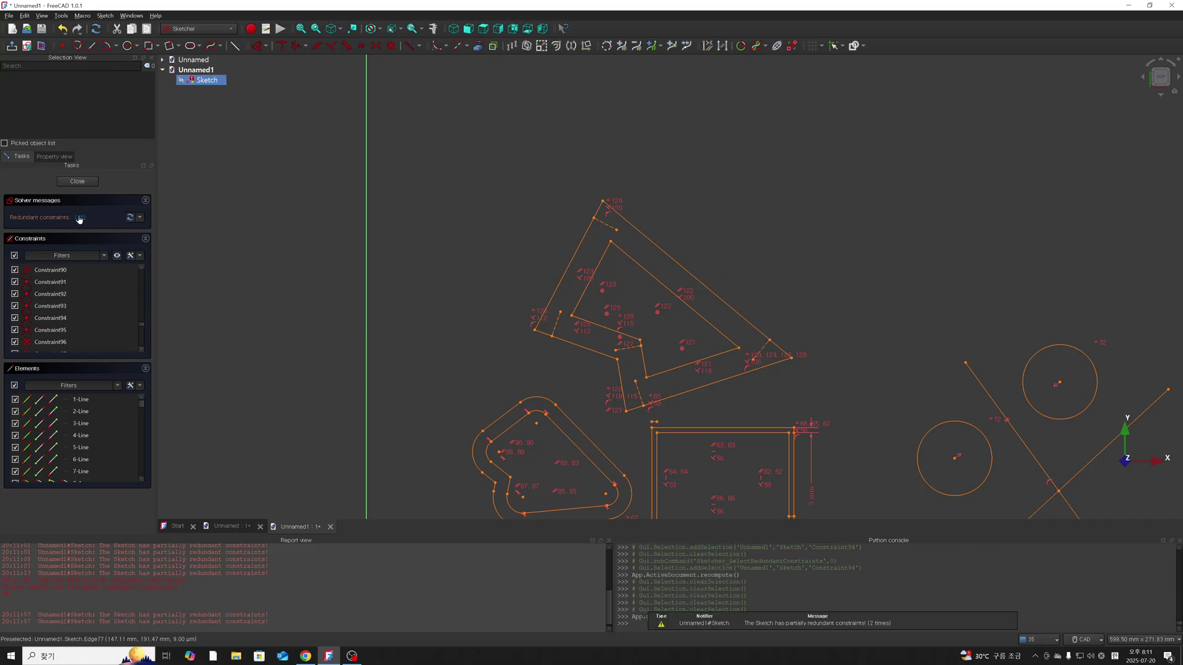
Delete the redundant Constraint95, then clear the selection.
{"action": "left_click", "coordinate": [81, 218]}
{"action": "key", "text": "Delete"}
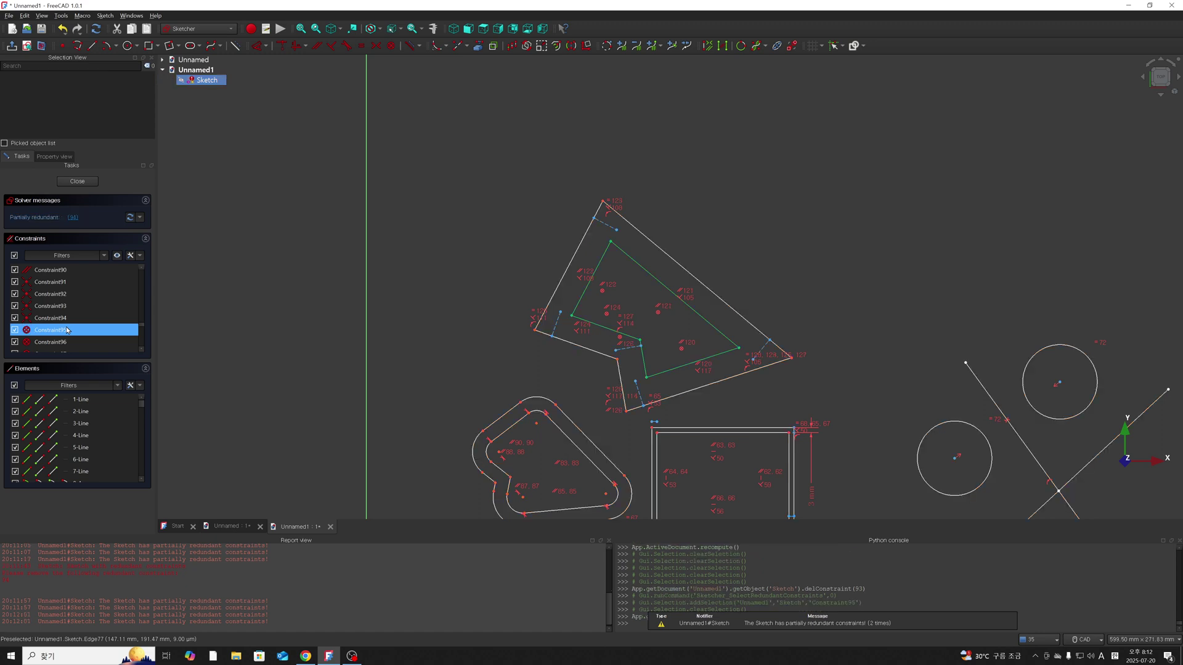
{"action": "left_click", "coordinate": [791, 357]}
{"action": "key", "text": "Escape"}
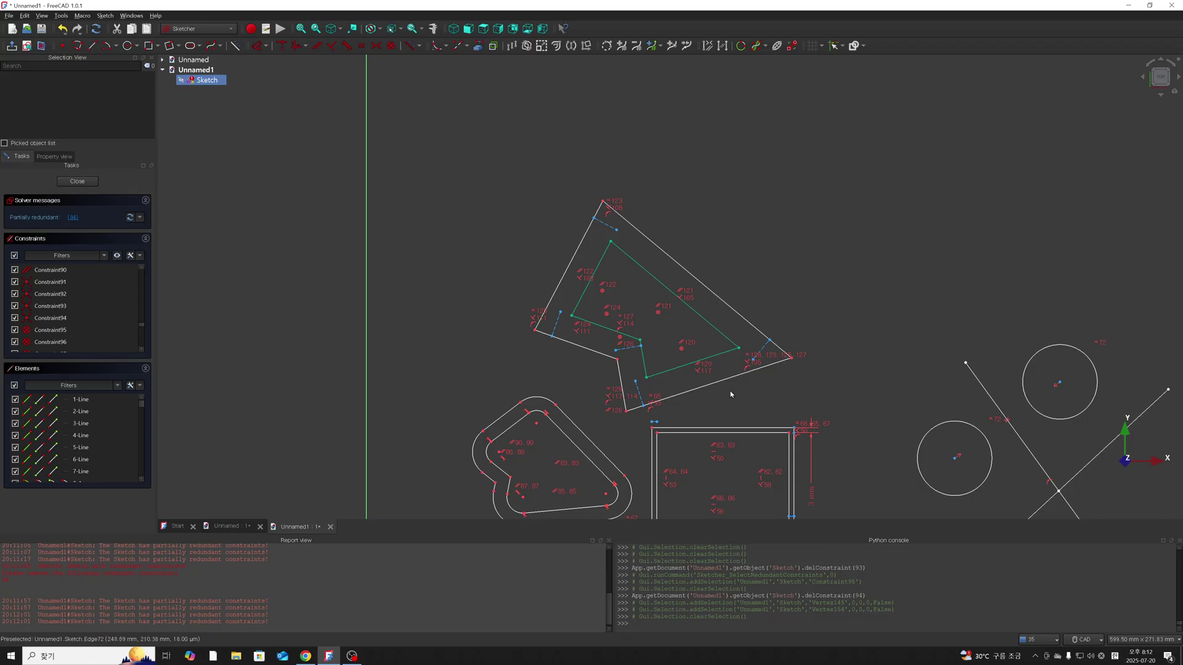
Drag a polygon corner and change the 3 mm dimension to 4 mm.
{"action": "mouse_move", "coordinate": [626, 410]}
{"action": "left_mouse_down"}
{"action": "mouse_move", "coordinate": [622, 389]}
{"action": "mouse_move", "coordinate": [646, 403]}
{"action": "left_mouse_up"}
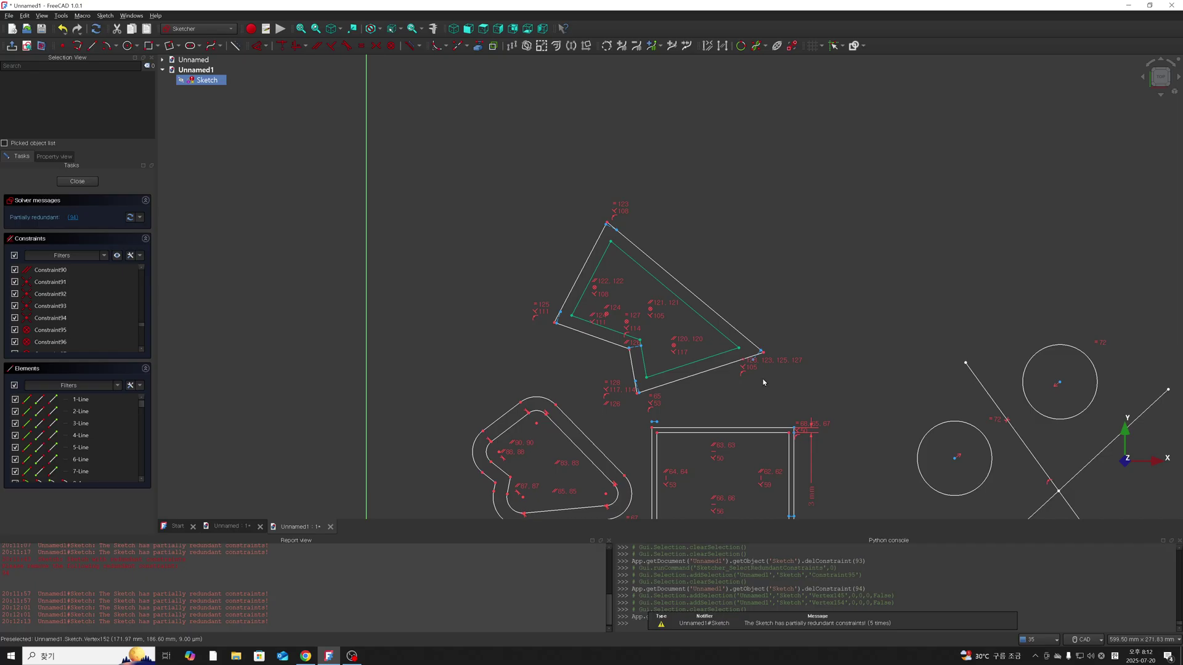
{"action": "scroll", "coordinate": [817, 395], "scroll_direction": "down", "scroll_amount": 2}
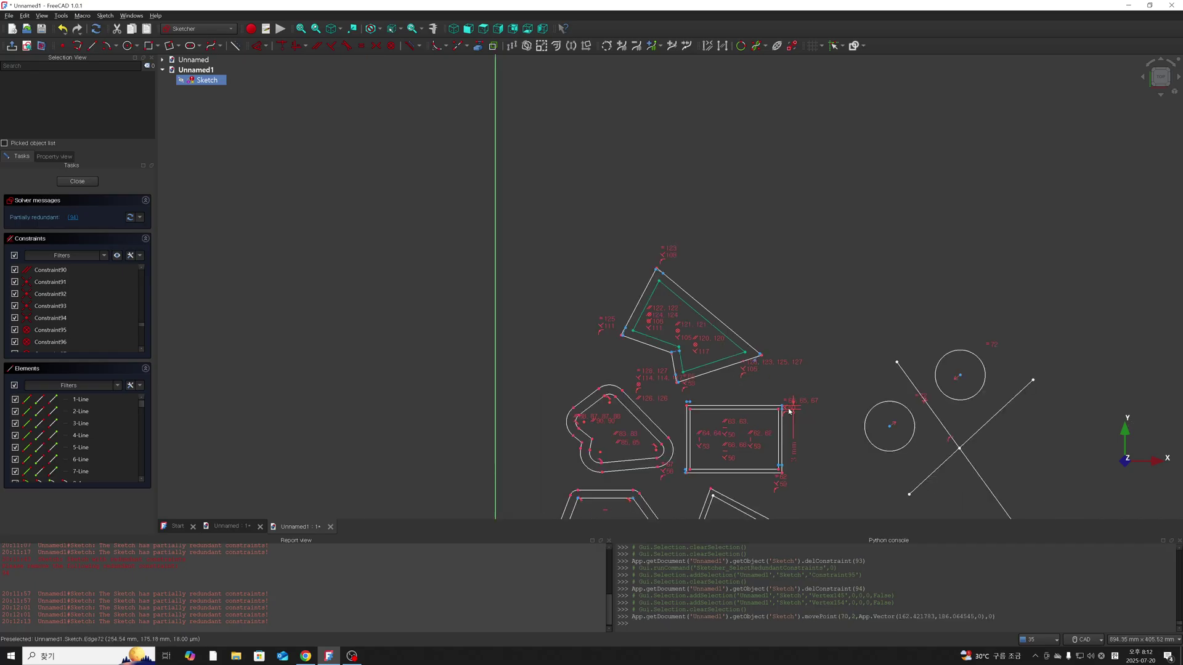
{"action": "double_click", "coordinate": [794, 446]}
{"action": "type", "text": "4"}
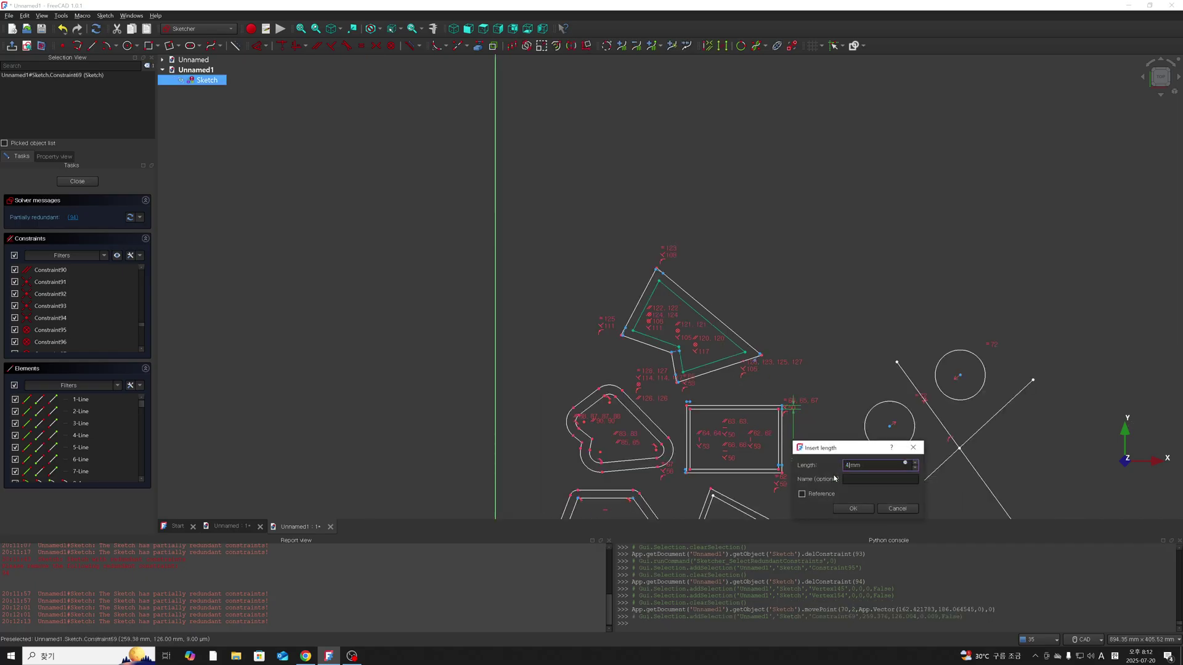
{"action": "key", "text": "Return"}
Drag the outer outline's corner right and down.
{"action": "scroll", "coordinate": [708, 345], "scroll_direction": "up", "scroll_amount": 3}
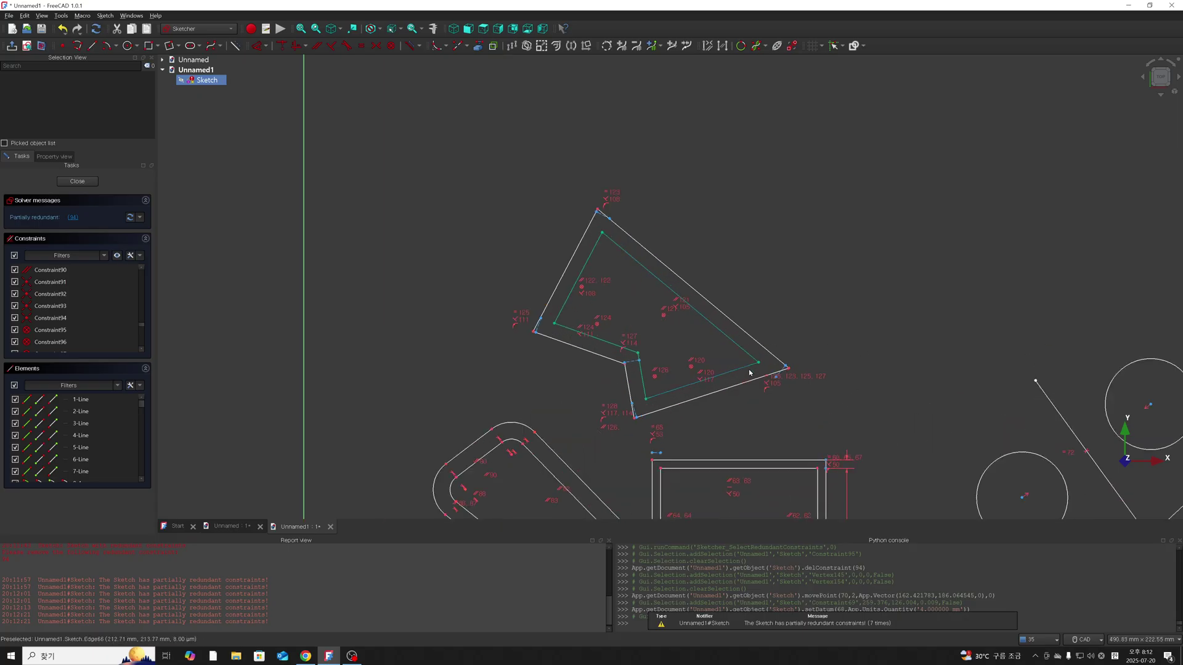
{"action": "scroll", "coordinate": [708, 363], "scroll_direction": "up", "scroll_amount": 5}
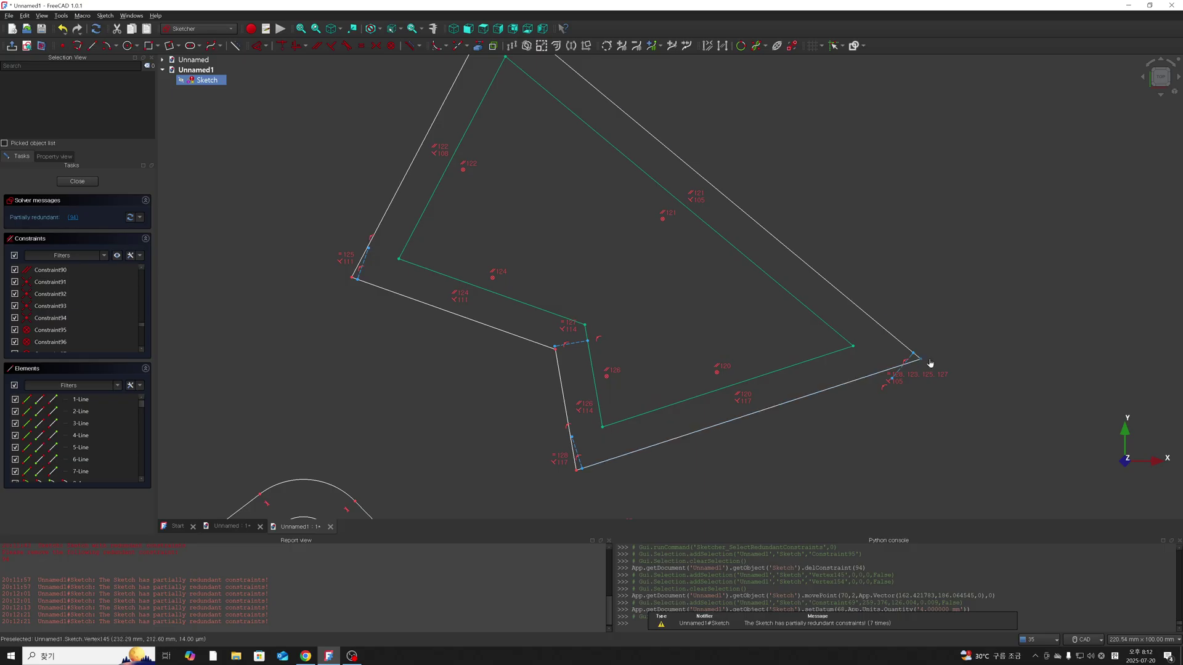
{"action": "mouse_move", "coordinate": [921, 359]}
{"action": "left_mouse_down"}
{"action": "mouse_move", "coordinate": [1068, 375]}
{"action": "mouse_move", "coordinate": [1121, 394]}
{"action": "mouse_move", "coordinate": [936, 342]}
{"action": "mouse_move", "coordinate": [907, 347]}
{"action": "left_mouse_up"}
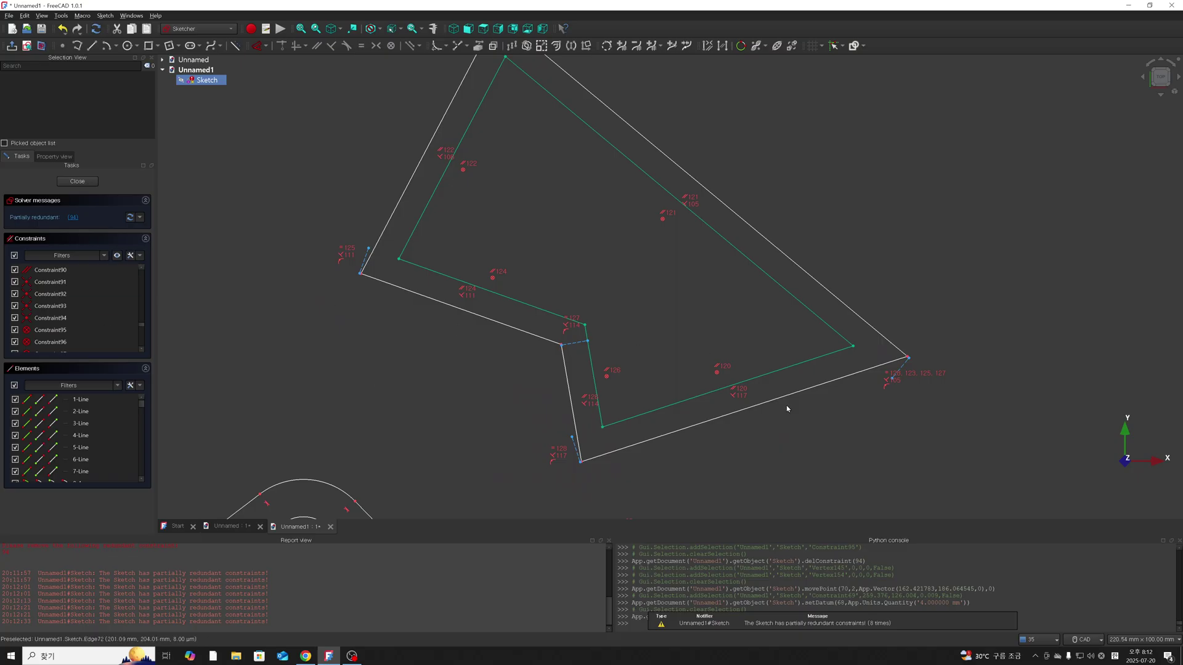
{"action": "scroll", "coordinate": [787, 406], "scroll_direction": "down", "scroll_amount": 1}
{"action": "scroll", "coordinate": [941, 437], "scroll_direction": "down", "scroll_amount": 4}
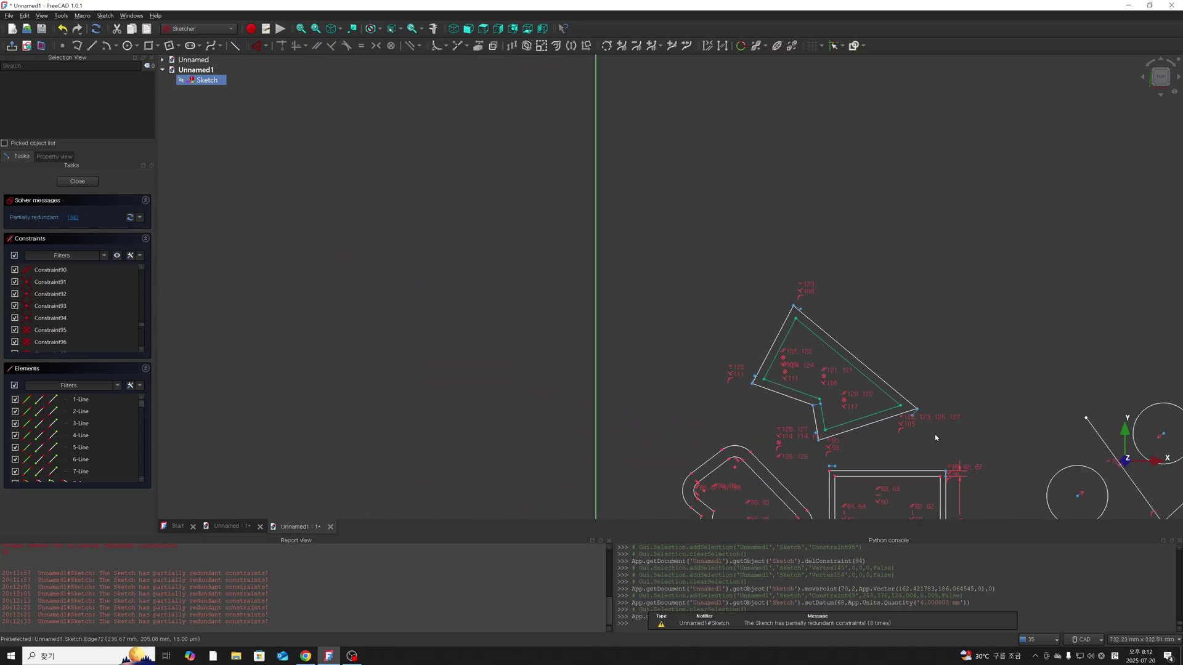
{"action": "scroll", "coordinate": [942, 434], "scroll_direction": "down", "scroll_amount": 2}
{"action": "scroll", "coordinate": [945, 434], "scroll_direction": "down", "scroll_amount": 2}
{"action": "scroll", "coordinate": [986, 456], "scroll_direction": "down", "scroll_amount": 1}
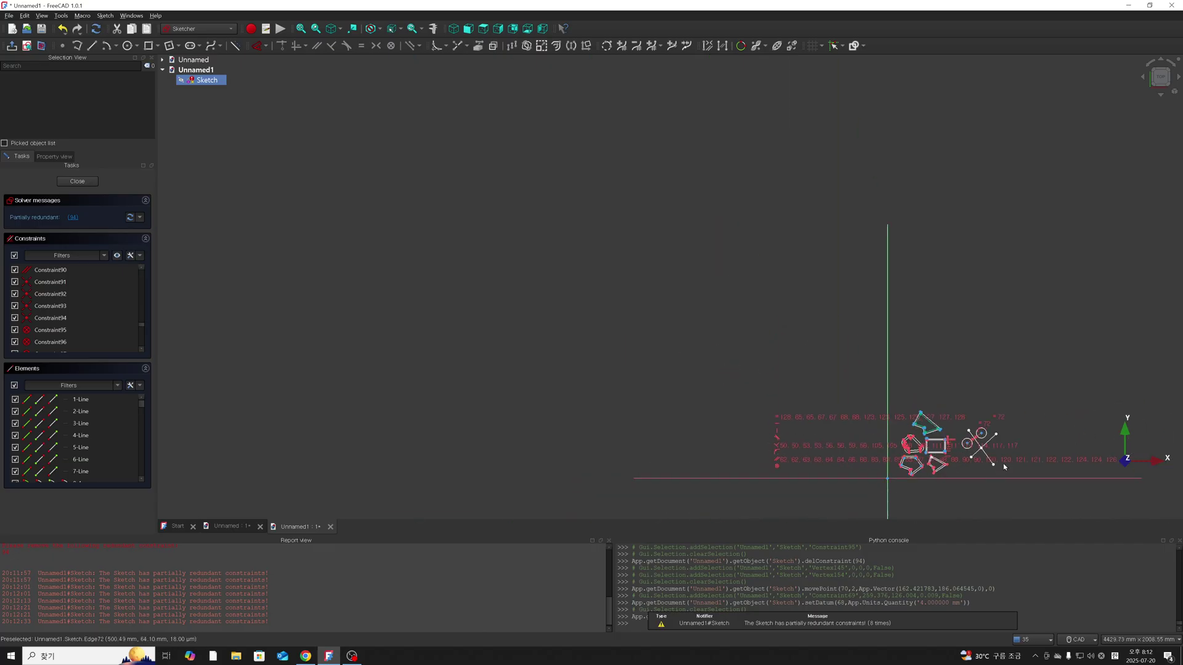
{"action": "scroll", "coordinate": [1001, 463], "scroll_direction": "up", "scroll_amount": 4}
{"action": "scroll", "coordinate": [973, 459], "scroll_direction": "down", "scroll_amount": 2}
{"action": "scroll", "coordinate": [952, 456], "scroll_direction": "down", "scroll_amount": 1}
{"action": "scroll", "coordinate": [970, 468], "scroll_direction": "up", "scroll_amount": 1}
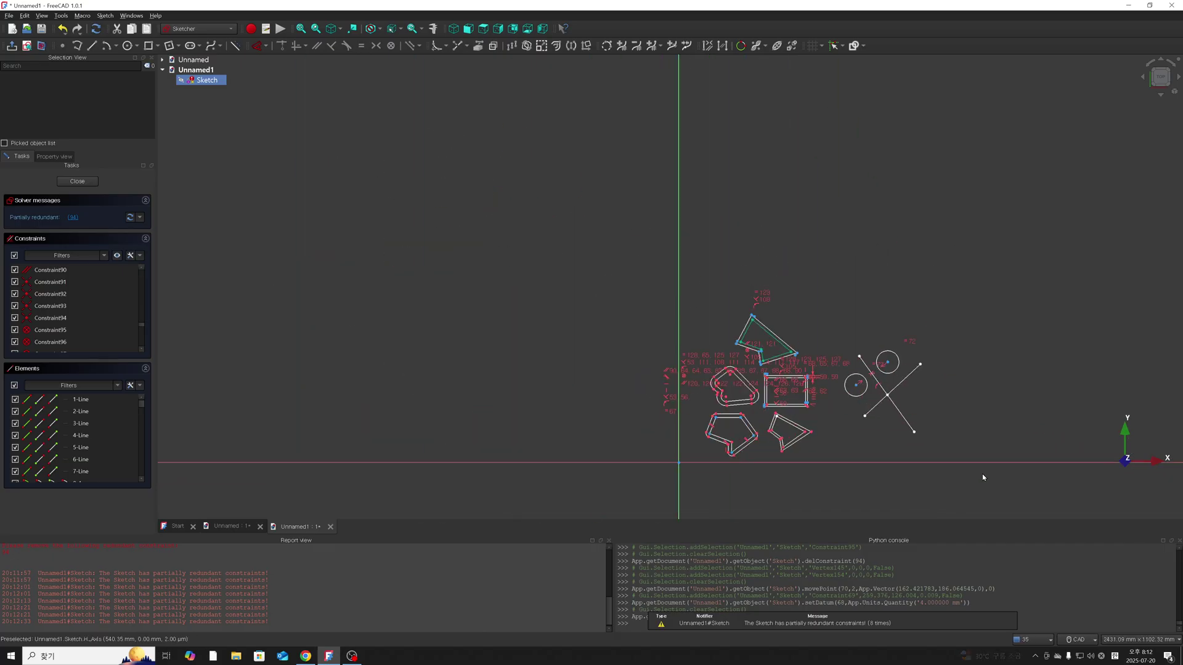
{"action": "scroll", "coordinate": [979, 471], "scroll_direction": "up", "scroll_amount": 5}
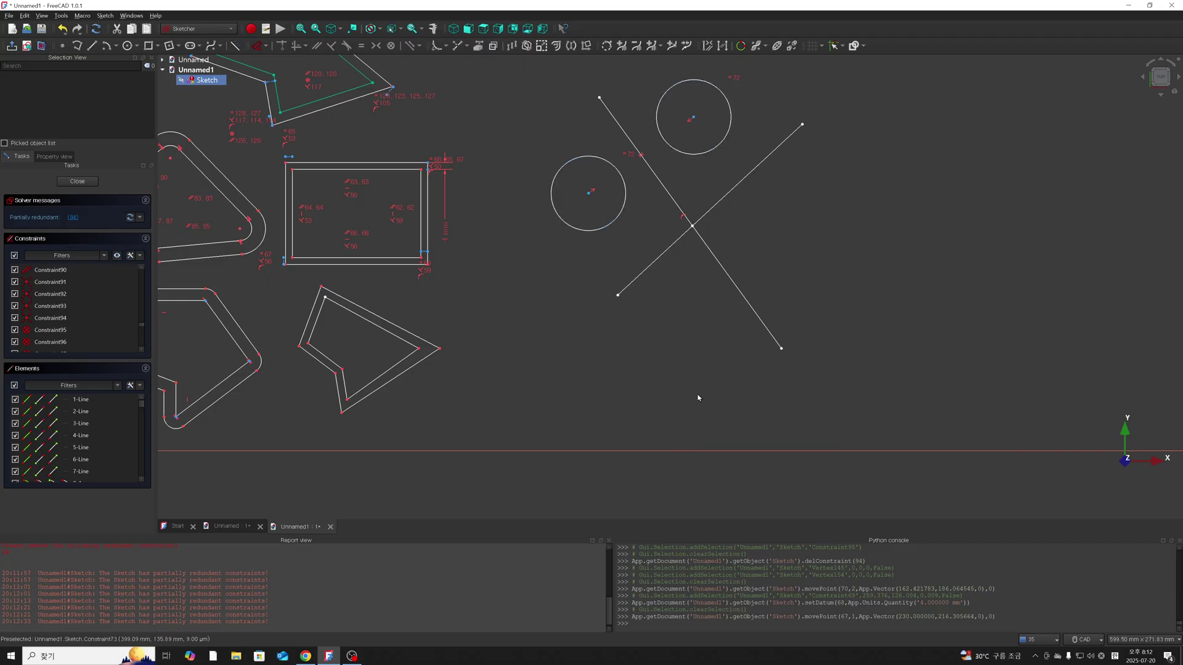
{"action": "scroll", "coordinate": [698, 398], "scroll_direction": "down", "scroll_amount": 2}
{"action": "scroll", "coordinate": [726, 370], "scroll_direction": "down", "scroll_amount": 1}
{"action": "scroll", "coordinate": [786, 362], "scroll_direction": "up", "scroll_amount": 1}
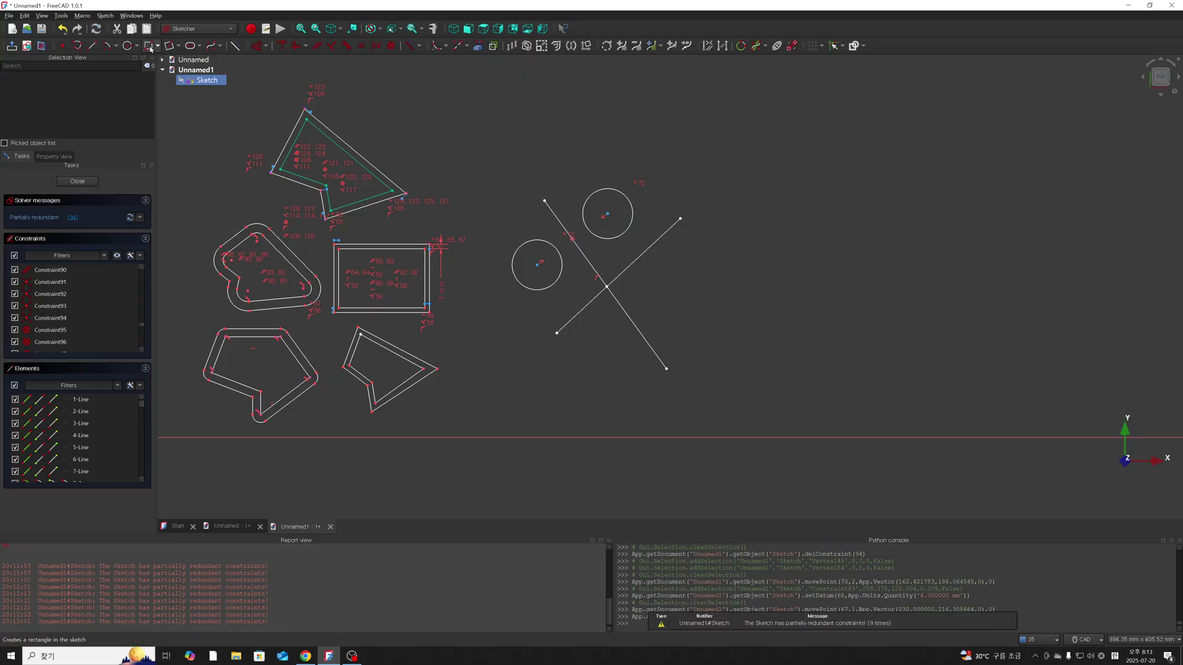
Draw a rectangle to the right of the crossing lines.
{"action": "left_click", "coordinate": [148, 45]}
{"action": "left_click", "coordinate": [773, 235]}
{"action": "left_click", "coordinate": [973, 375]}
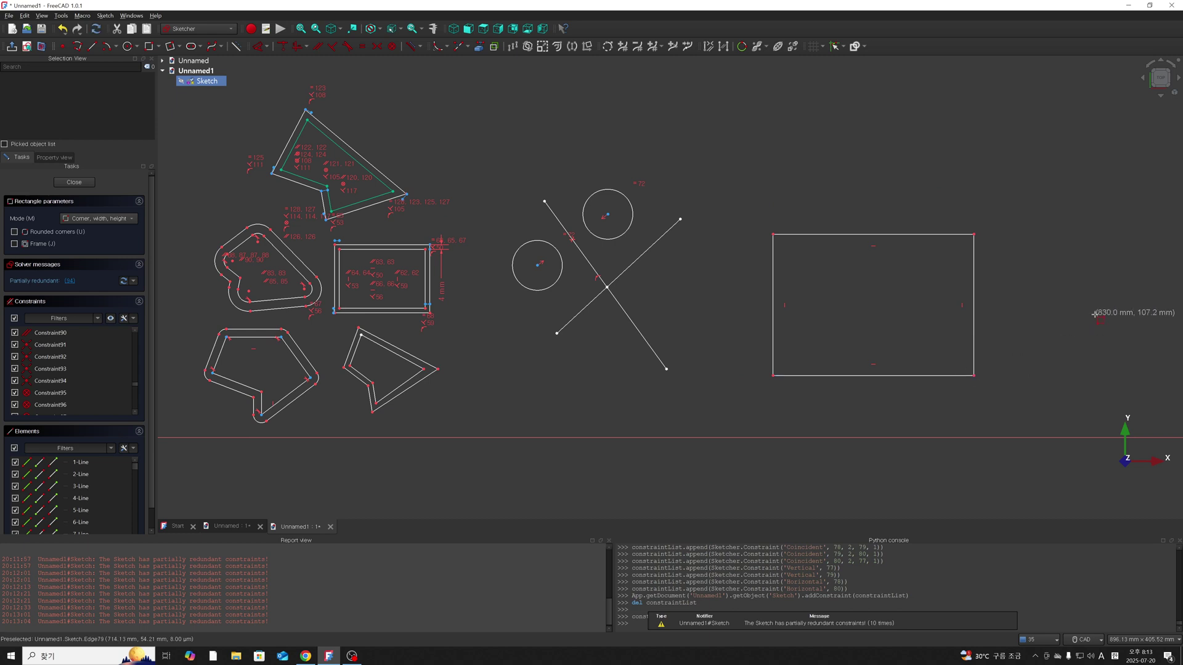
{"action": "right_click", "coordinate": [885, 245]}
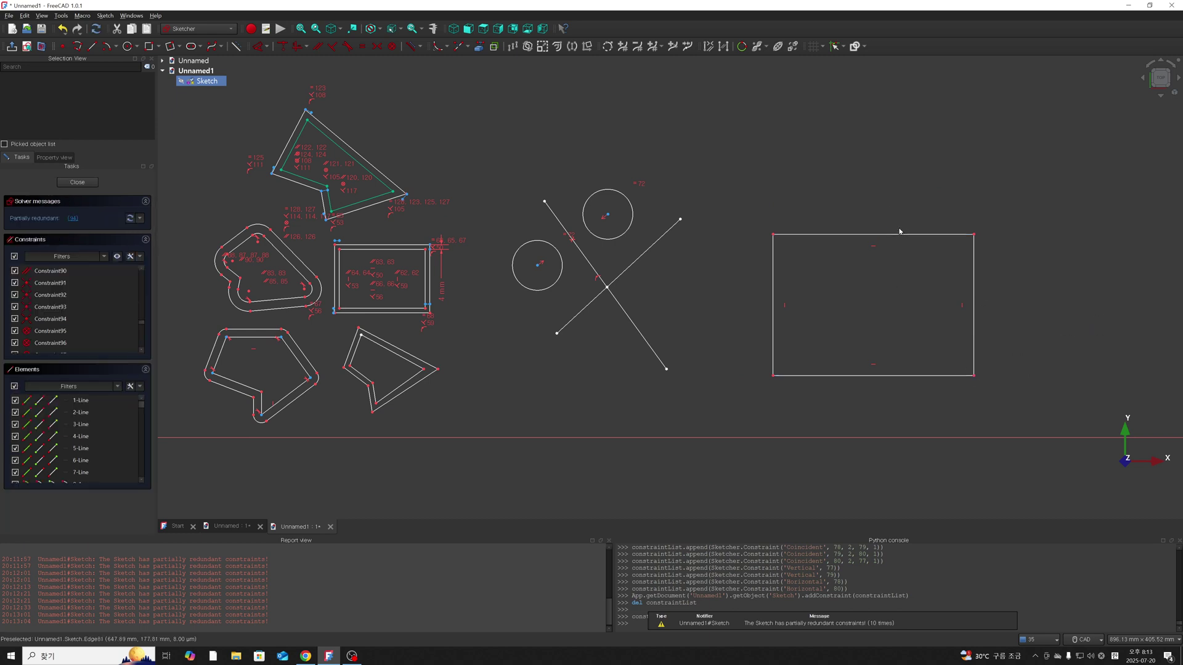
Split the rectangle's top edge at two points with Split edge.
{"action": "left_click", "coordinate": [467, 48]}
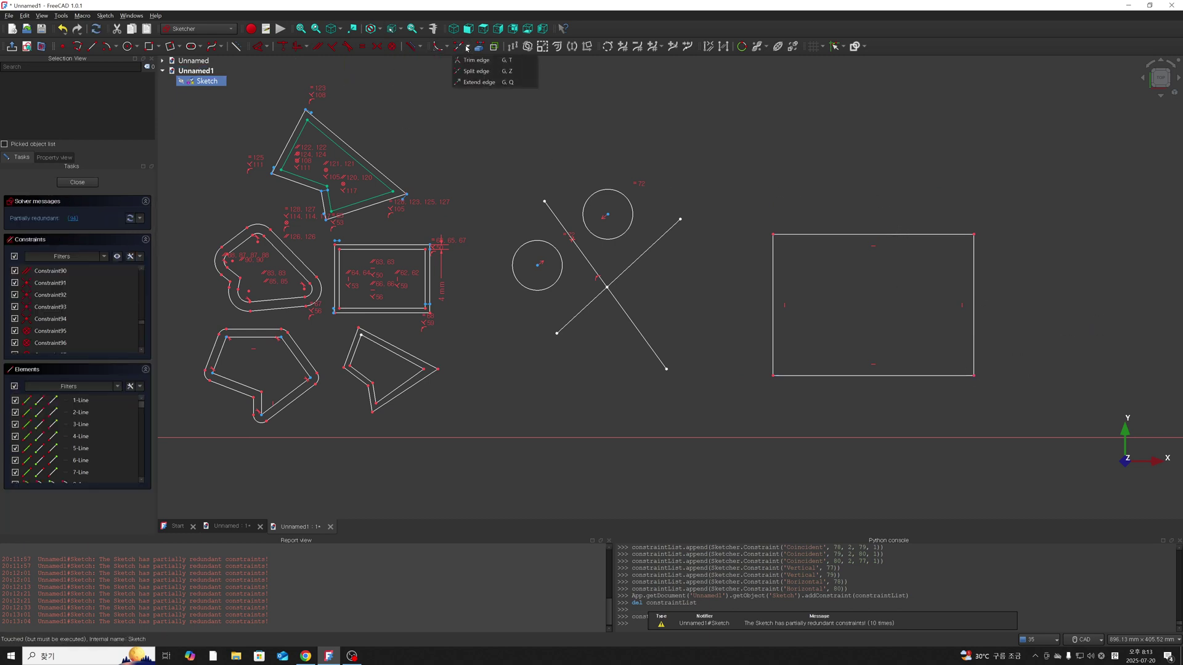
{"action": "left_click", "coordinate": [448, 121]}
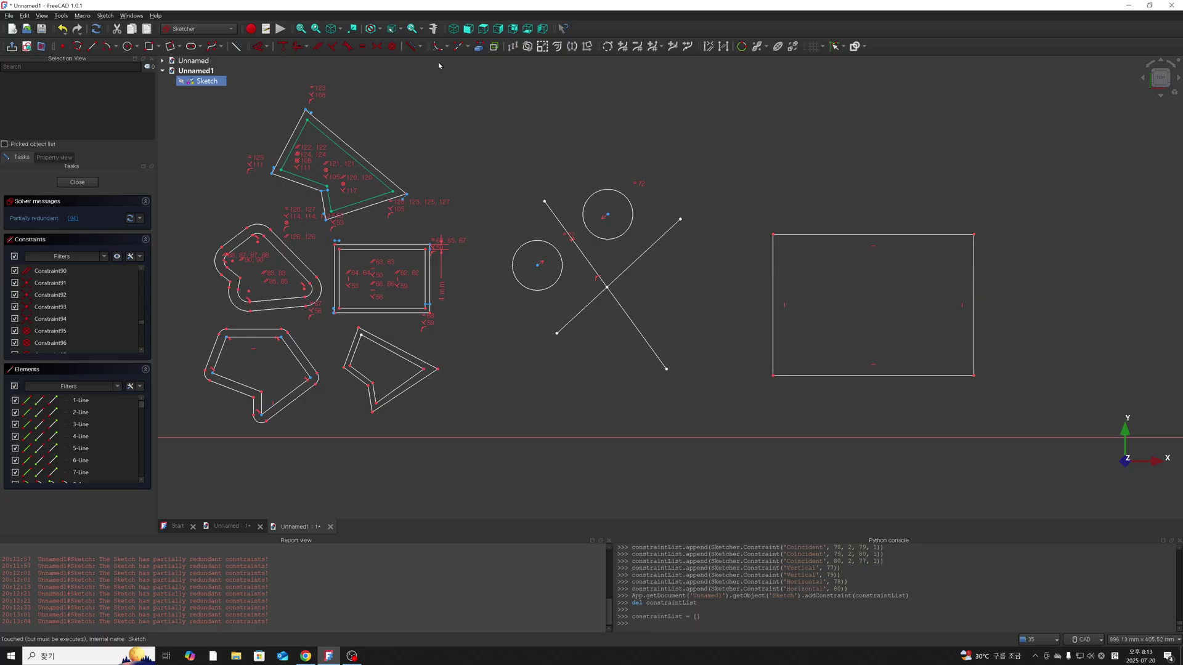
{"action": "left_click", "coordinate": [475, 48]}
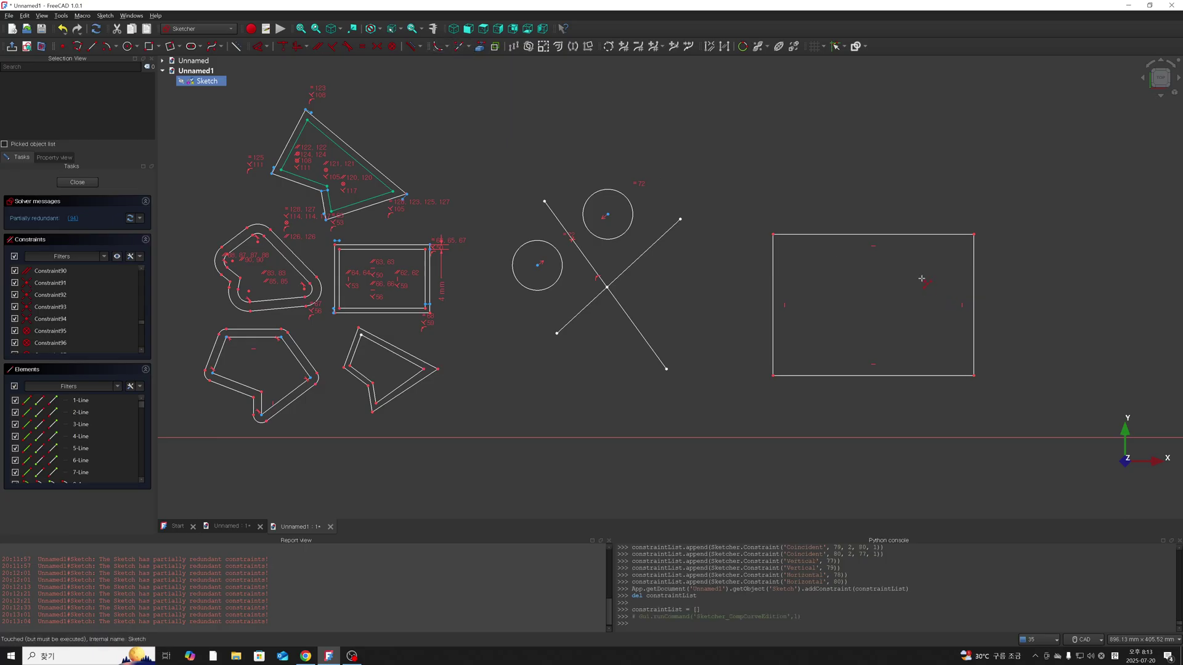
{"action": "left_click", "coordinate": [857, 235]}
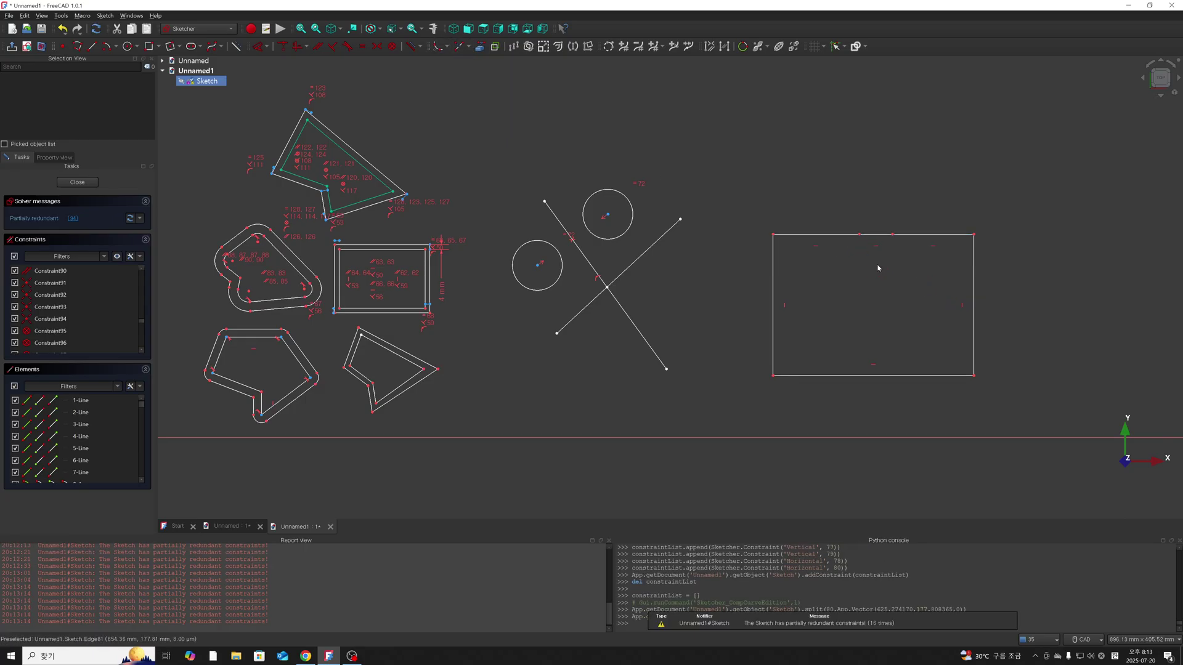
{"action": "left_click", "coordinate": [876, 236]}
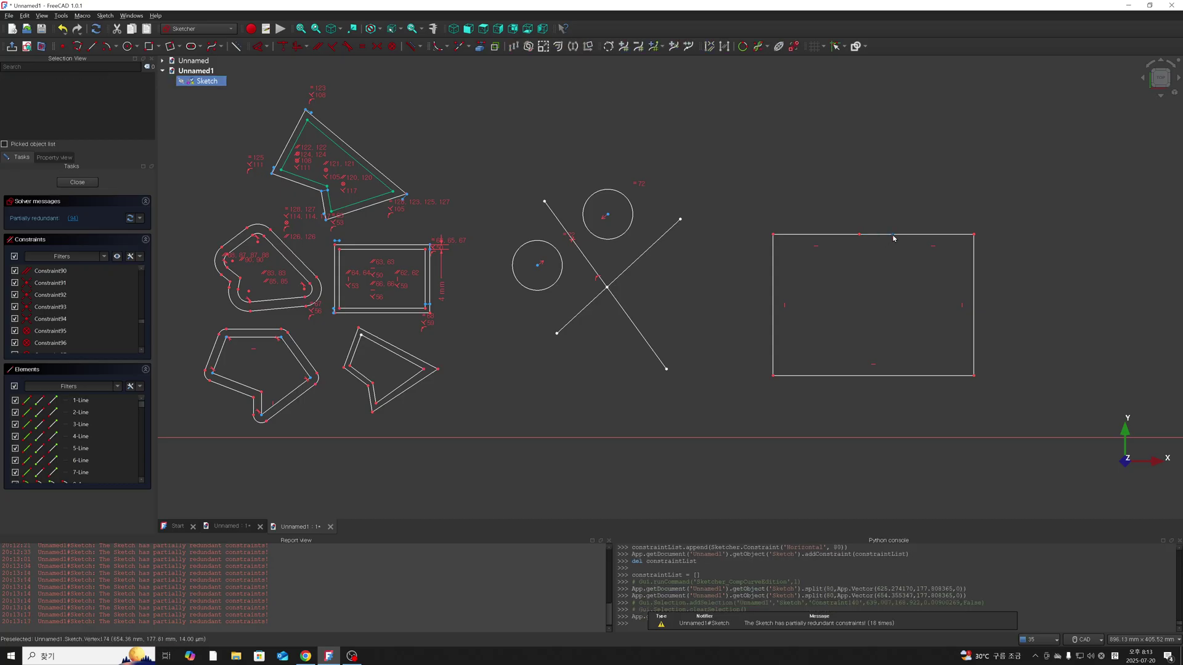
Pull a top-edge point down into a notch, constrain its edge vertical, and move the inner corner.
{"action": "left_click_drag", "start_coordinate": [893, 237], "coordinate": [892, 290]}
{"action": "left_click", "coordinate": [878, 271]}
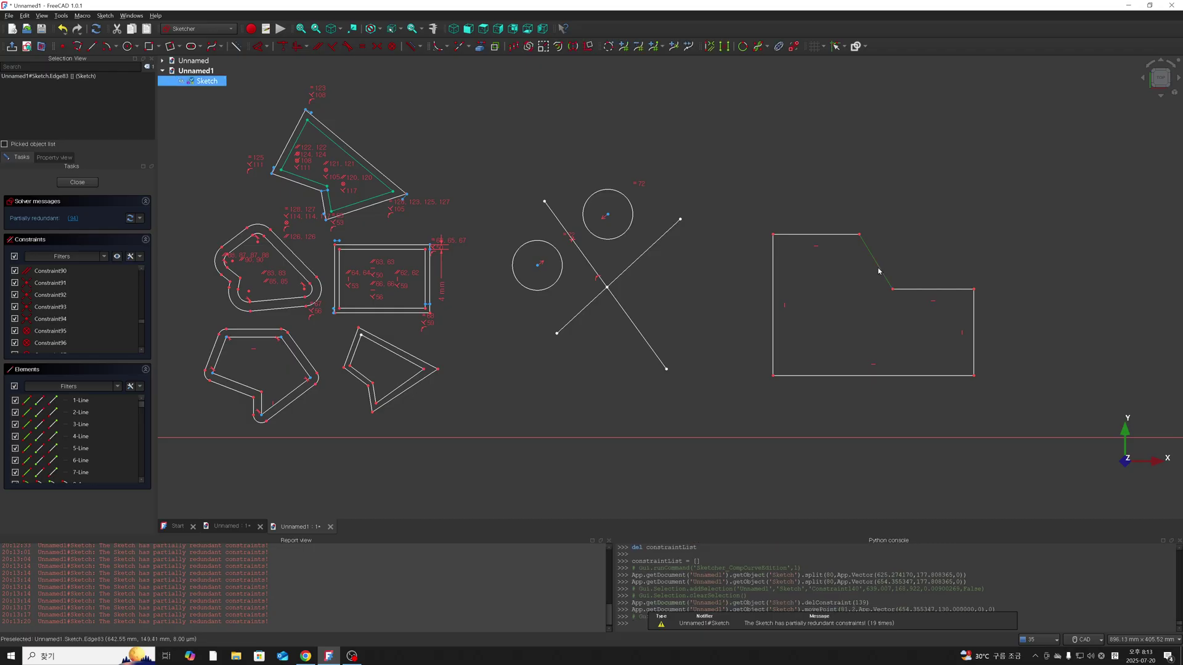
{"action": "key", "text": "v"}
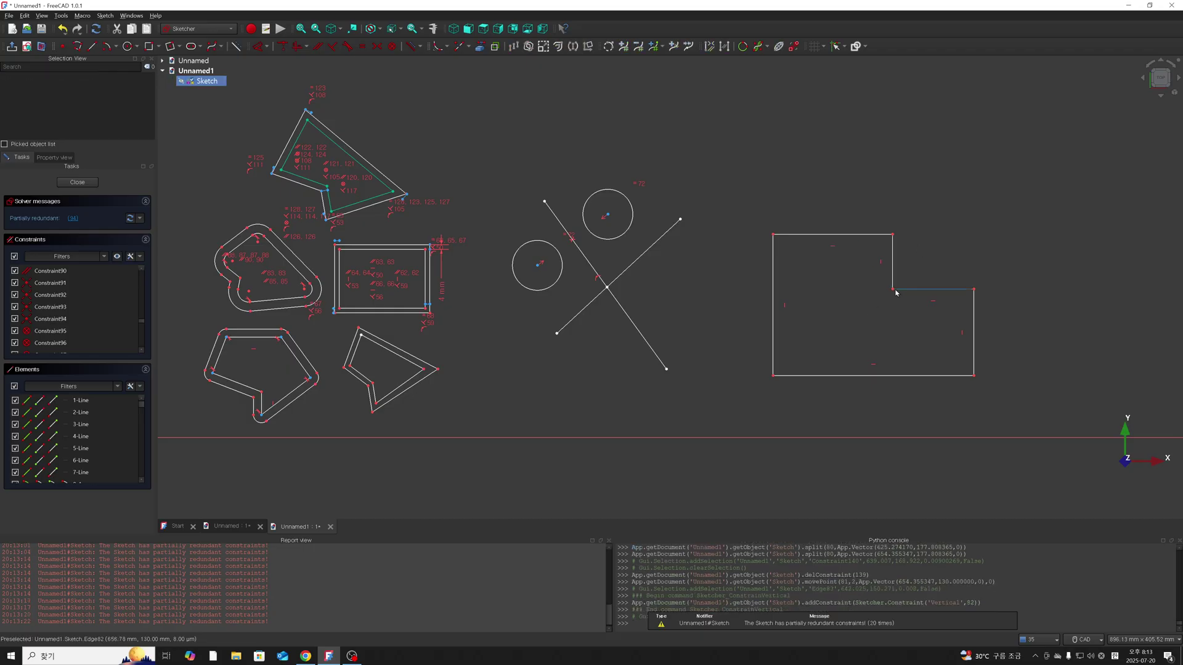
{"action": "left_click_drag", "start_coordinate": [893, 290], "coordinate": [922, 325]}
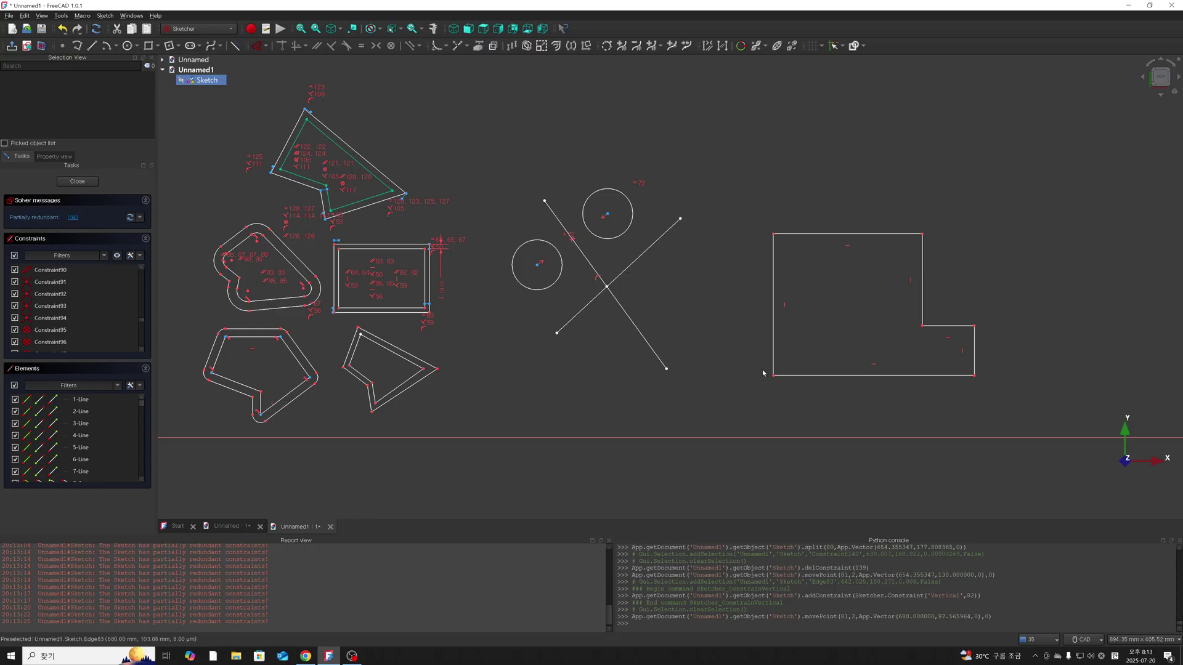
{"action": "scroll", "coordinate": [855, 364], "scroll_direction": "down", "scroll_amount": 3}
{"action": "scroll", "coordinate": [954, 345], "scroll_direction": "up", "scroll_amount": 2}
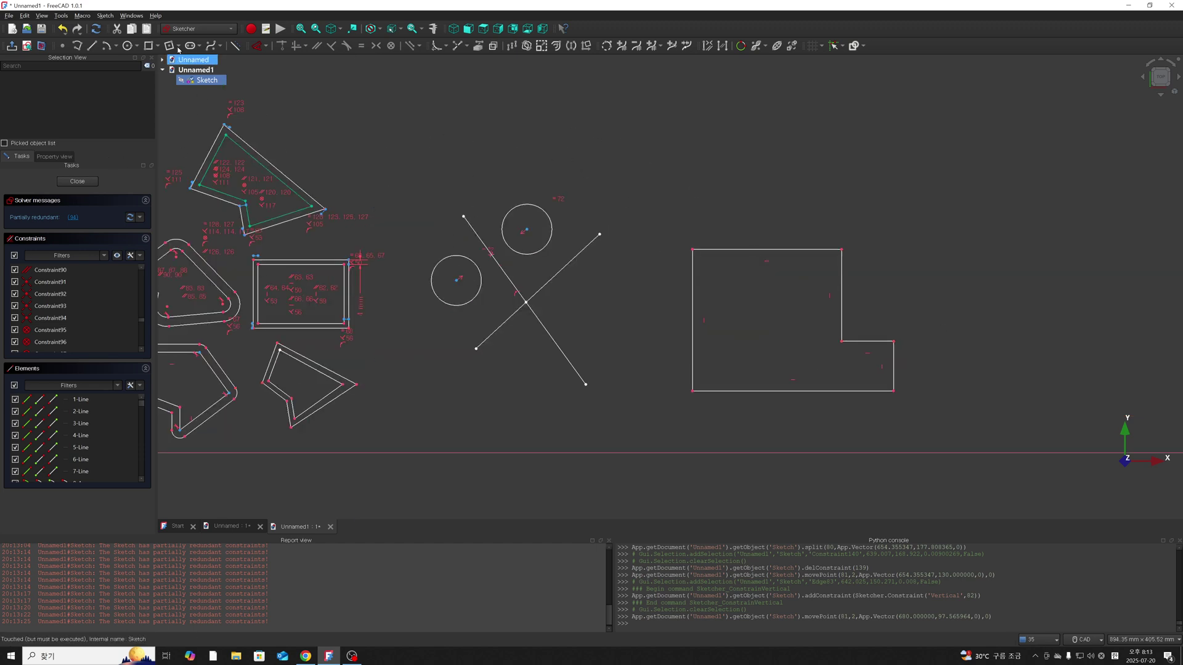
Draw a vertical construction line through the L-shape.
{"action": "left_click", "coordinate": [96, 29]}
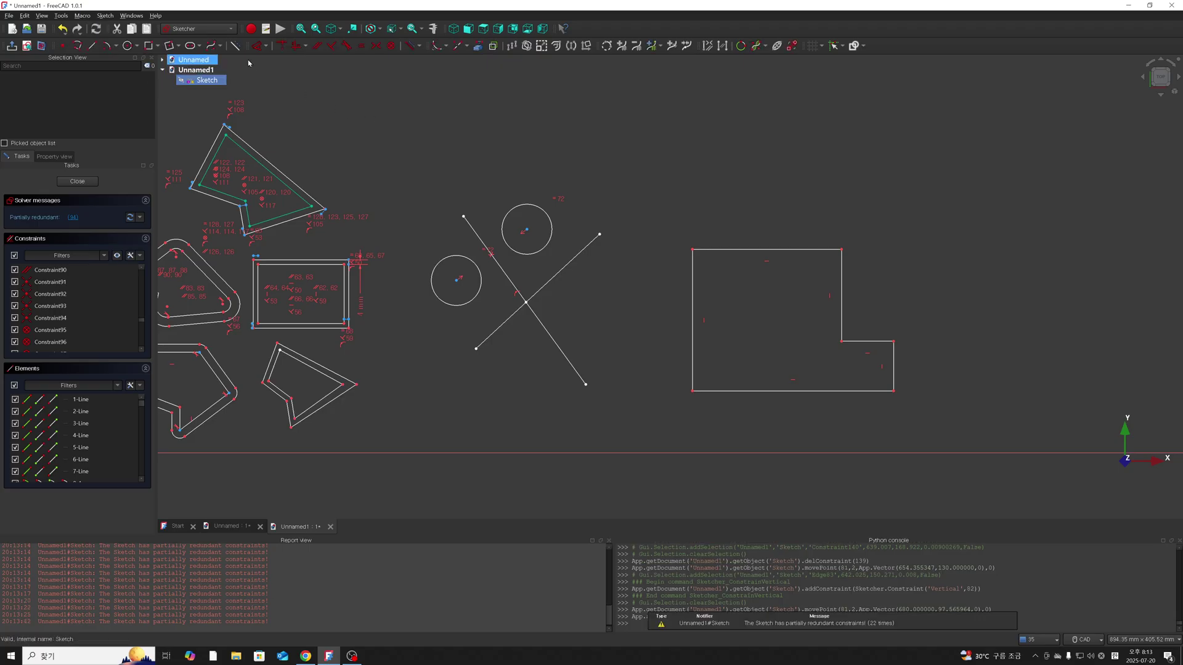
{"action": "left_click", "coordinate": [77, 46]}
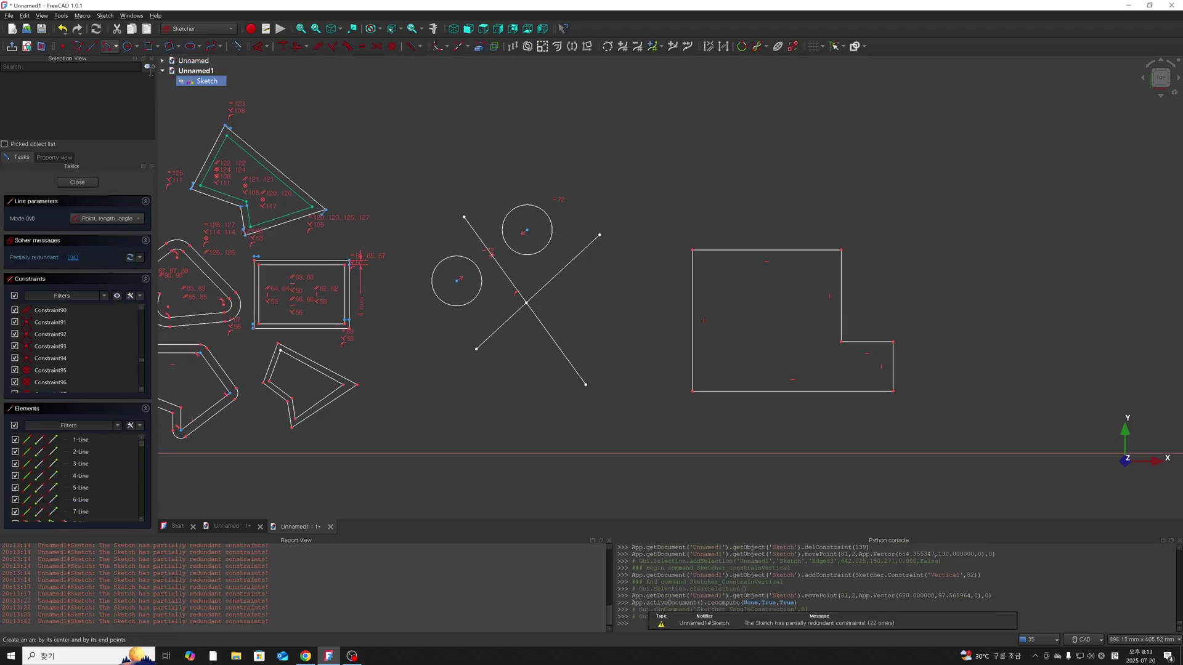
{"action": "left_click", "coordinate": [779, 195]}
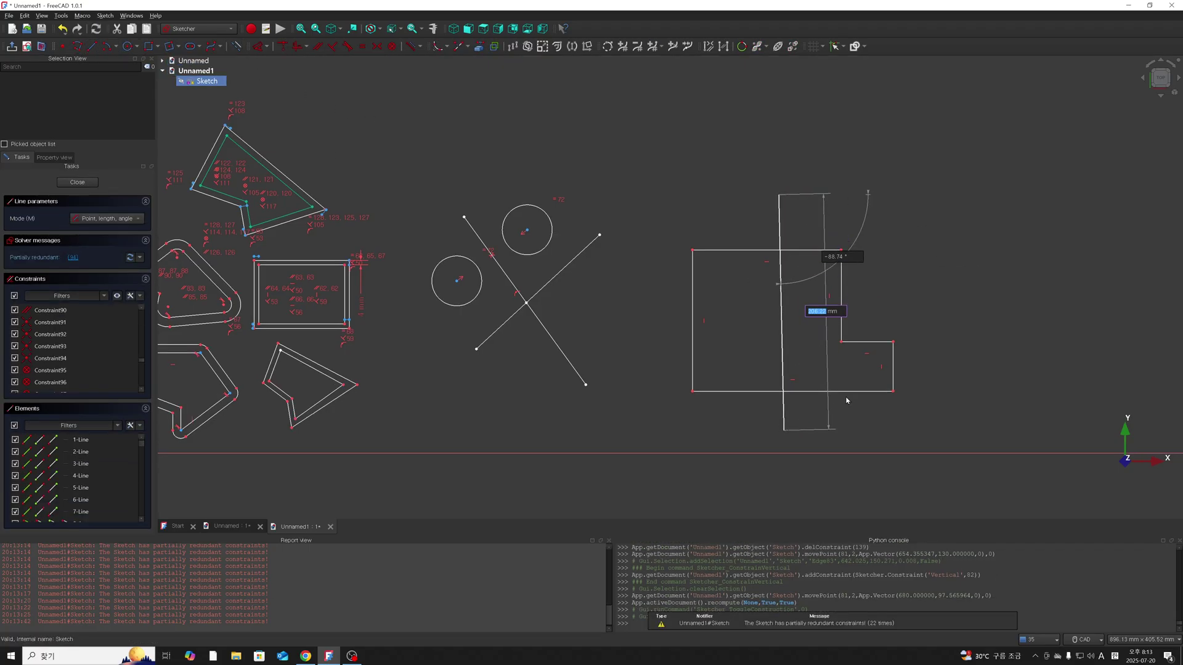
{"action": "left_click", "coordinate": [780, 430]}
{"action": "right_click", "coordinate": [871, 401]}
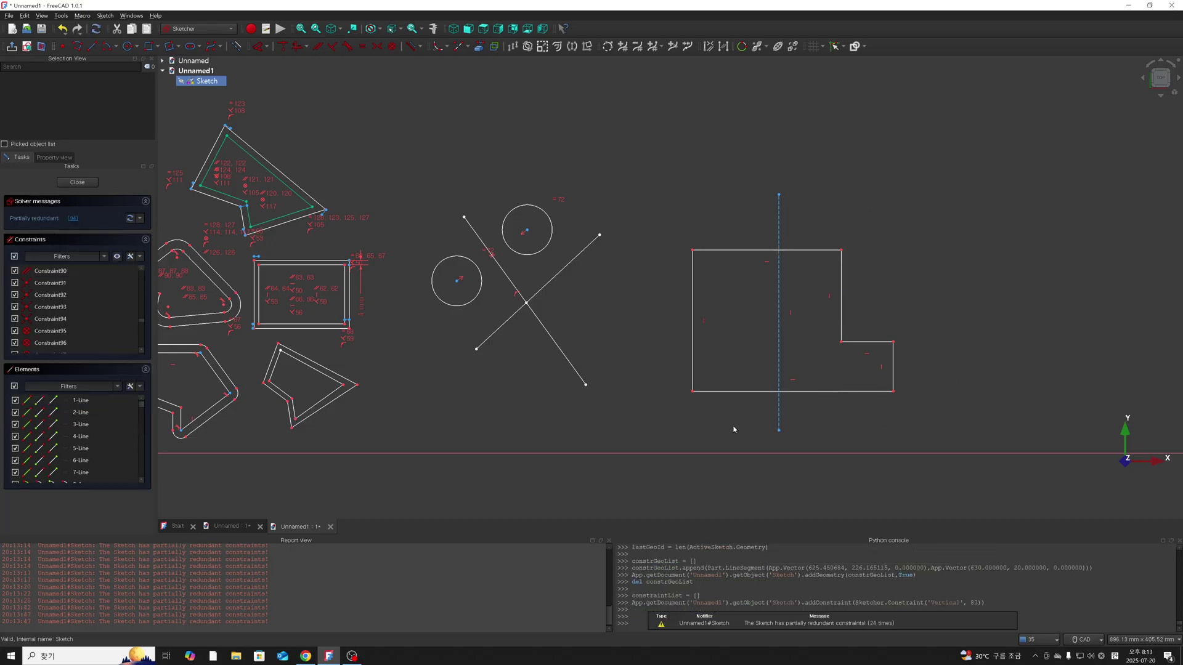
Make the L-shape's bottom corners symmetric about the construction line and raise its bottom edge.
{"action": "left_click", "coordinate": [692, 390]}
{"action": "key", "text": "s"}
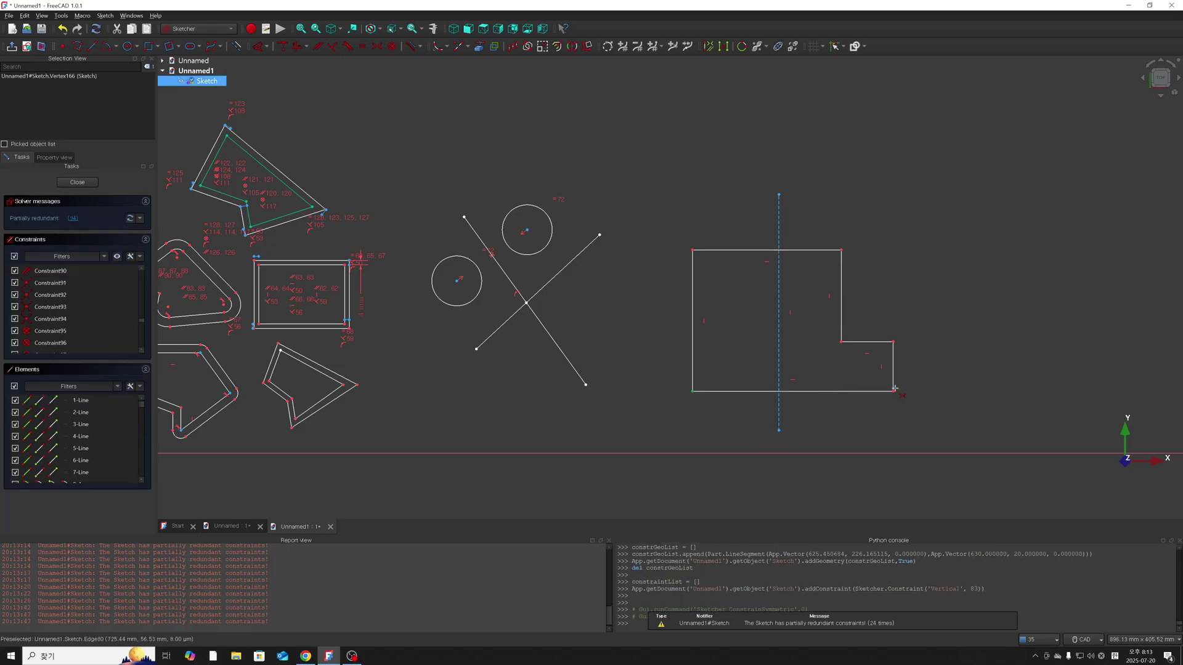
{"action": "left_click", "coordinate": [894, 391]}
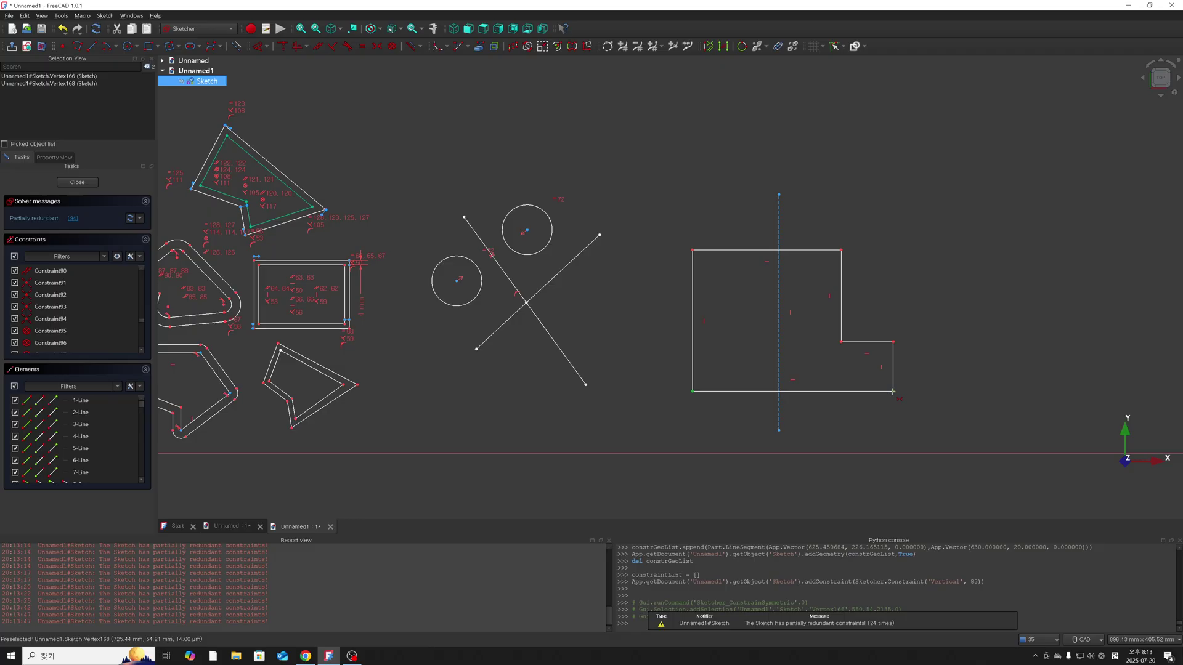
{"action": "left_click", "coordinate": [793, 426]}
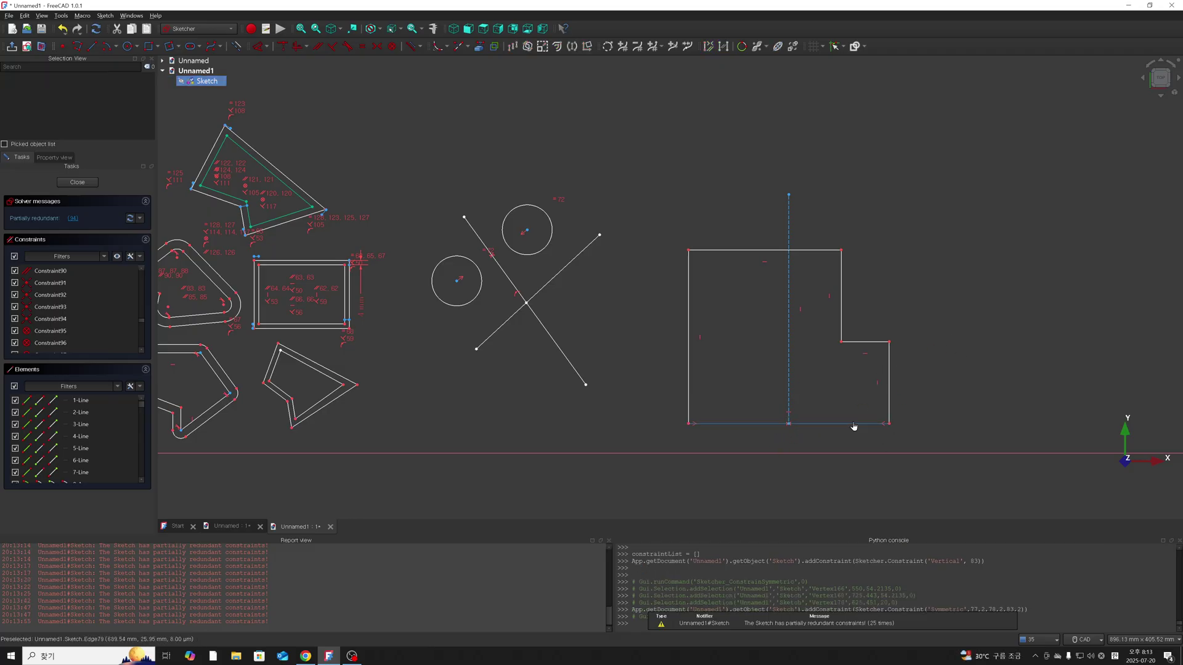
{"action": "left_click_drag", "start_coordinate": [851, 424], "coordinate": [852, 397]}
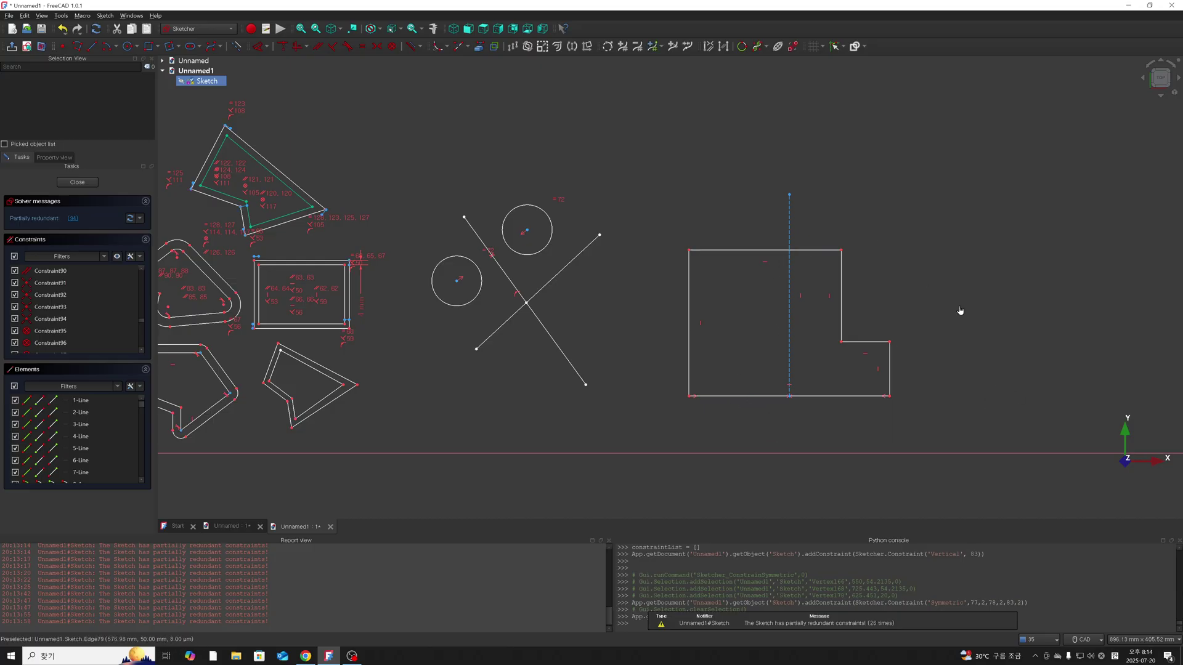
Select the L-shape with its centre line, toggle construction geometry, then undo and reselect.
{"action": "left_click_drag", "start_coordinate": [675, 172], "coordinate": [995, 430]}
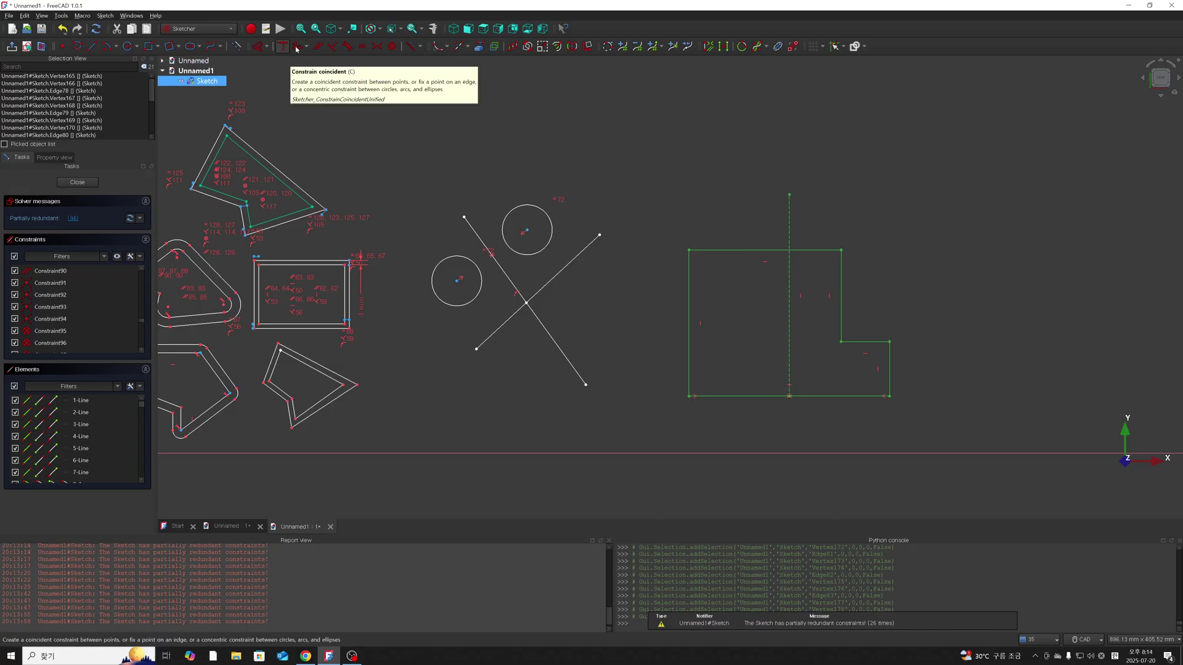
{"action": "left_click", "coordinate": [240, 48]}
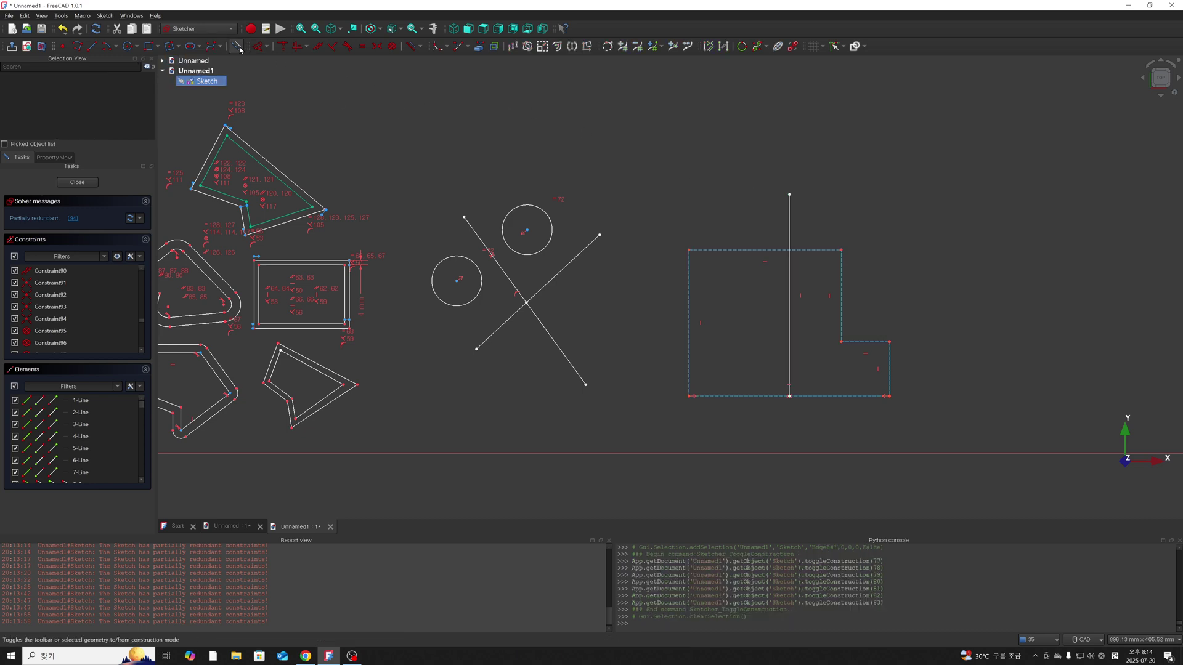
{"action": "right_click", "coordinate": [749, 206]}
{"action": "left_click", "coordinate": [681, 200]}
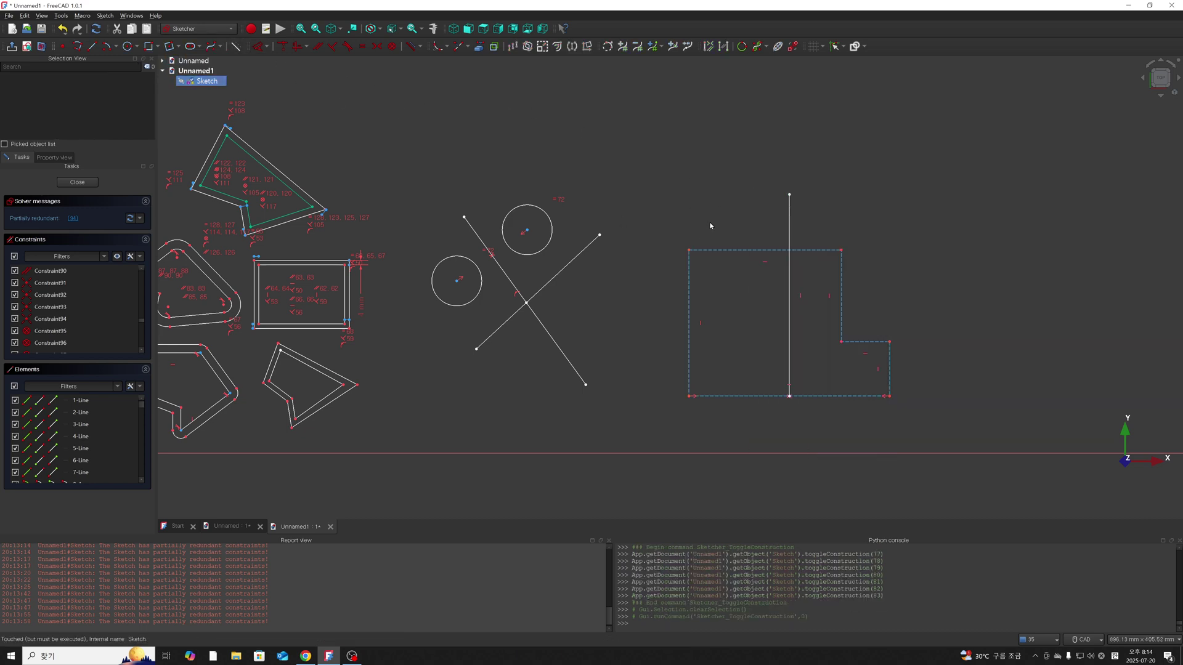
{"action": "key", "text": "ctrl+z"}
{"action": "left_click_drag", "start_coordinate": [641, 155], "coordinate": [960, 431]}
Translate one copy of the L-shape to the right, referenced from its bottom-left corner.
{"action": "left_click", "coordinate": [511, 48]}
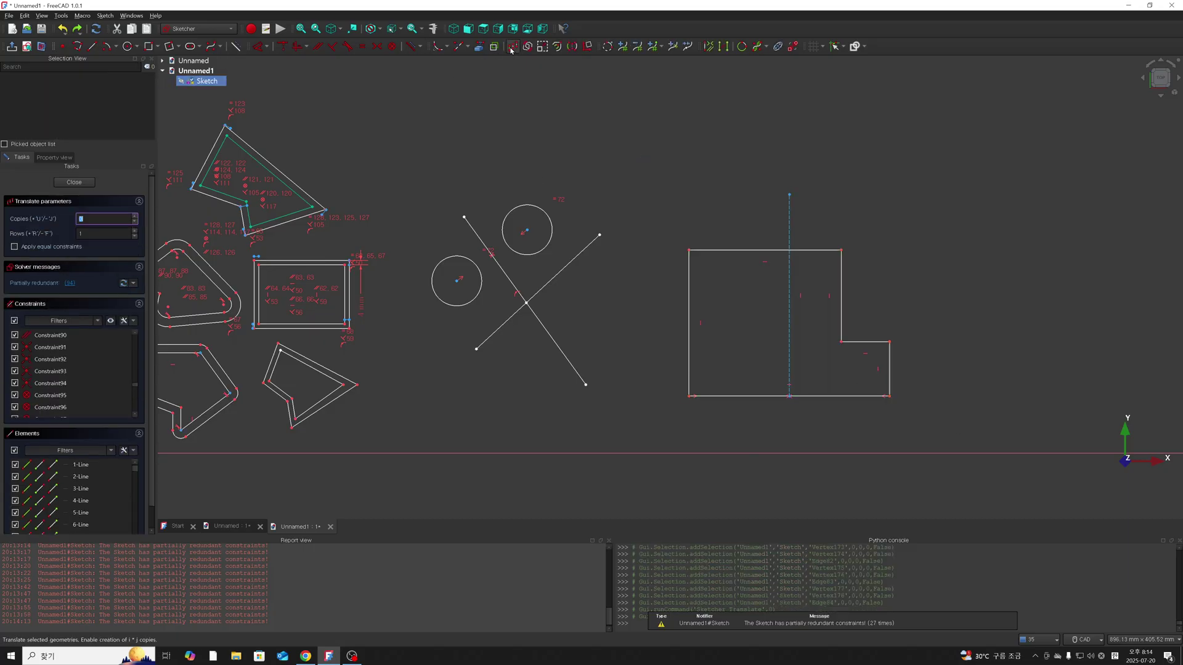
{"action": "left_click", "coordinate": [134, 216]}
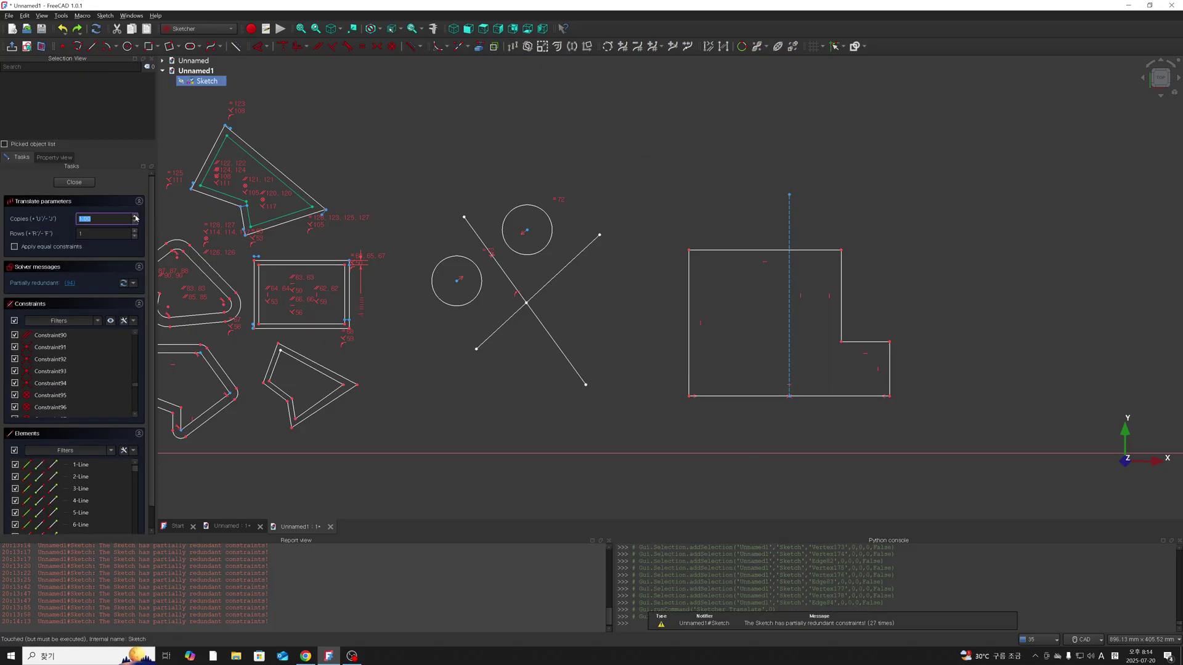
{"action": "left_click", "coordinate": [690, 396]}
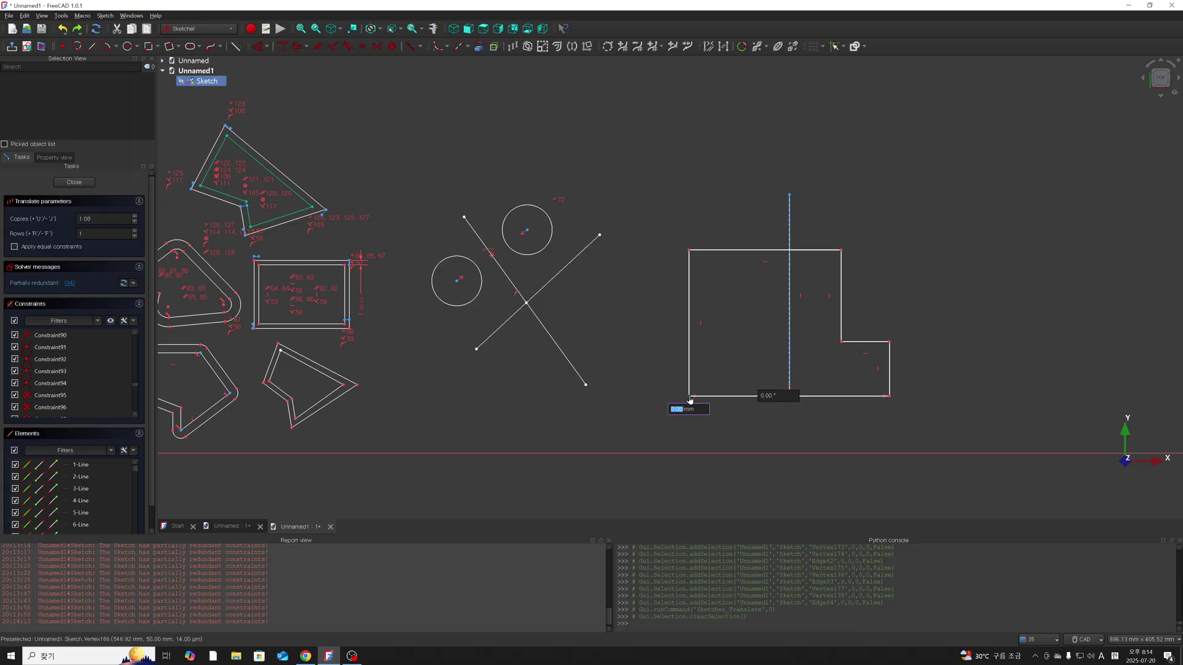
{"action": "left_click", "coordinate": [967, 399]}
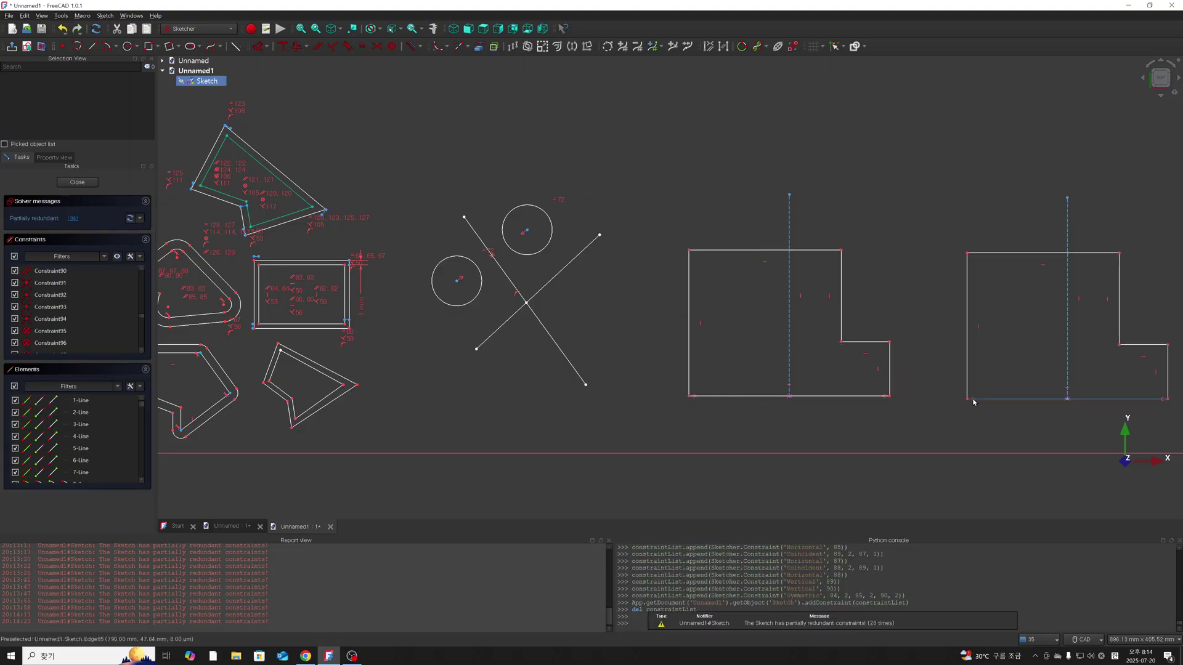
{"action": "scroll", "coordinate": [986, 409], "scroll_direction": "down", "scroll_amount": 2}
{"action": "scroll", "coordinate": [1047, 394], "scroll_direction": "down", "scroll_amount": 2}
{"action": "scroll", "coordinate": [1113, 383], "scroll_direction": "up", "scroll_amount": 4}
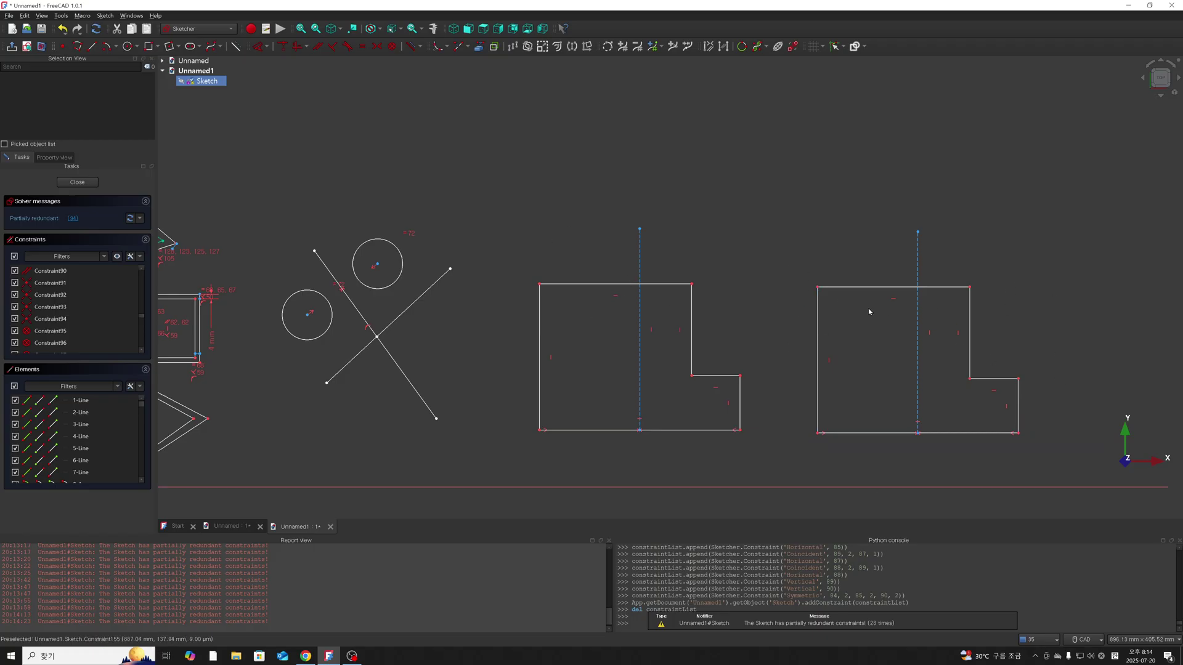
Box-select the entire right-hand L-shaped profile.
{"action": "left_click_drag", "start_coordinate": [801, 274], "coordinate": [1056, 443]}
{"action": "left_click", "coordinate": [887, 390]}
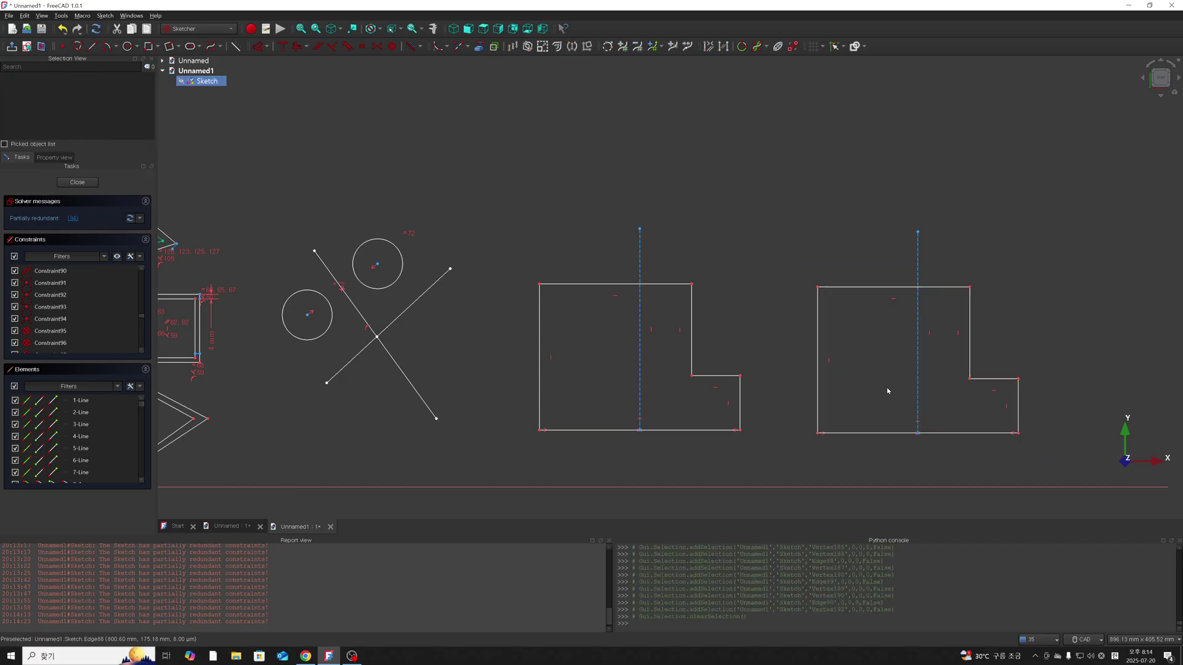
{"action": "left_click_drag", "start_coordinate": [815, 279], "coordinate": [1068, 459]}
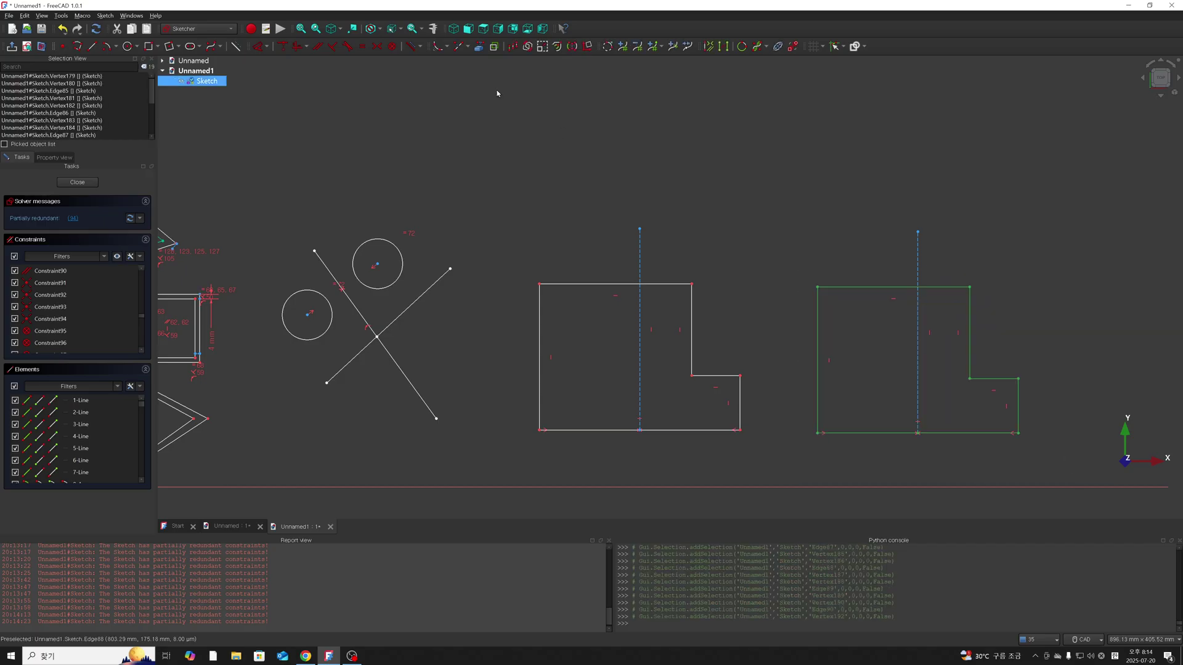
Mirror the right L-profile about its vertical construction line with 'Delete original geometries' ticked.
{"action": "left_click", "coordinate": [572, 46]}
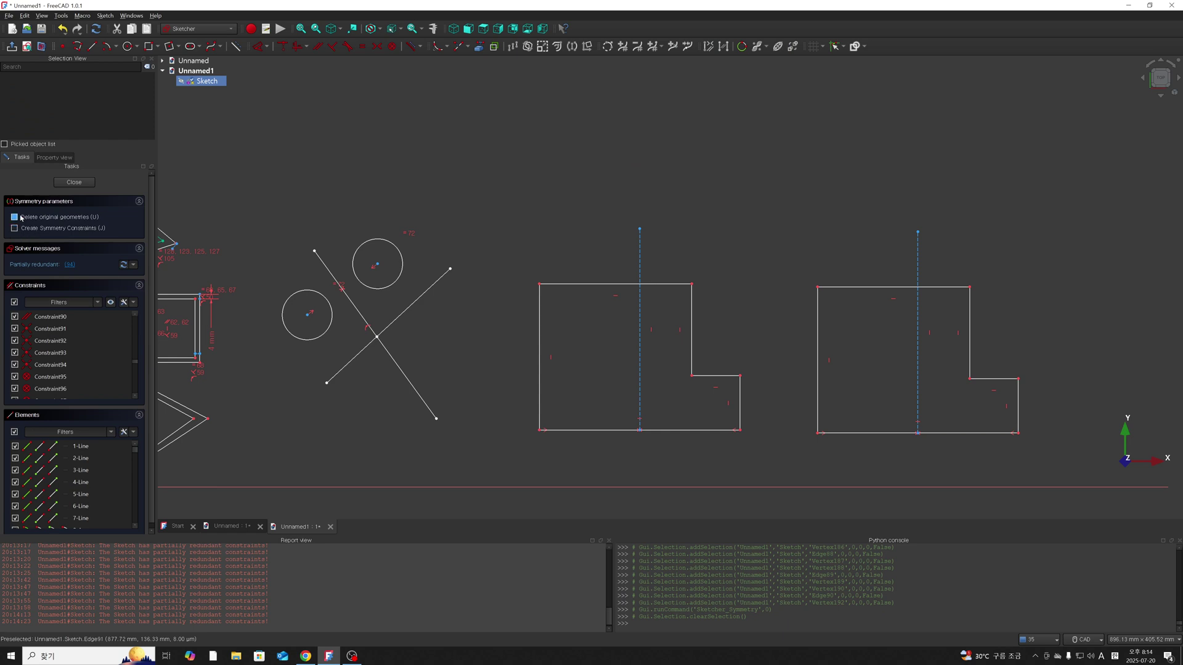
{"action": "left_click", "coordinate": [15, 218]}
{"action": "left_click", "coordinate": [919, 277]}
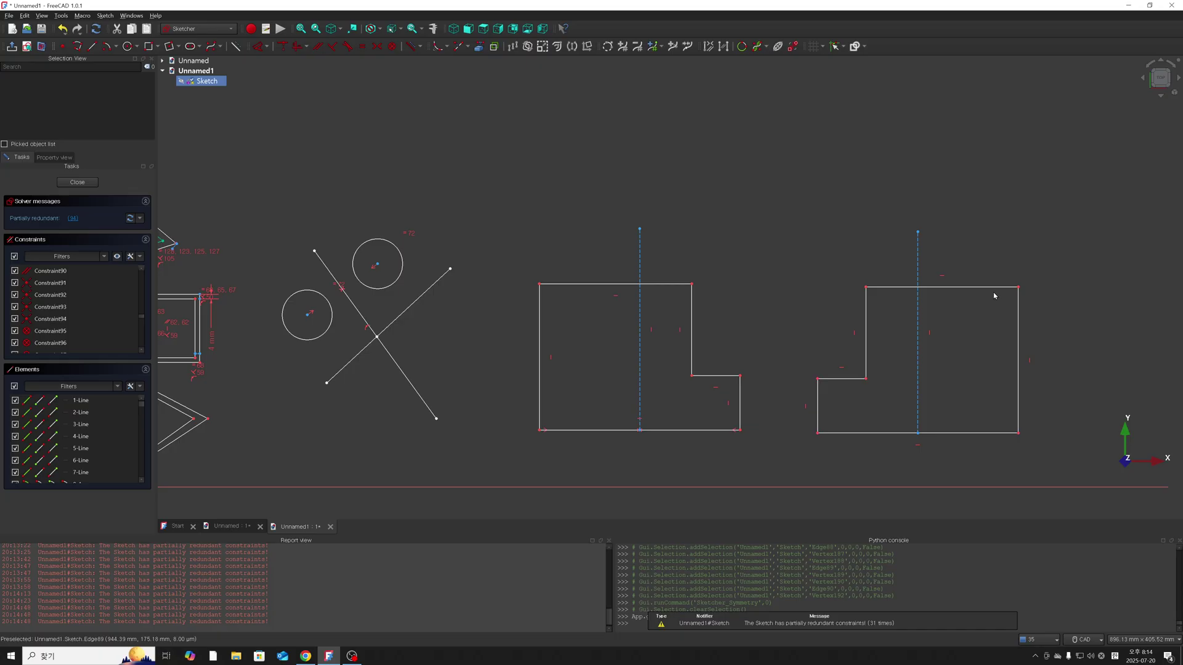
Draw a wide corner-to-corner rectangle above the L-shaped profiles.
{"action": "scroll", "coordinate": [1005, 250], "scroll_direction": "down", "scroll_amount": 3}
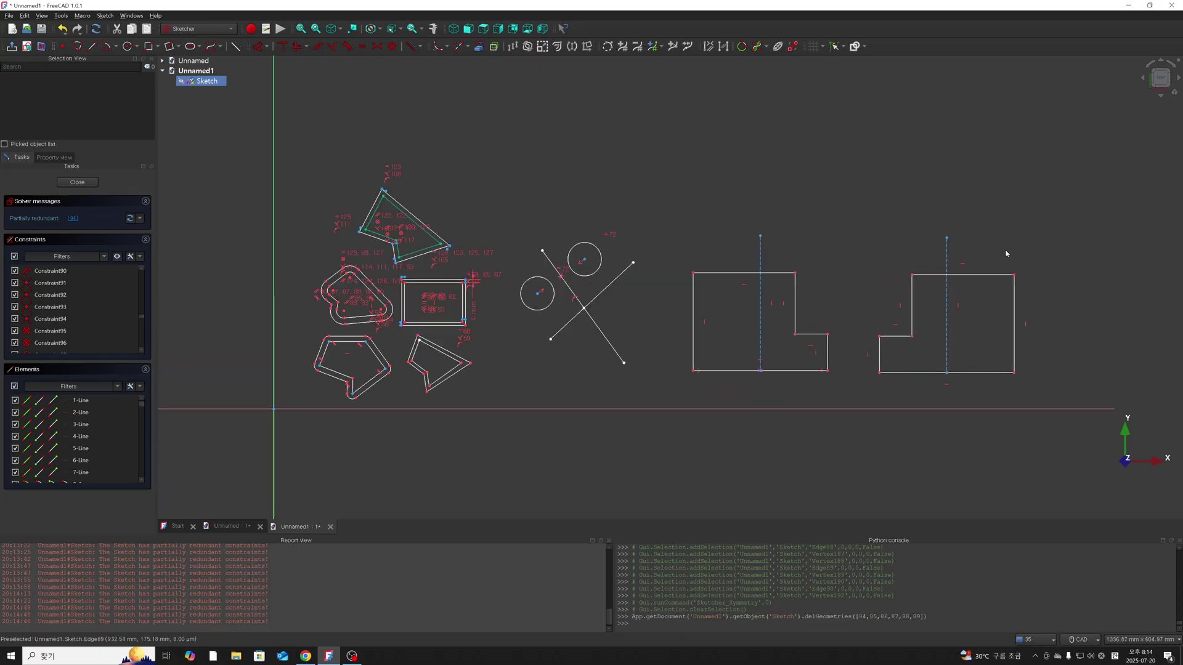
{"action": "scroll", "coordinate": [1026, 357], "scroll_direction": "up", "scroll_amount": 3}
{"action": "scroll", "coordinate": [980, 351], "scroll_direction": "down", "scroll_amount": 1}
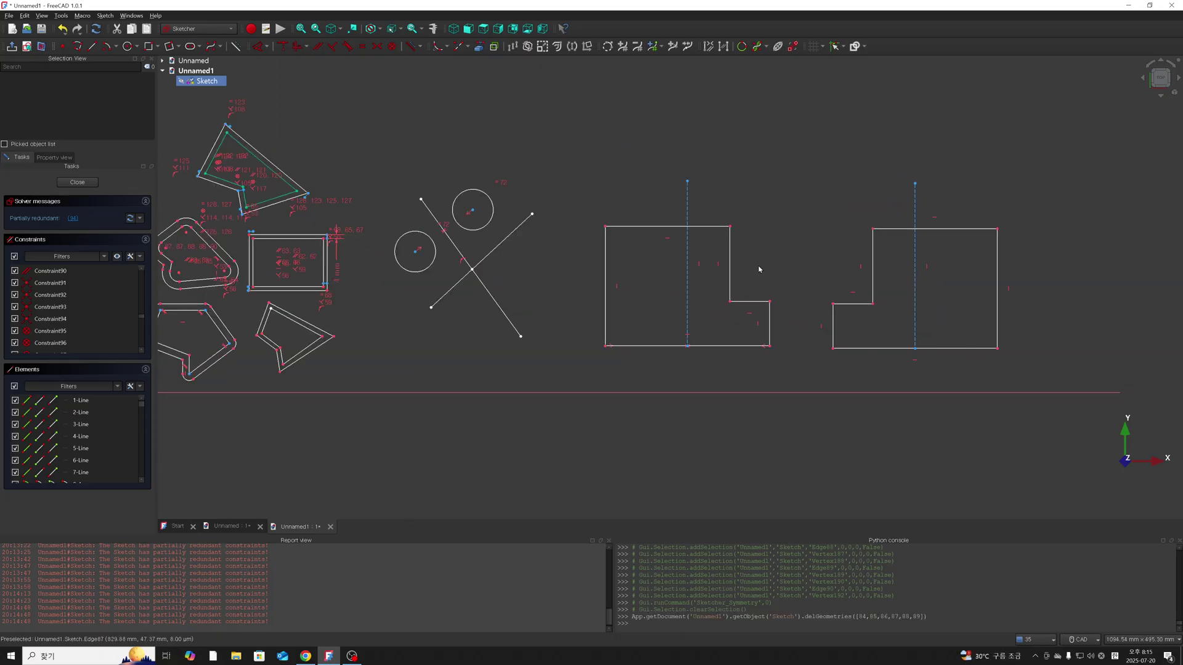
{"action": "scroll", "coordinate": [761, 259], "scroll_direction": "down", "scroll_amount": 2}
{"action": "scroll", "coordinate": [767, 215], "scroll_direction": "down", "scroll_amount": 1}
{"action": "scroll", "coordinate": [772, 175], "scroll_direction": "up", "scroll_amount": 1}
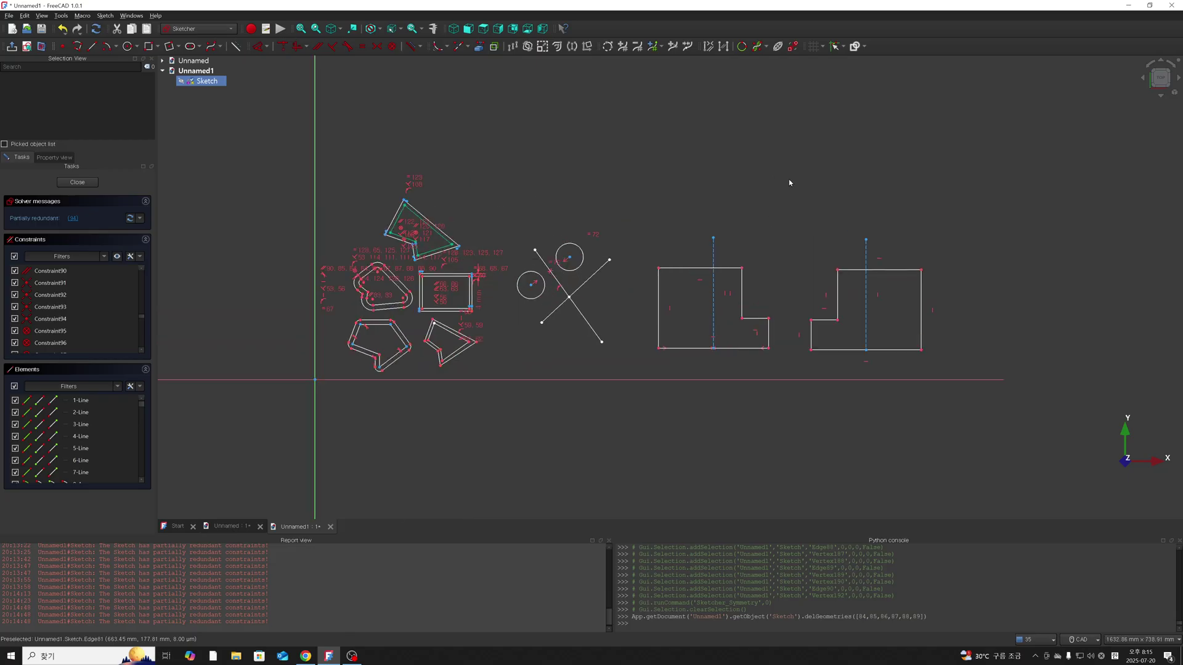
{"action": "scroll", "coordinate": [790, 197], "scroll_direction": "up", "scroll_amount": 1}
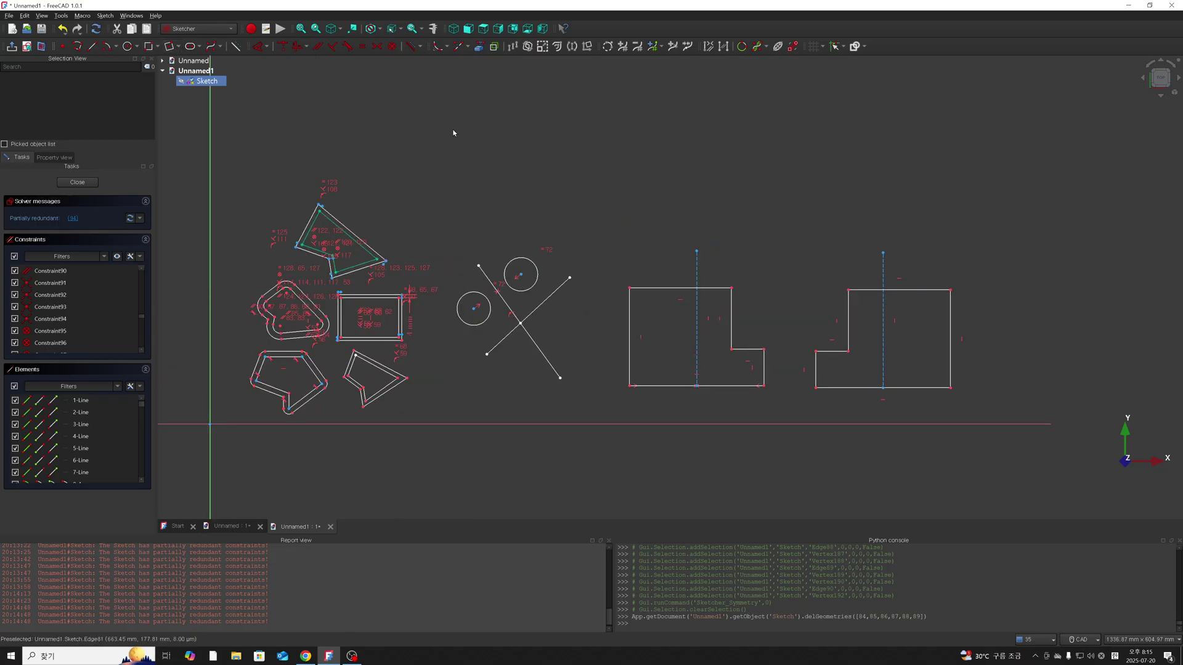
{"action": "key", "text": "g"}
{"action": "key", "text": "r"}
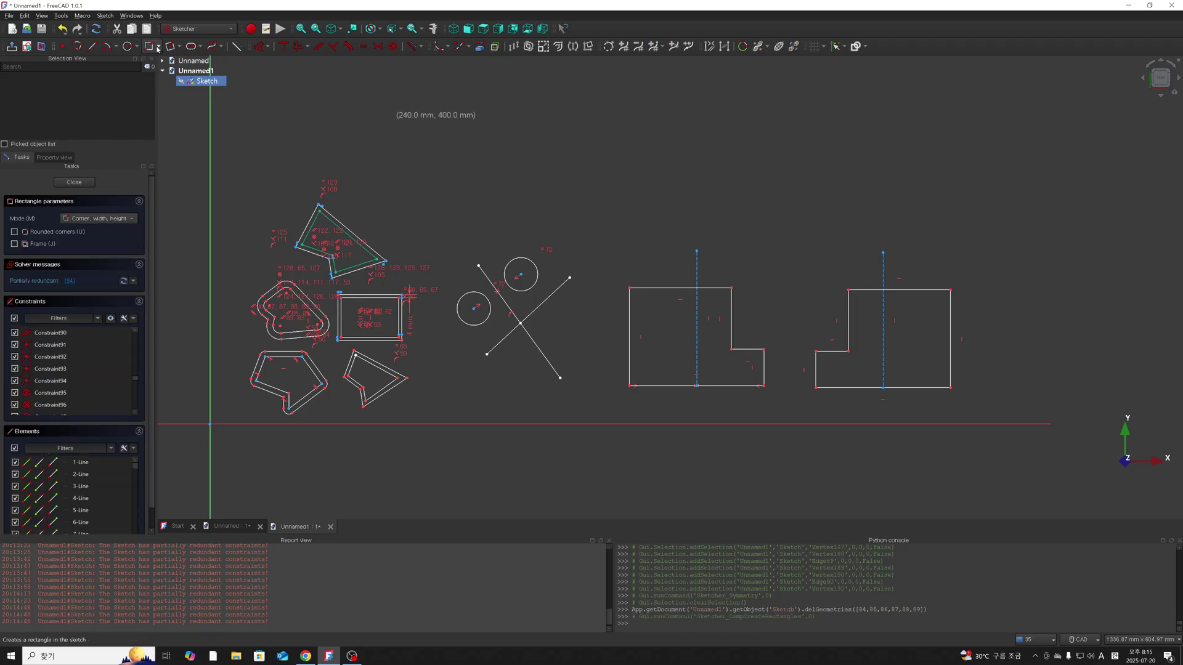
{"action": "left_click", "coordinate": [158, 46]}
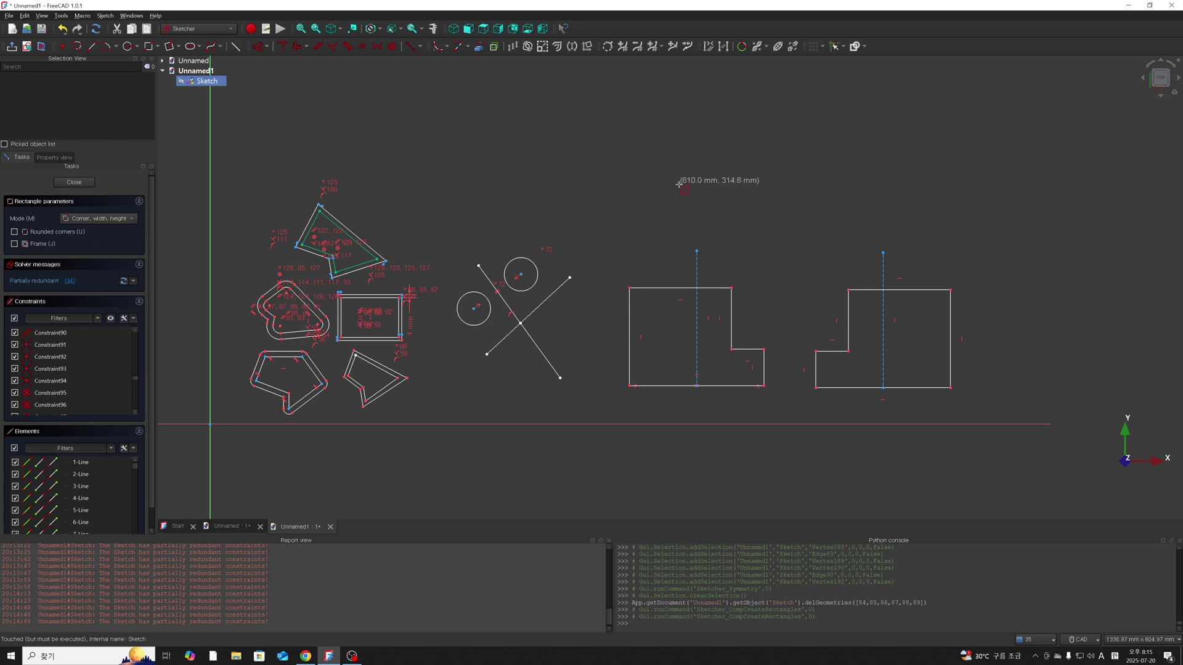
{"action": "scroll", "coordinate": [731, 177], "scroll_direction": "down", "scroll_amount": 2}
{"action": "scroll", "coordinate": [730, 177], "scroll_direction": "up", "scroll_amount": 3}
{"action": "scroll", "coordinate": [727, 163], "scroll_direction": "down", "scroll_amount": 2}
{"action": "scroll", "coordinate": [656, 169], "scroll_direction": "up", "scroll_amount": 1}
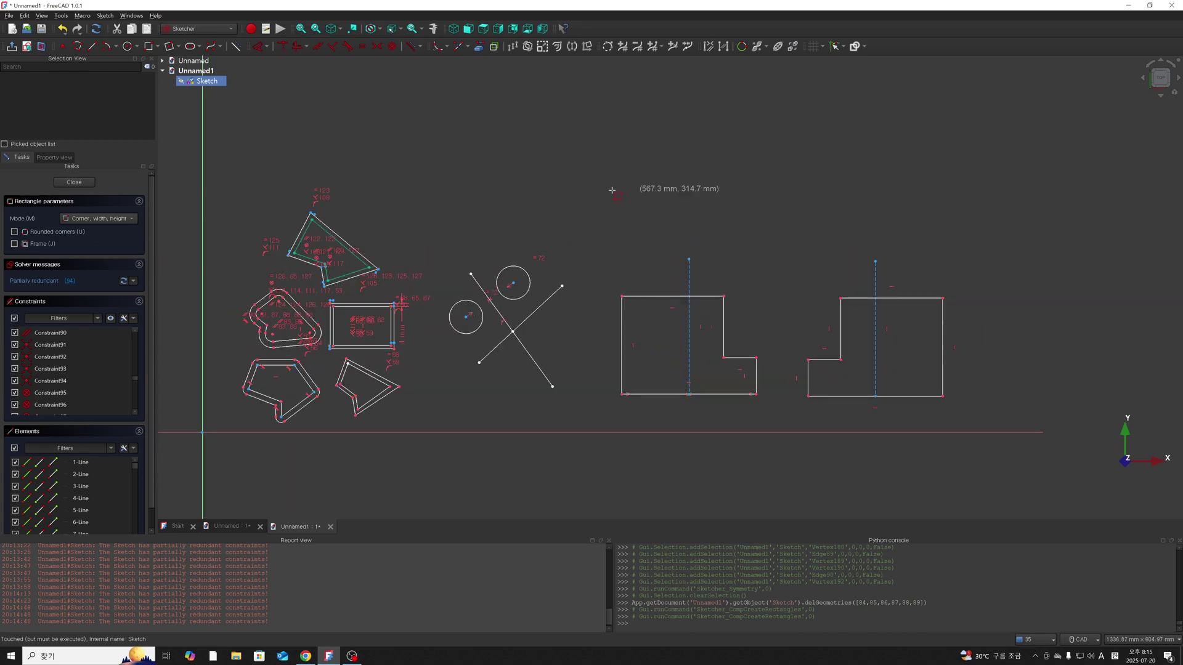
{"action": "left_click", "coordinate": [537, 149]}
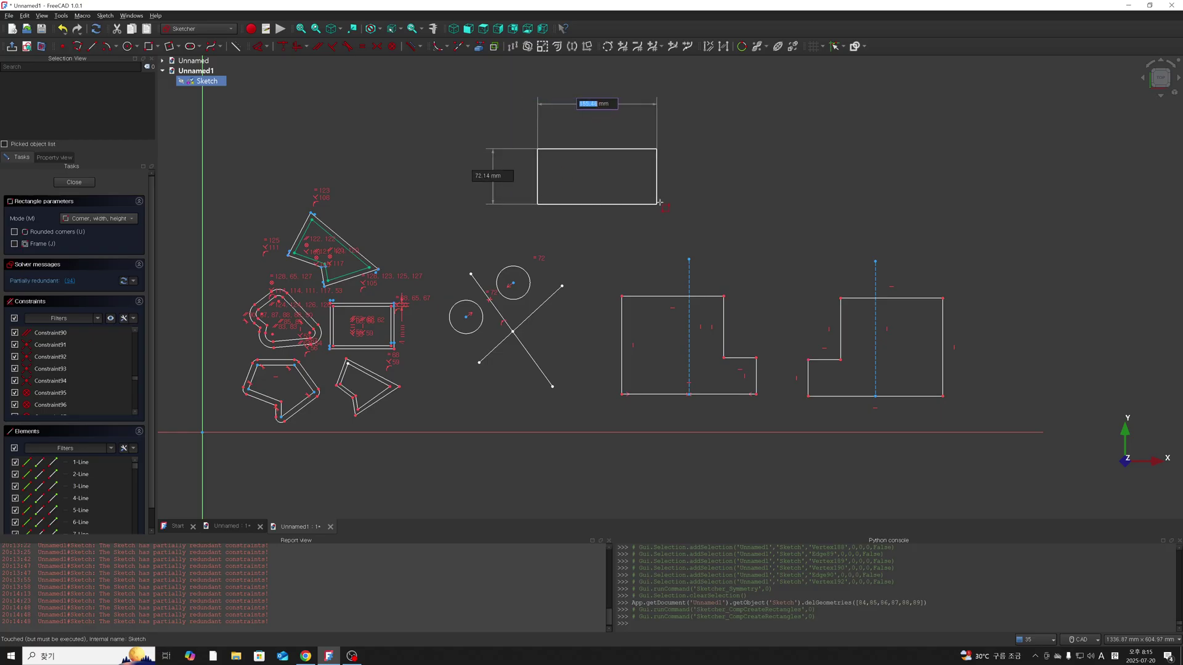
{"action": "left_click", "coordinate": [662, 202]}
{"action": "key", "text": "Escape"}
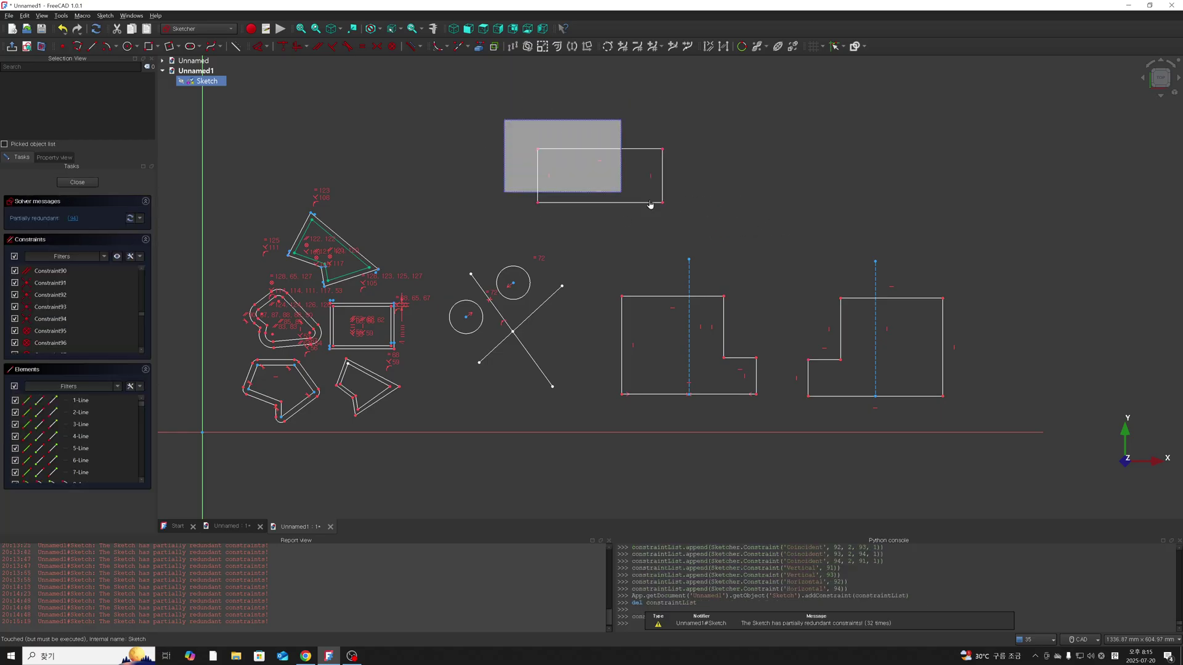
Select the new rectangle's bottom edge together with the horizontal sketch axis.
{"action": "left_click_drag", "start_coordinate": [507, 142], "coordinate": [726, 212]}
{"action": "left_click", "coordinate": [739, 222]}
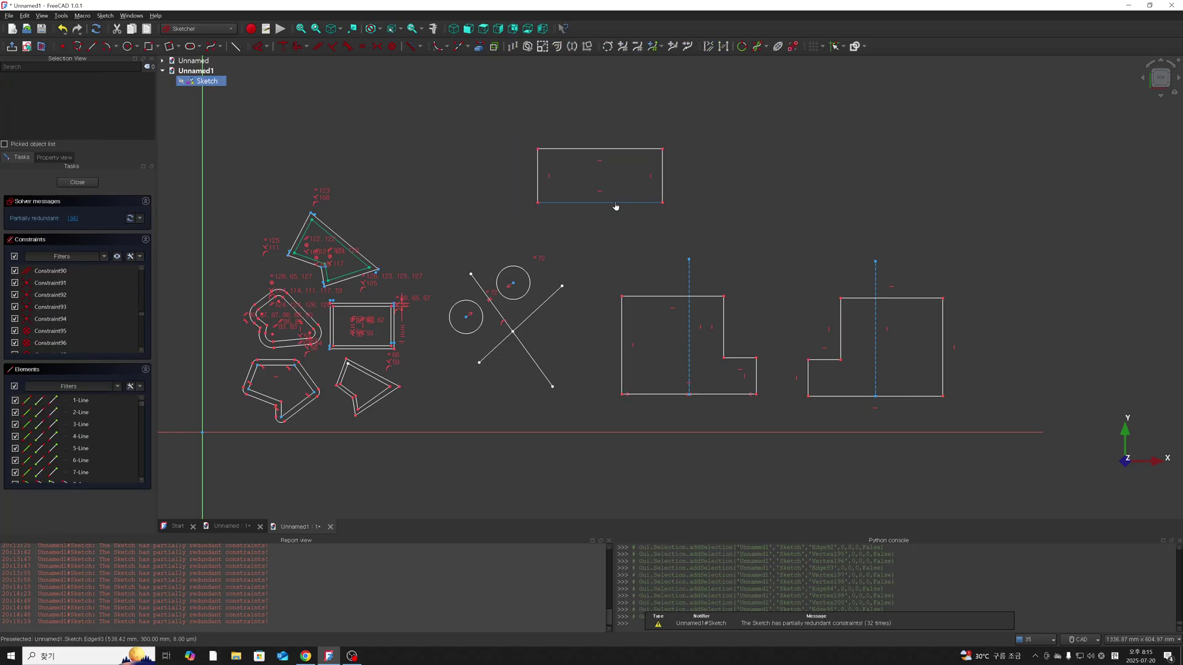
{"action": "left_click", "coordinate": [615, 202]}
{"action": "left_click", "coordinate": [541, 440]}
{"action": "left_click", "coordinate": [547, 432]}
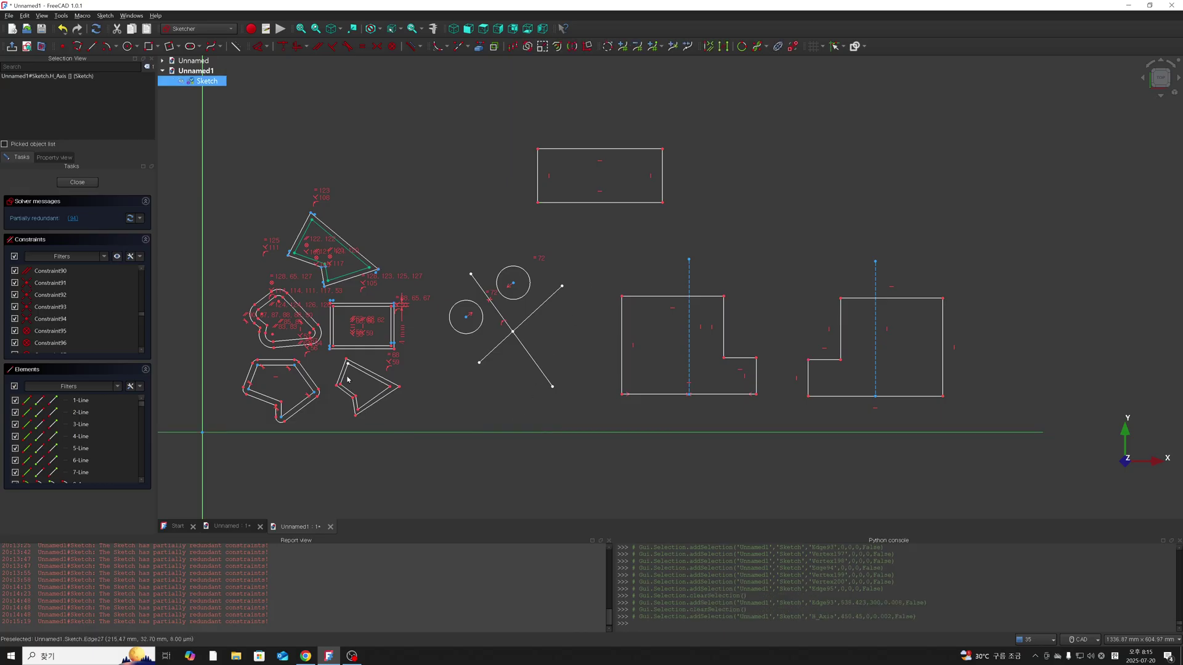
{"action": "left_click", "coordinate": [674, 210]}
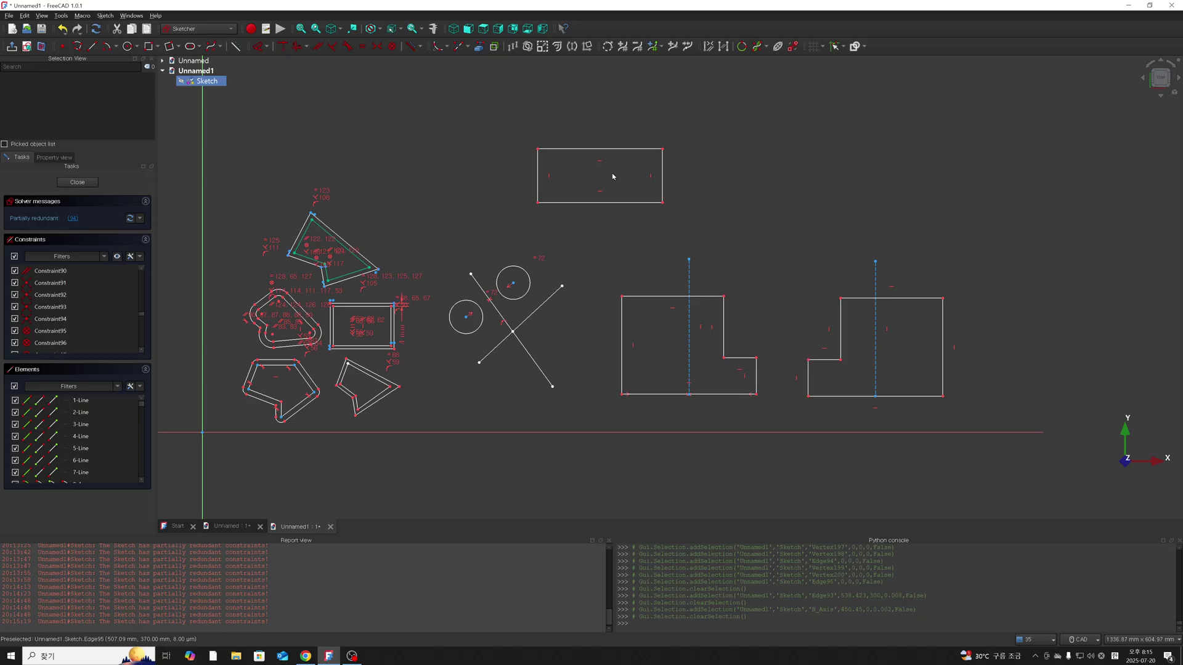
Draw a centred rectangle to the right of the wide one.
{"action": "left_click", "coordinate": [156, 47]}
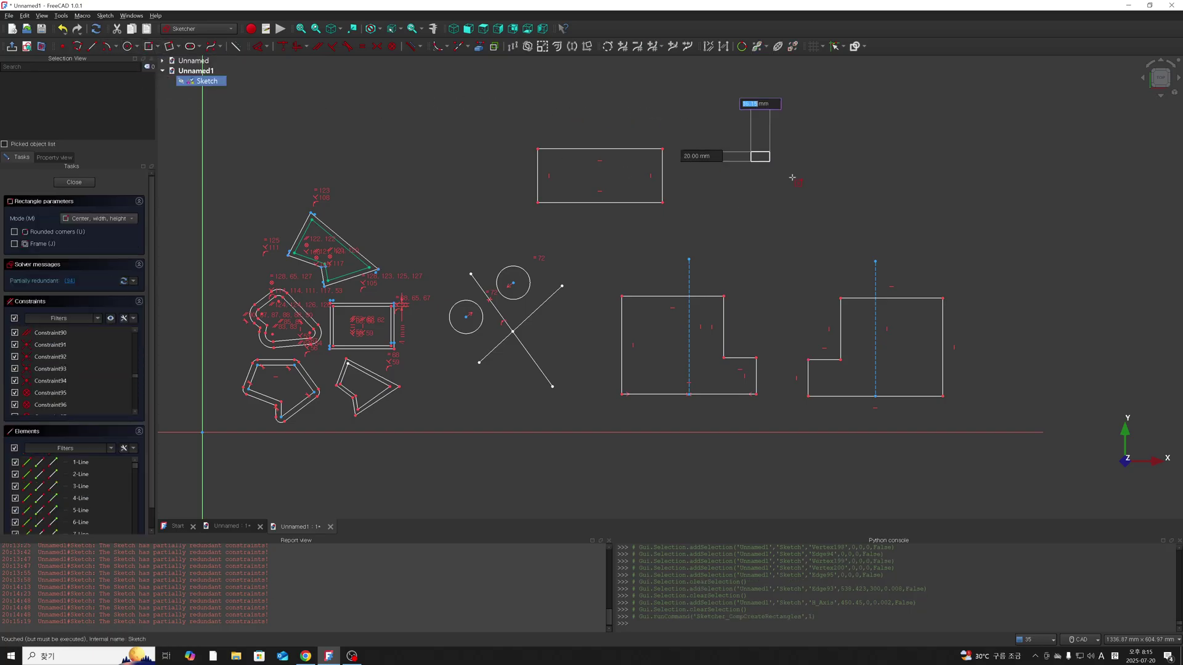
{"action": "left_click", "coordinate": [807, 190]}
{"action": "right_click", "coordinate": [753, 225]}
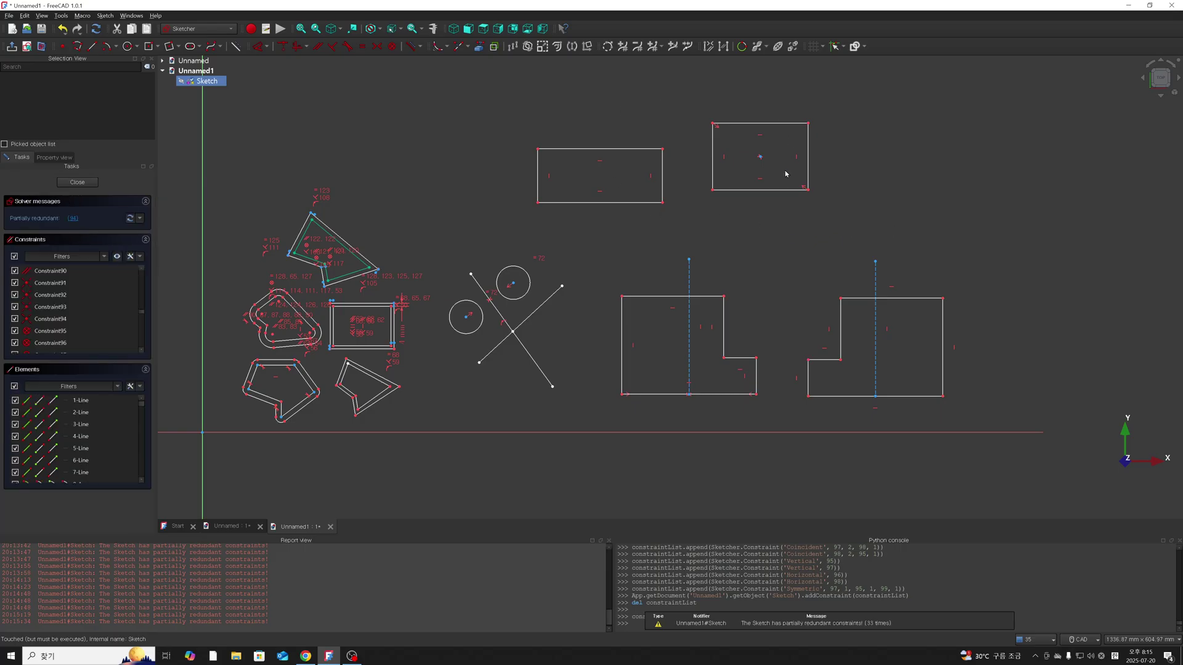
{"action": "left_click", "coordinate": [808, 190]}
{"action": "left_click", "coordinate": [792, 215]}
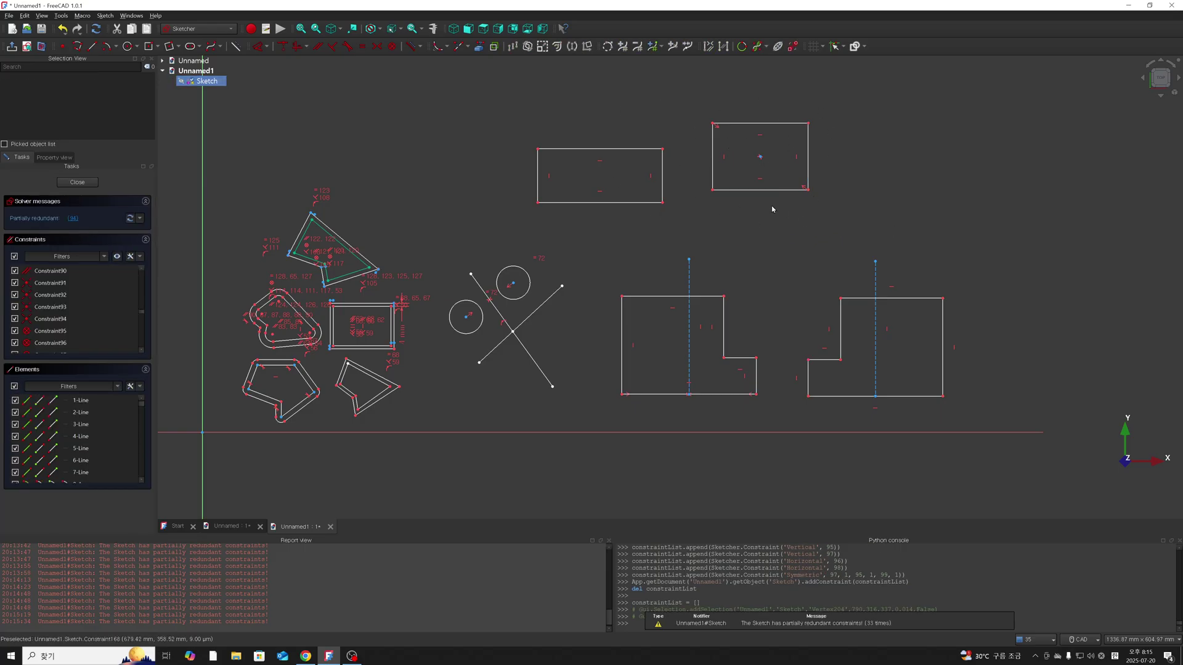
Delete the horizontal and vertical constraints from the wide top rectangle.
{"action": "left_click", "coordinate": [550, 179]}
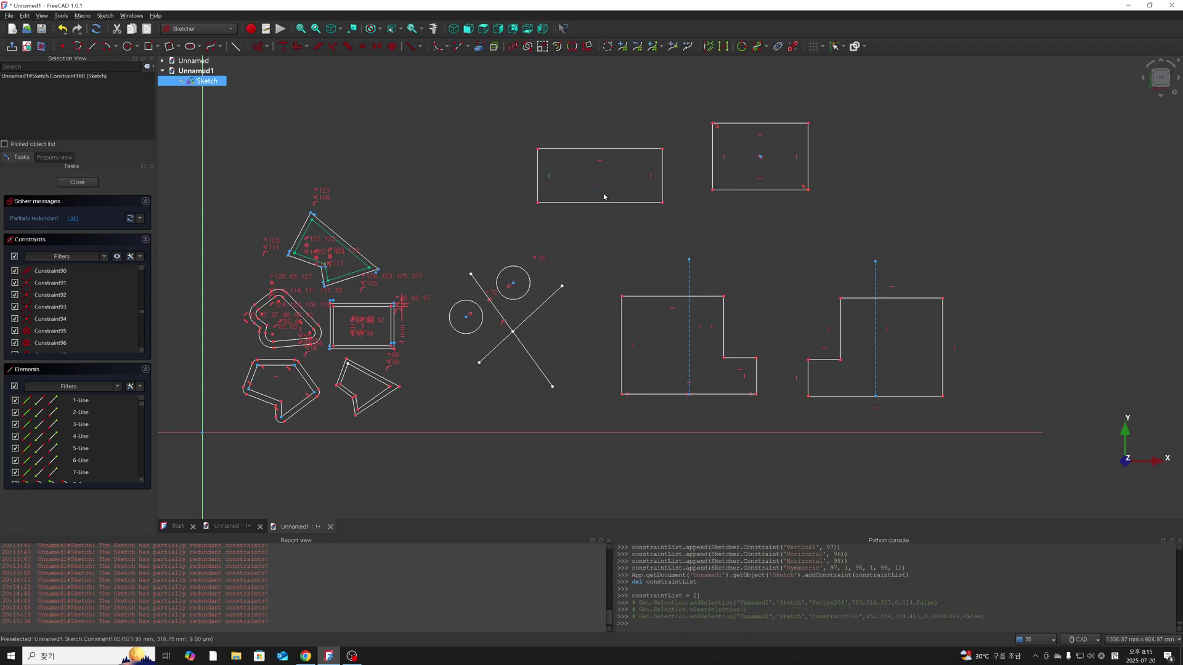
{"action": "key", "text": "Delete"}
{"action": "left_click", "coordinate": [600, 196]}
{"action": "key", "text": "Delete"}
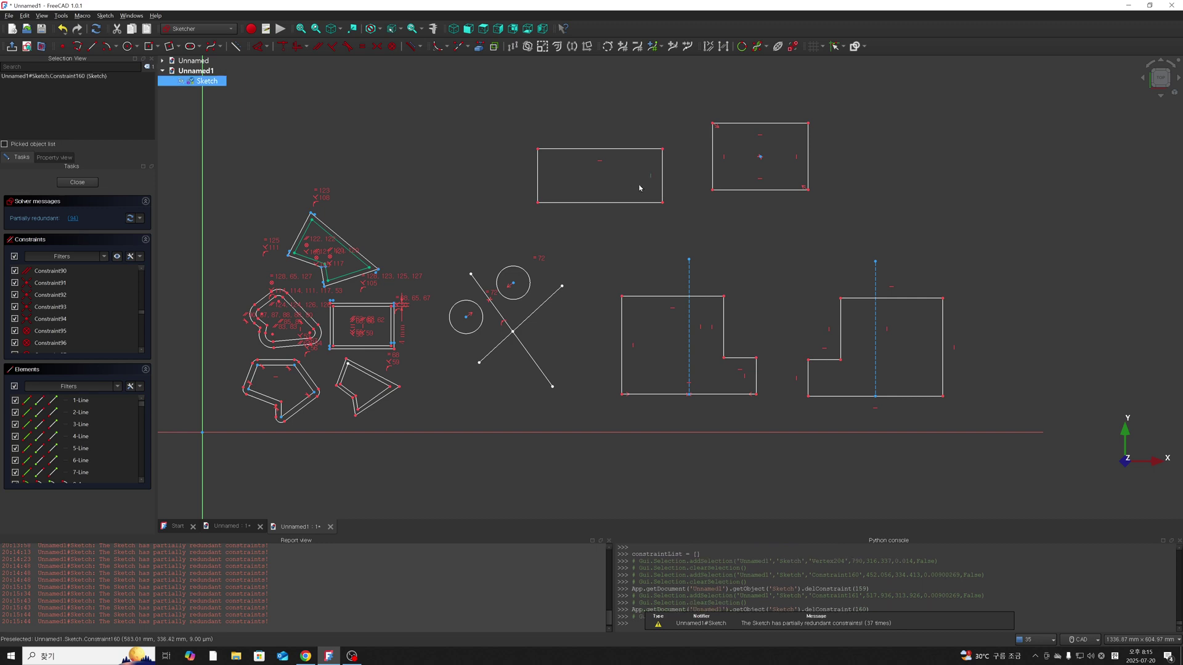
{"action": "key", "text": "Delete"}
{"action": "left_click", "coordinate": [601, 163]}
{"action": "key", "text": "Delete"}
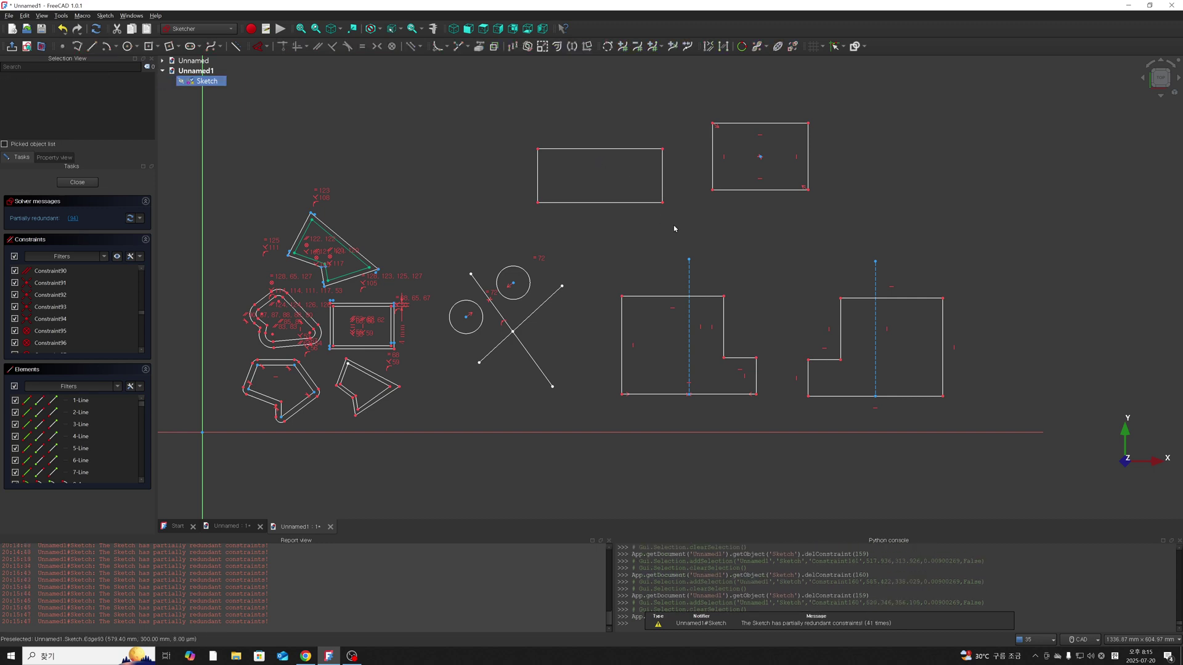
Drag a corner to slant the rectangle, then undo to restore it level.
{"action": "mouse_move", "coordinate": [662, 202]}
{"action": "left_mouse_down"}
{"action": "mouse_move", "coordinate": [638, 101]}
{"action": "mouse_move", "coordinate": [646, 120]}
{"action": "left_mouse_up"}
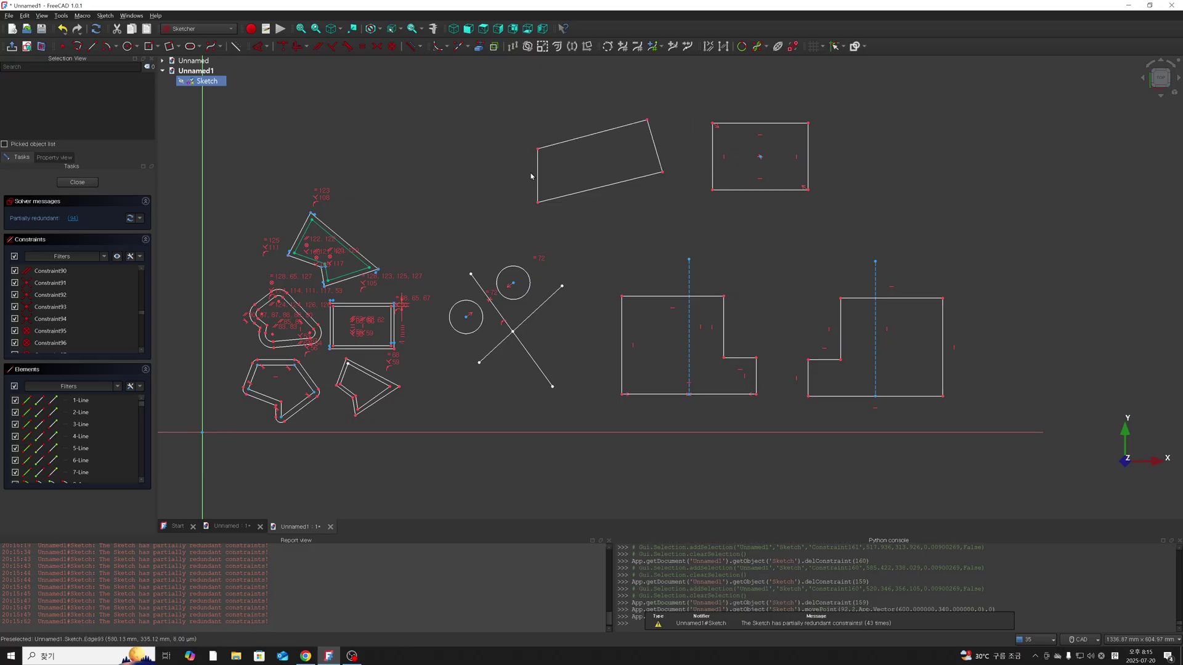
{"action": "left_click", "coordinate": [574, 139]}
{"action": "left_click", "coordinate": [597, 188]}
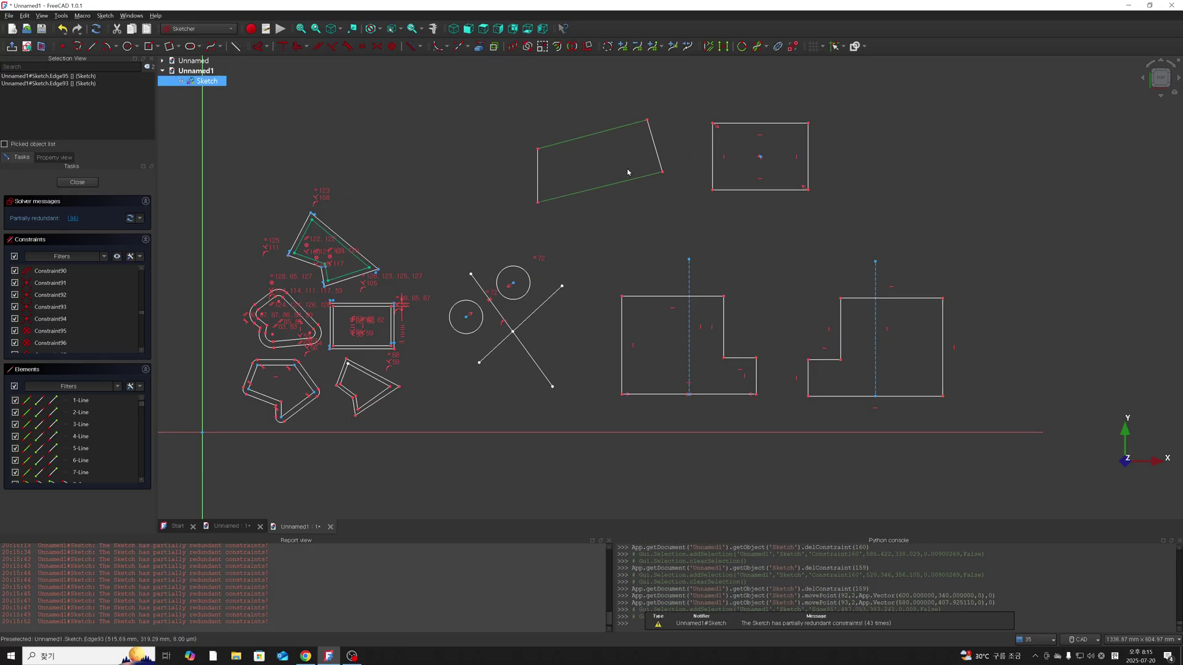
{"action": "key", "text": "Escape"}
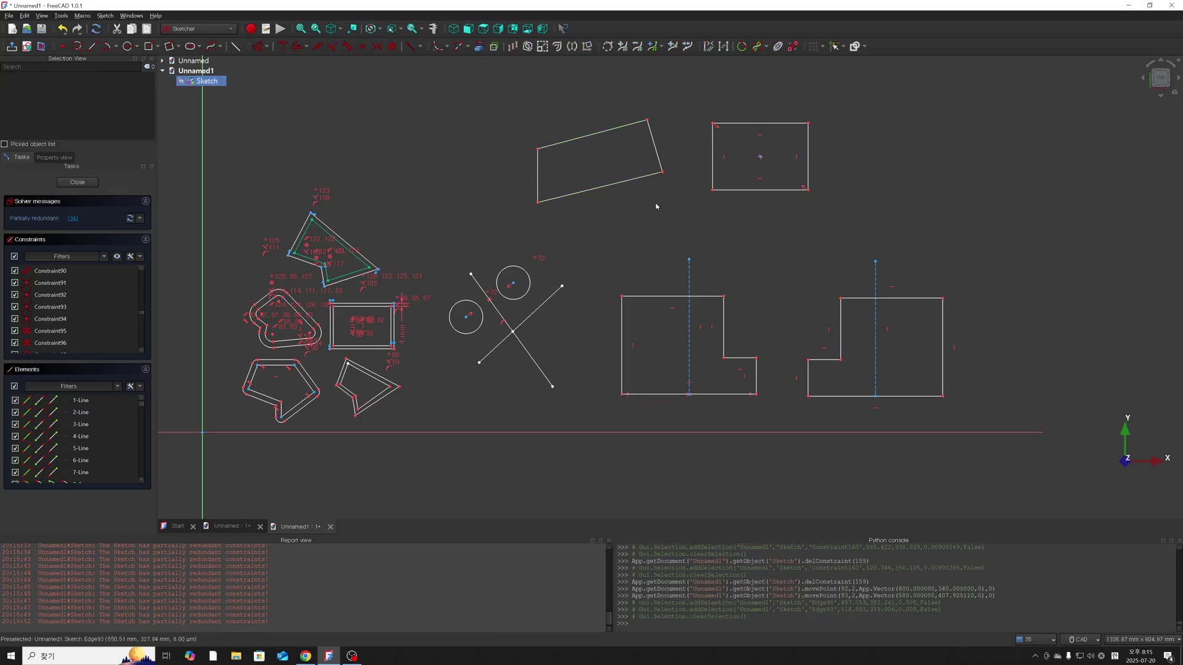
{"action": "key", "text": "ctrl+z"}
{"action": "key", "text": "ctrl+z"}
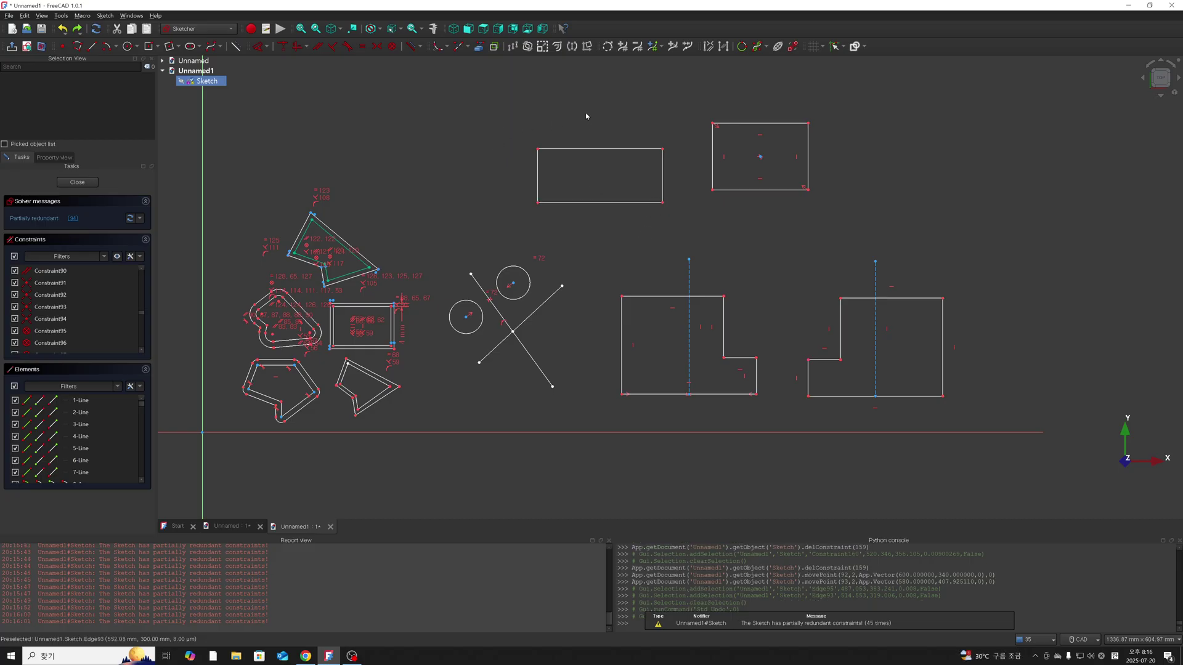
Draw a square centred on the construction circle with its corners on the circle.
{"action": "left_click", "coordinate": [178, 46]}
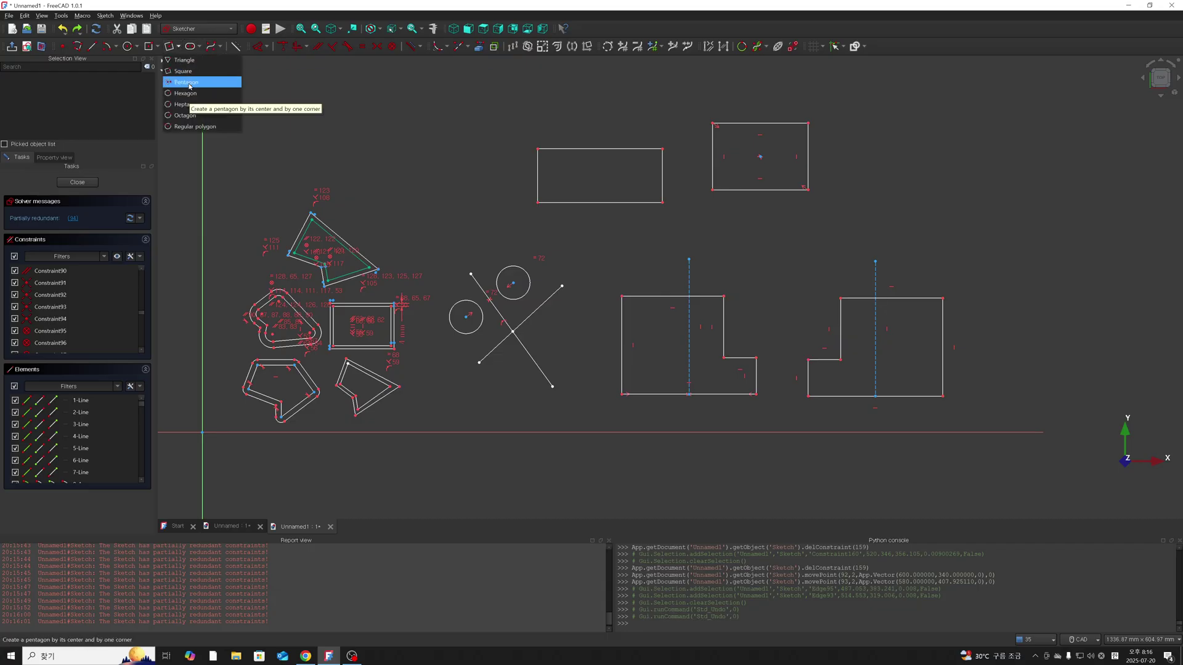
{"action": "left_click", "coordinate": [185, 70]}
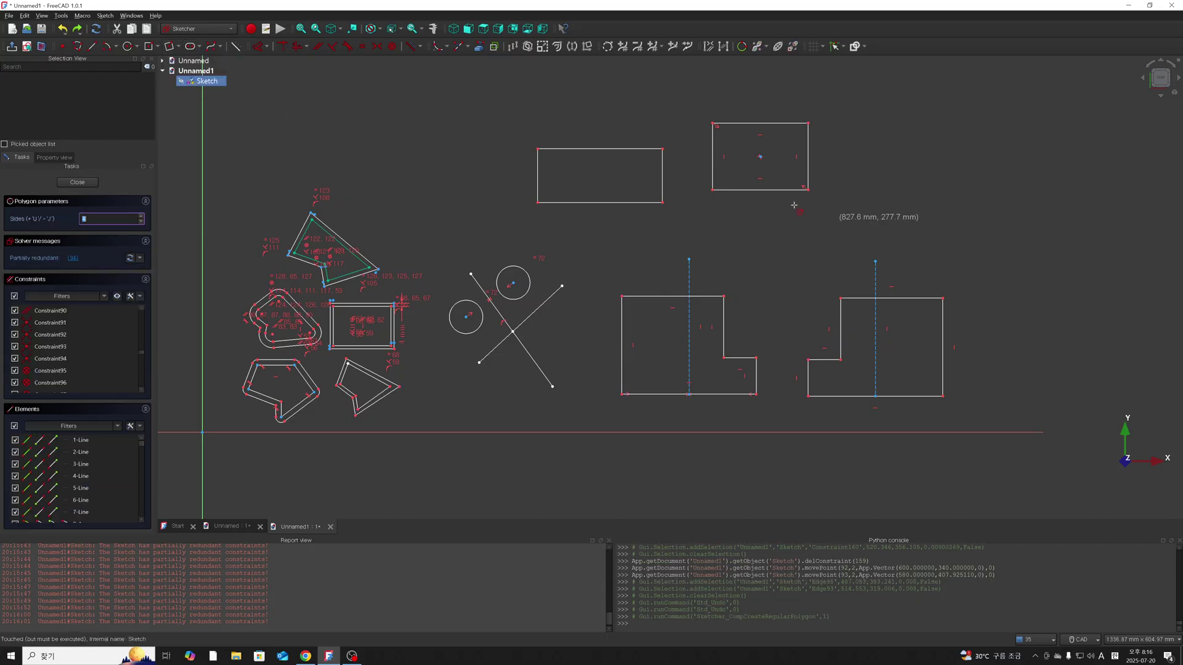
{"action": "left_click", "coordinate": [874, 163]}
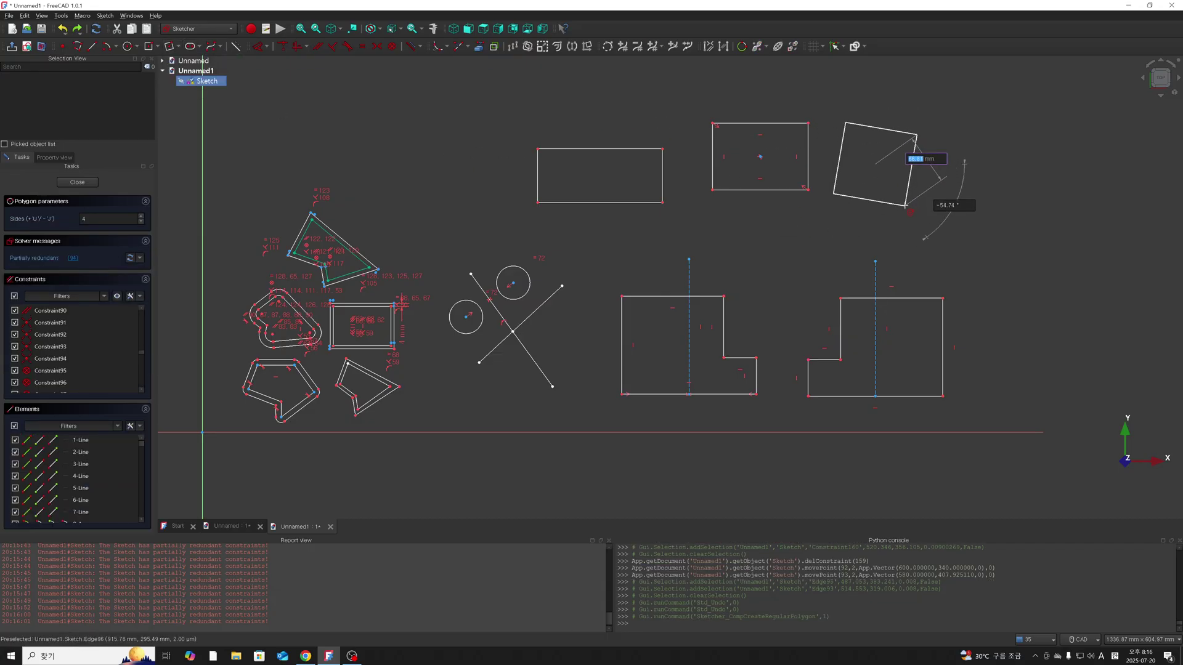
{"action": "left_click", "coordinate": [913, 130]}
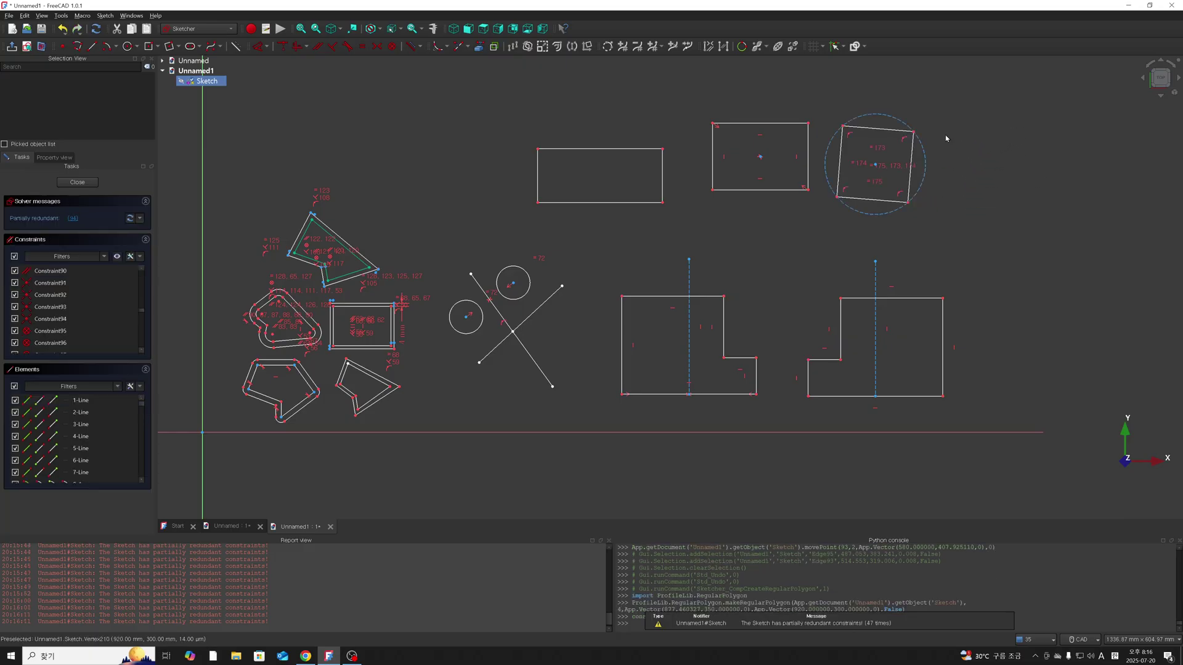
{"action": "scroll", "coordinate": [951, 145], "scroll_direction": "up", "scroll_amount": 3}
{"action": "scroll", "coordinate": [967, 157], "scroll_direction": "up", "scroll_amount": 4}
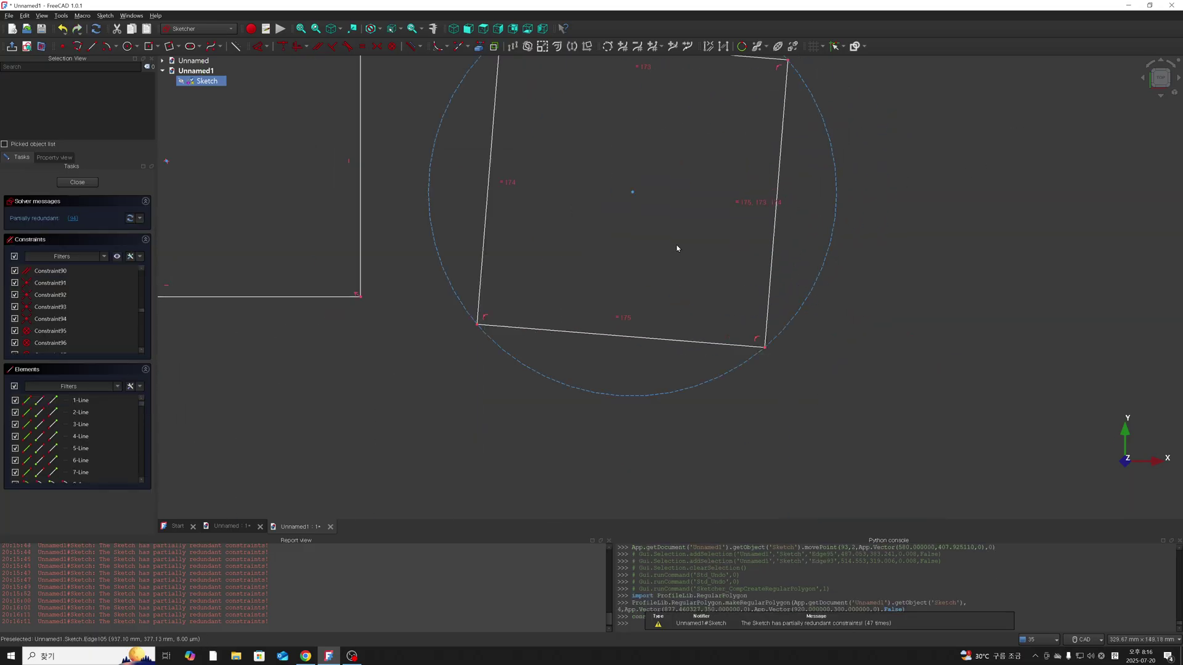
{"action": "scroll", "coordinate": [677, 249], "scroll_direction": "down", "scroll_amount": 2}
Delete the square's equal-length constraints, including the =173 one, and drag a corner to unlock it.
{"action": "left_click", "coordinate": [649, 255]}
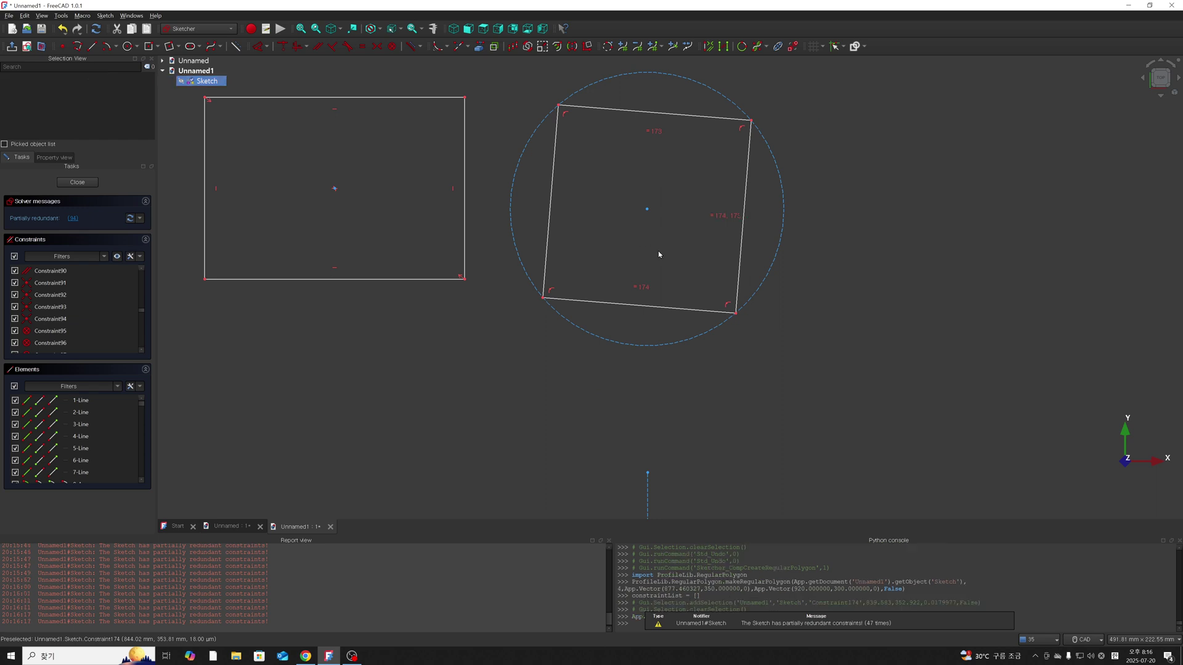
{"action": "left_click", "coordinate": [641, 288]}
{"action": "key", "text": "Delete"}
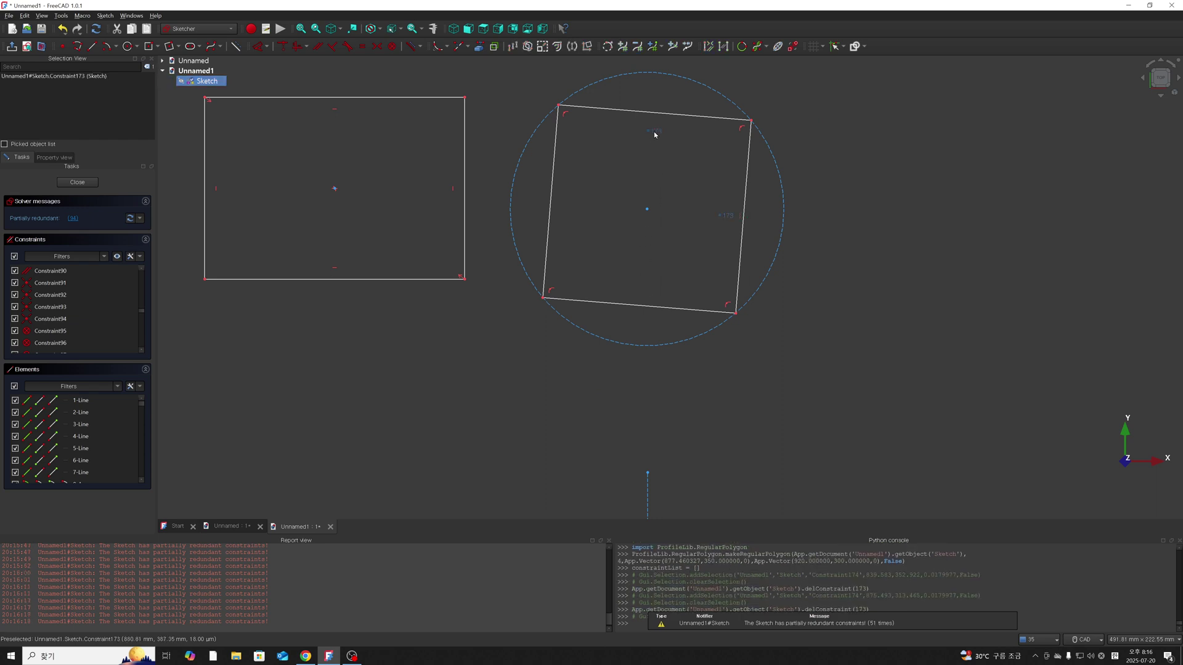
{"action": "left_click", "coordinate": [654, 133]}
{"action": "key", "text": "Delete"}
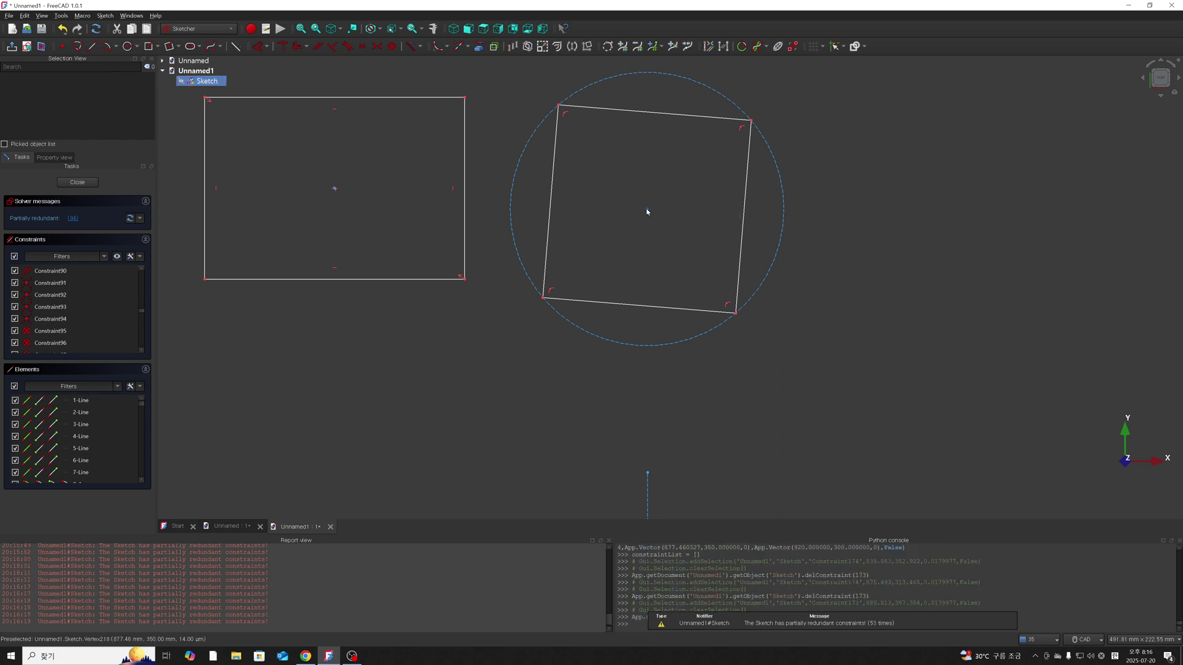
{"action": "left_click_drag", "start_coordinate": [643, 209], "coordinate": [673, 215]}
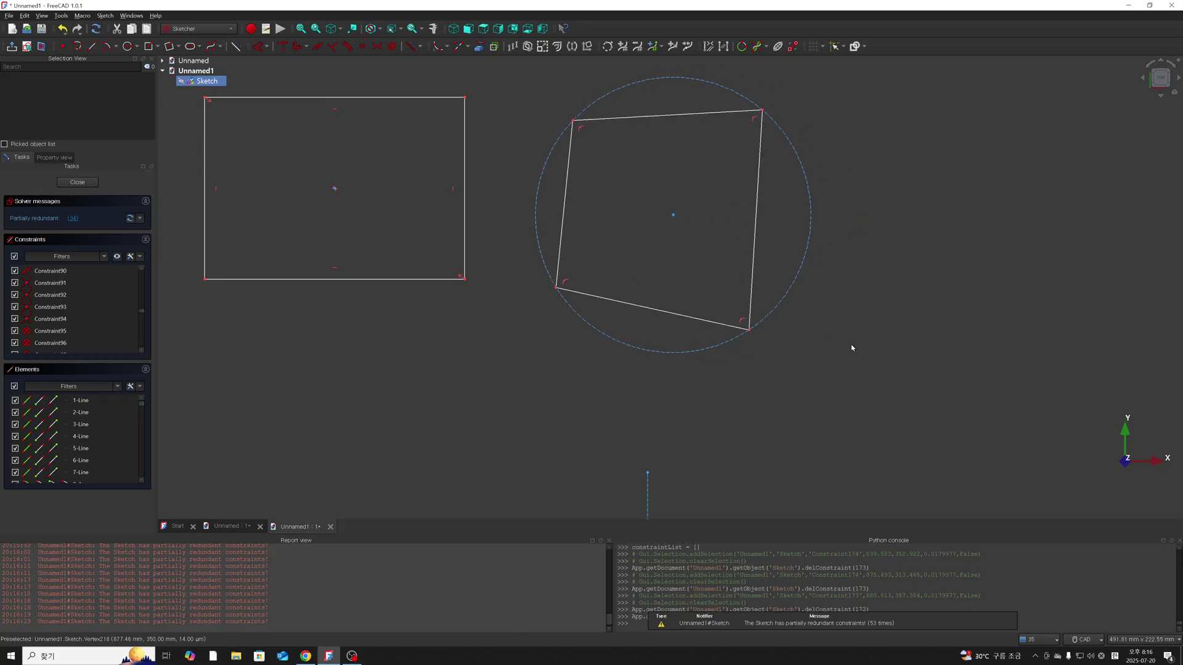
Make the left and right edges parallel, and the top and bottom edges parallel.
{"action": "left_click", "coordinate": [561, 227]}
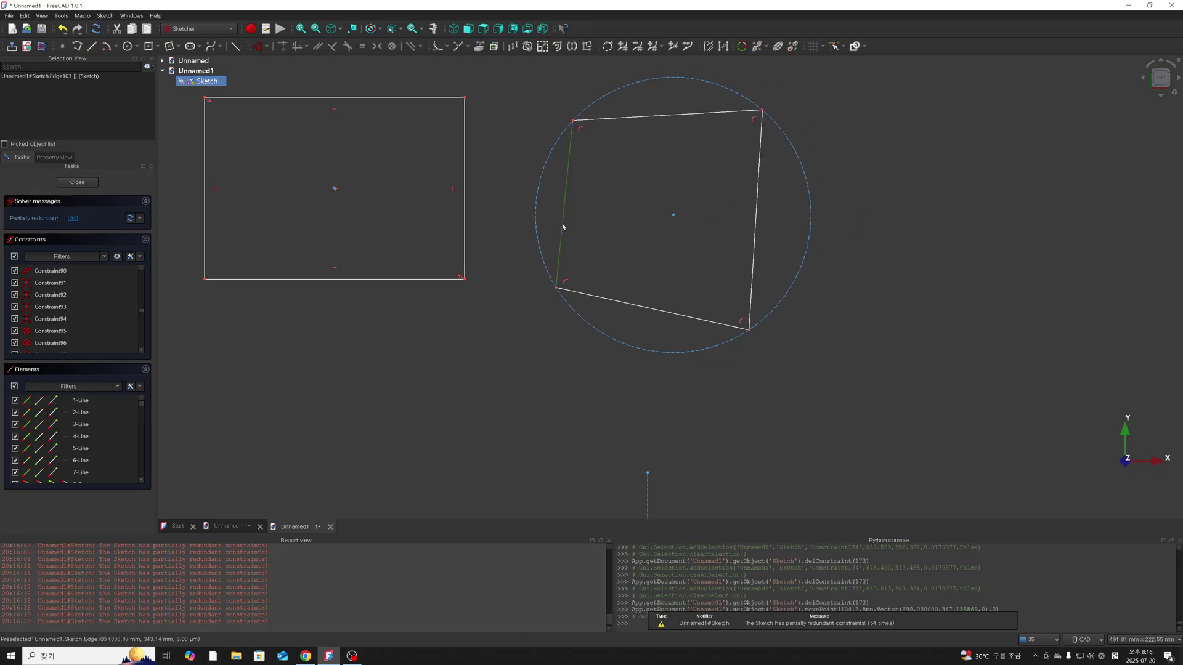
{"action": "left_click", "coordinate": [752, 262]}
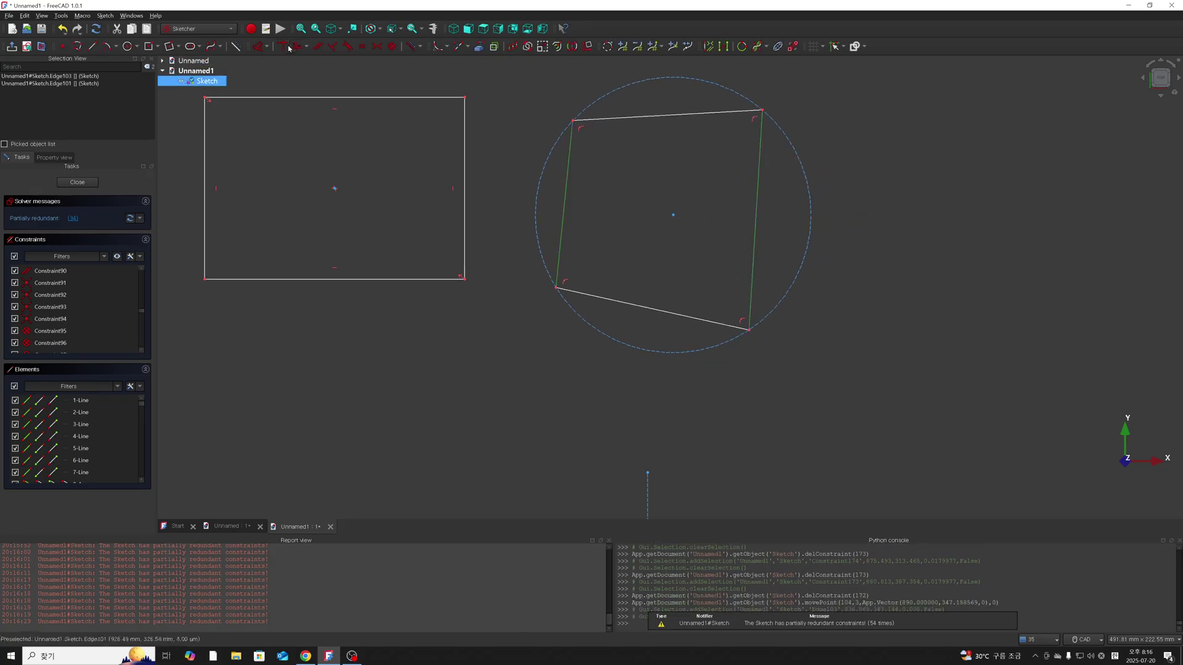
{"action": "key", "text": "p"}
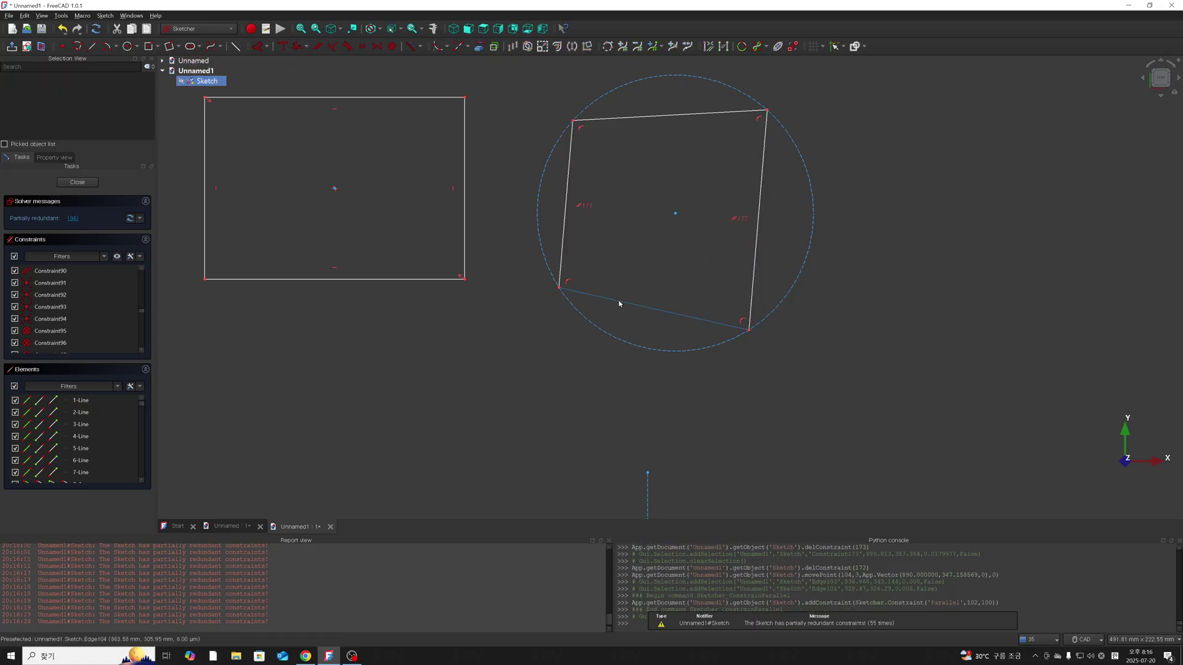
{"action": "left_click", "coordinate": [619, 302]}
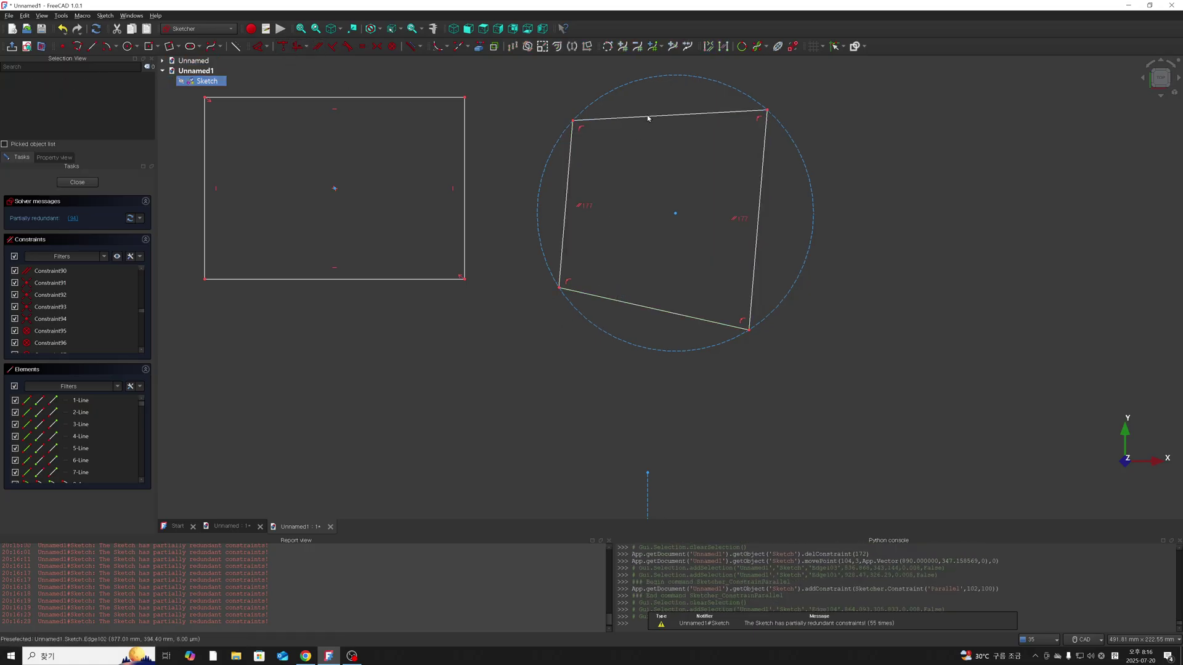
{"action": "left_click", "coordinate": [652, 122]}
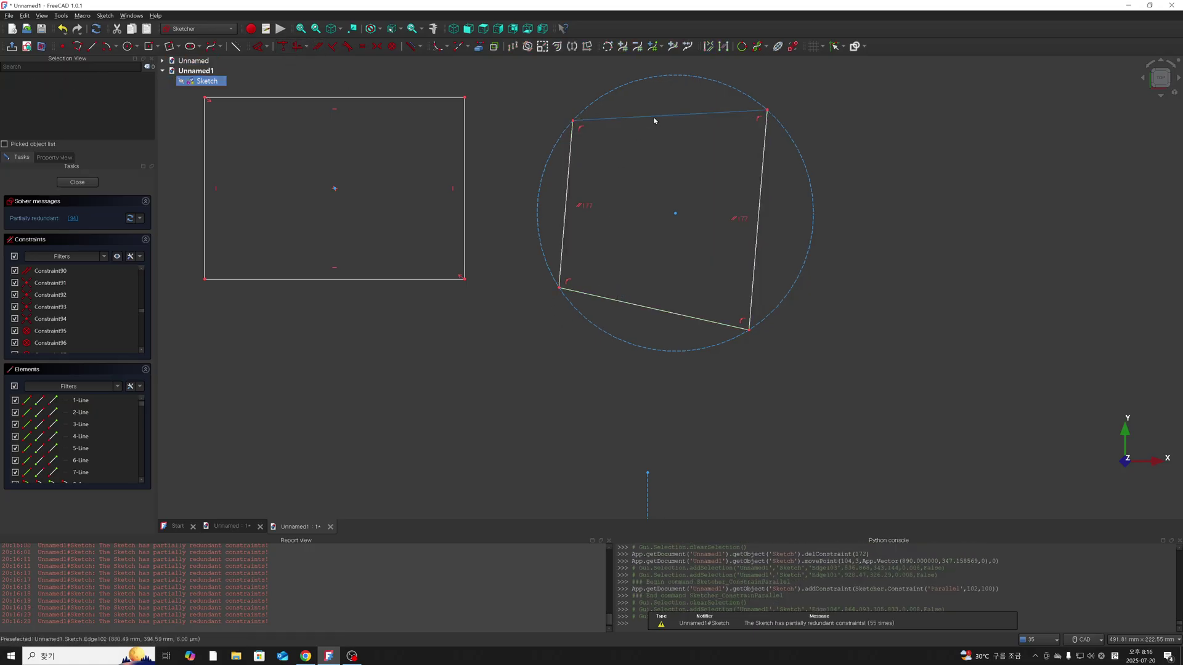
{"action": "left_click", "coordinate": [636, 309]}
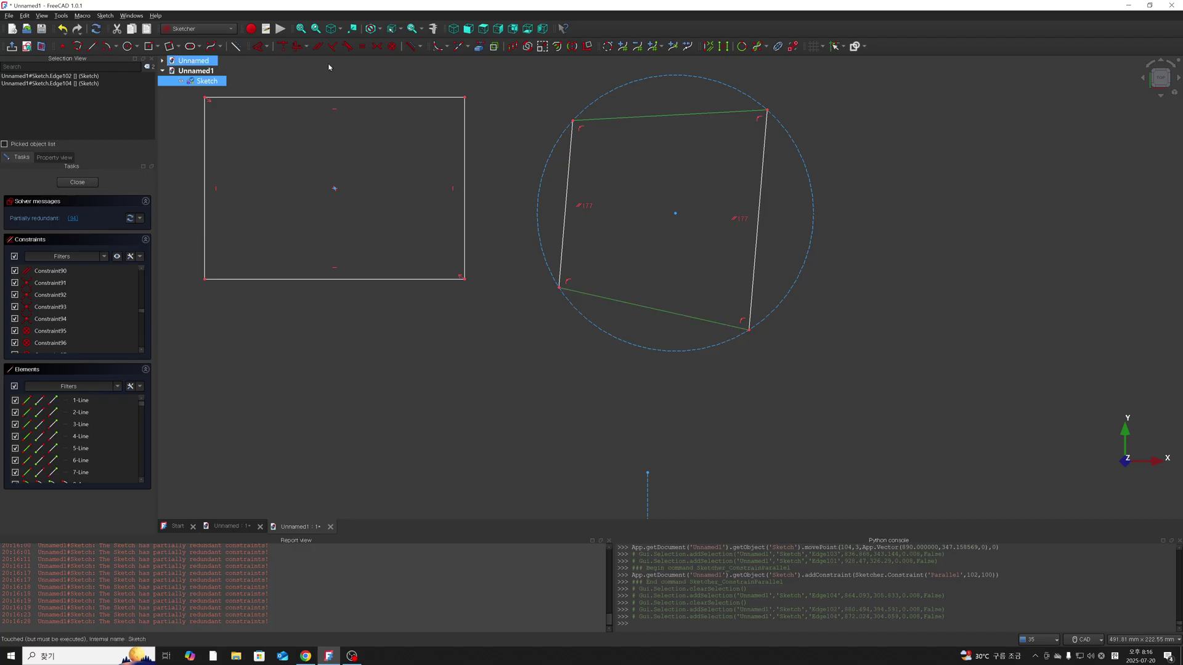
{"action": "key", "text": "p"}
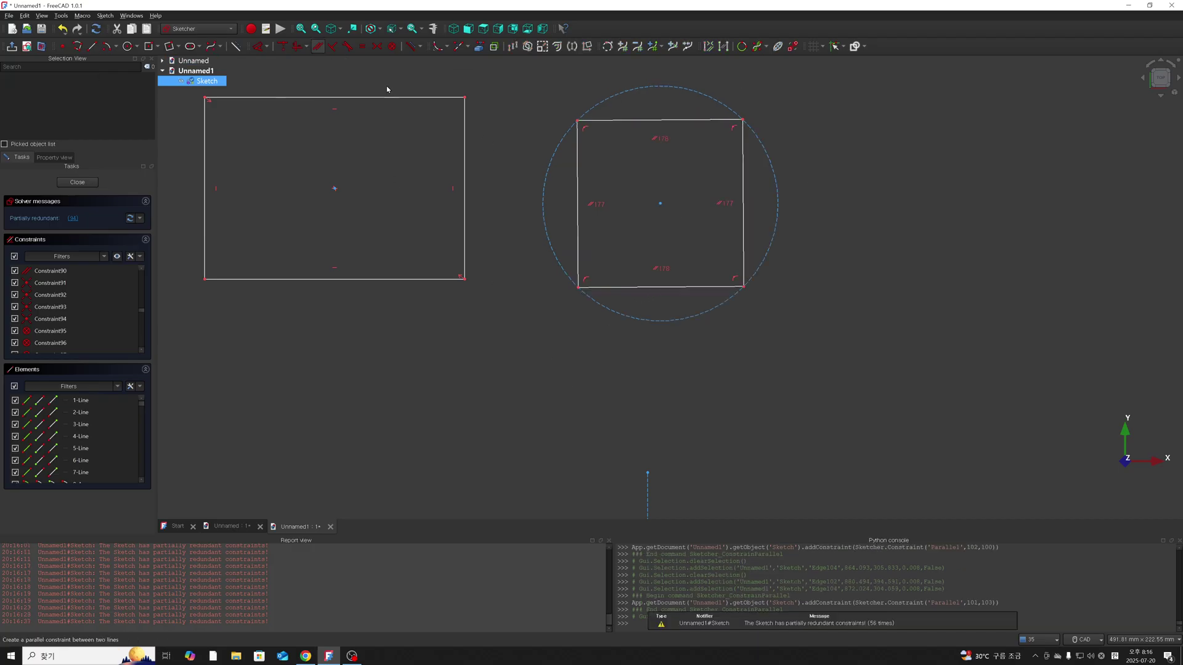
Drag the corners into an elongated, tilted rectangle with its corners on the circle.
{"action": "left_click_drag", "start_coordinate": [745, 288], "coordinate": [928, 258]}
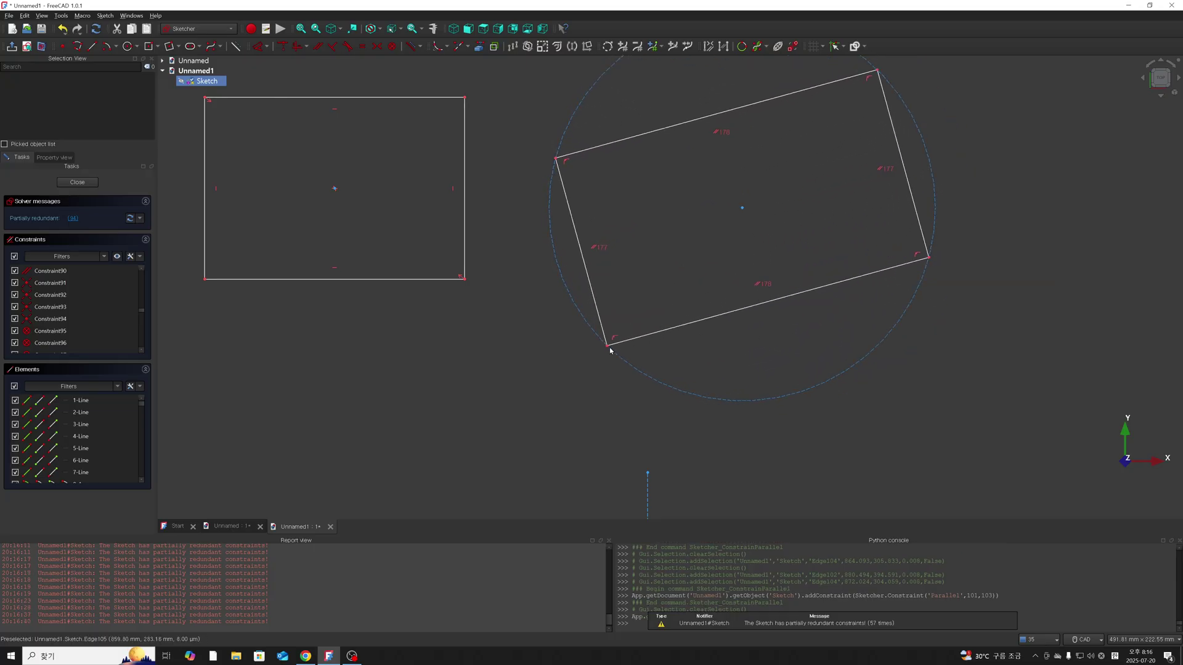
{"action": "left_click_drag", "start_coordinate": [607, 344], "coordinate": [649, 406]}
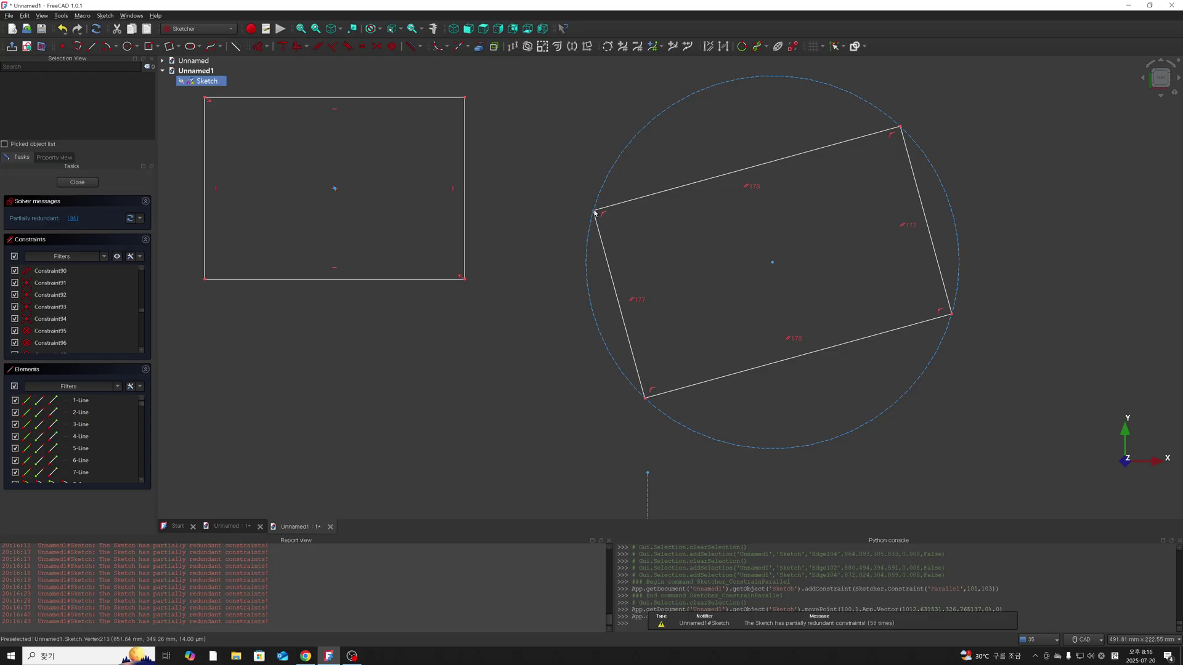
{"action": "mouse_move", "coordinate": [595, 213]}
{"action": "left_mouse_down"}
{"action": "mouse_move", "coordinate": [643, 368]}
{"action": "mouse_move", "coordinate": [616, 375]}
{"action": "left_mouse_up"}
{"action": "scroll", "coordinate": [566, 308], "scroll_direction": "down", "scroll_amount": 2}
{"action": "scroll", "coordinate": [567, 309], "scroll_direction": "down", "scroll_amount": 3}
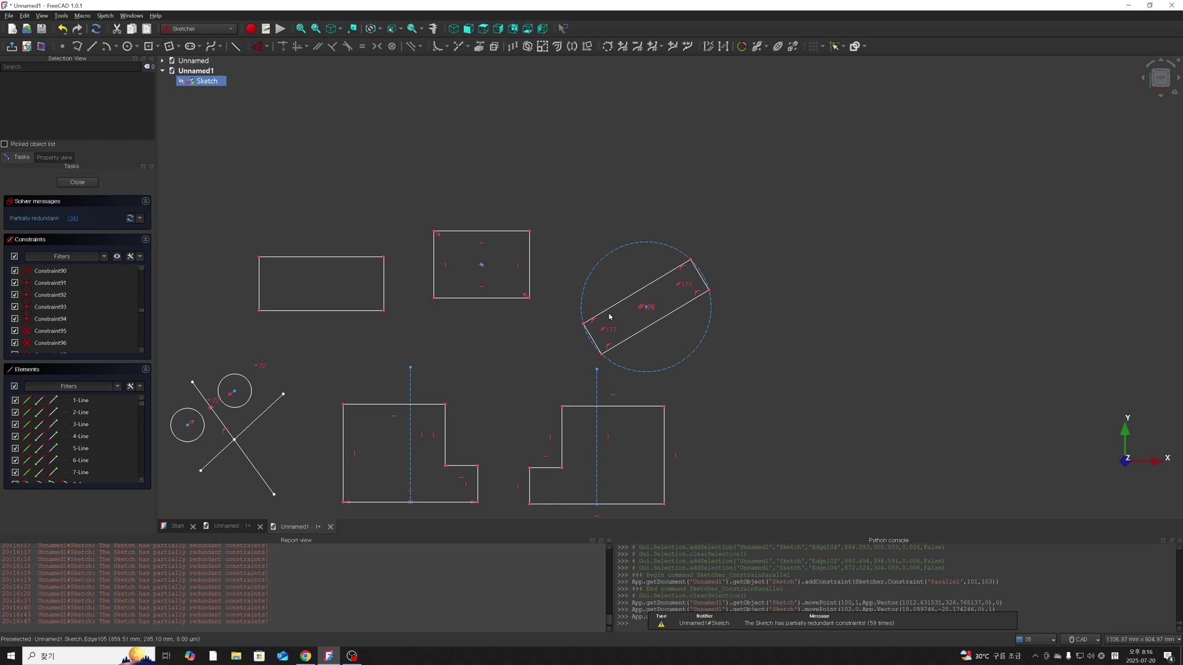
{"action": "left_click", "coordinate": [645, 310]}
{"action": "scroll", "coordinate": [675, 337], "scroll_direction": "up", "scroll_amount": 4}
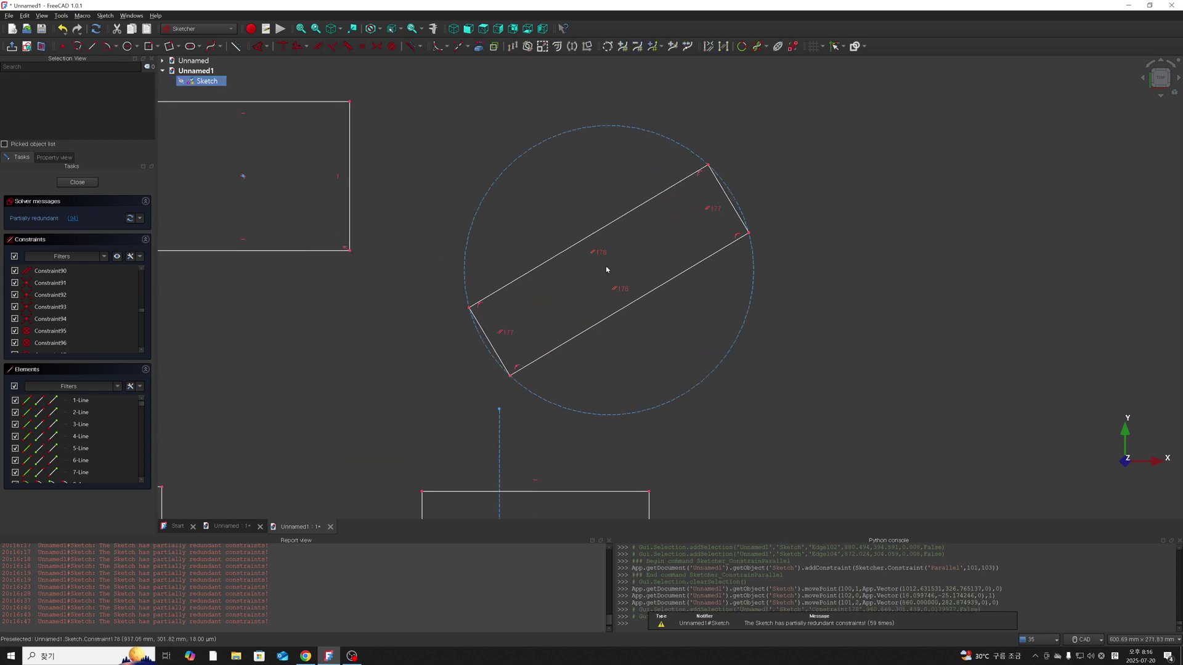
{"action": "left_click_drag", "start_coordinate": [608, 275], "coordinate": [567, 190]}
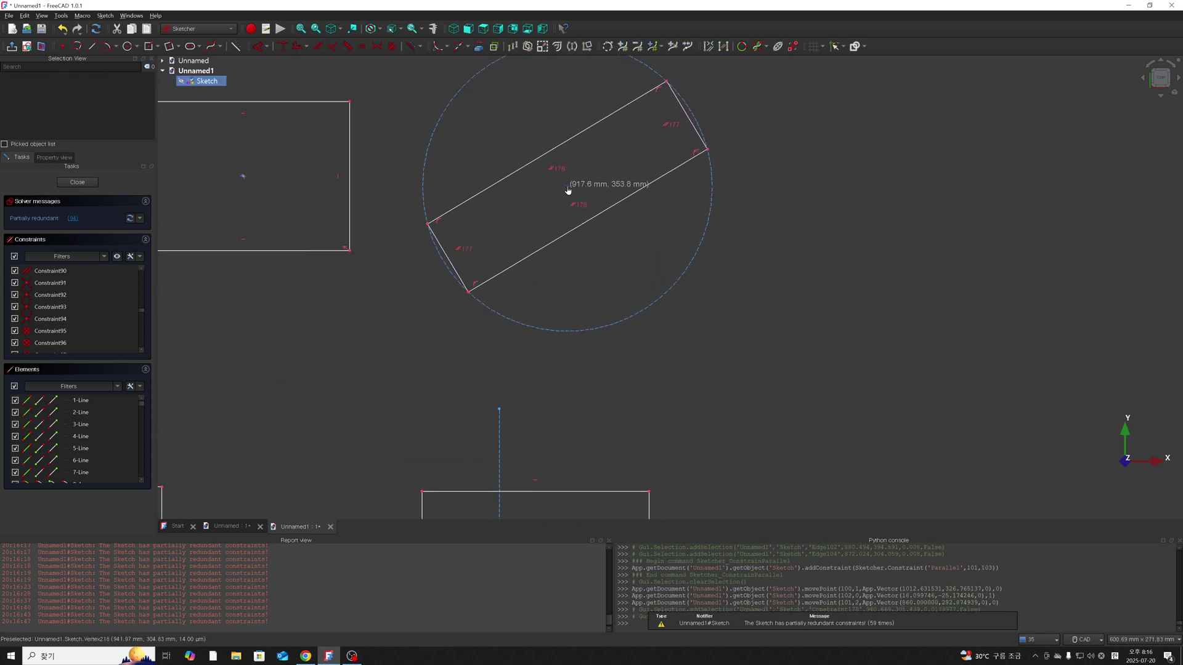
{"action": "scroll", "coordinate": [700, 388], "scroll_direction": "down", "scroll_amount": 3}
{"action": "scroll", "coordinate": [702, 385], "scroll_direction": "down", "scroll_amount": 2}
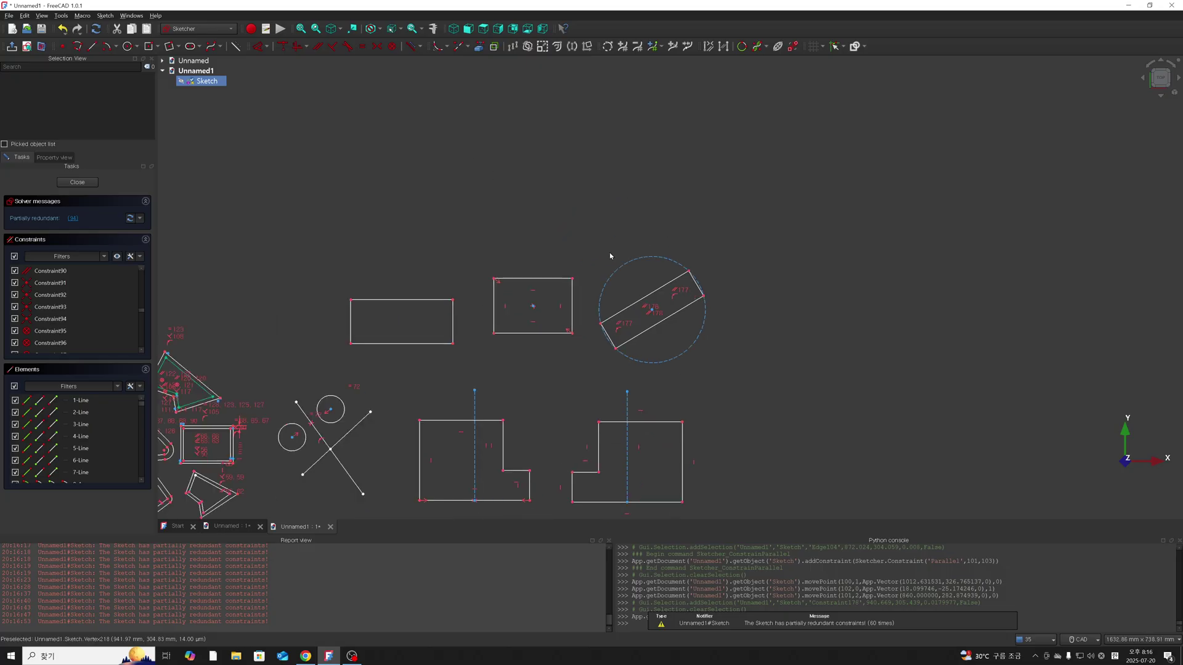
Draw a plain axis-aligned rectangle to the right of the circle with the tilted rectangle.
{"action": "left_click", "coordinate": [155, 47]}
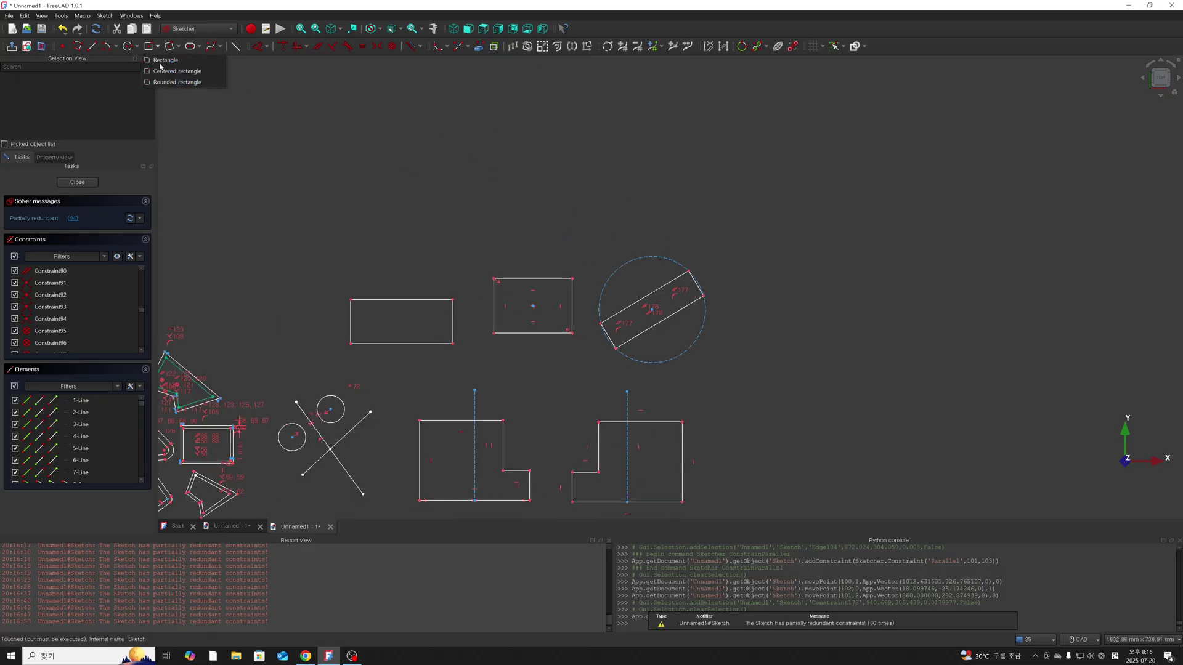
{"action": "left_click", "coordinate": [184, 60]}
{"action": "scroll", "coordinate": [751, 349], "scroll_direction": "down", "scroll_amount": 1}
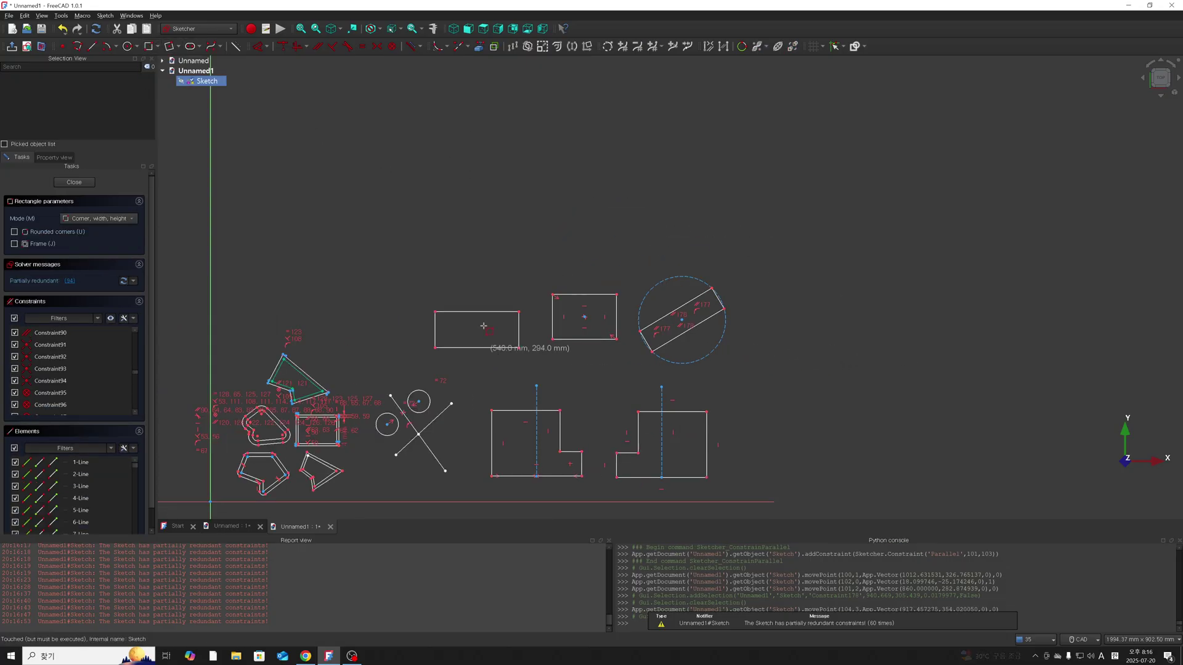
{"action": "scroll", "coordinate": [750, 344], "scroll_direction": "up", "scroll_amount": 1}
{"action": "scroll", "coordinate": [751, 343], "scroll_direction": "down", "scroll_amount": 1}
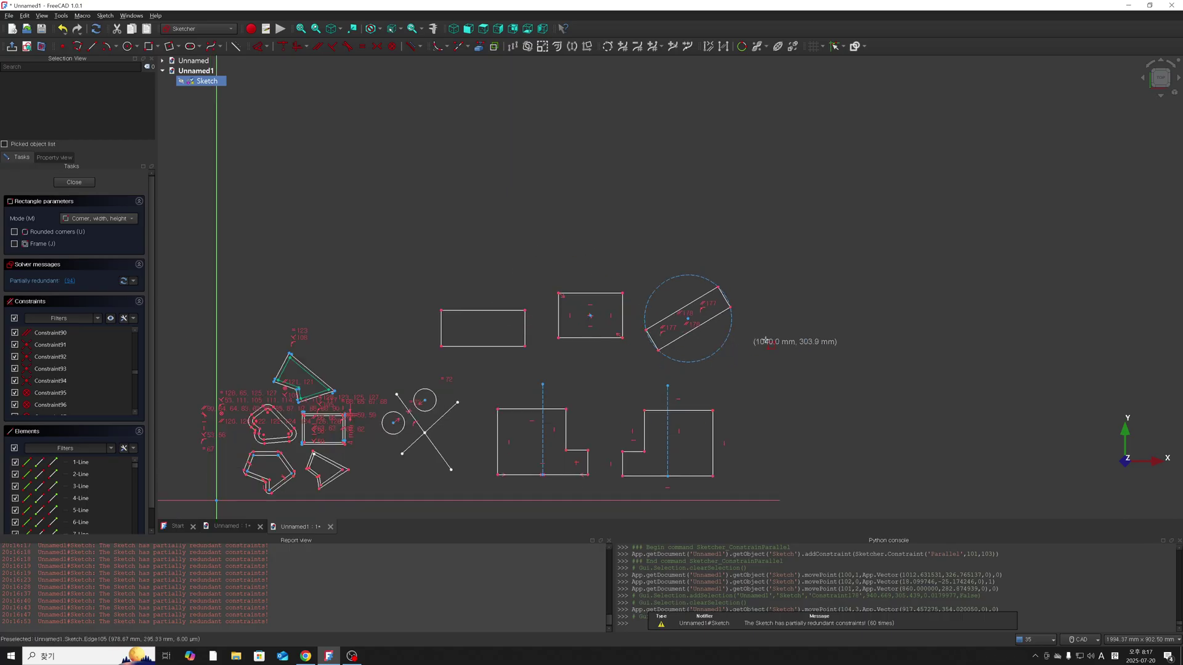
{"action": "scroll", "coordinate": [758, 338], "scroll_direction": "up", "scroll_amount": 2}
{"action": "scroll", "coordinate": [726, 323], "scroll_direction": "up", "scroll_amount": 3}
{"action": "scroll", "coordinate": [684, 318], "scroll_direction": "down", "scroll_amount": 1}
{"action": "scroll", "coordinate": [680, 321], "scroll_direction": "down", "scroll_amount": 1}
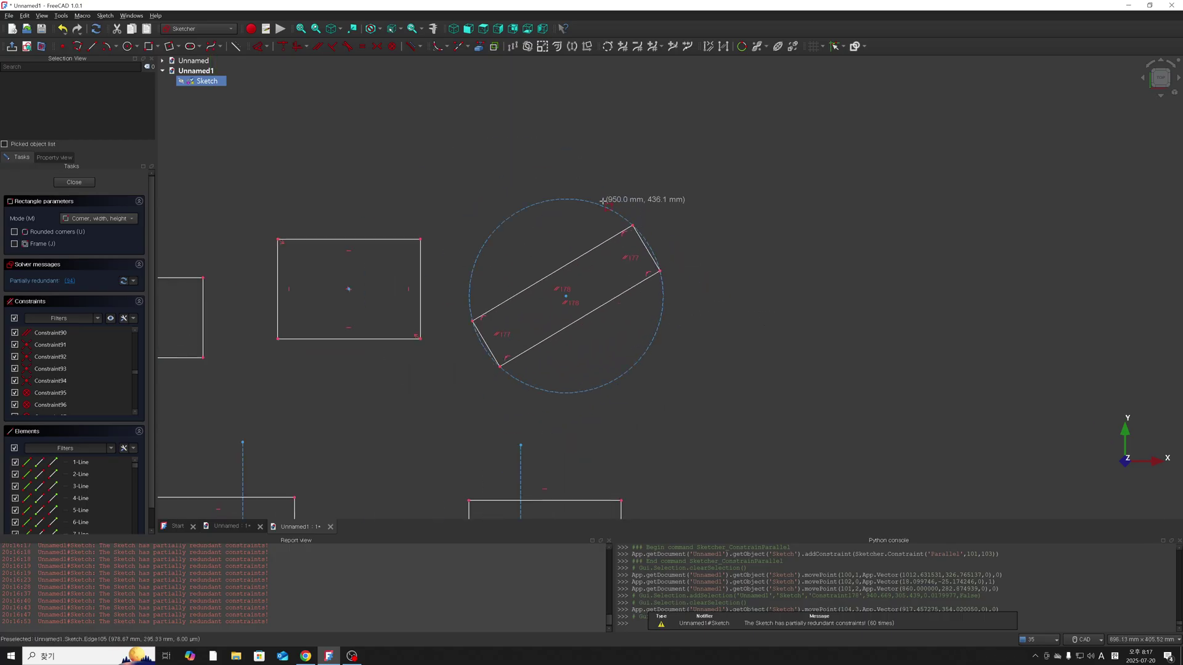
{"action": "left_click", "coordinate": [712, 266]}
{"action": "left_click", "coordinate": [870, 337]}
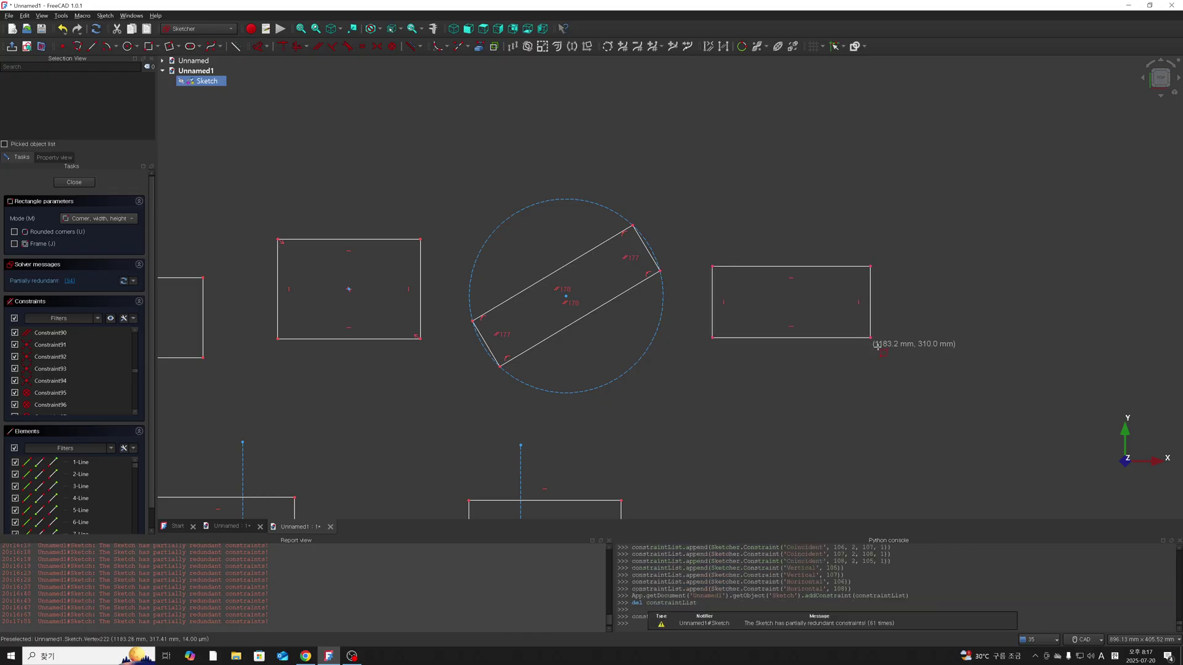
{"action": "right_click", "coordinate": [944, 390]}
{"action": "scroll", "coordinate": [946, 382], "scroll_direction": "down", "scroll_amount": 2}
{"action": "scroll", "coordinate": [930, 365], "scroll_direction": "up", "scroll_amount": 4}
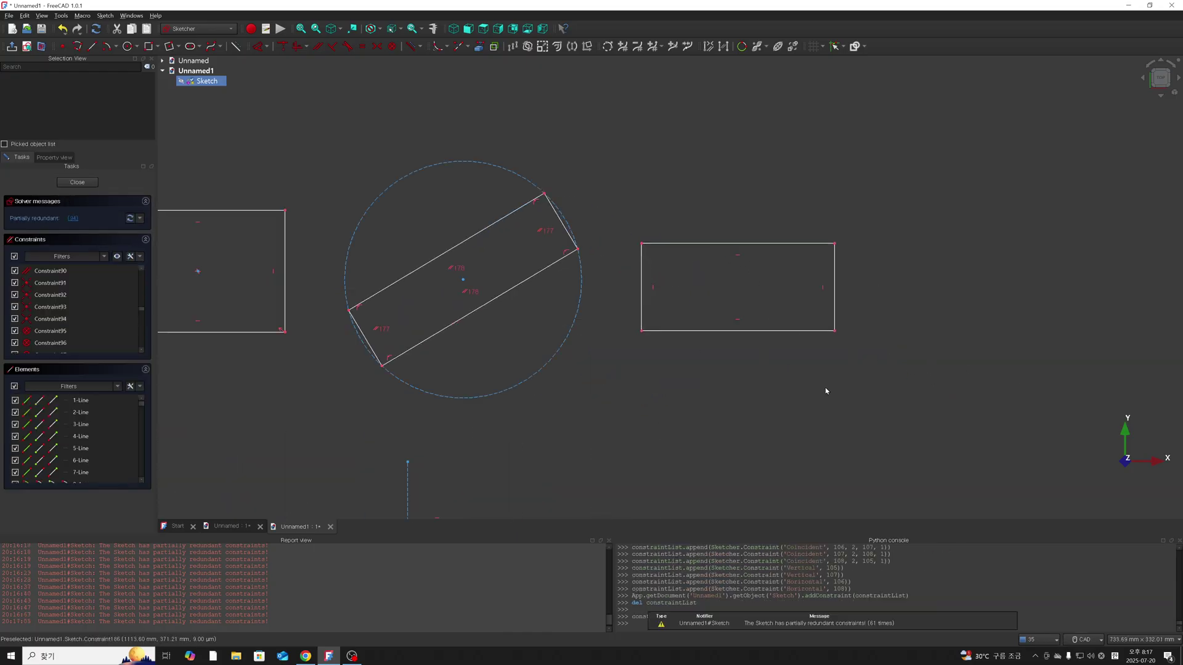
Draw a horizontal line below the new rectangle and a vertical line above it.
{"action": "left_click", "coordinate": [93, 47]}
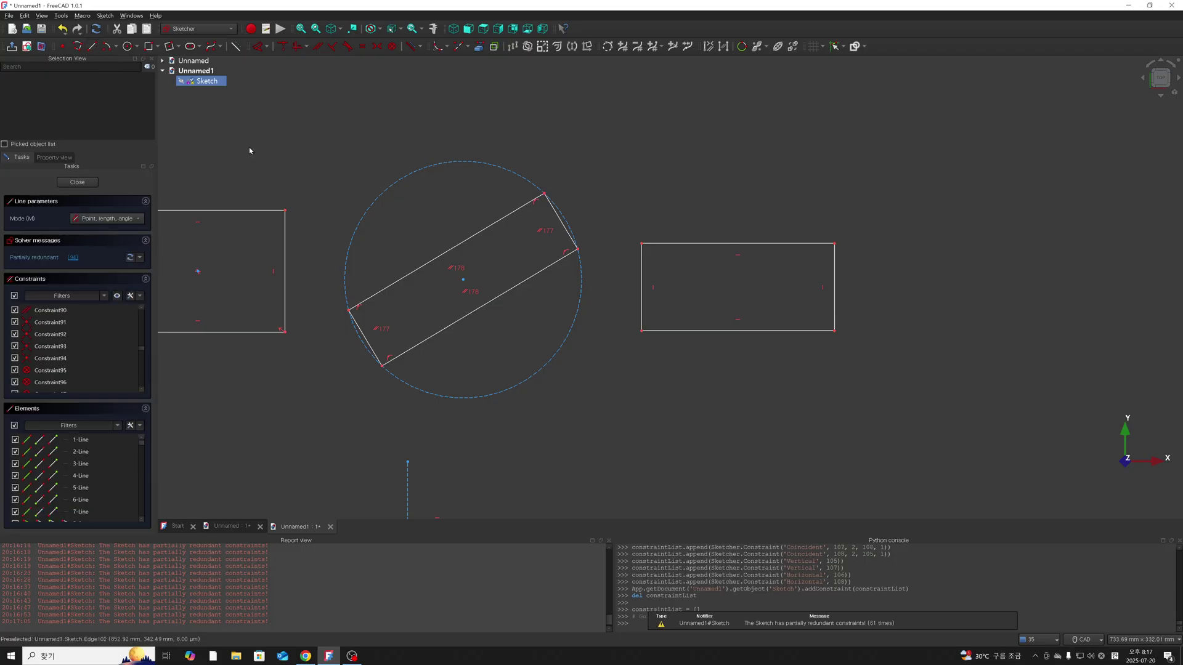
{"action": "left_click", "coordinate": [648, 419]}
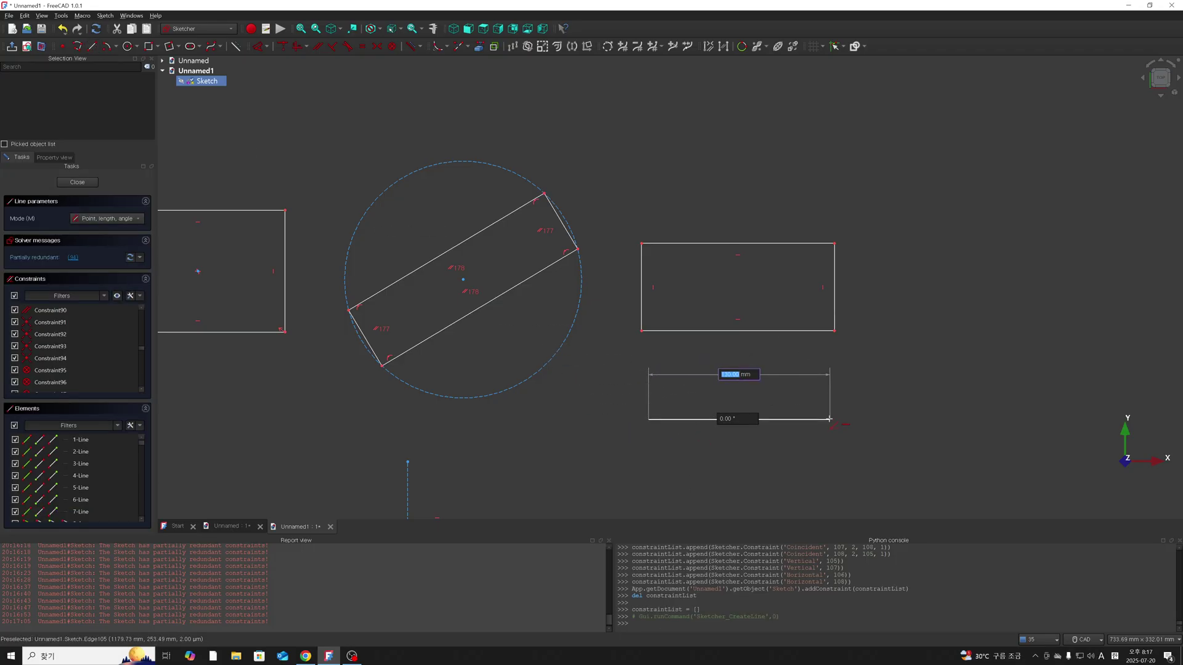
{"action": "left_click", "coordinate": [815, 449]}
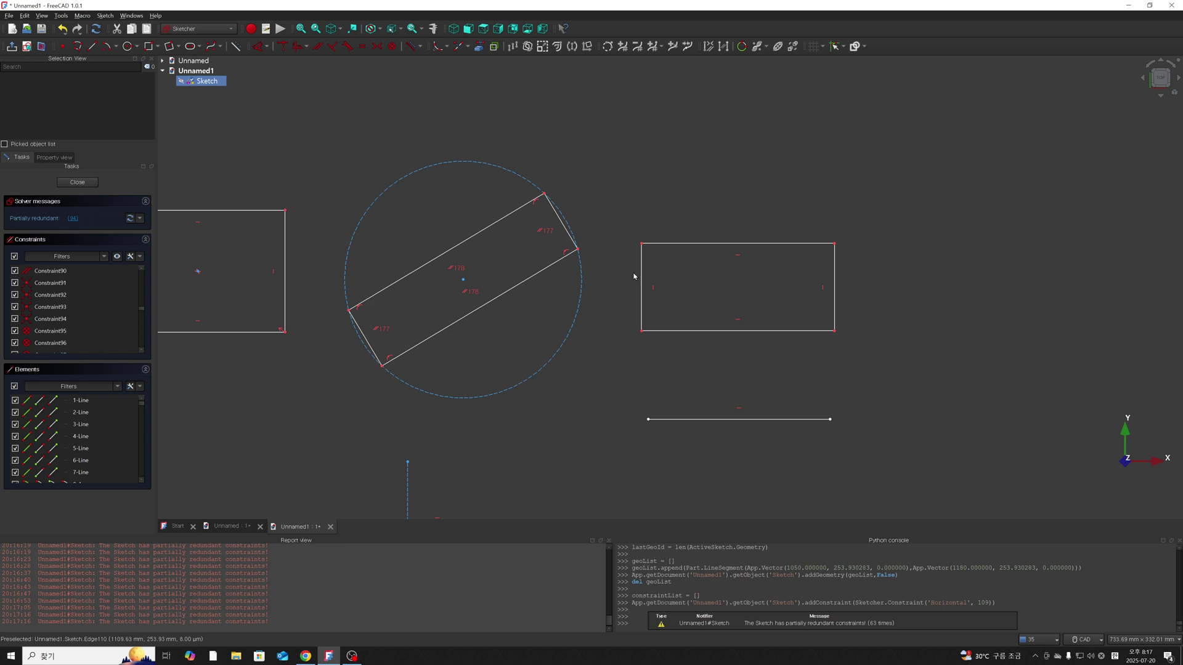
{"action": "key", "text": "g"}
{"action": "key", "text": "l"}
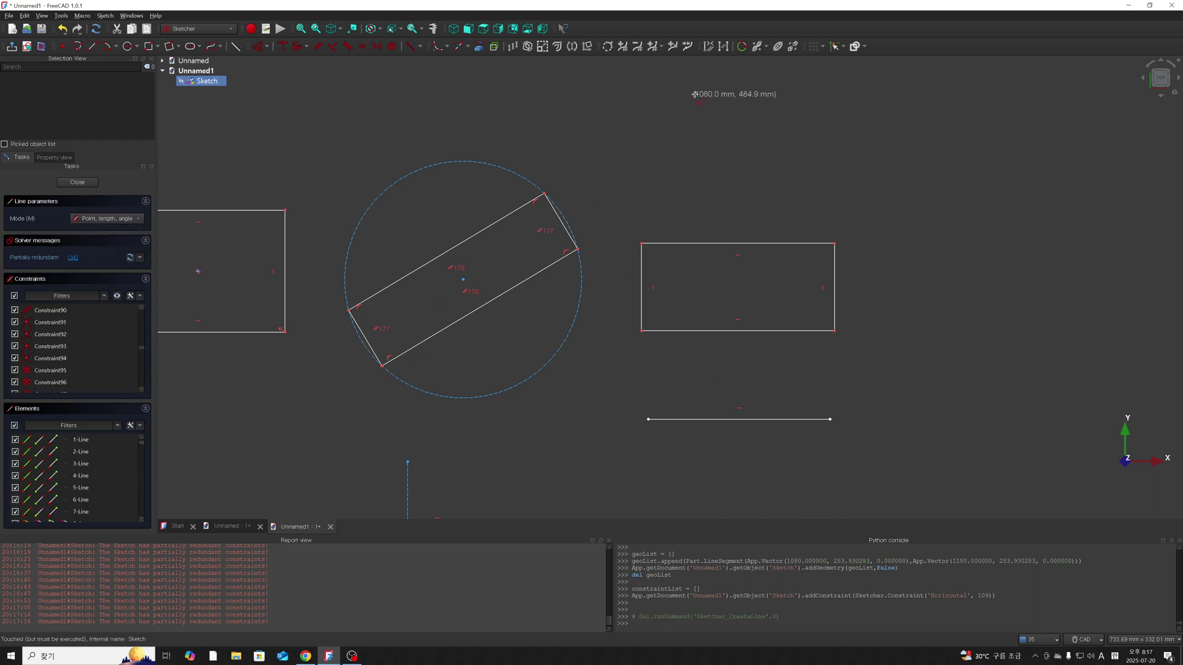
{"action": "left_click", "coordinate": [694, 96]}
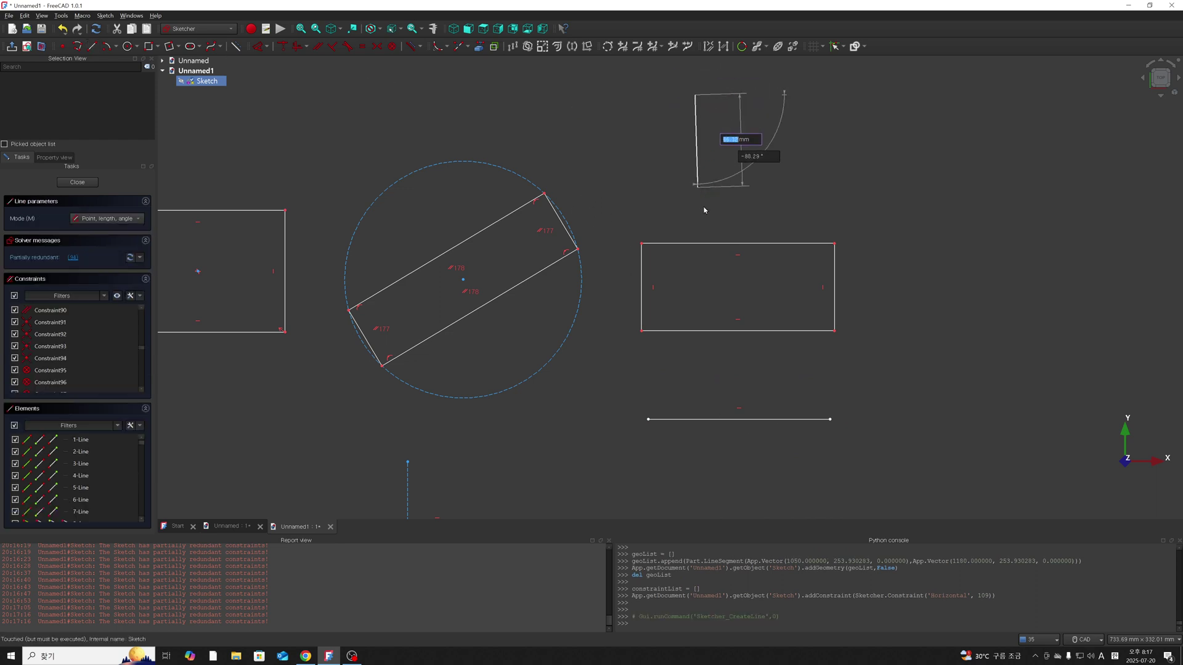
{"action": "left_click", "coordinate": [695, 187]}
{"action": "right_click", "coordinate": [779, 178]}
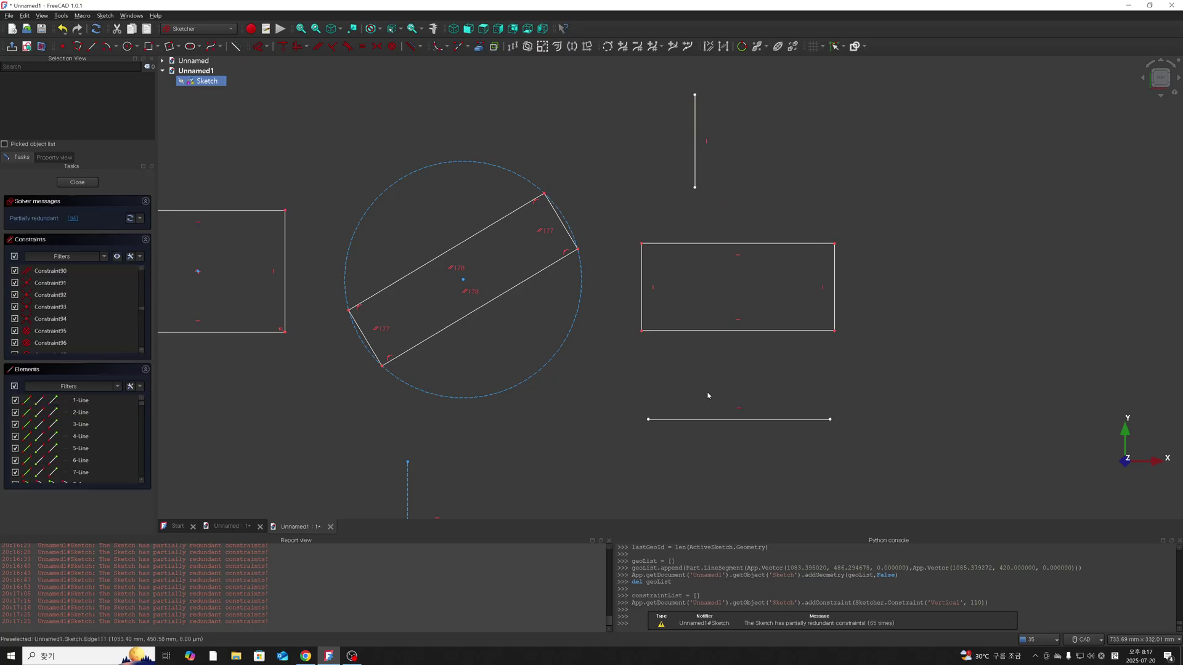
Box-select the new rectangle and both new lines.
{"action": "scroll", "coordinate": [707, 396], "scroll_direction": "down", "scroll_amount": 4}
{"action": "scroll", "coordinate": [707, 396], "scroll_direction": "down", "scroll_amount": 2}
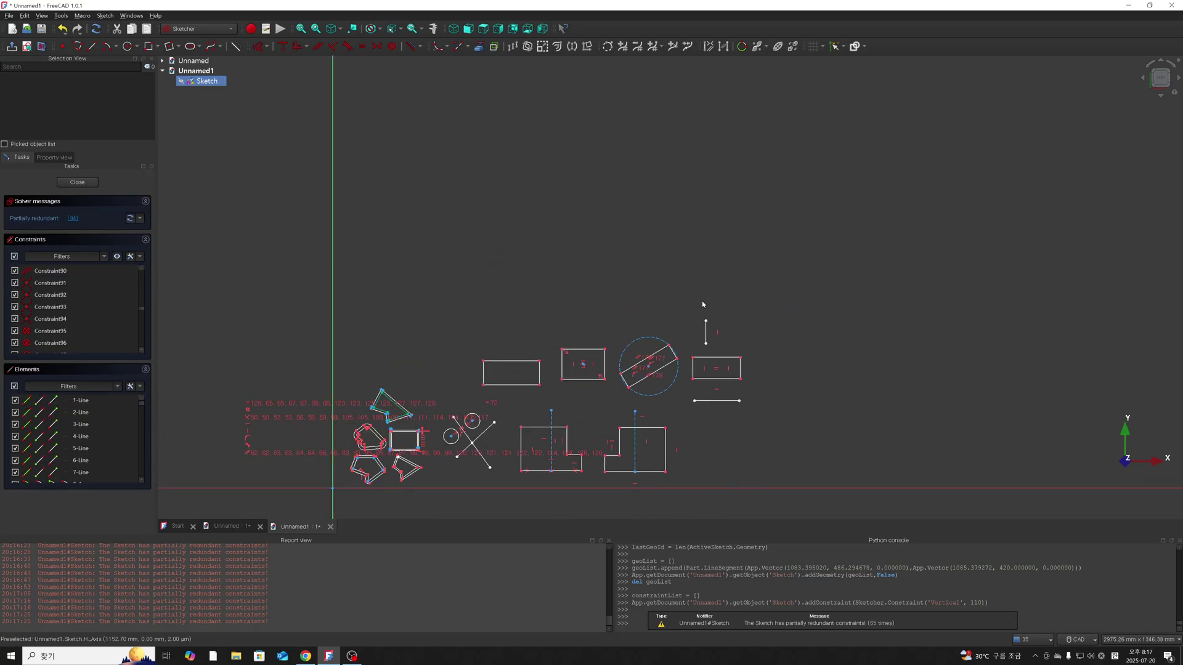
{"action": "scroll", "coordinate": [794, 374], "scroll_direction": "up", "scroll_amount": 4}
{"action": "left_click_drag", "start_coordinate": [557, 234], "coordinate": [757, 471]}
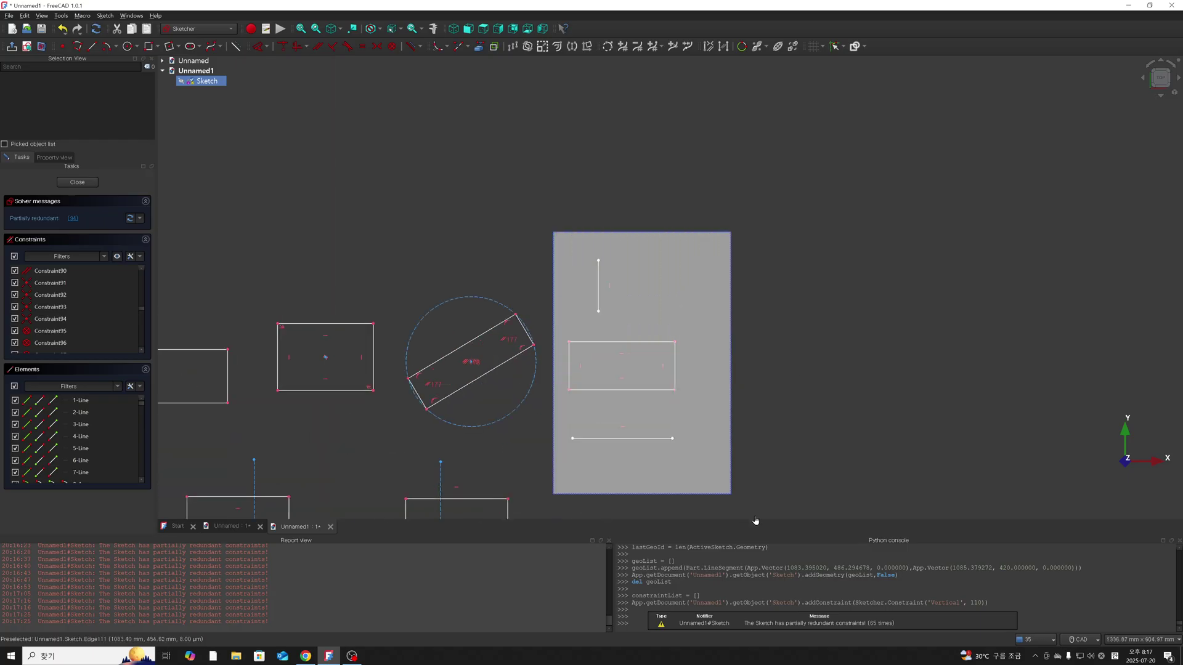
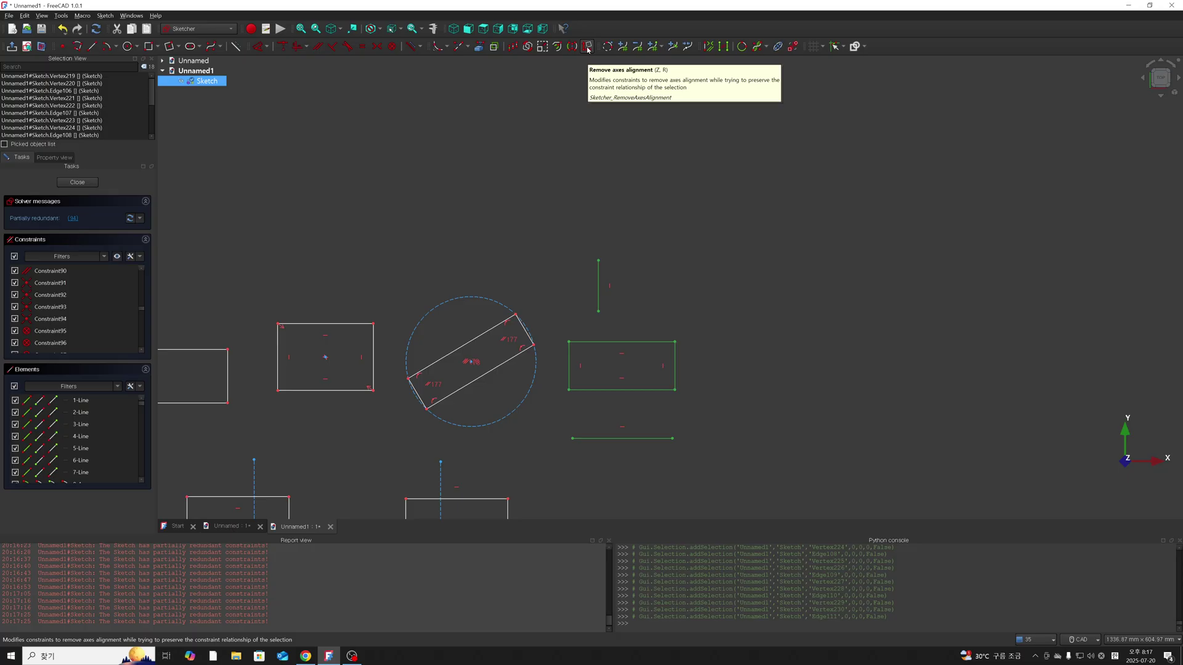
Remove axis alignment from the right rectangle and nearby lines, then widen and tilt the rectangle.
{"action": "left_click", "coordinate": [587, 47]}
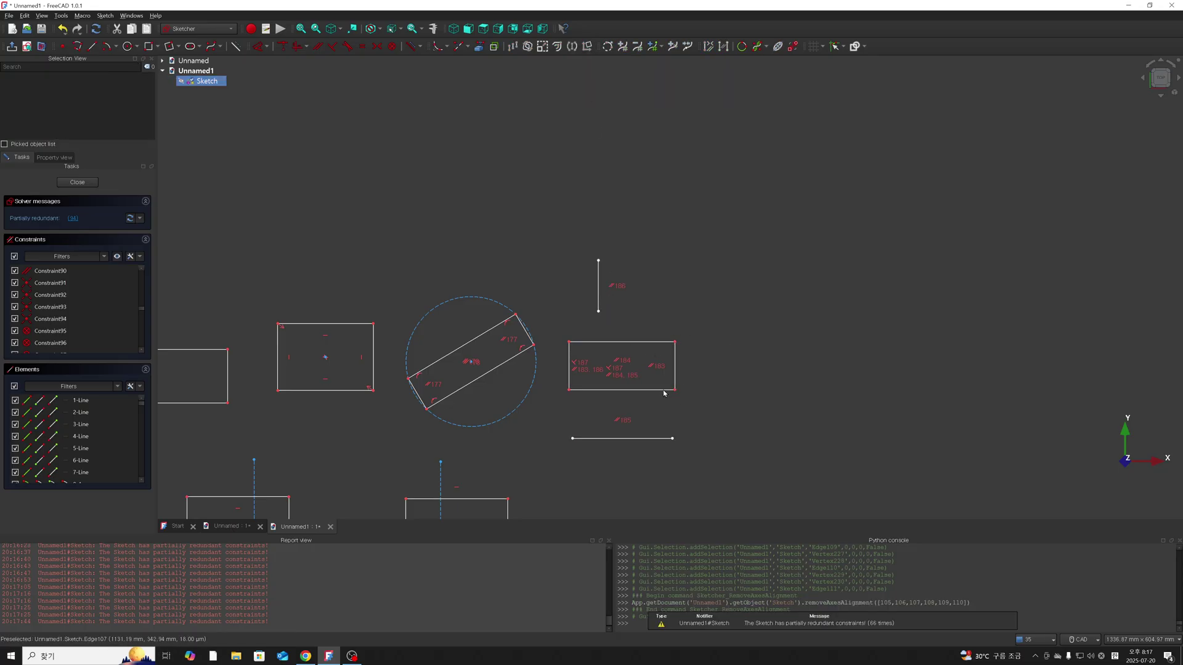
{"action": "left_click_drag", "start_coordinate": [675, 390], "coordinate": [714, 388]}
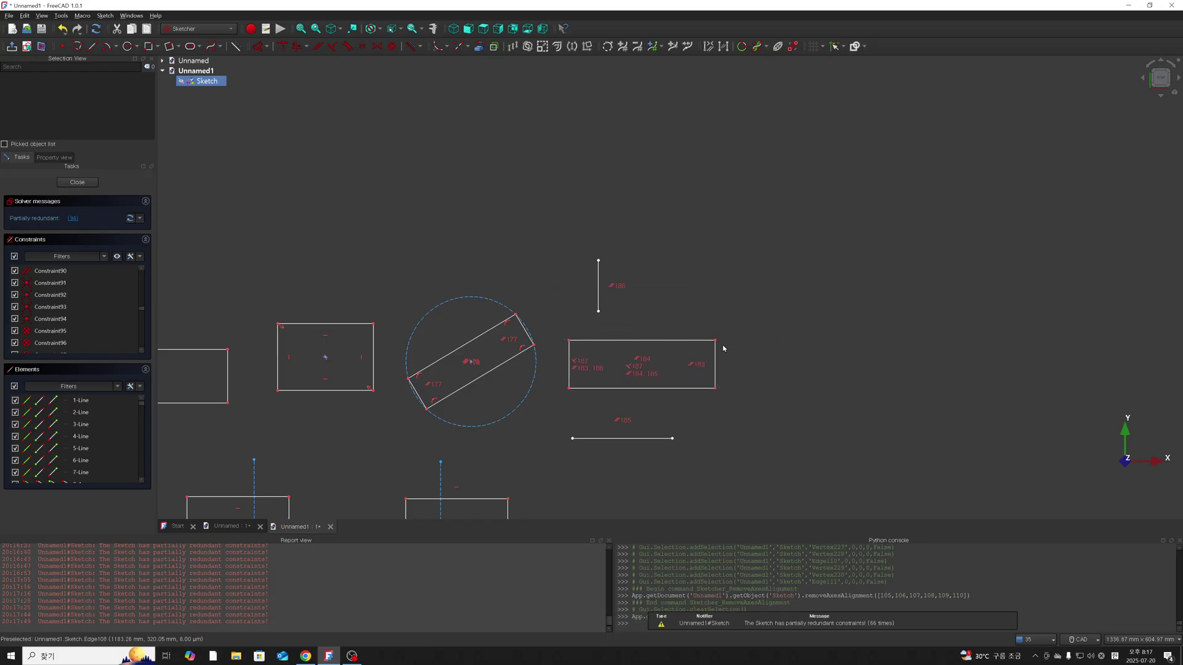
{"action": "left_click_drag", "start_coordinate": [566, 397], "coordinate": [573, 411]}
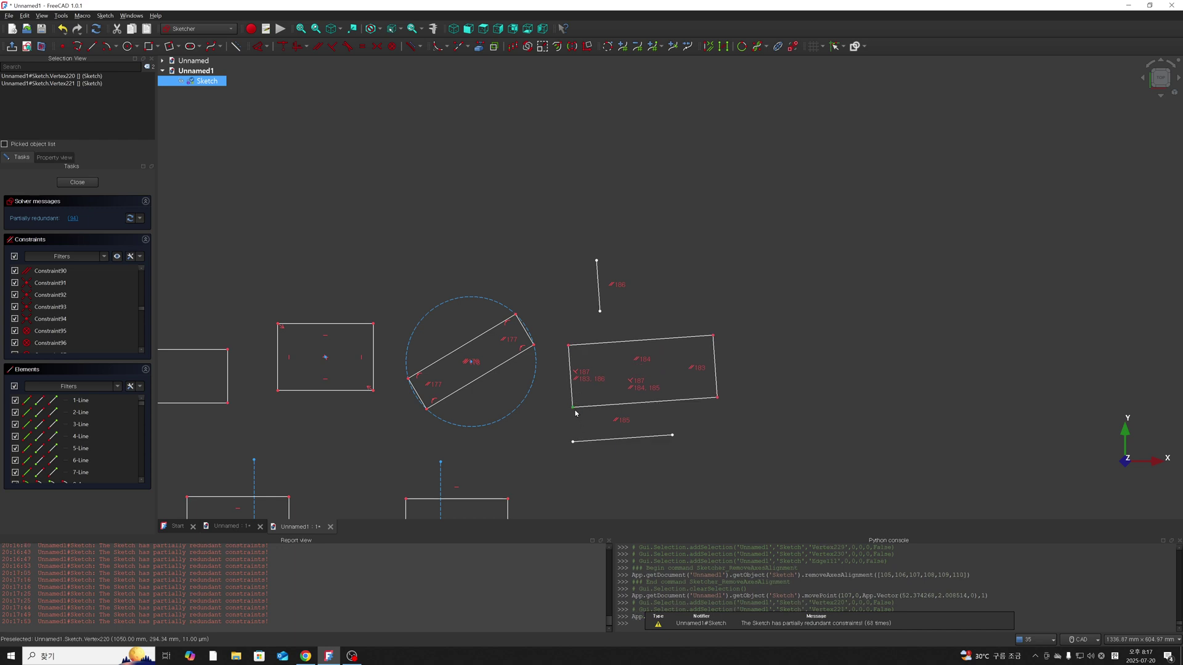
{"action": "left_click_drag", "start_coordinate": [573, 409], "coordinate": [592, 428]}
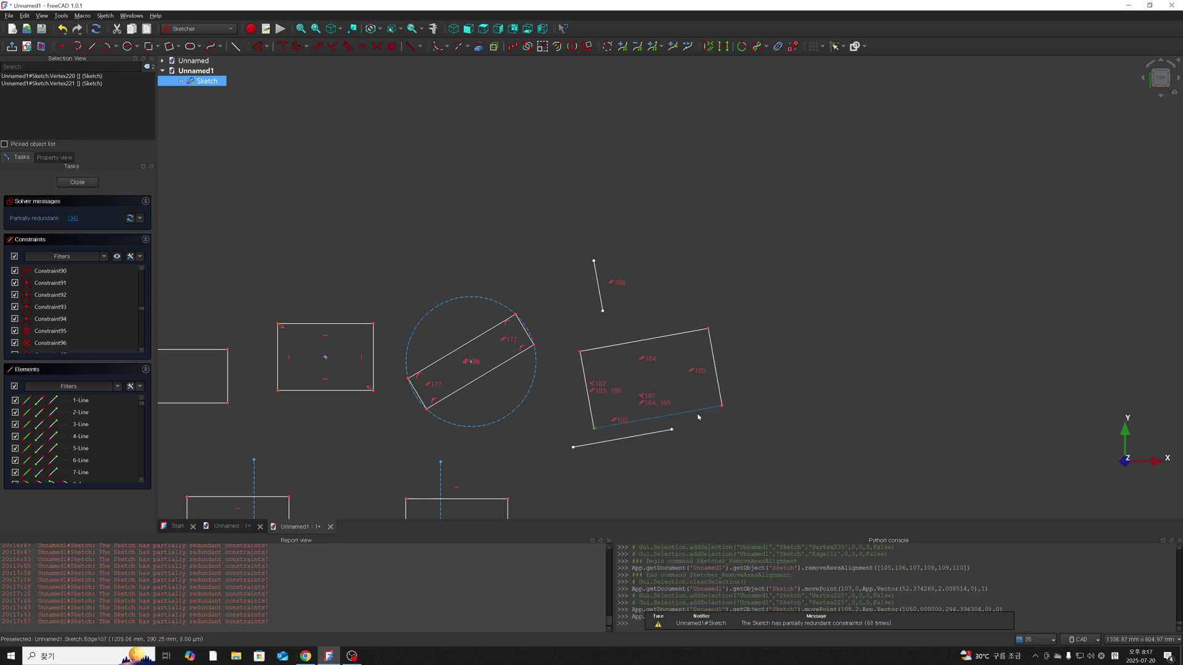
{"action": "left_click_drag", "start_coordinate": [722, 408], "coordinate": [713, 387]}
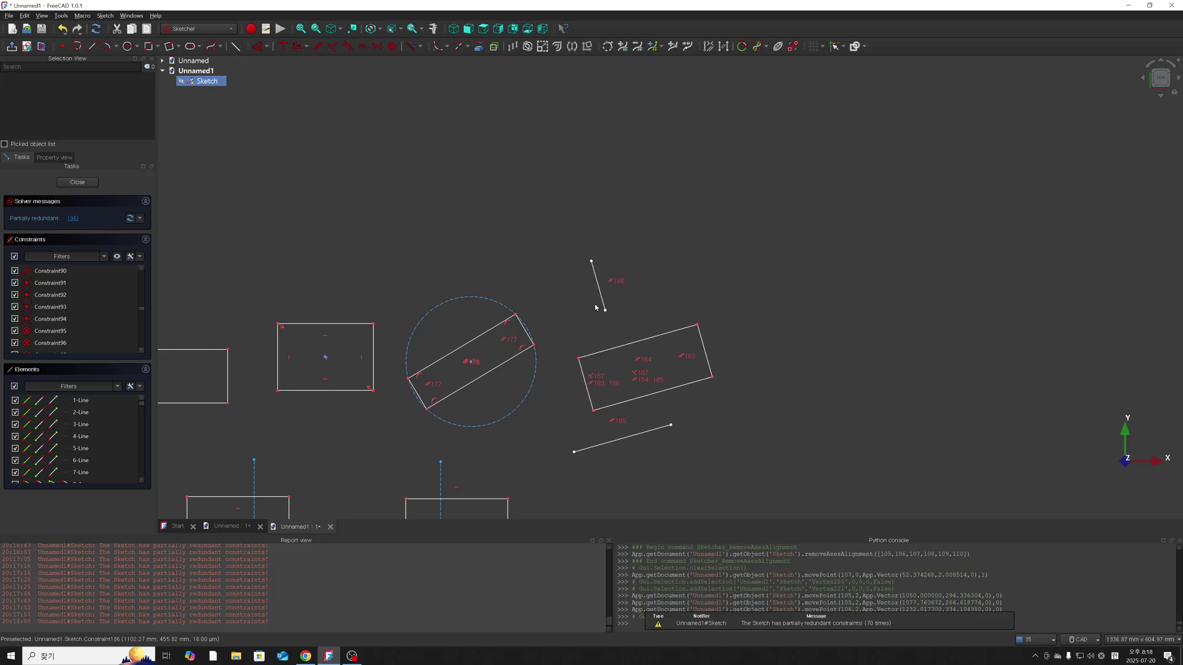
Delete the short lines below and above the tilted rectangle.
{"action": "left_click", "coordinate": [619, 282]}
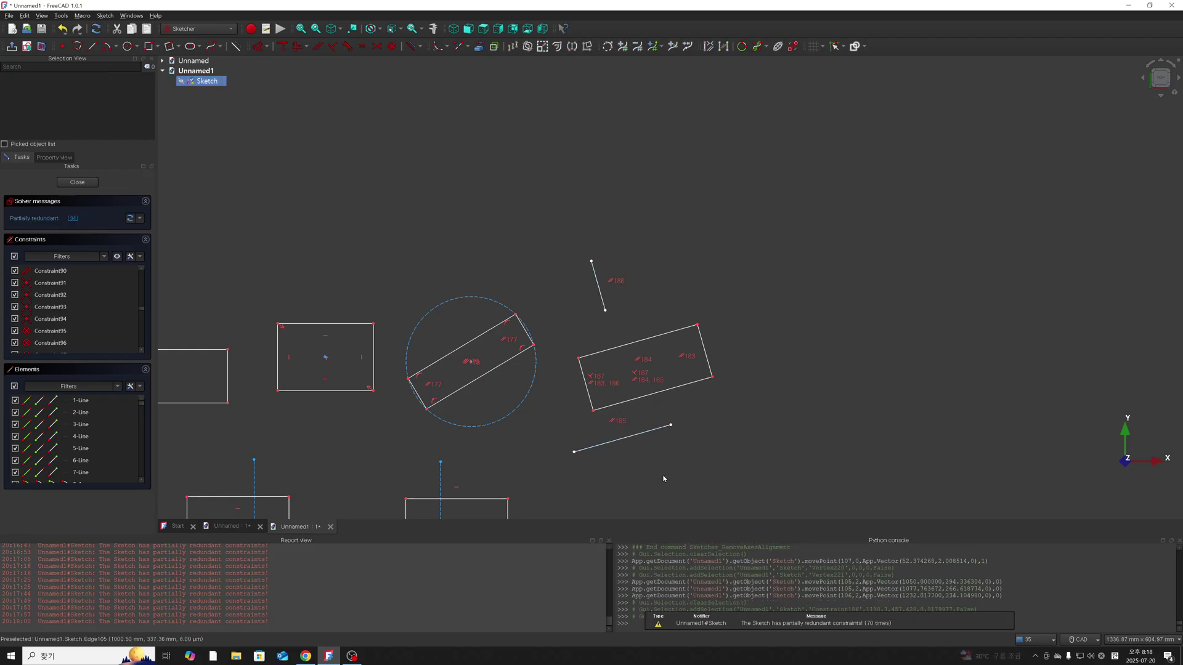
{"action": "left_click", "coordinate": [655, 433]}
{"action": "key", "text": "Delete"}
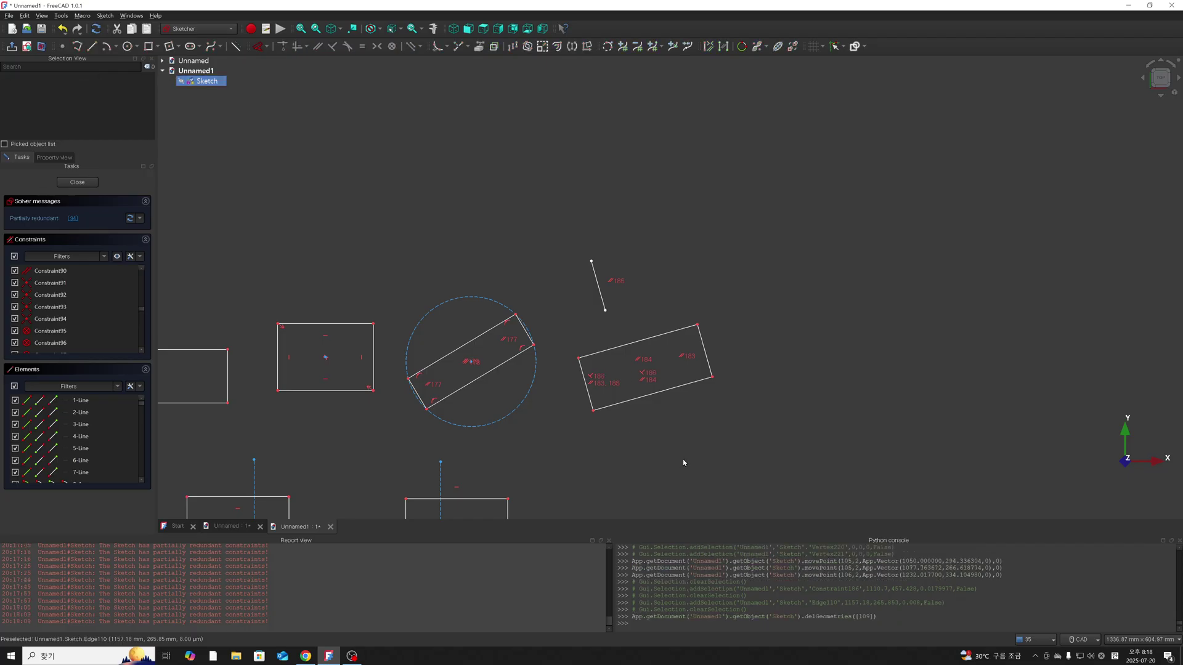
{"action": "left_click", "coordinate": [600, 297]}
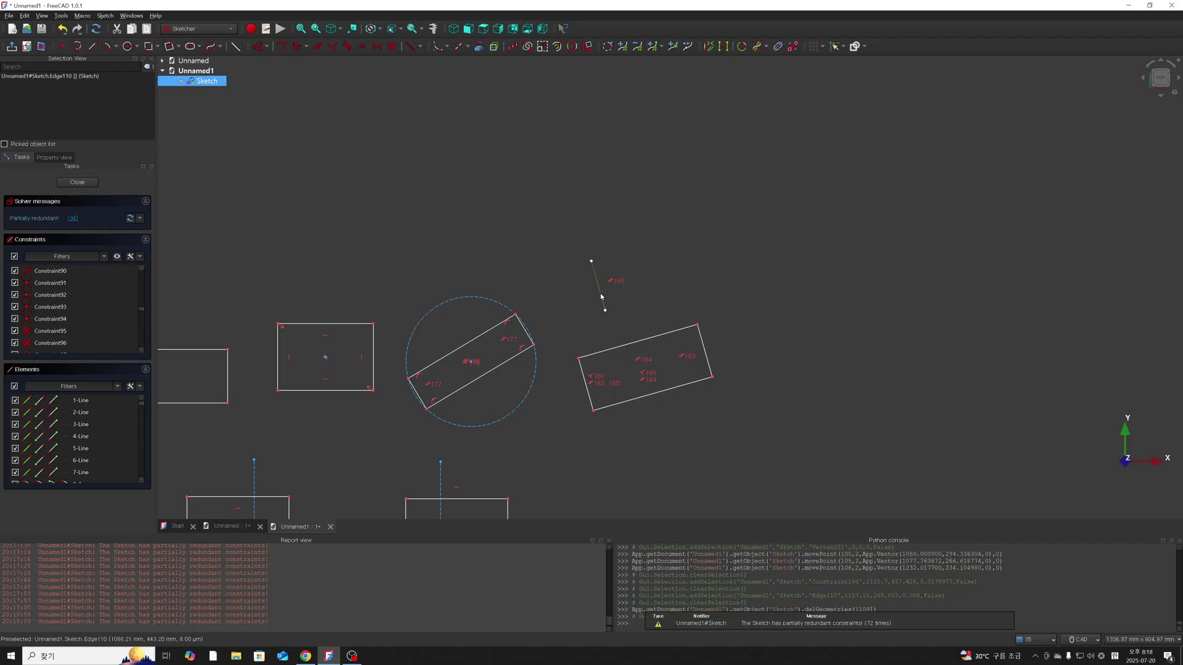
{"action": "key", "text": "Delete"}
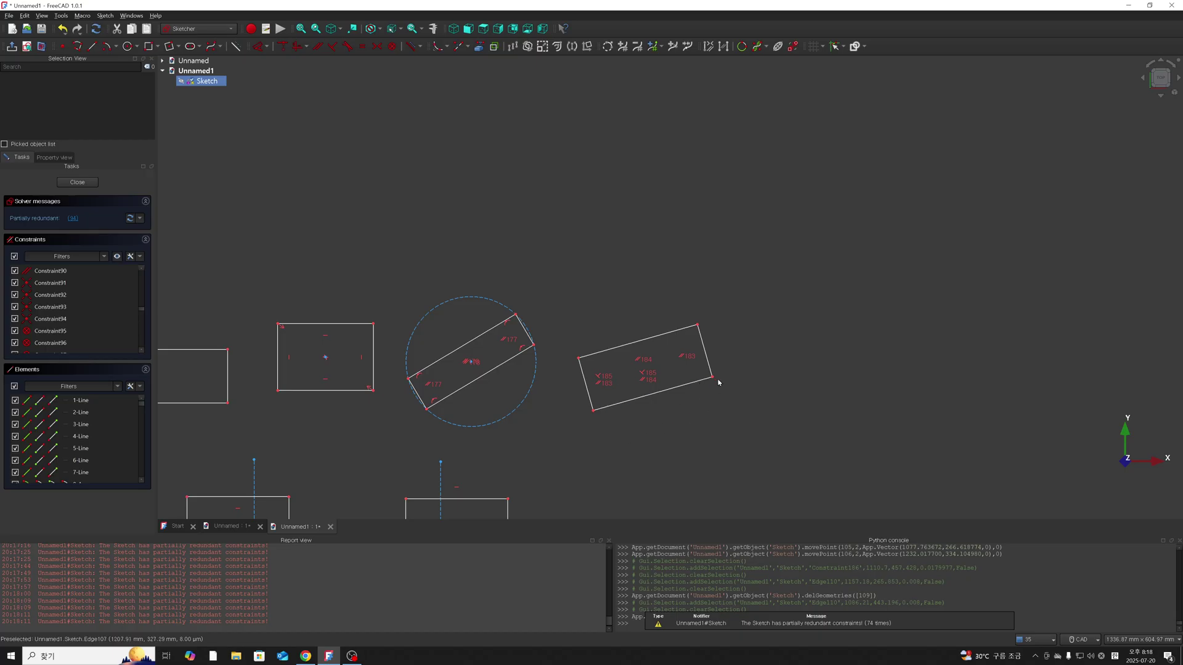
Re-tilt the rectangle and shift its lower-left corner slightly.
{"action": "mouse_move", "coordinate": [713, 379]}
{"action": "left_mouse_down"}
{"action": "mouse_move", "coordinate": [694, 470]}
{"action": "mouse_move", "coordinate": [711, 377]}
{"action": "mouse_move", "coordinate": [726, 400]}
{"action": "mouse_move", "coordinate": [726, 372]}
{"action": "mouse_move", "coordinate": [698, 376]}
{"action": "left_mouse_up"}
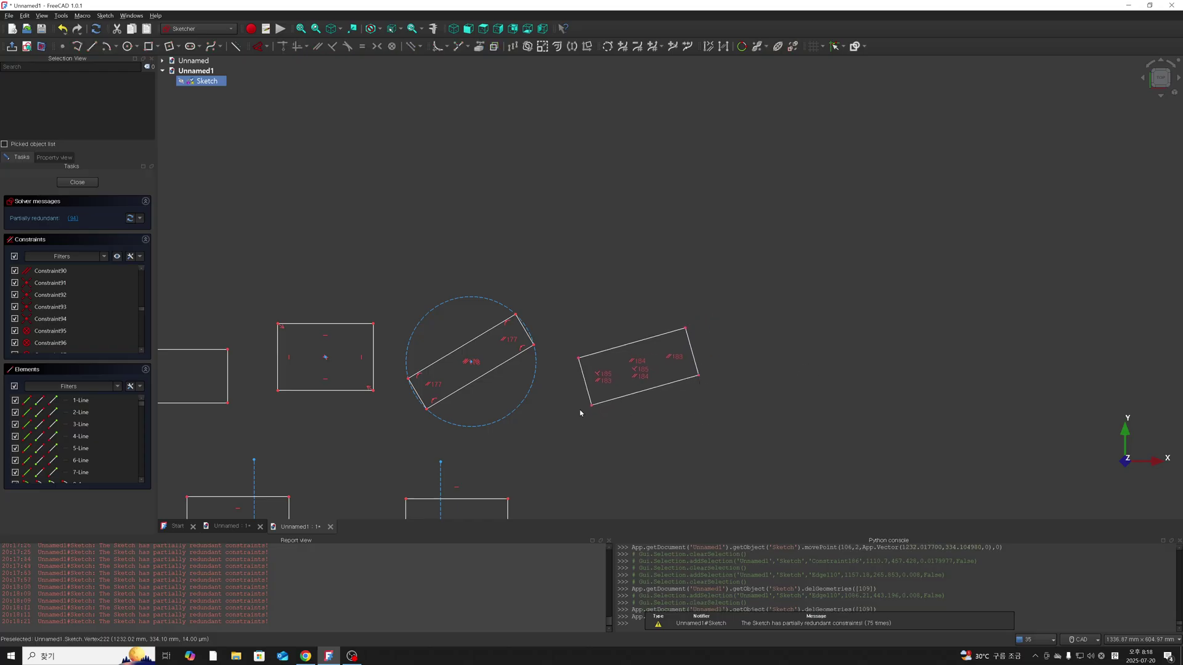
{"action": "left_click_drag", "start_coordinate": [592, 409], "coordinate": [600, 415]}
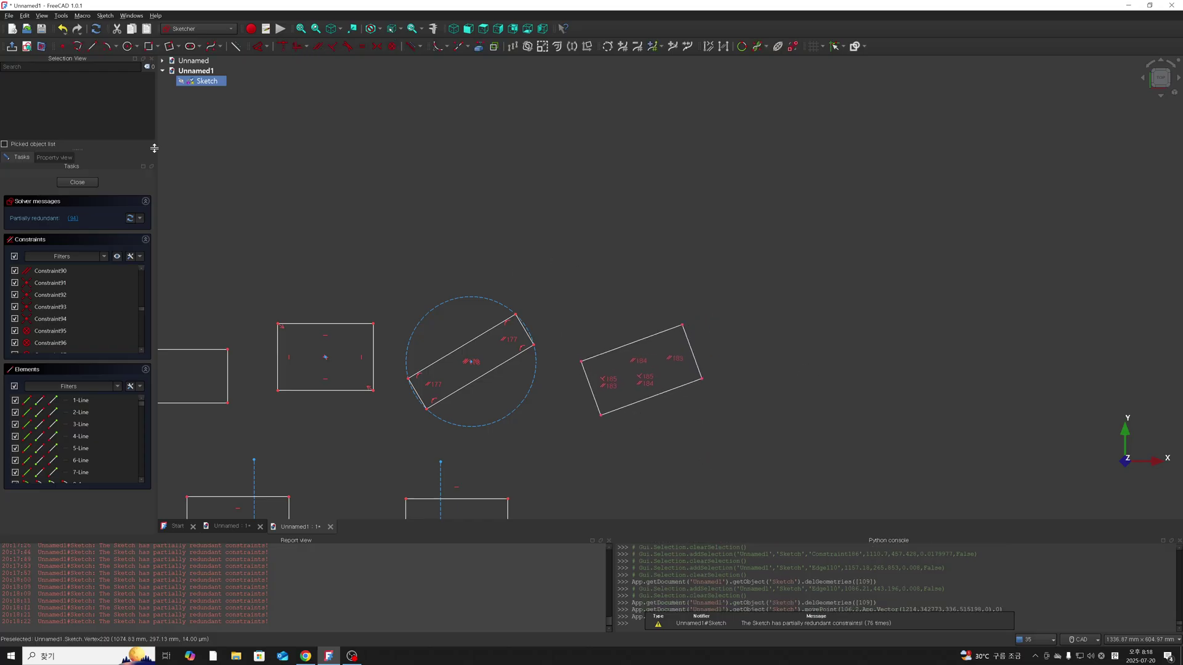
{"action": "left_click", "coordinate": [92, 46]}
Draw a horizontal line above the circle and select it.
{"action": "left_click", "coordinate": [541, 267]}
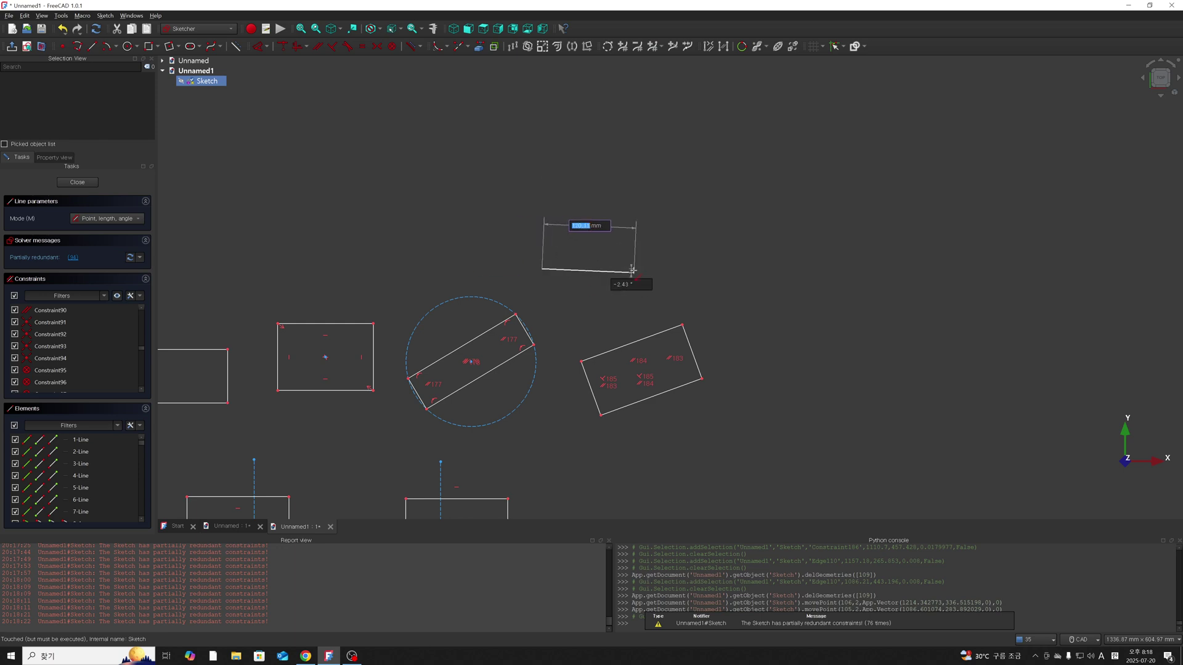
{"action": "left_click", "coordinate": [641, 287]}
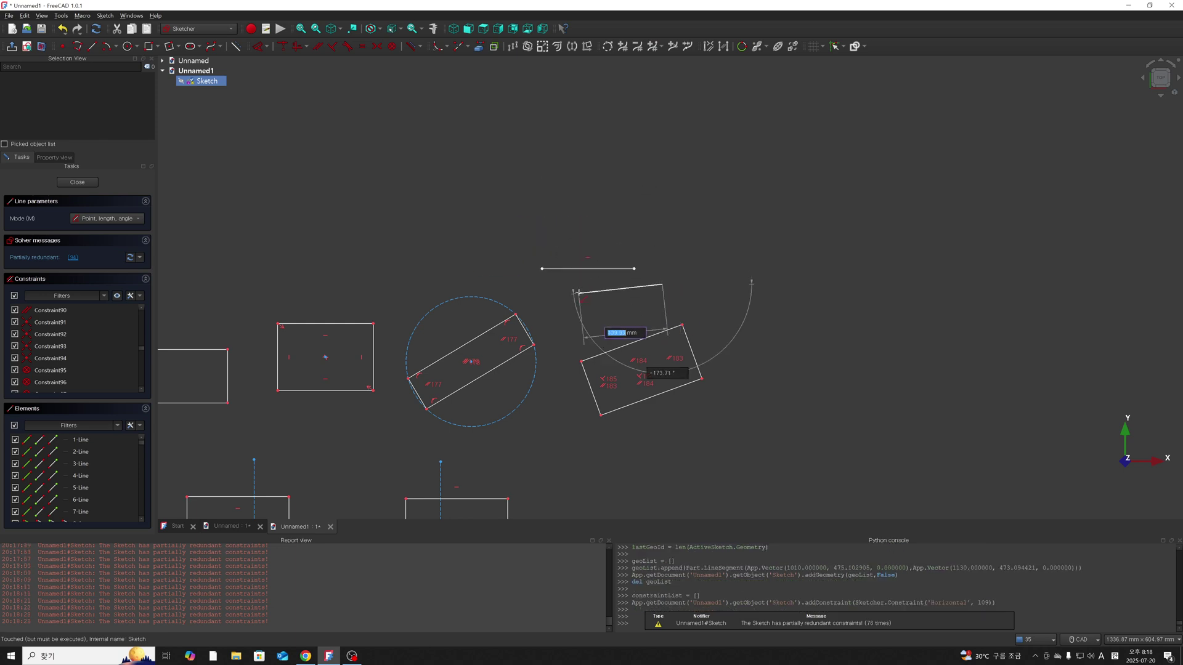
{"action": "key", "text": "Escape"}
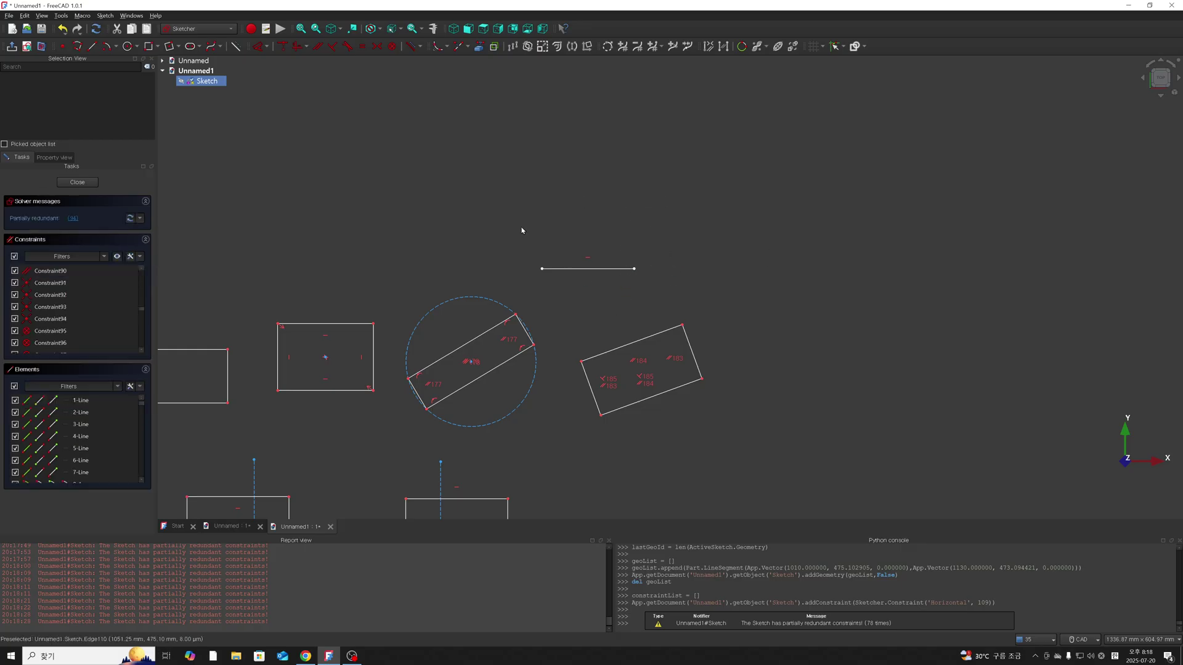
{"action": "left_click", "coordinate": [617, 270]}
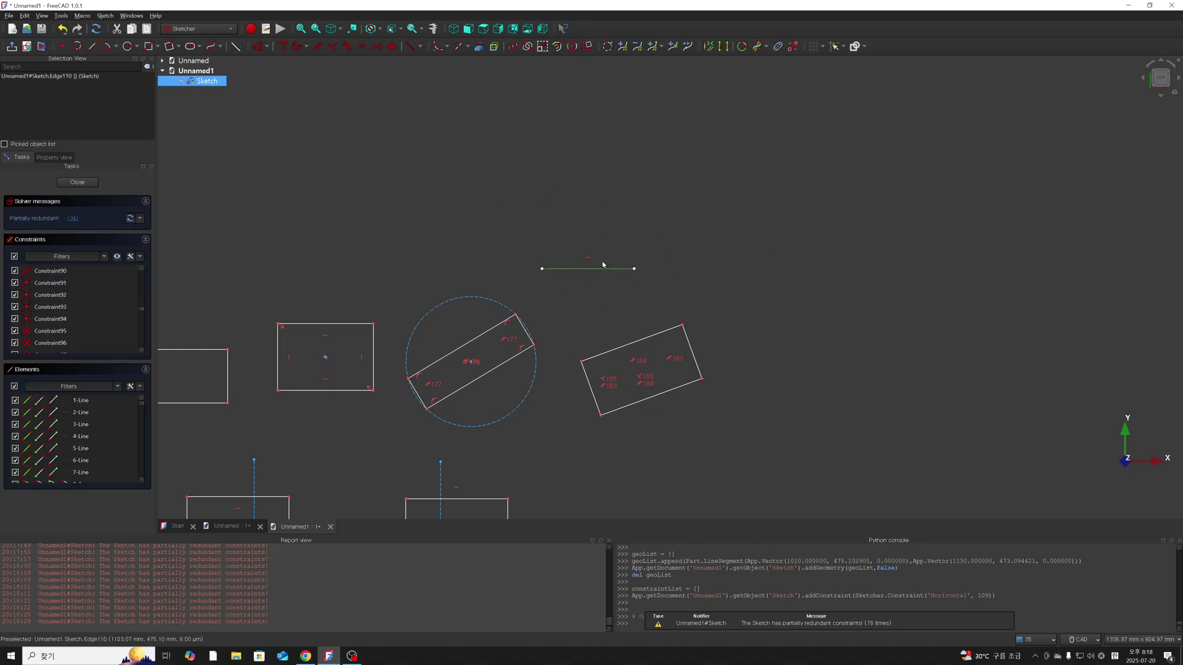
Remove the new line's horizontal constraint and drag its endpoints so it slopes slightly.
{"action": "left_click", "coordinate": [585, 48]}
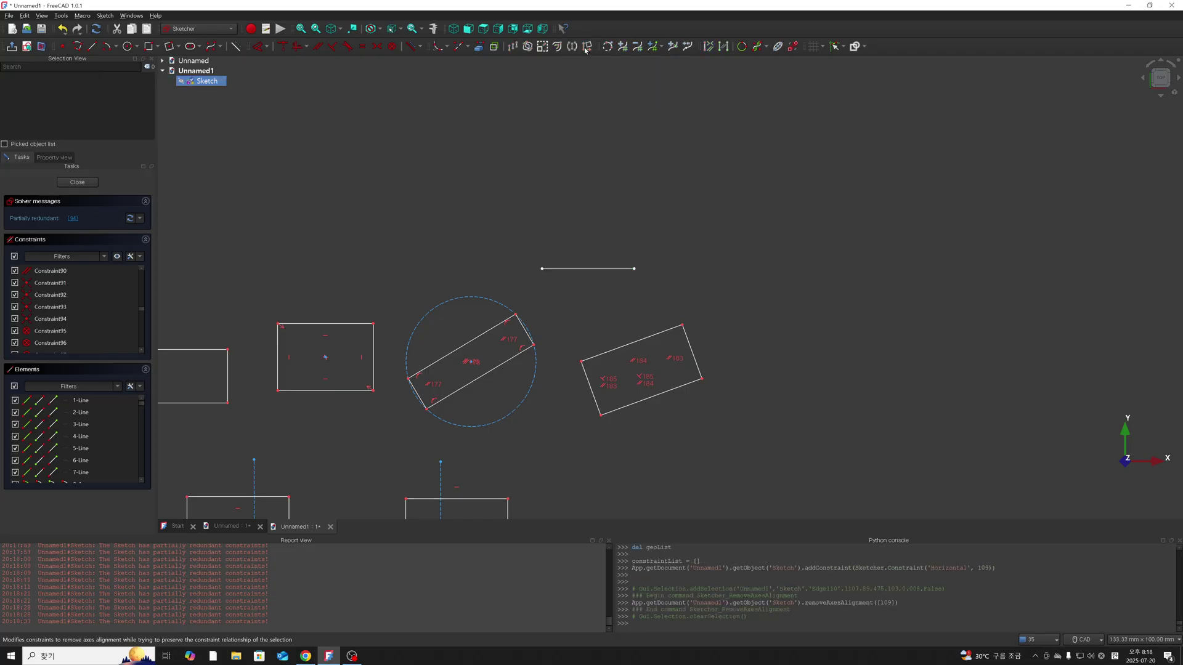
{"action": "left_click_drag", "start_coordinate": [635, 270], "coordinate": [634, 230]}
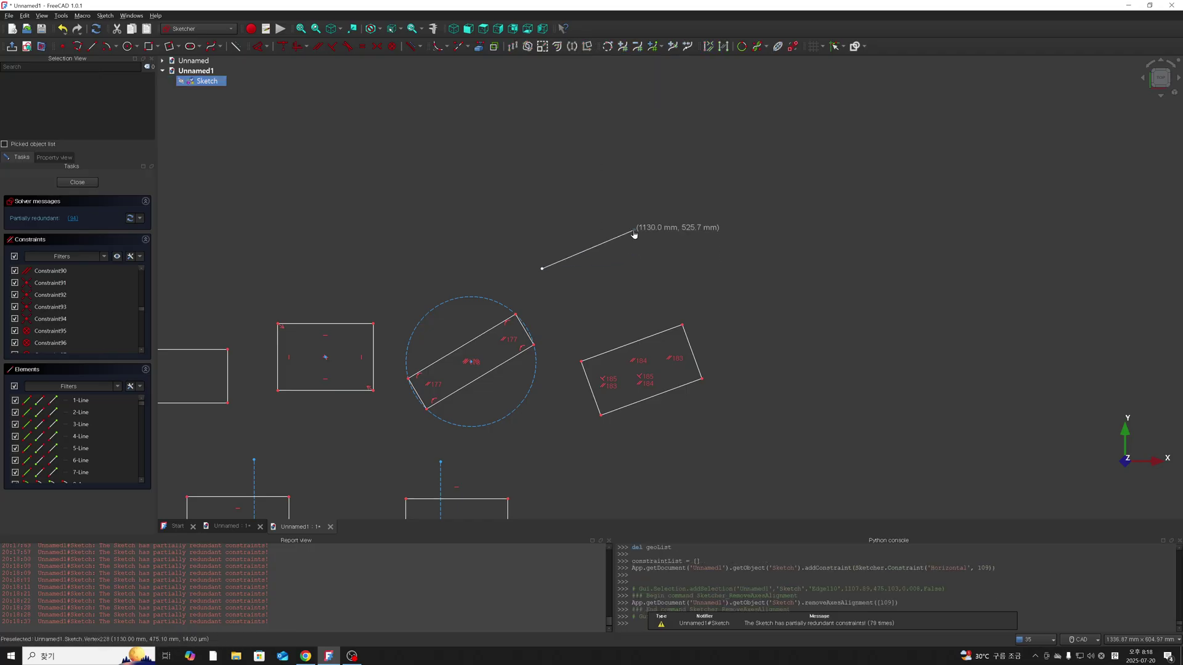
{"action": "scroll", "coordinate": [668, 264], "scroll_direction": "down", "scroll_amount": 3}
{"action": "scroll", "coordinate": [670, 267], "scroll_direction": "down", "scroll_amount": 2}
{"action": "scroll", "coordinate": [671, 271], "scroll_direction": "up", "scroll_amount": 3}
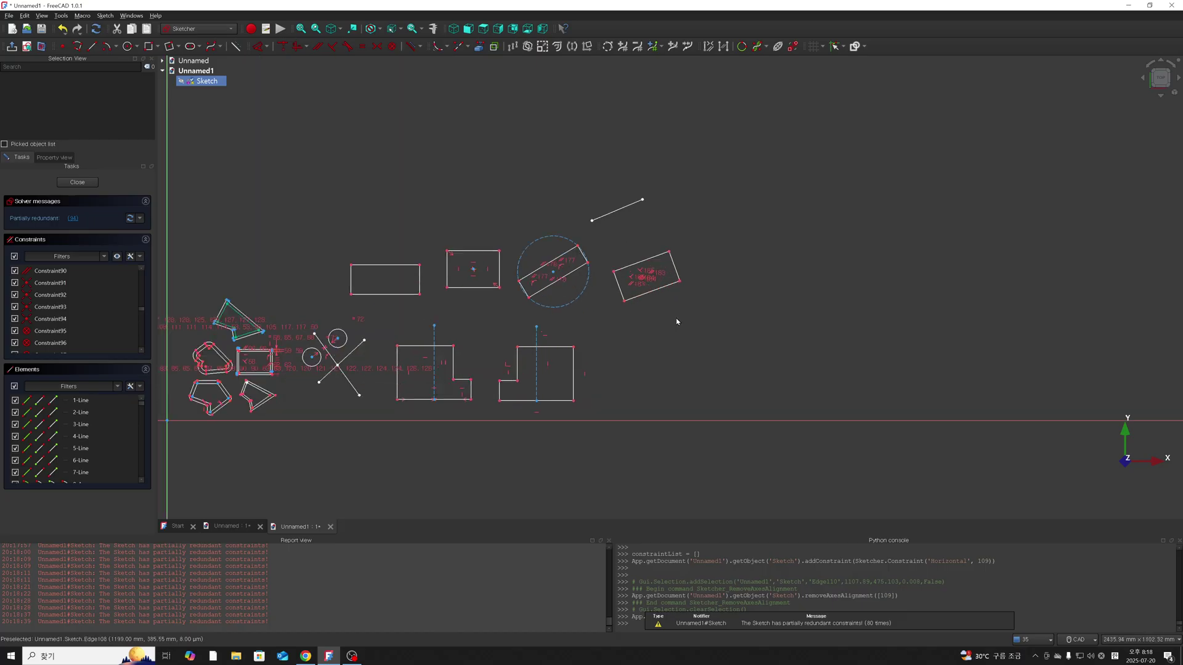
{"action": "scroll", "coordinate": [675, 318], "scroll_direction": "up", "scroll_amount": 2}
{"action": "scroll", "coordinate": [614, 197], "scroll_direction": "down", "scroll_amount": 2}
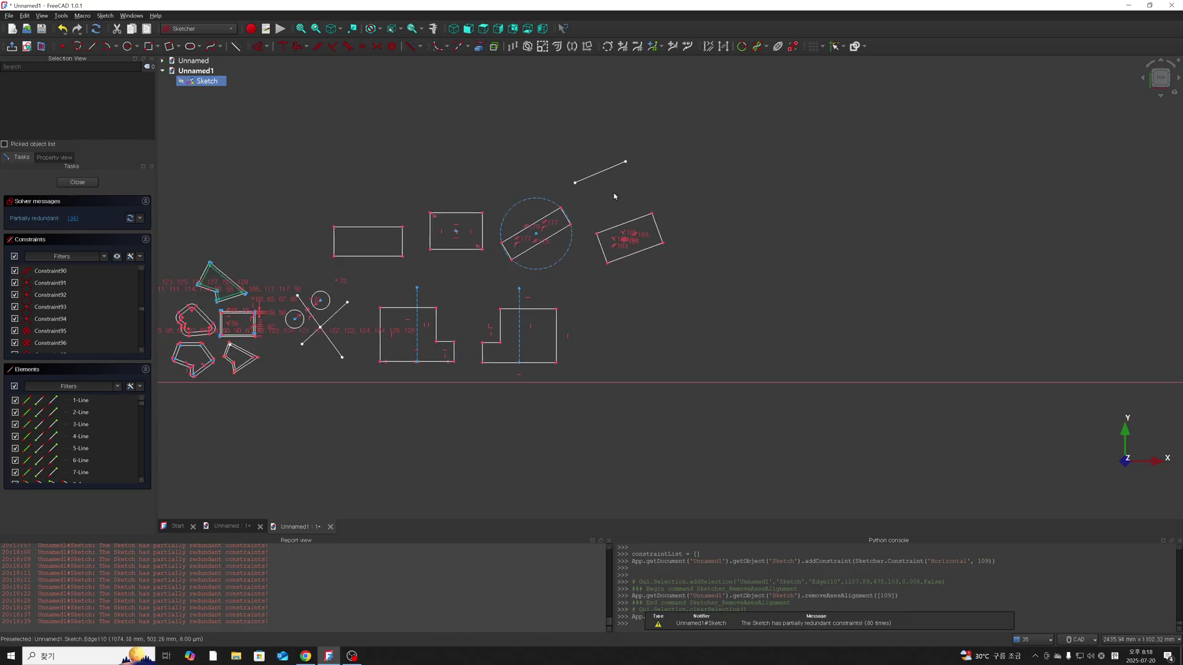
{"action": "left_click", "coordinate": [625, 162]}
{"action": "key", "text": "Escape"}
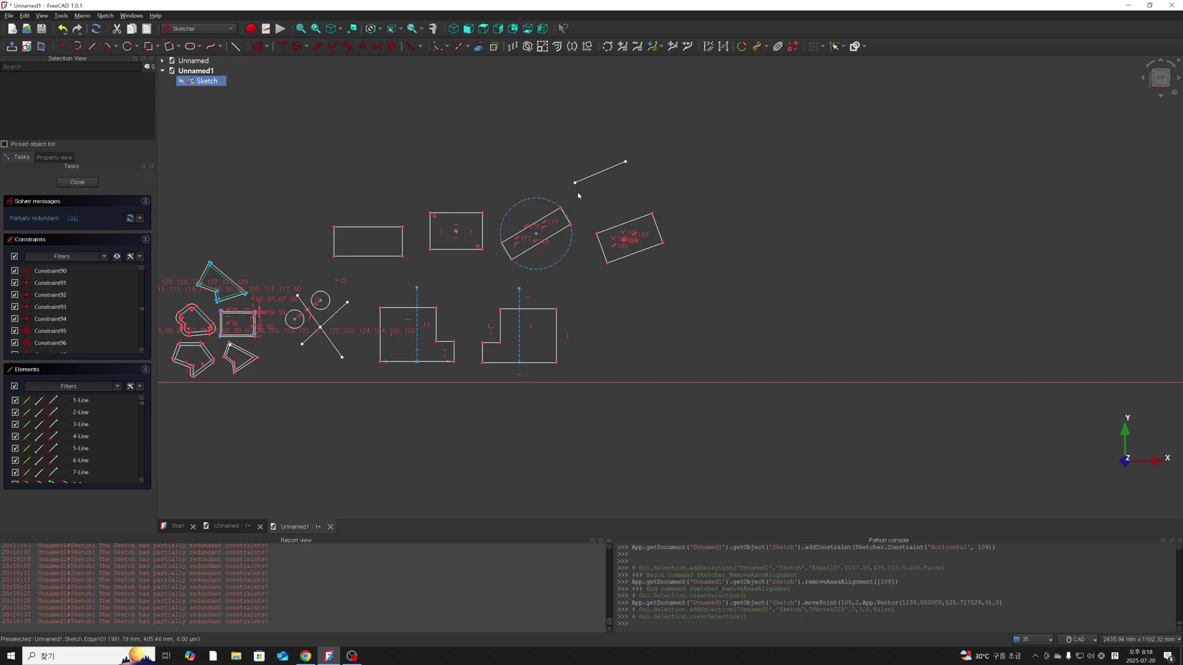
{"action": "mouse_move", "coordinate": [575, 183]}
{"action": "left_mouse_down"}
{"action": "mouse_move", "coordinate": [567, 159]}
{"action": "mouse_move", "coordinate": [578, 179]}
{"action": "mouse_move", "coordinate": [659, 182]}
{"action": "left_mouse_up"}
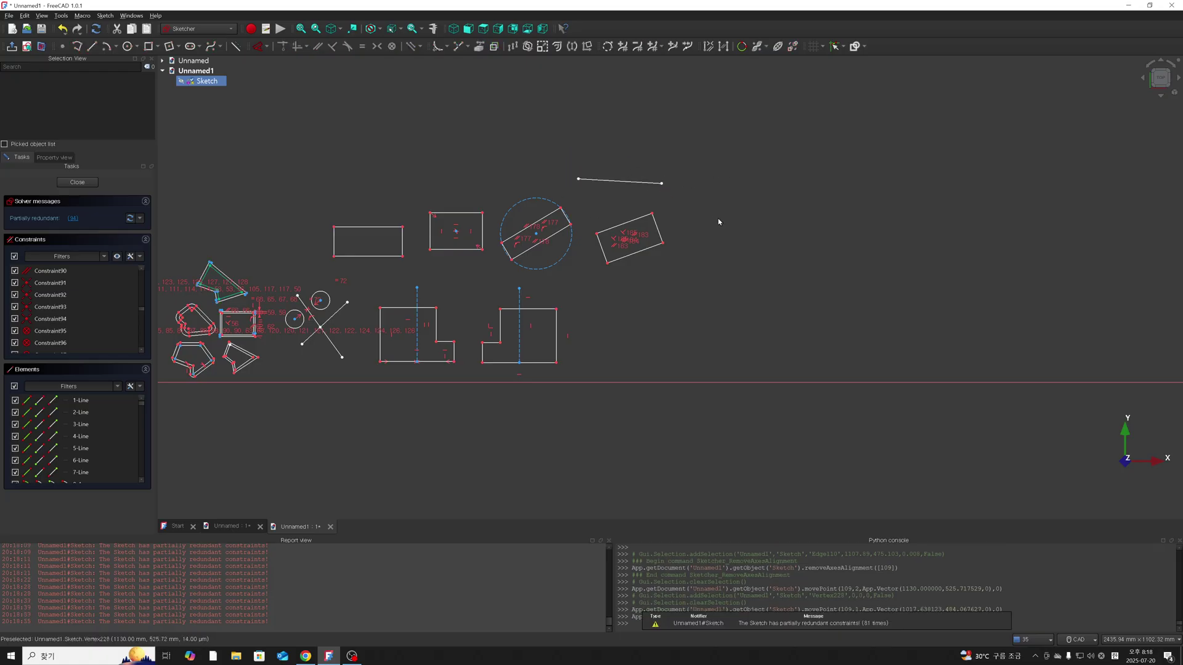
Zoom in and out to inspect the finished sketch.
{"action": "scroll", "coordinate": [673, 274], "scroll_direction": "down", "scroll_amount": 3}
{"action": "scroll", "coordinate": [489, 257], "scroll_direction": "up", "scroll_amount": 4}
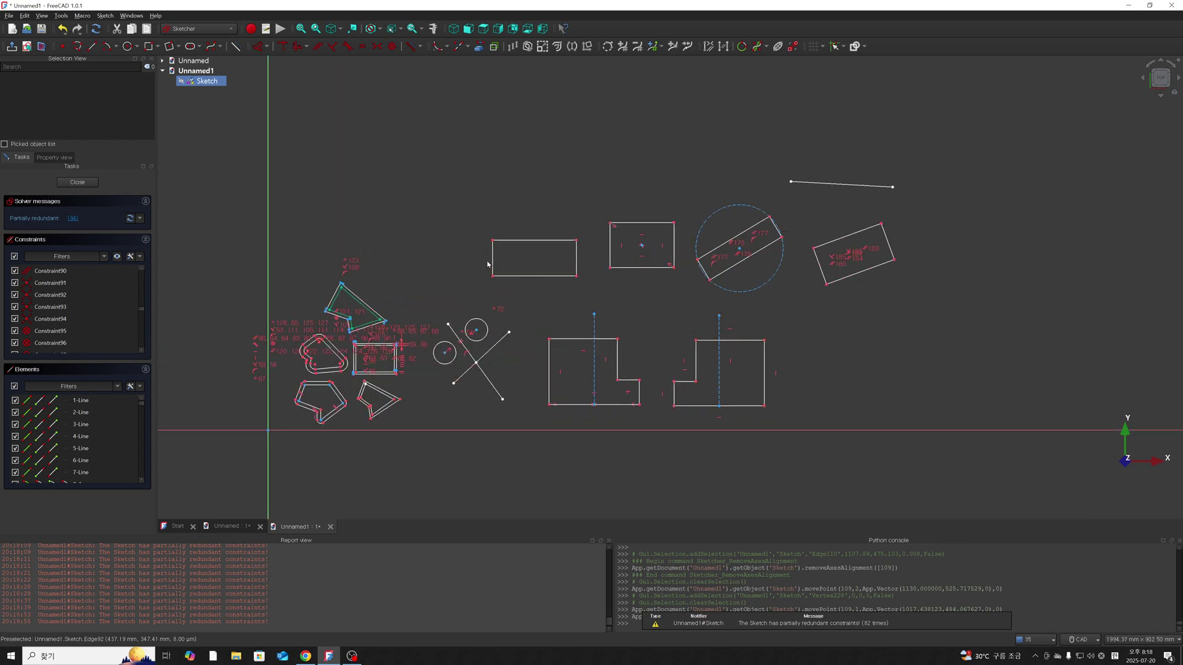
{"action": "scroll", "coordinate": [865, 331], "scroll_direction": "down", "scroll_amount": 1}
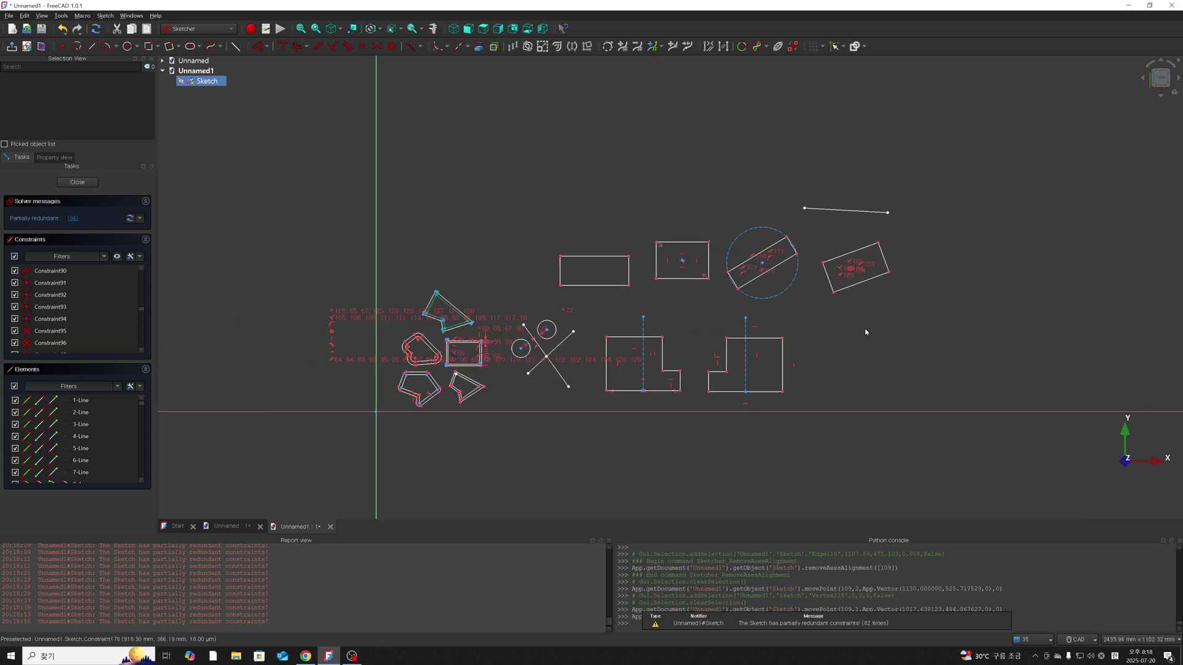
{"action": "scroll", "coordinate": [727, 315], "scroll_direction": "down", "scroll_amount": 1}
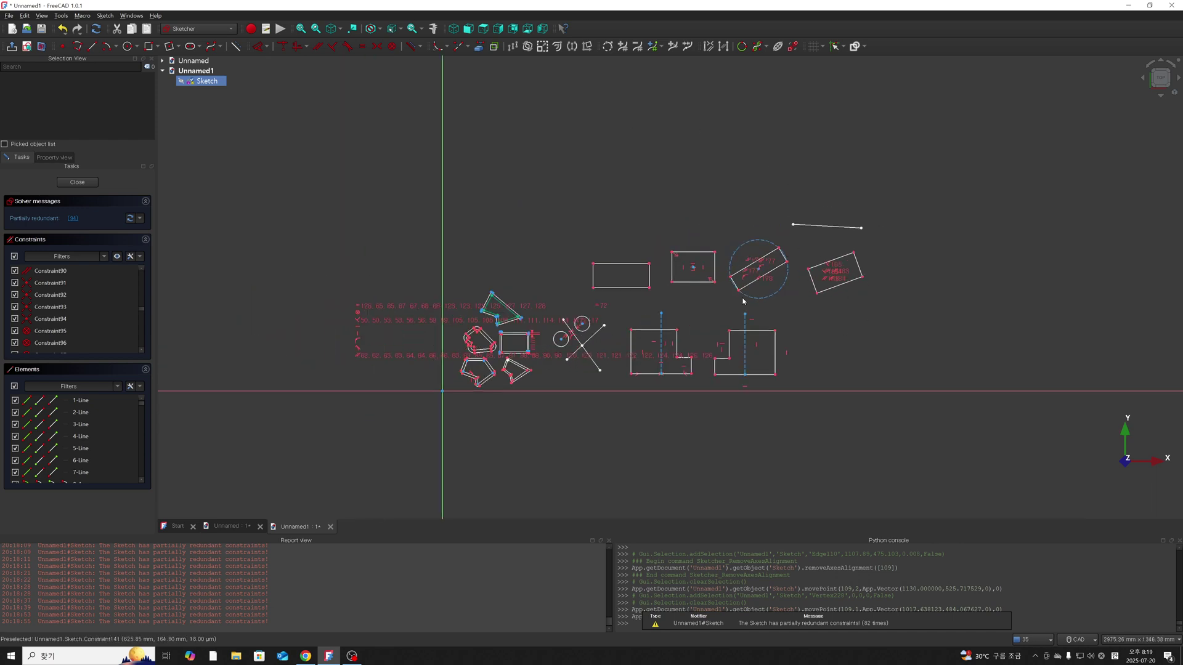
{"action": "scroll", "coordinate": [686, 401], "scroll_direction": "up", "scroll_amount": 1}
{"action": "scroll", "coordinate": [625, 423], "scroll_direction": "up", "scroll_amount": 1}
{"action": "scroll", "coordinate": [664, 316], "scroll_direction": "down", "scroll_amount": 2}
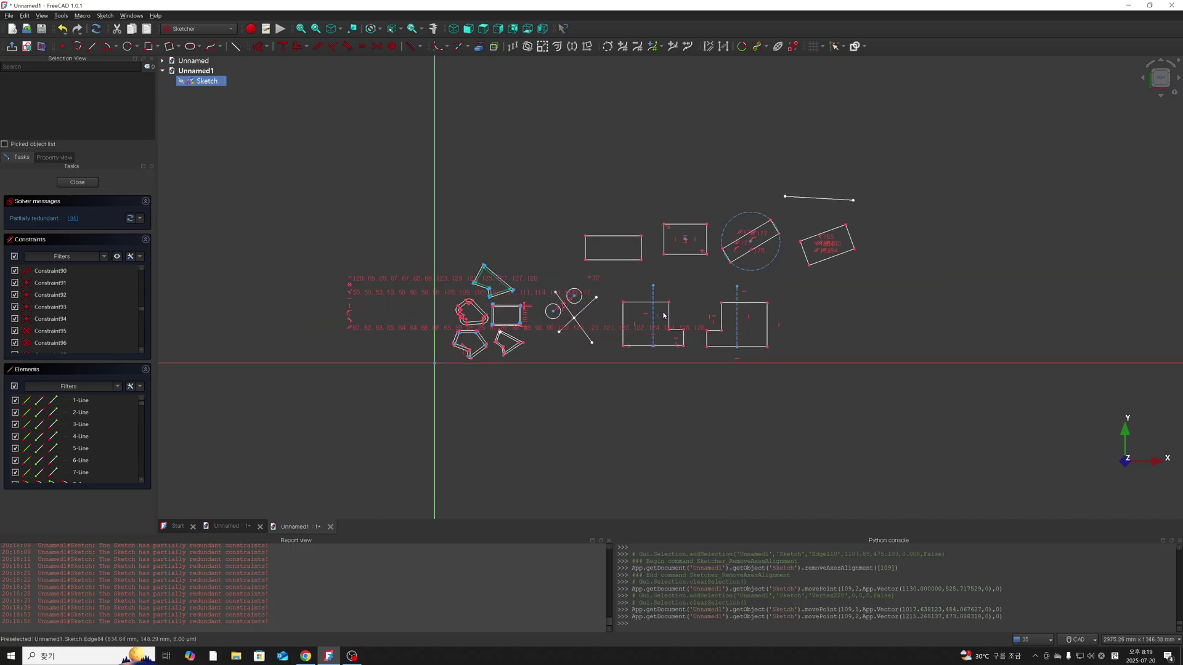
{"action": "scroll", "coordinate": [710, 331], "scroll_direction": "up", "scroll_amount": 2}
{"action": "scroll", "coordinate": [678, 376], "scroll_direction": "down", "scroll_amount": 1}
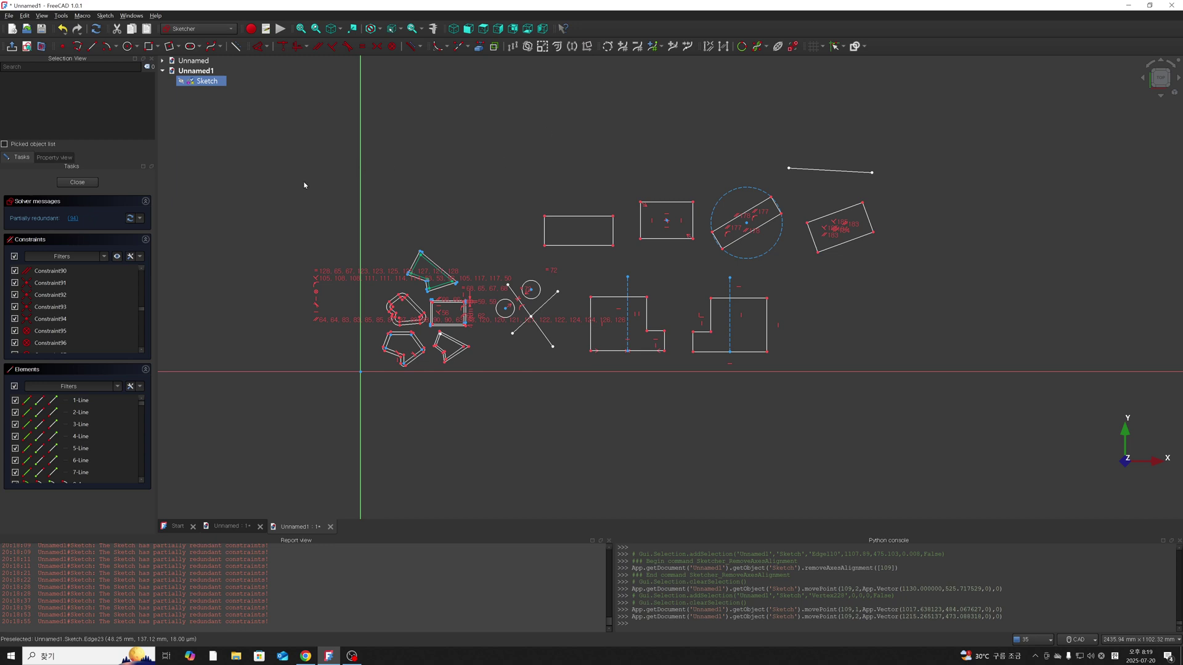
Close the sketch to show its shapes in the 3D view, then bring OBS forward.
{"action": "left_click", "coordinate": [90, 184]}
{"action": "scroll", "coordinate": [650, 295], "scroll_direction": "down", "scroll_amount": 2}
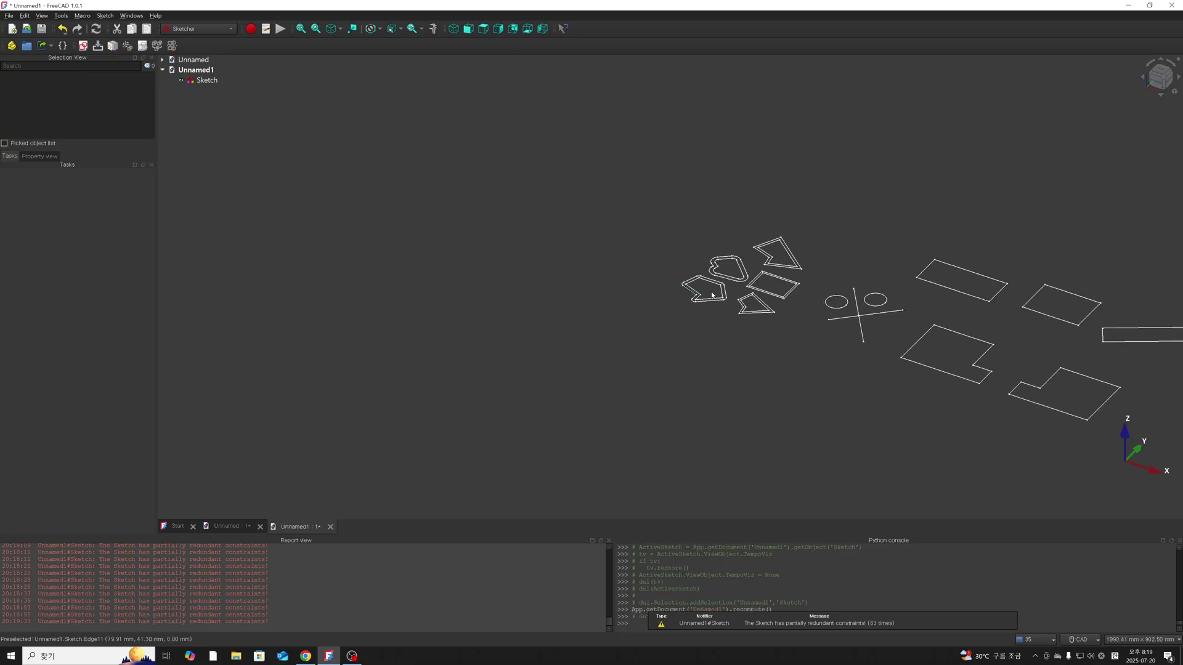
{"action": "scroll", "coordinate": [649, 295], "scroll_direction": "down", "scroll_amount": 4}
{"action": "left_click", "coordinate": [352, 655]}
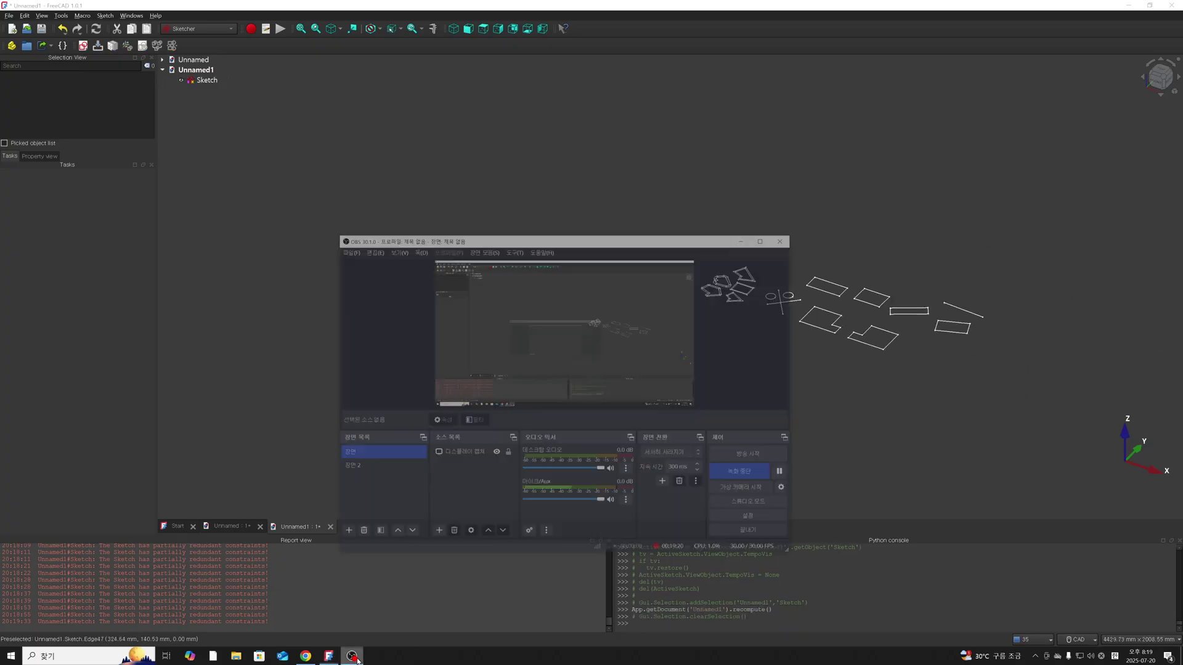